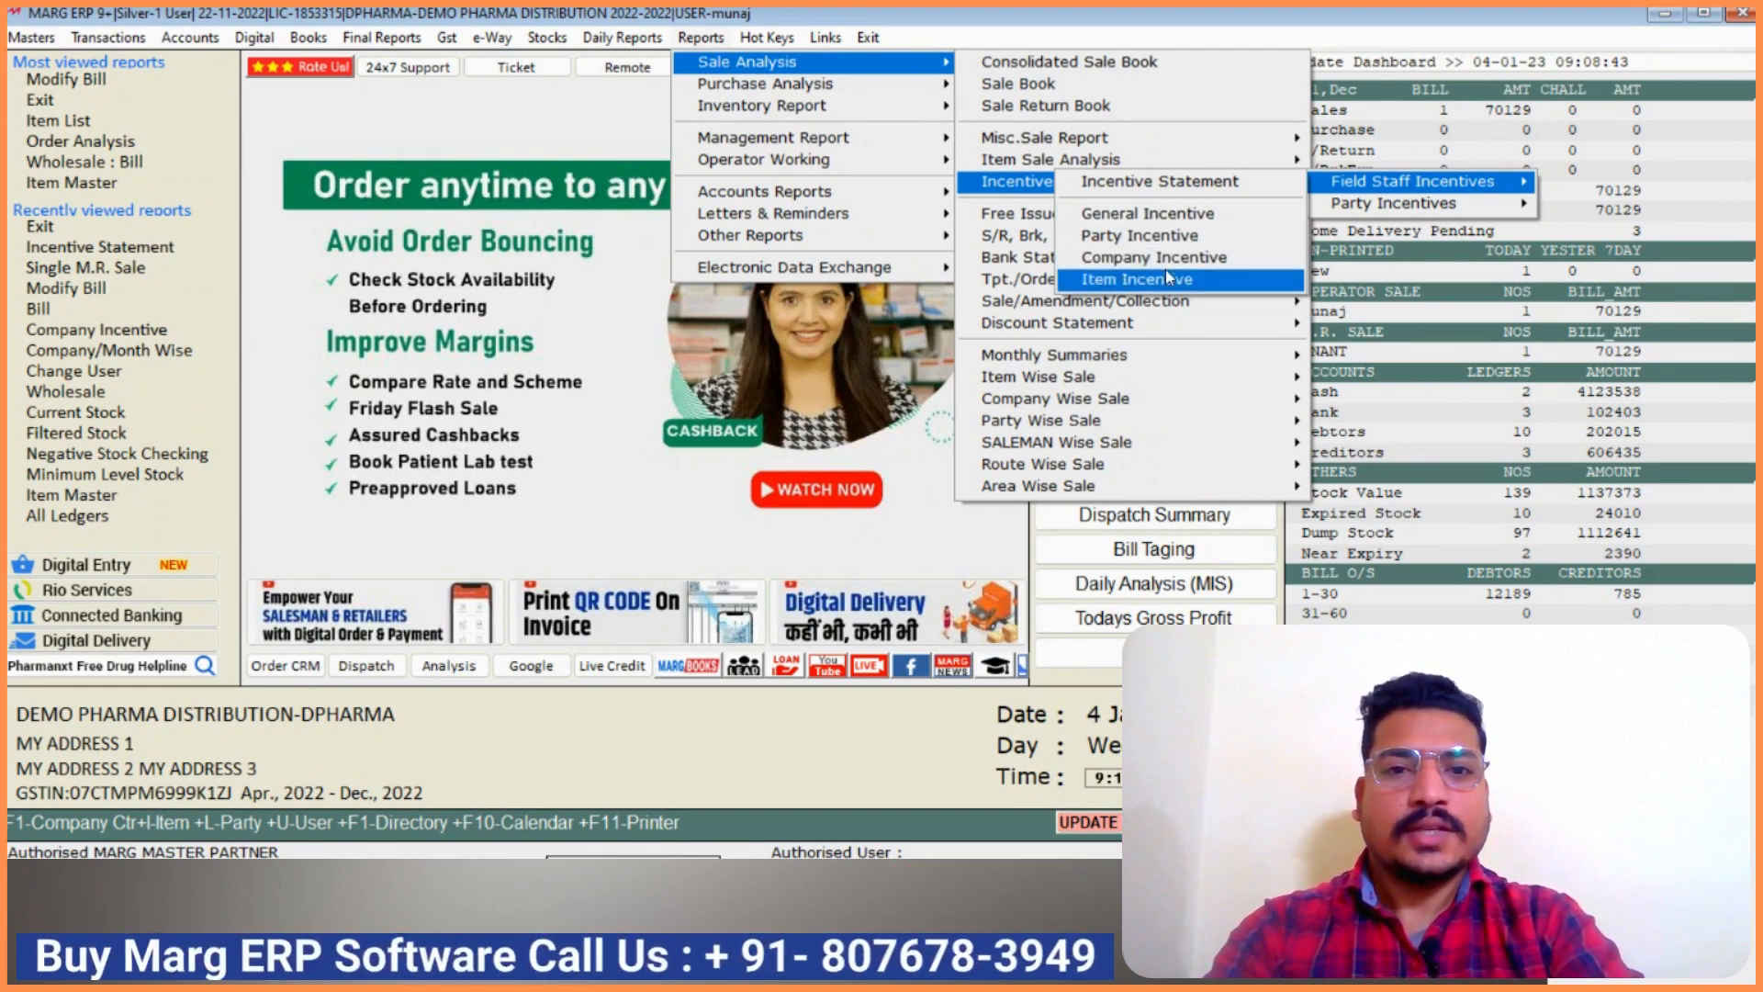
Open the M.R.-wise company incentive list for the second field staff member in the ledger list
click(1168, 261)
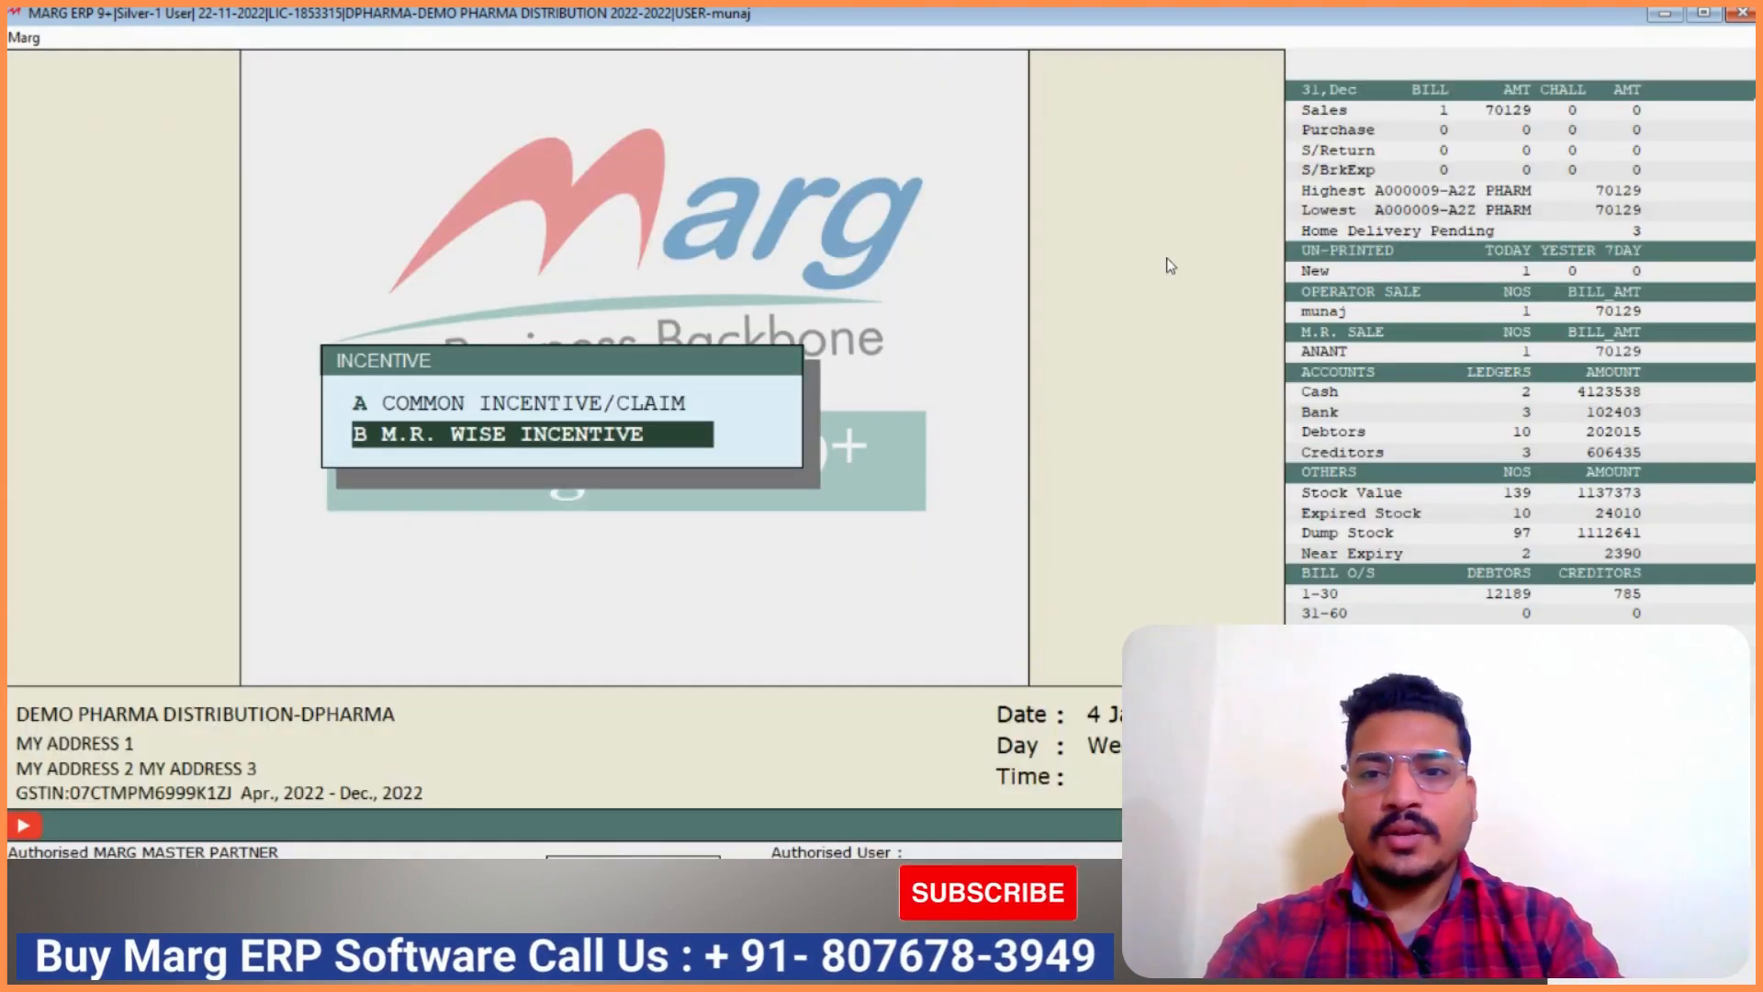
key(Return)
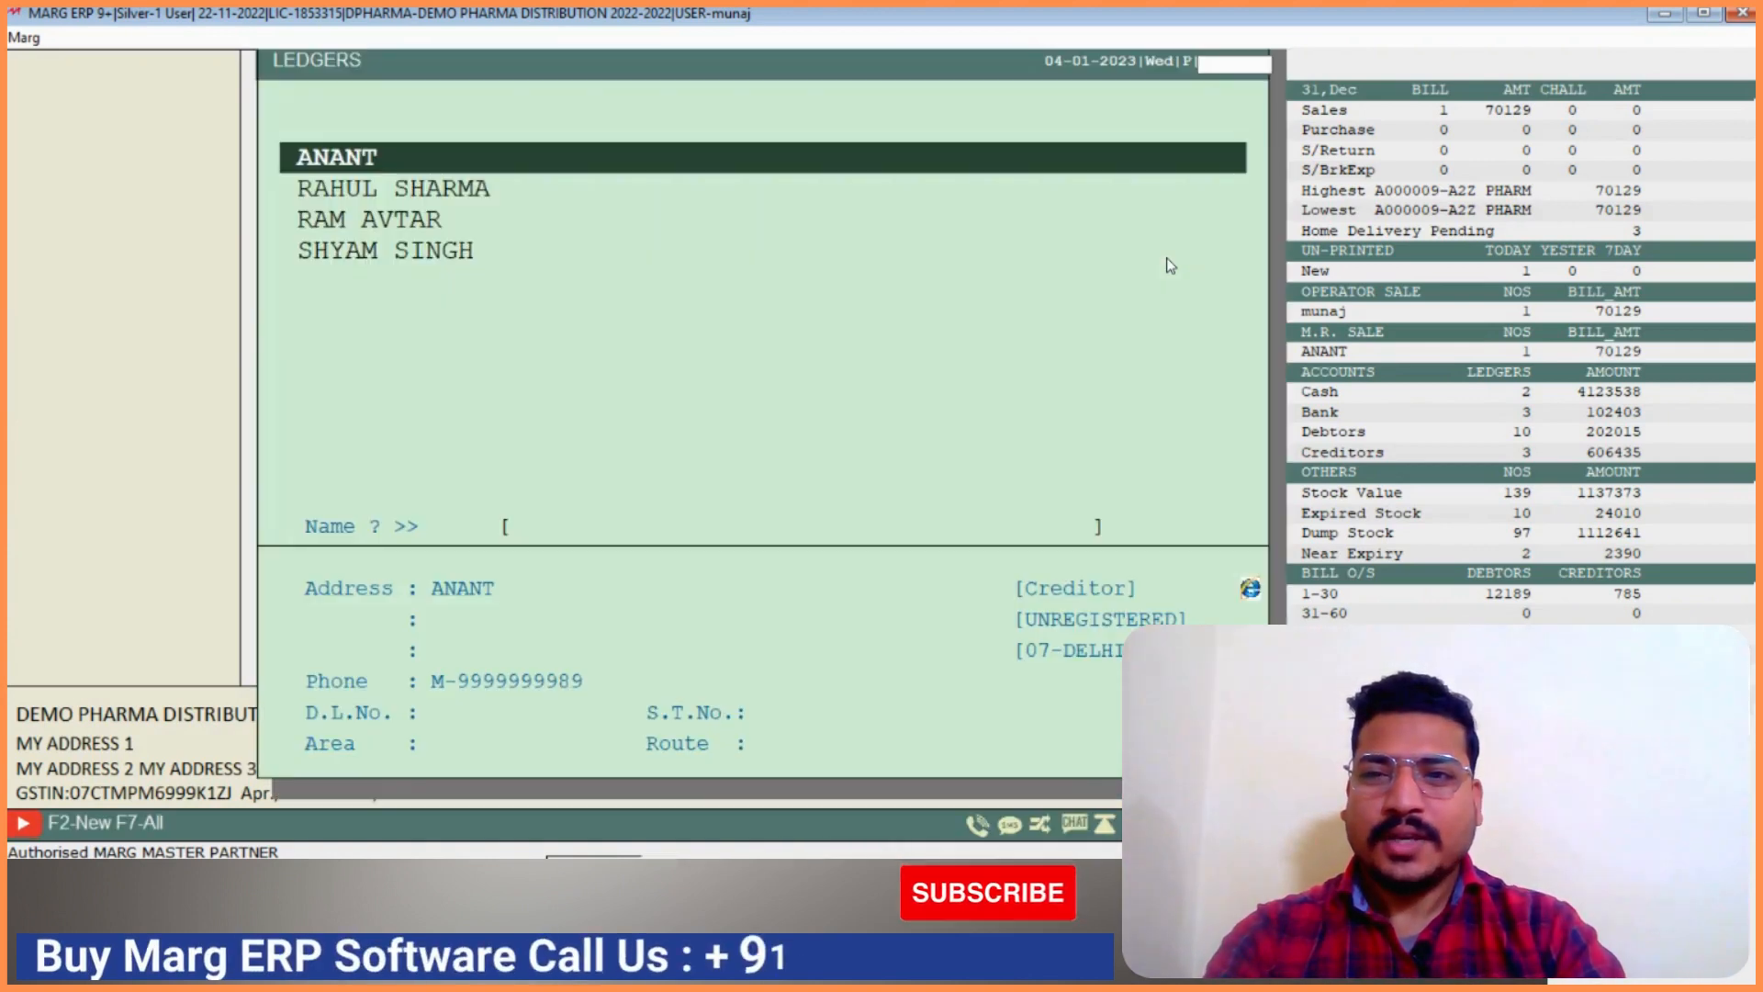
key(Down)
key(Down)
key(Down)
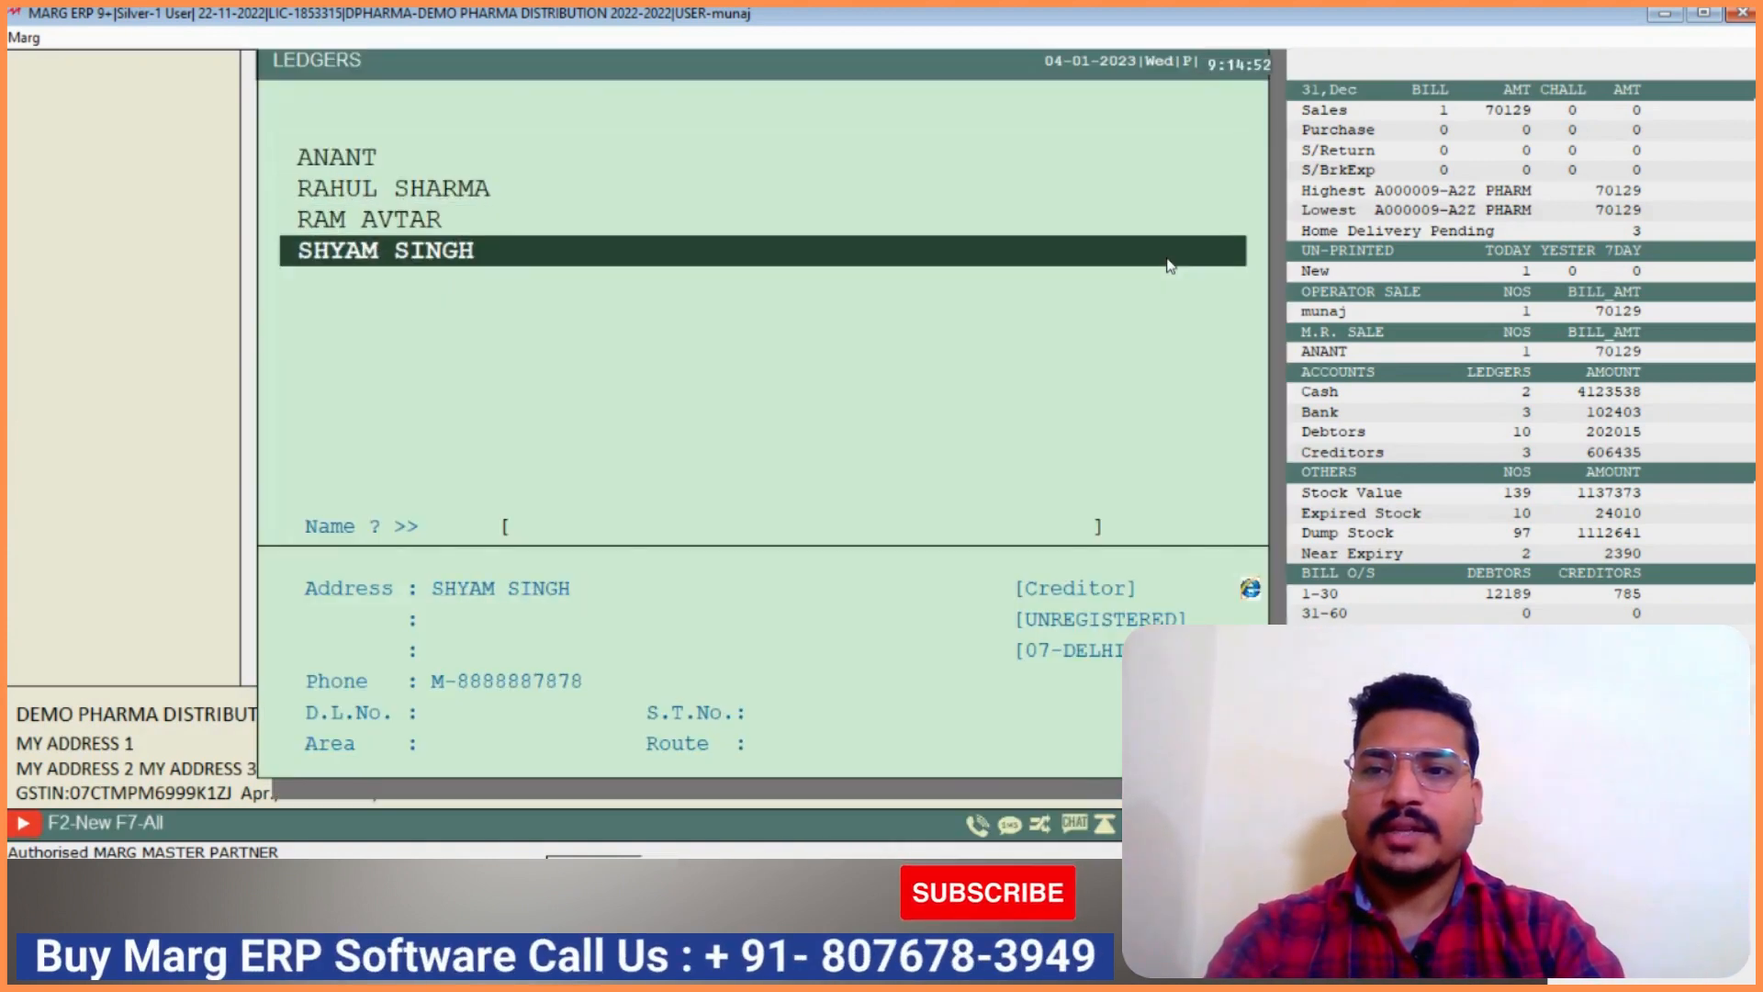
key(Up)
key(Up)
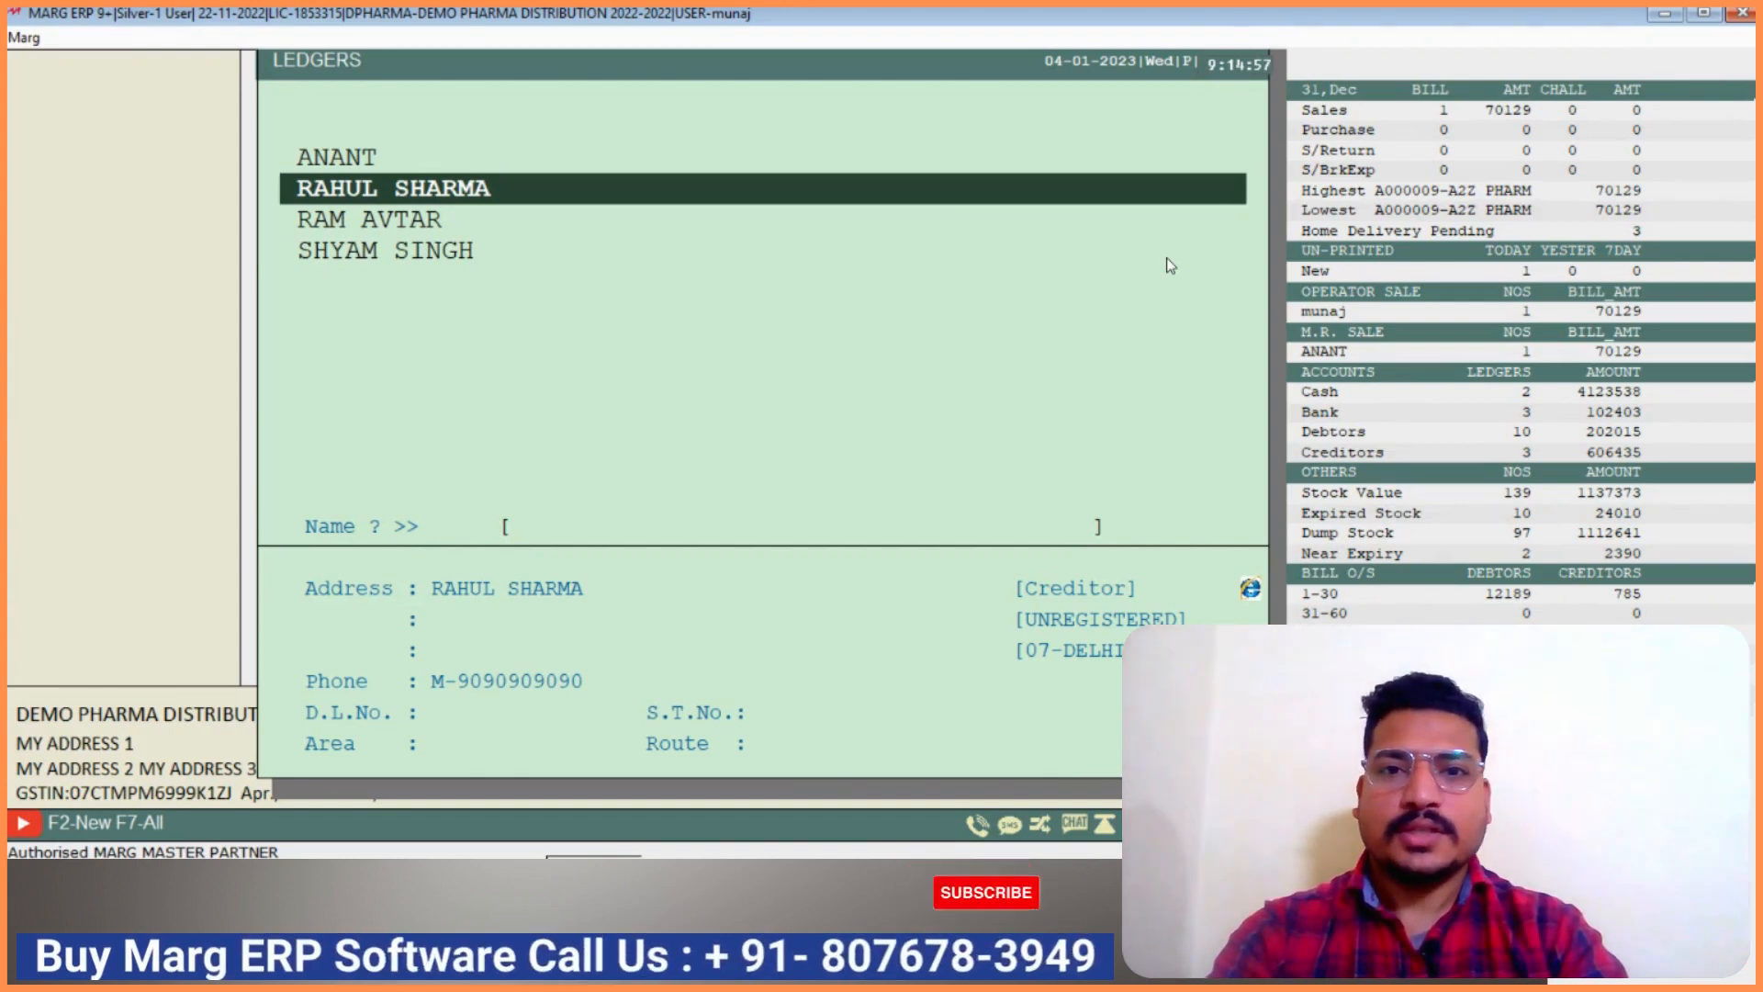
key(Return)
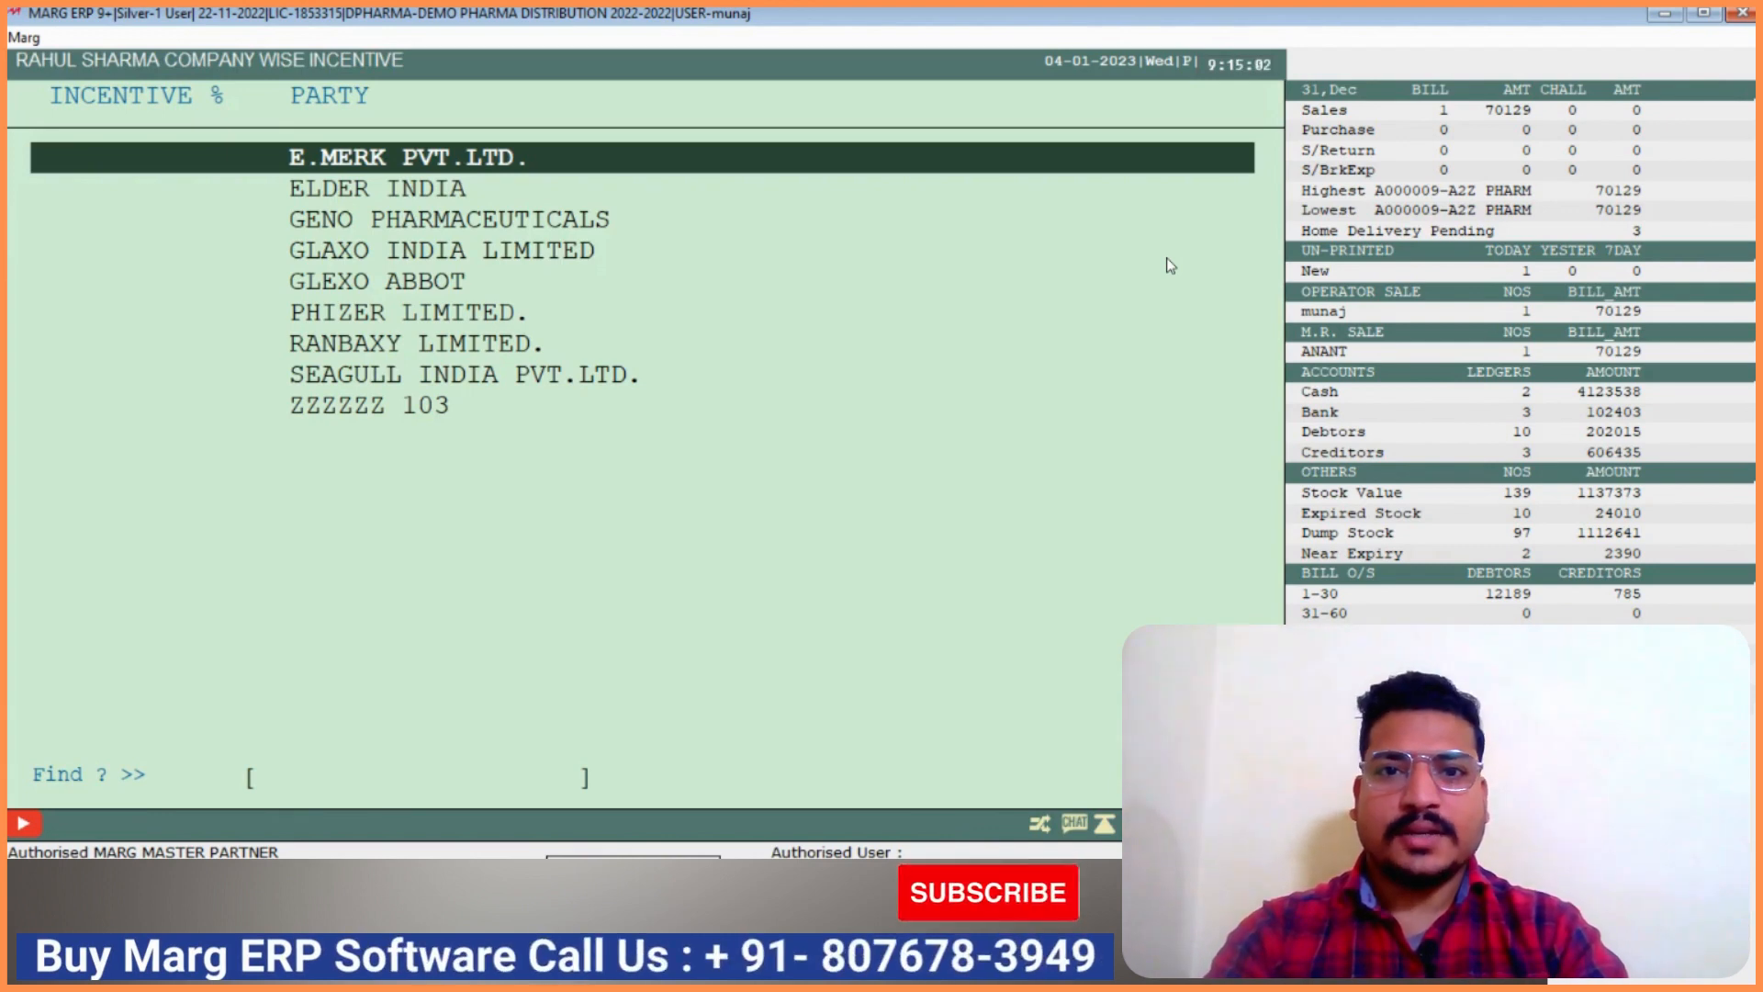
Set the incentive for RANBAXY LIMITED. to 10% in the company-wise incentive list
key(Down)
key(Down)
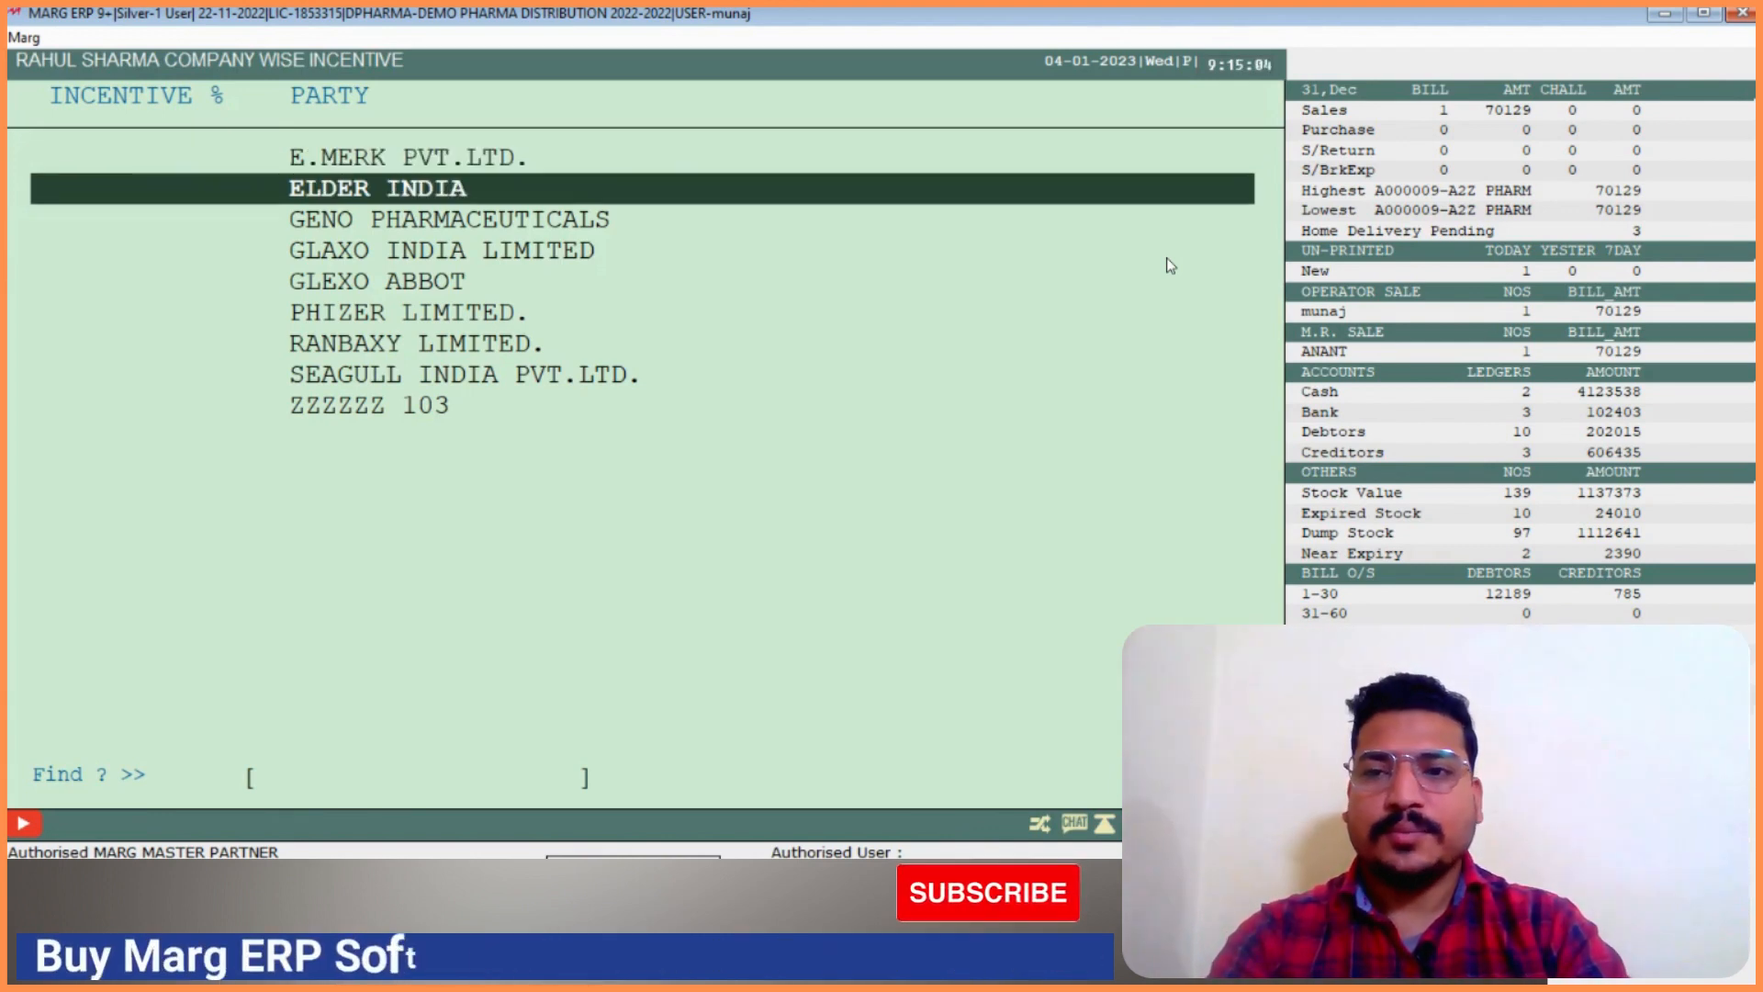
key(End)
key(Up)
key(Up)
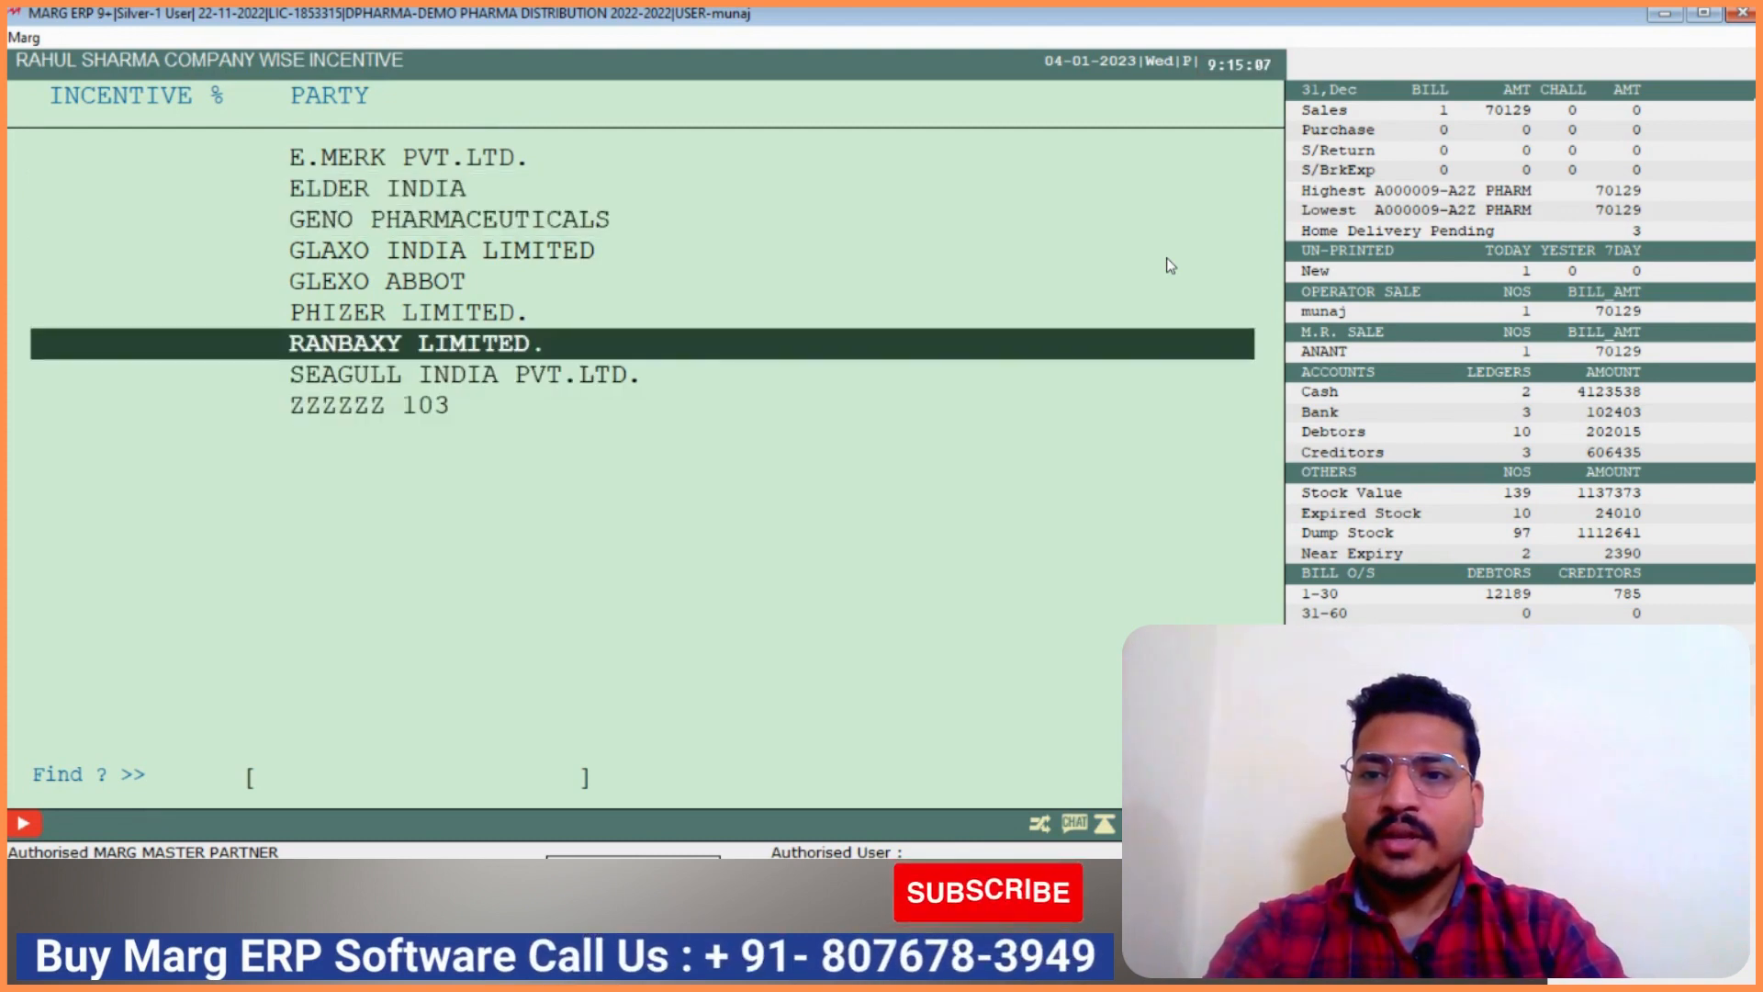
key(Return)
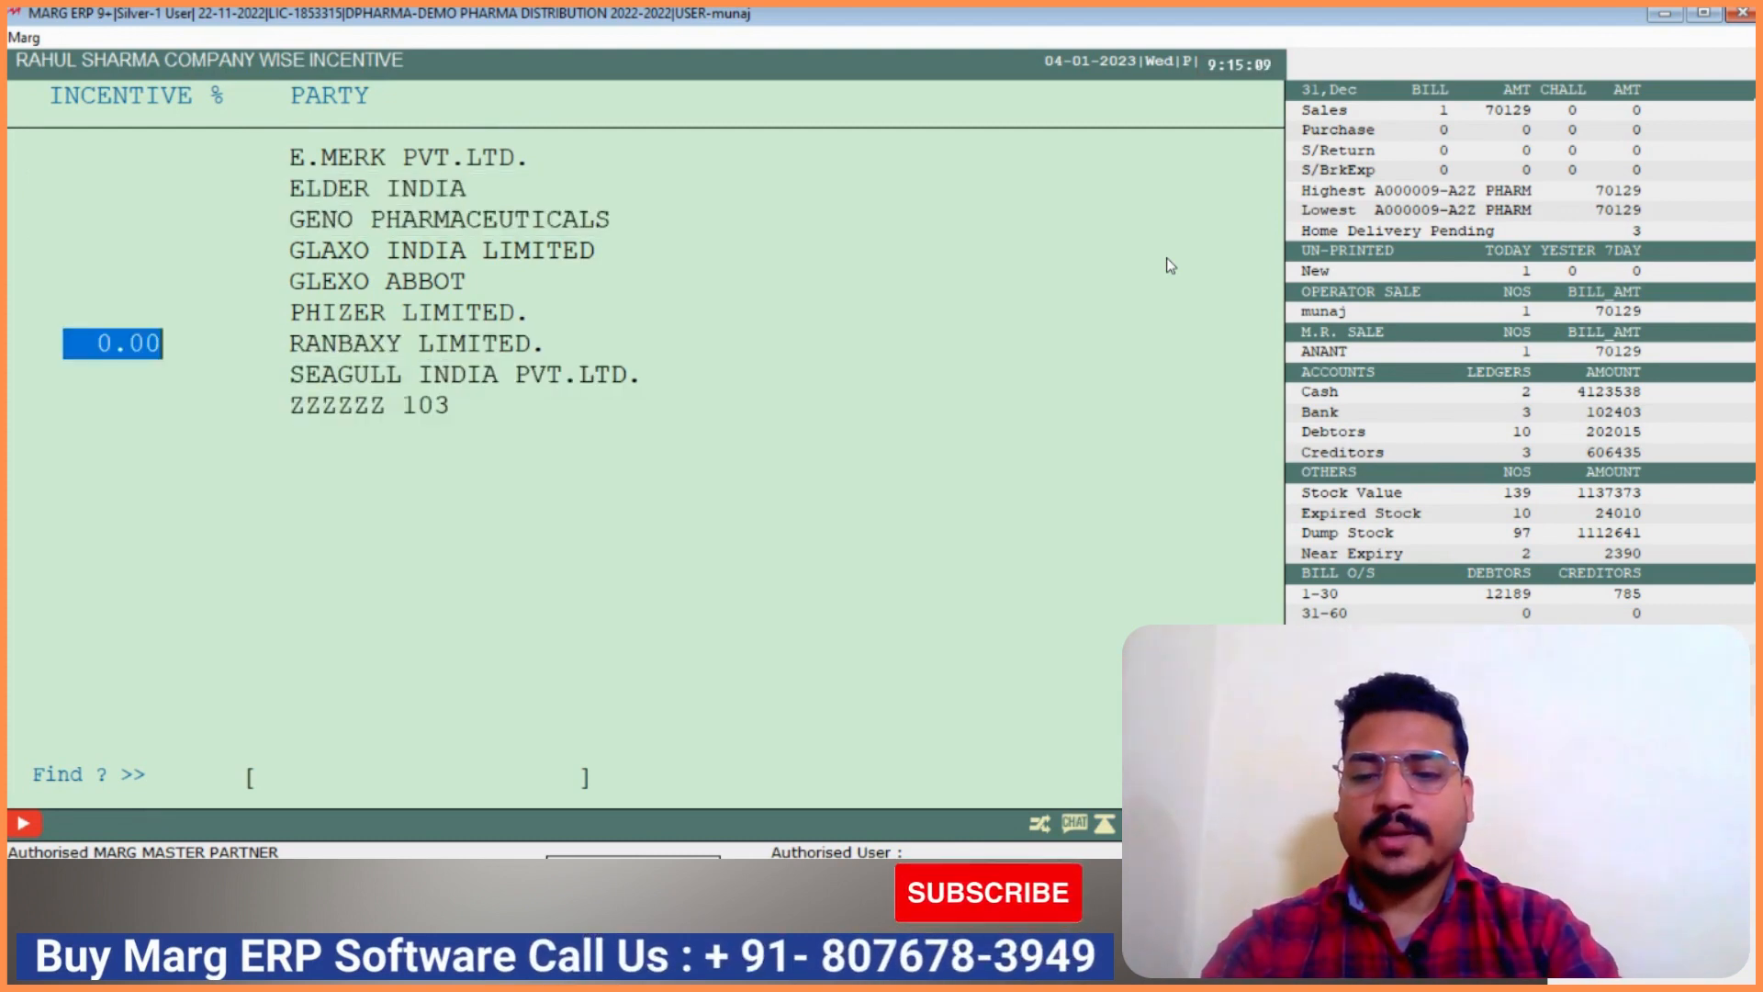
text(10)
key(Return)
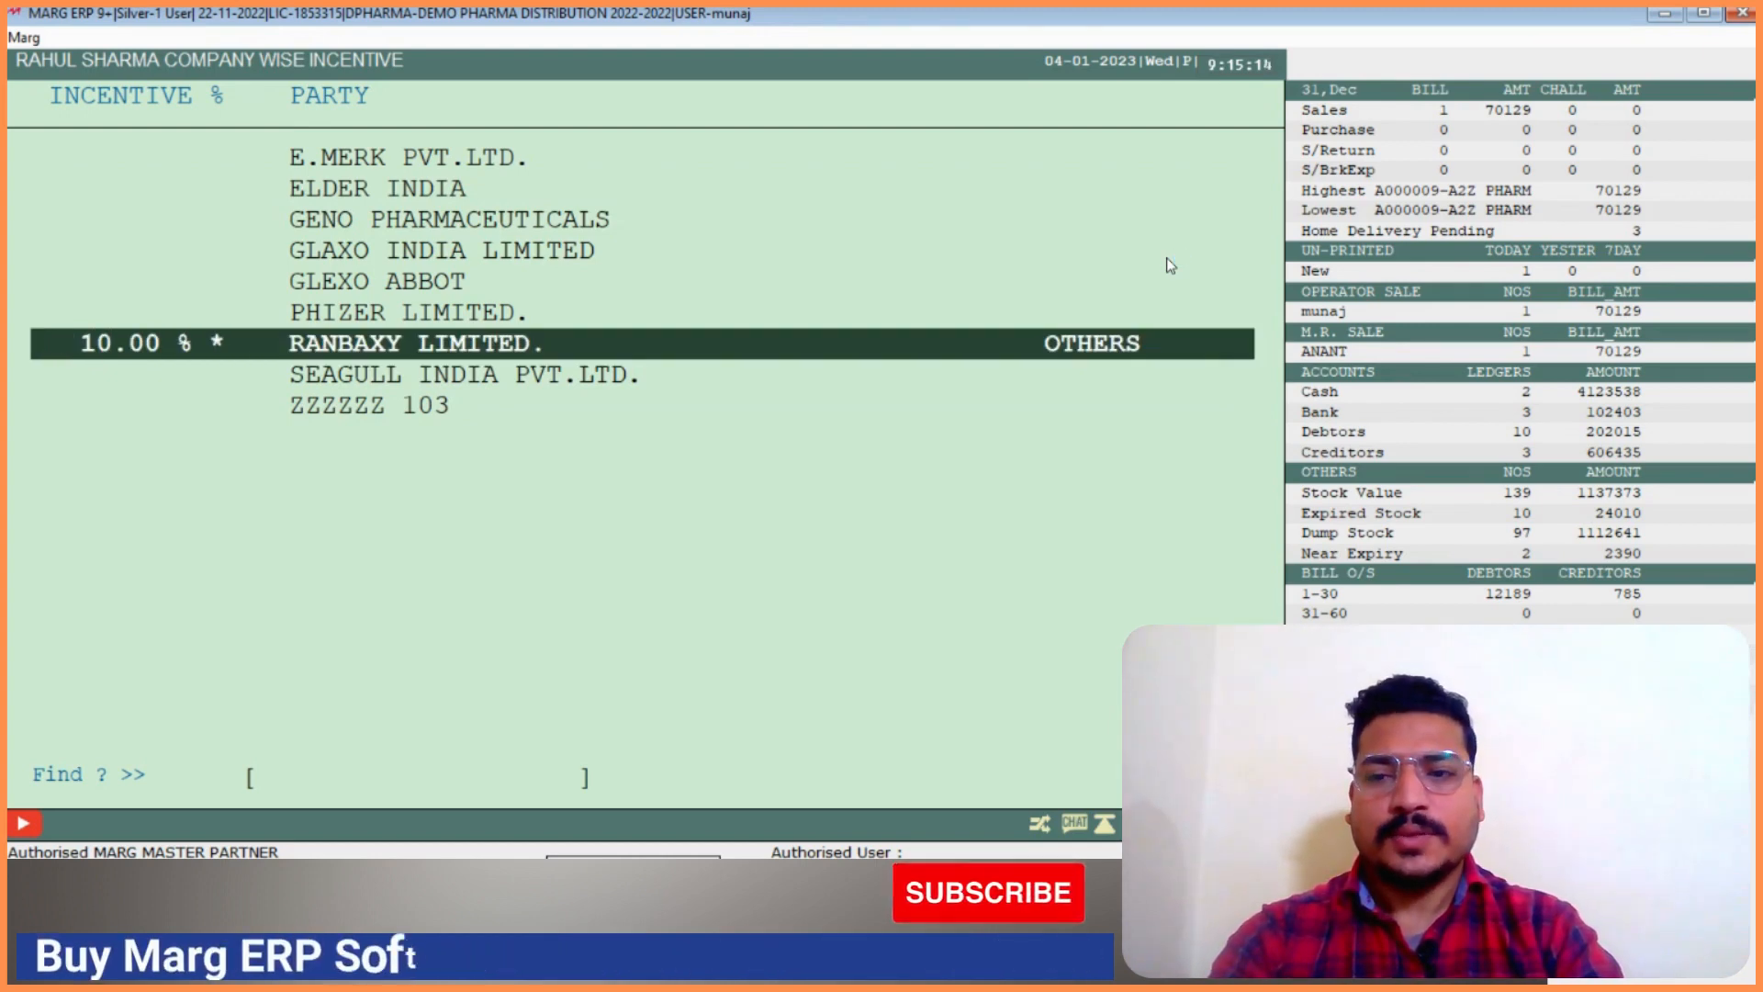
Set the incentive for GLEXO ABBOT to 25% and close the company-wise incentive list
key(Up)
key(Up)
key(Up)
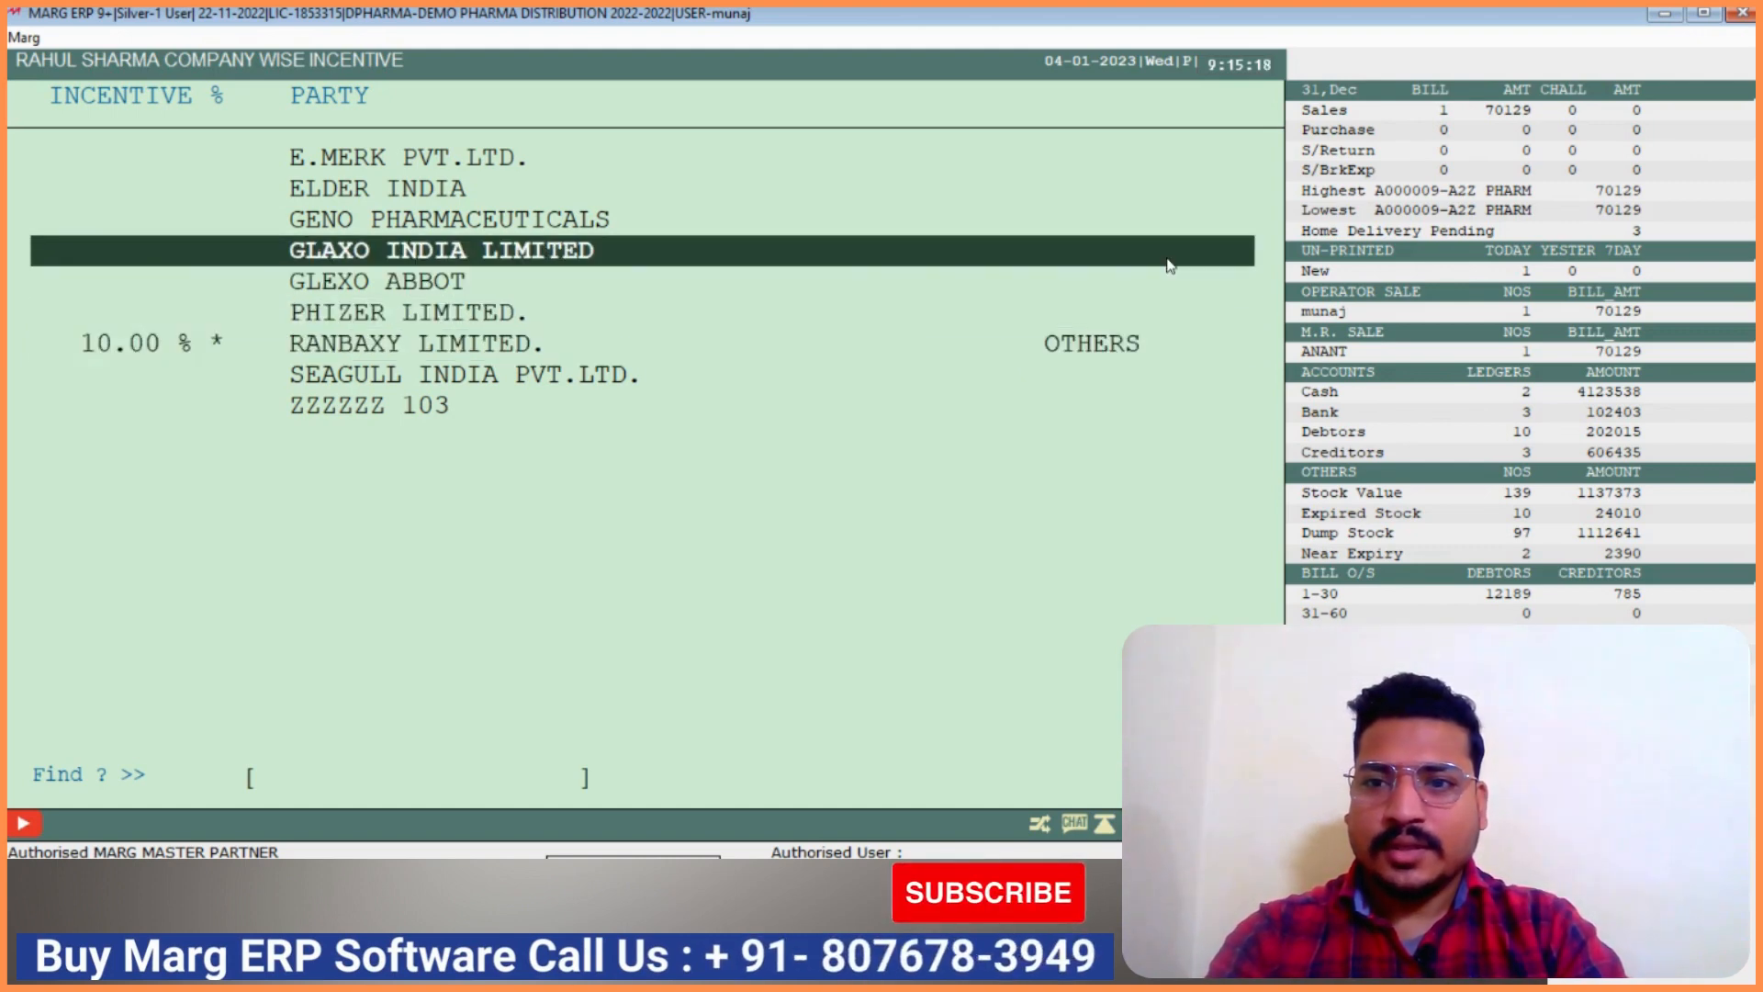
key(Down)
key(Return)
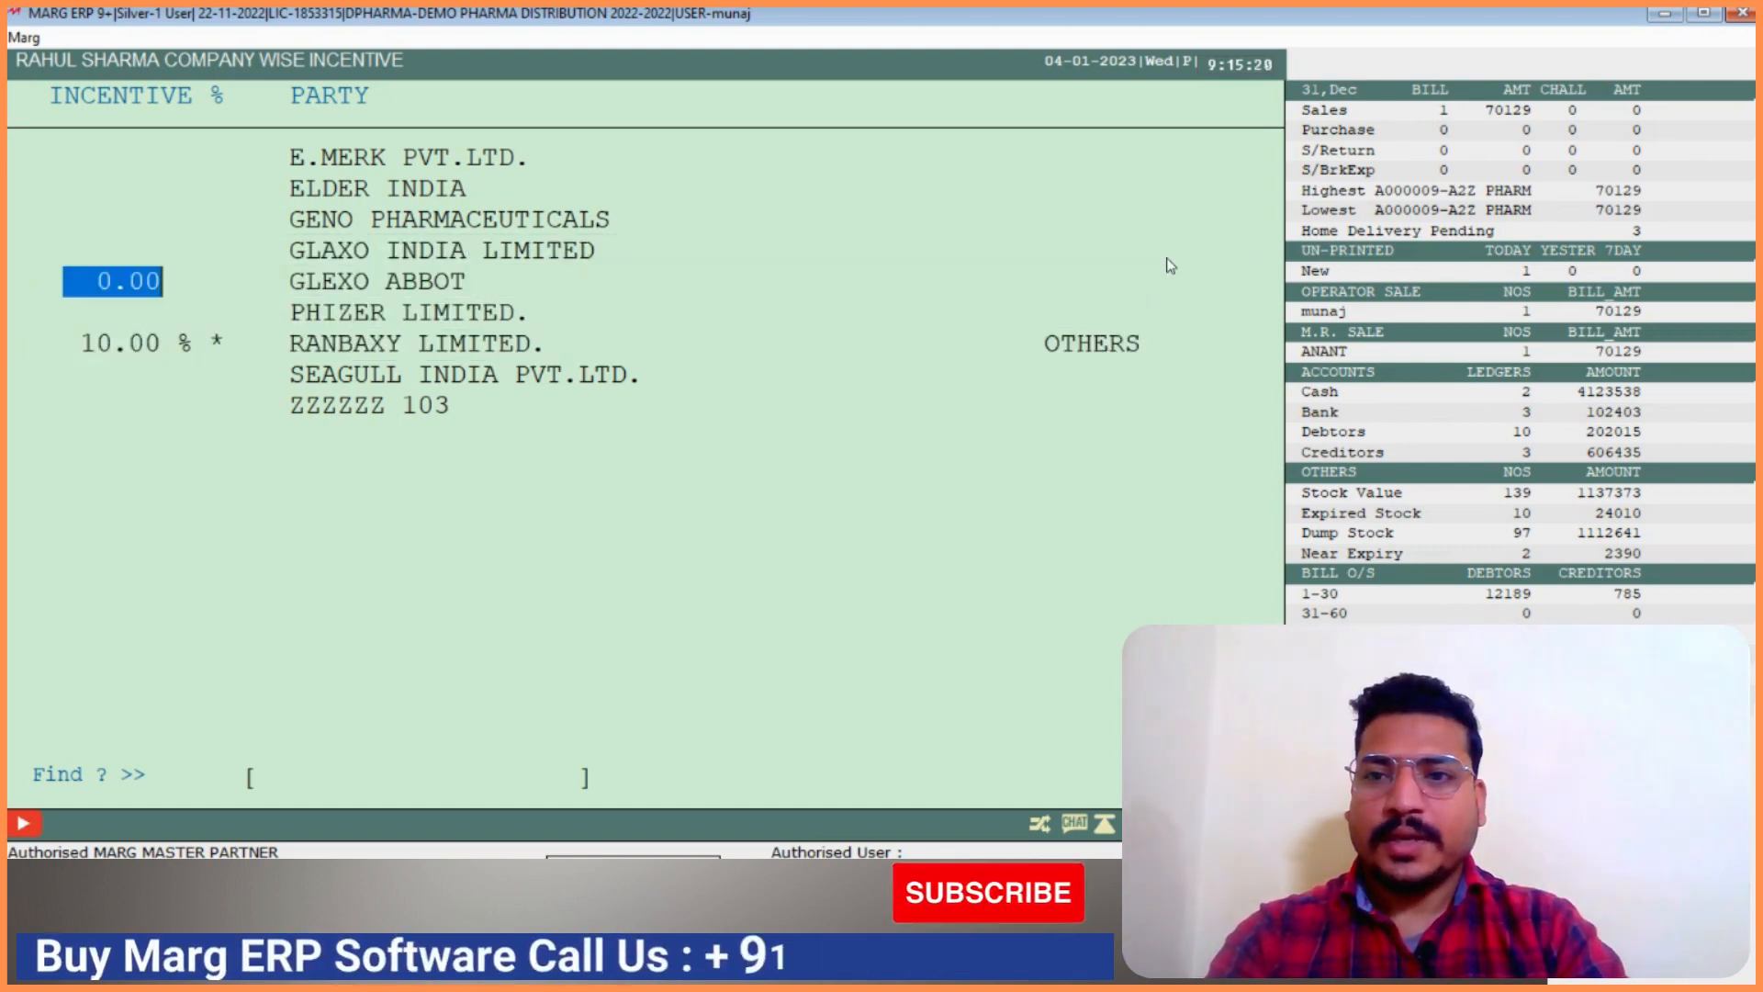
text(25 .)
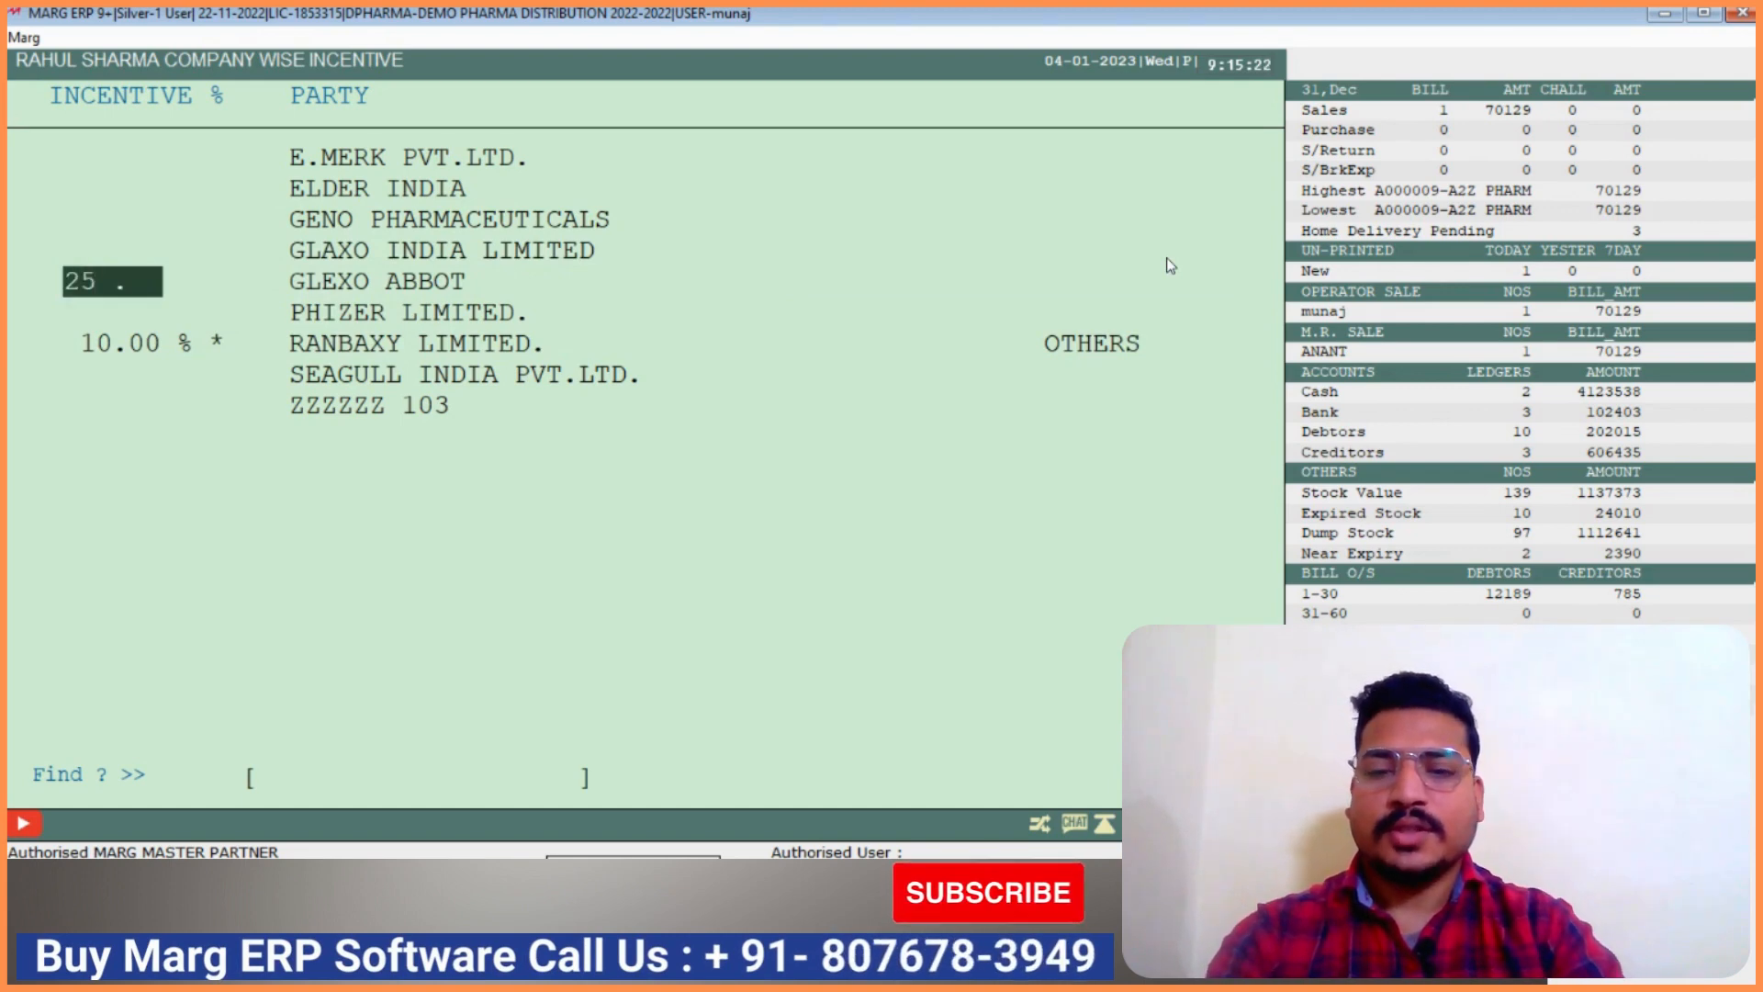
key(Return)
key(Down)
key(Down)
key(Down)
key(Down)
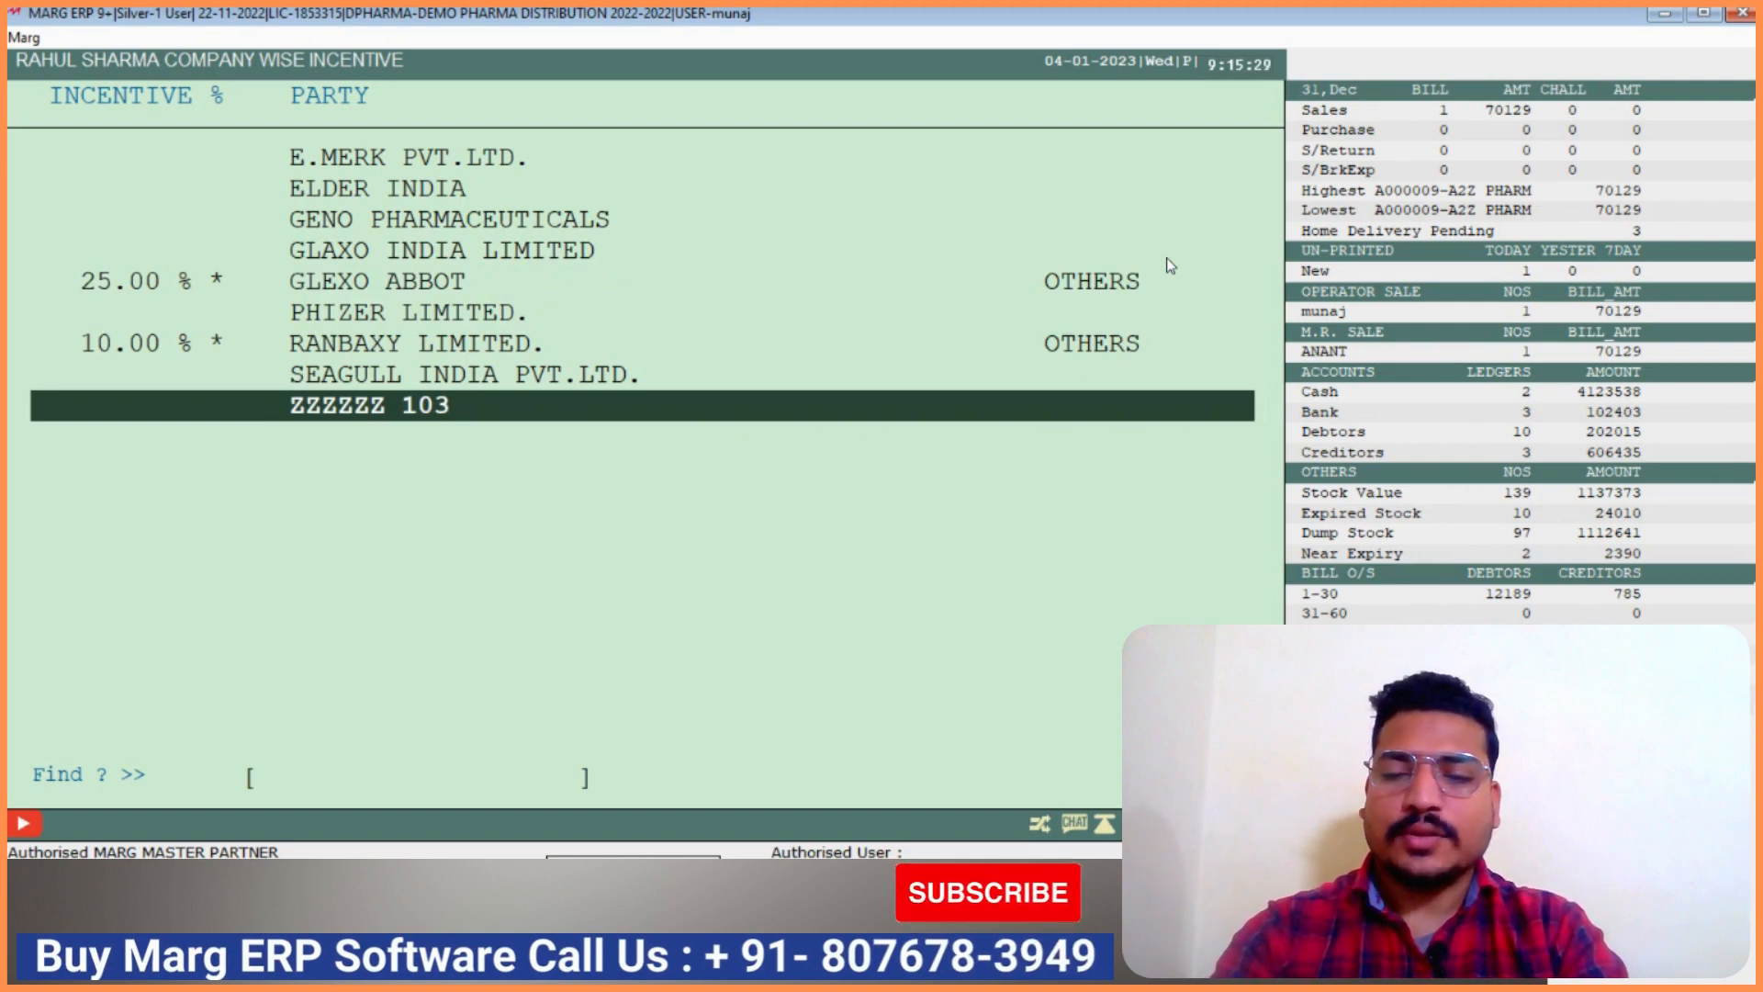
key(Escape)
key(Escape)
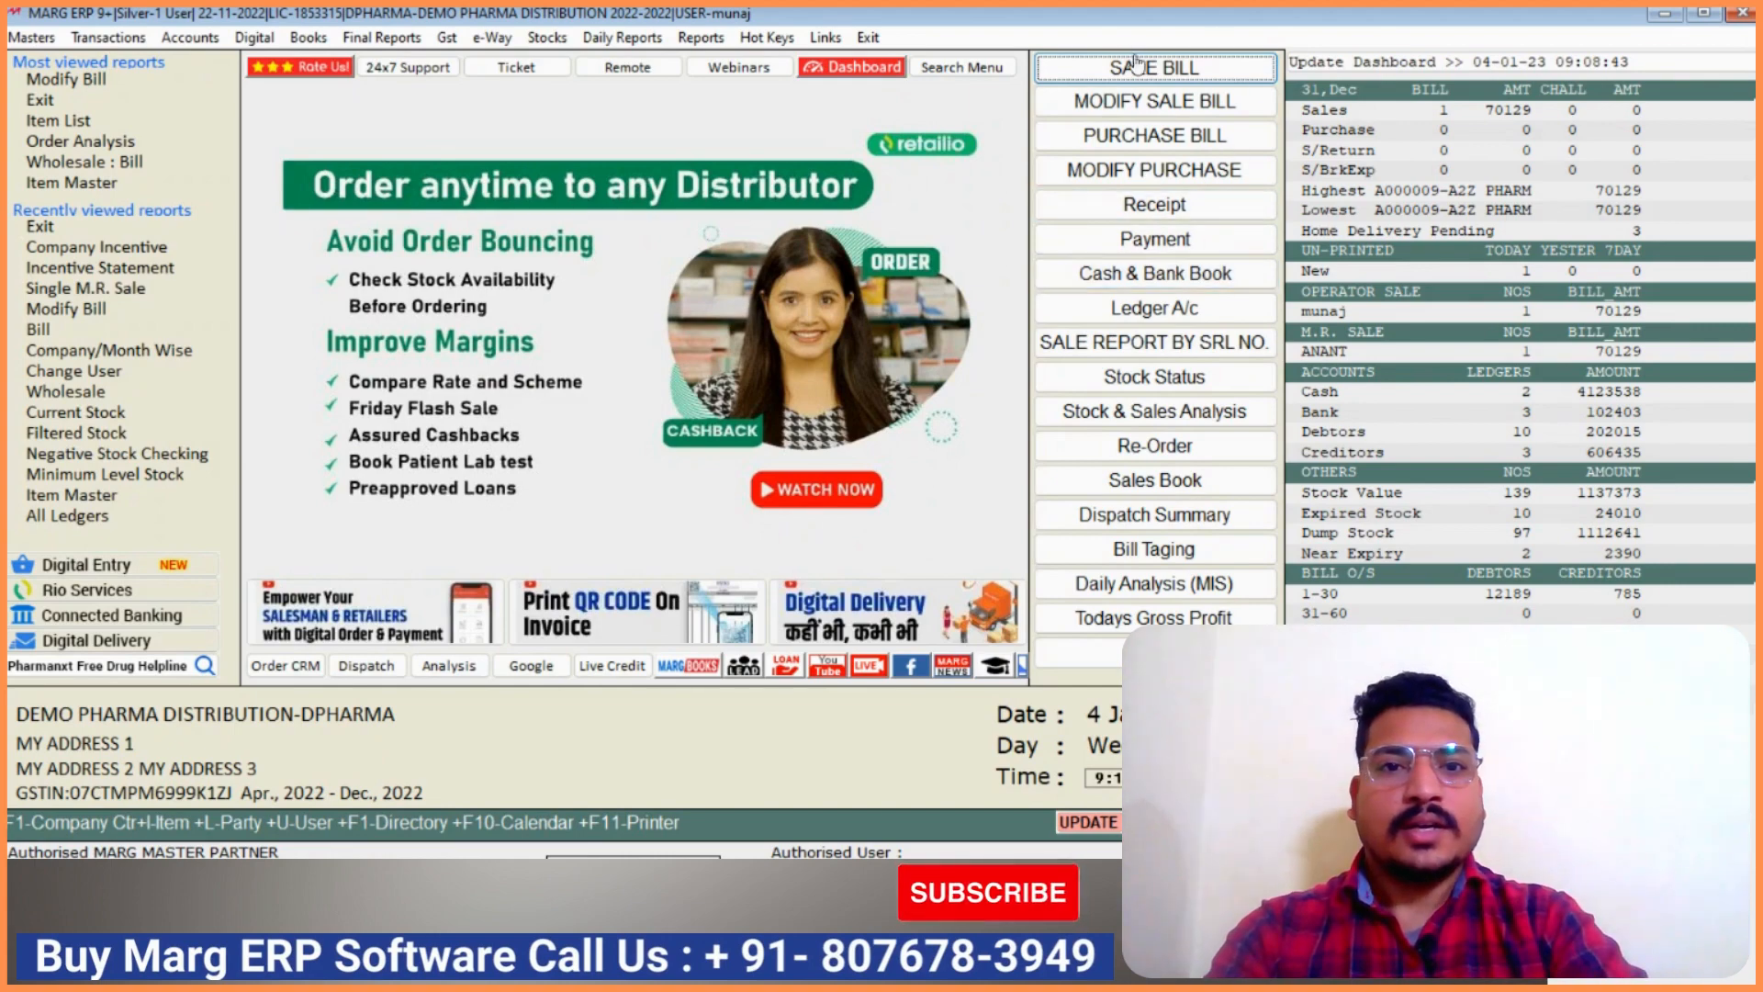
Start a new sale bill for AHUJA MEDICINE CENTRE and assign the second salesman in the list
click(1148, 70)
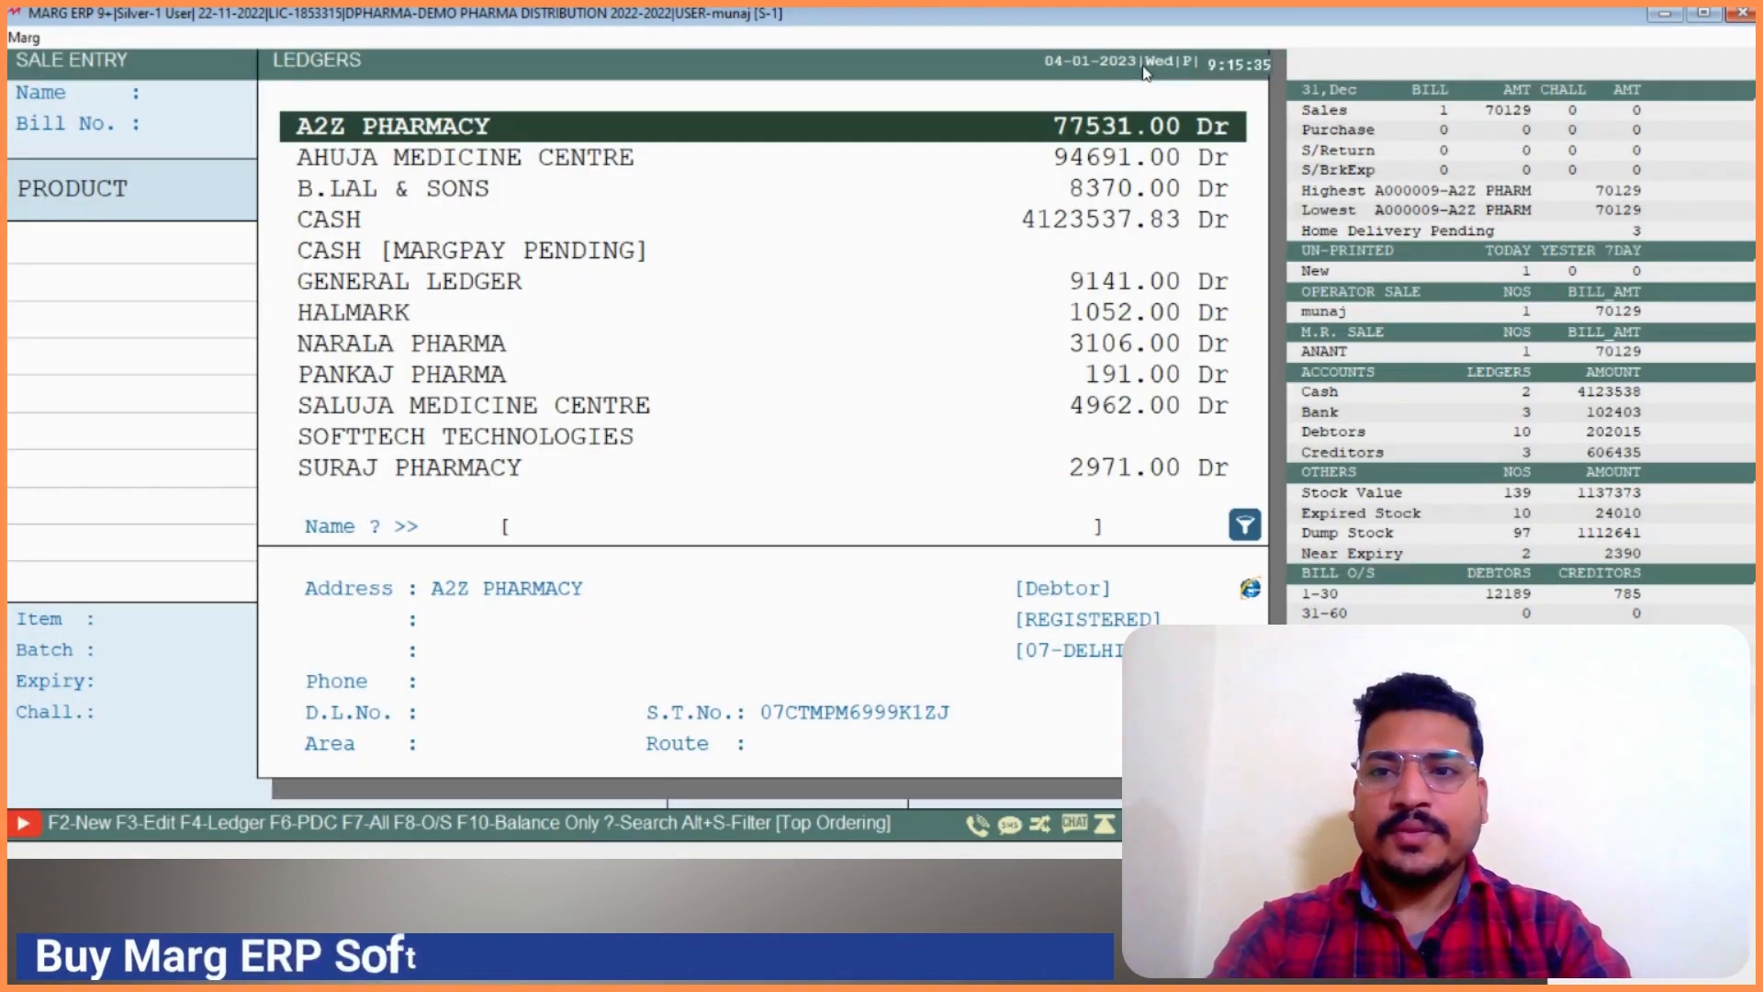
key(Down)
key(Return)
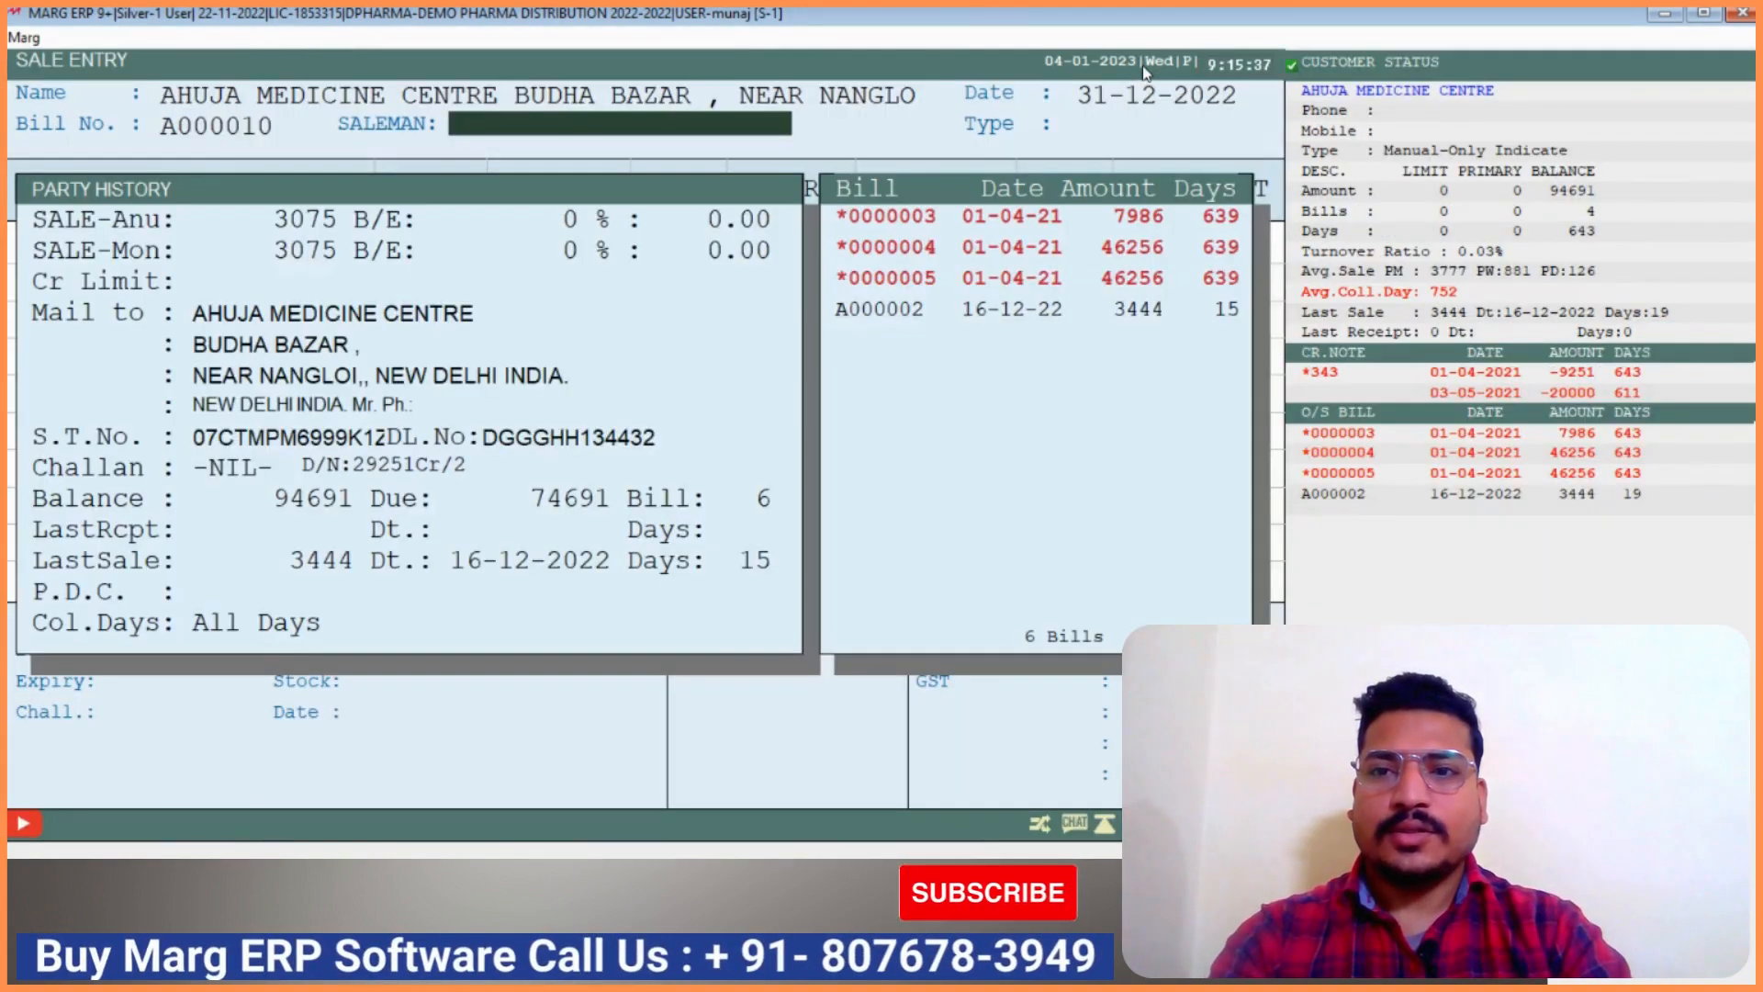
key(Return)
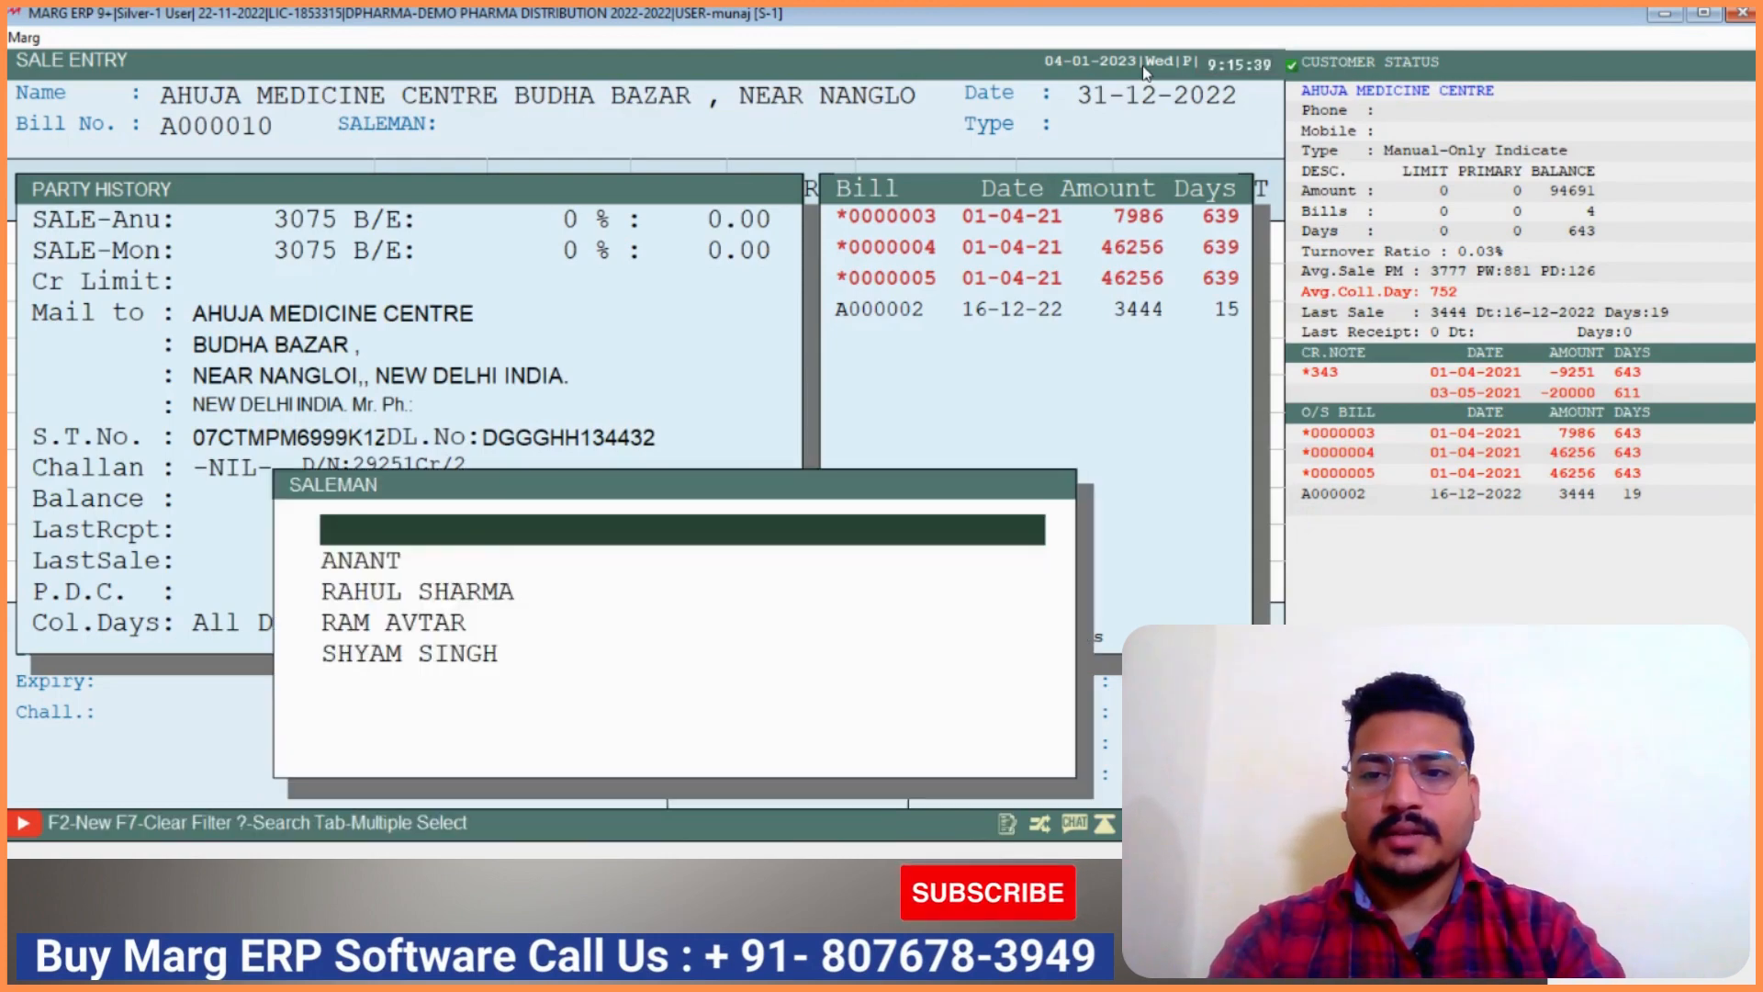
key(Down)
key(Down)
key(Return)
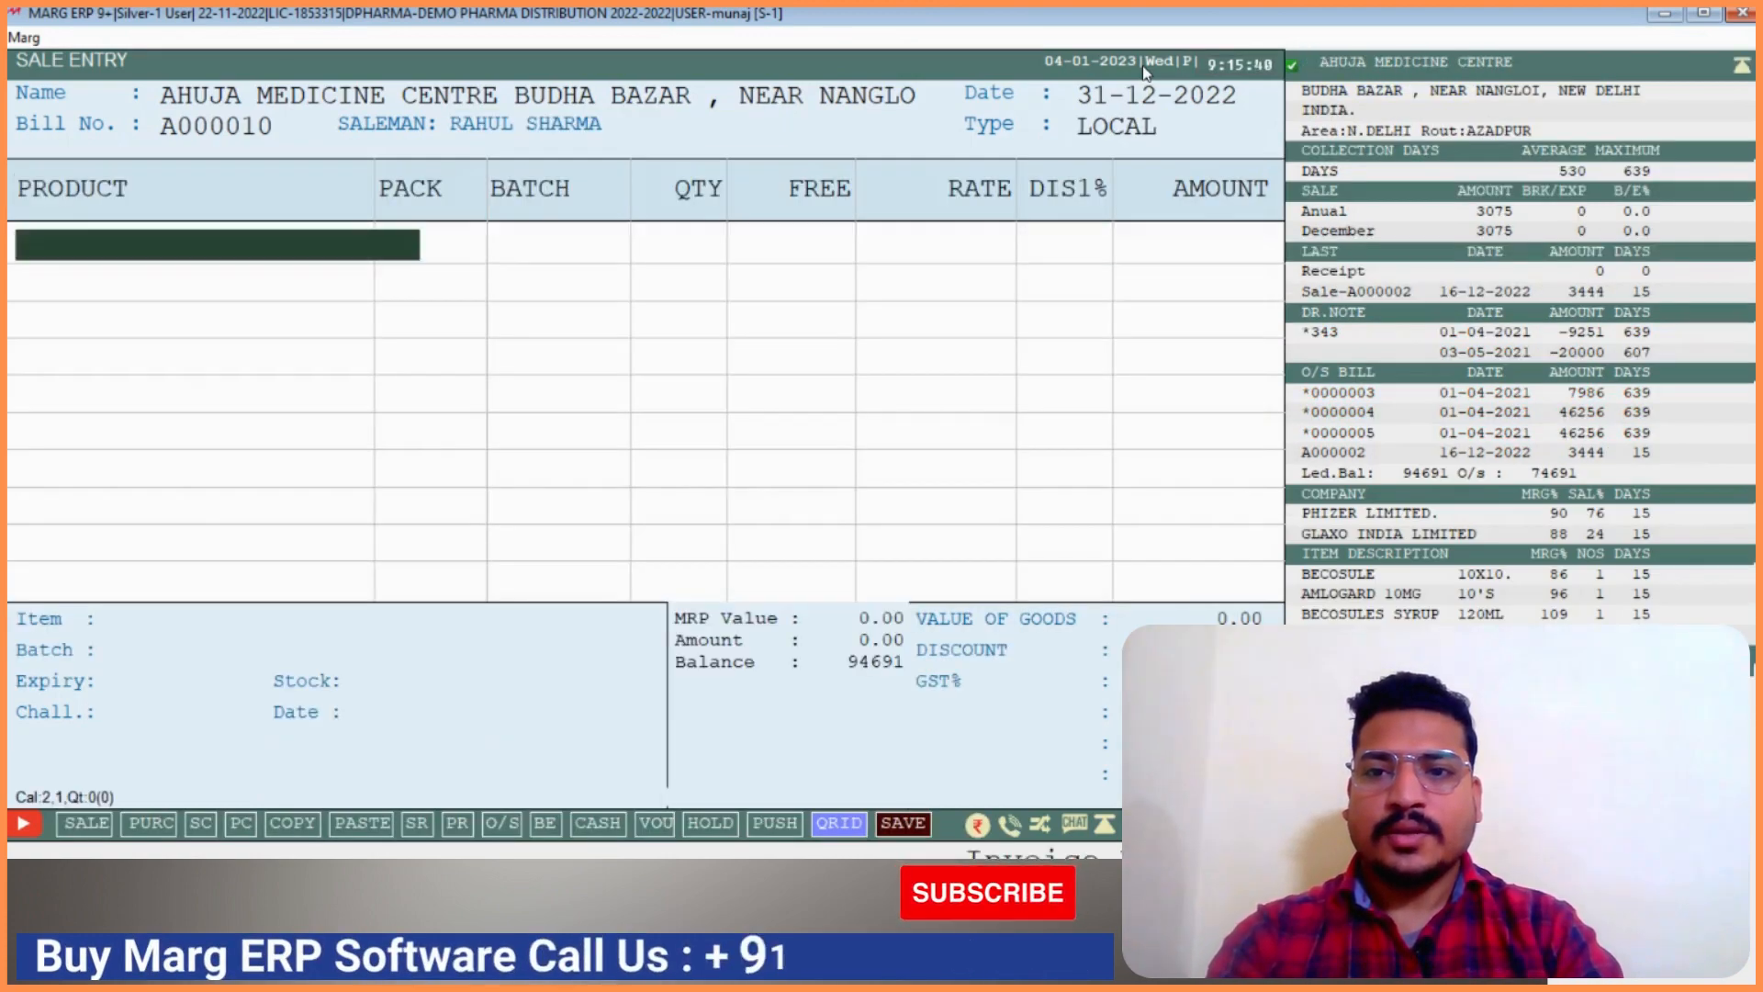
Filter the bill's item list to the company GLEXO ABBOT, keeping the other filter options at their defaults
key(Return)
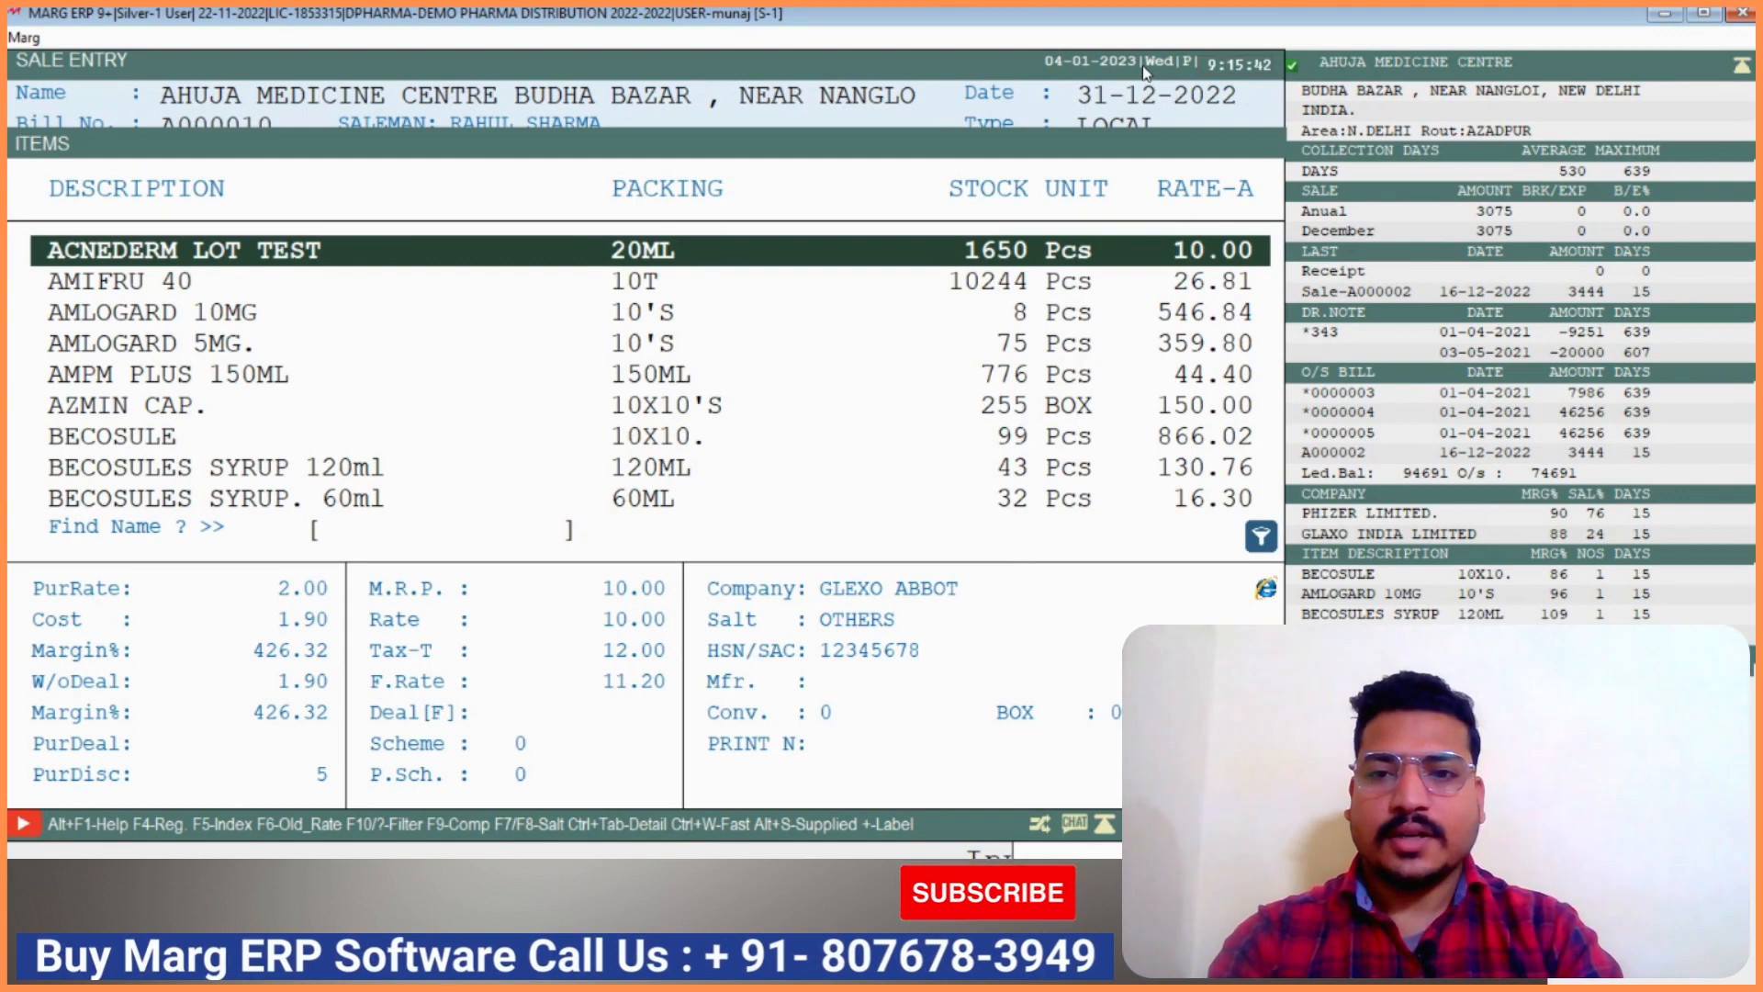
key(F10)
key(Escape)
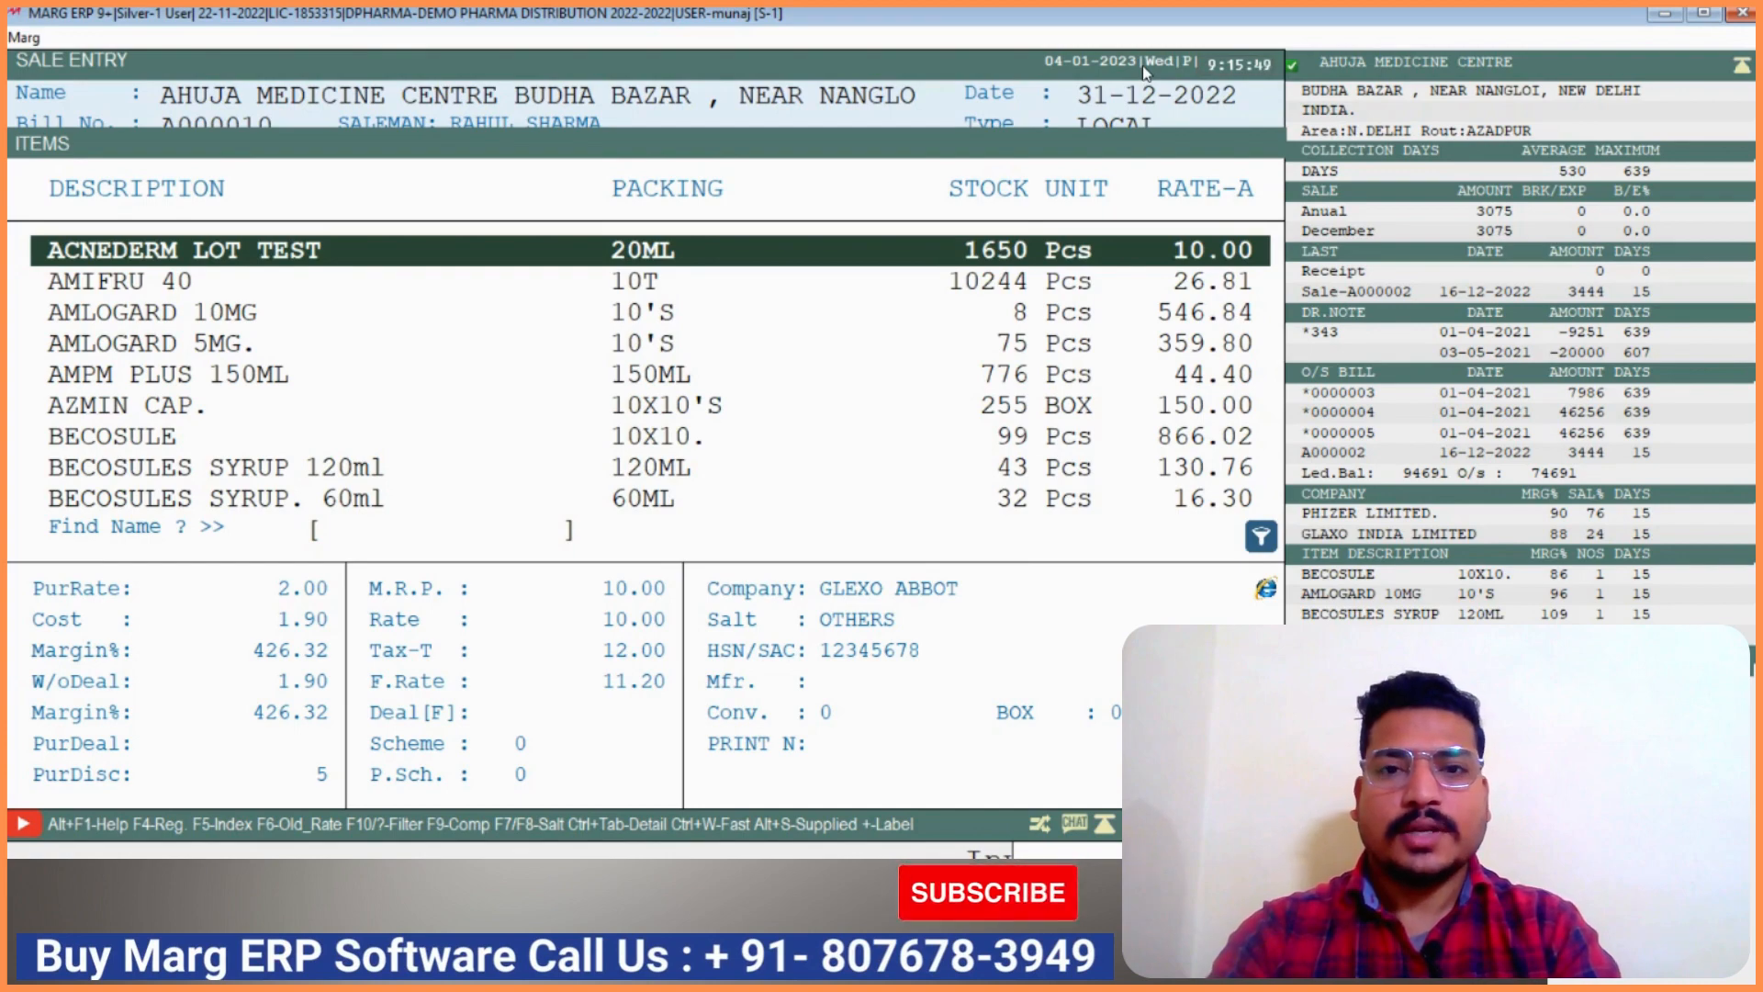
key(F10)
key(Return)
key(Return)
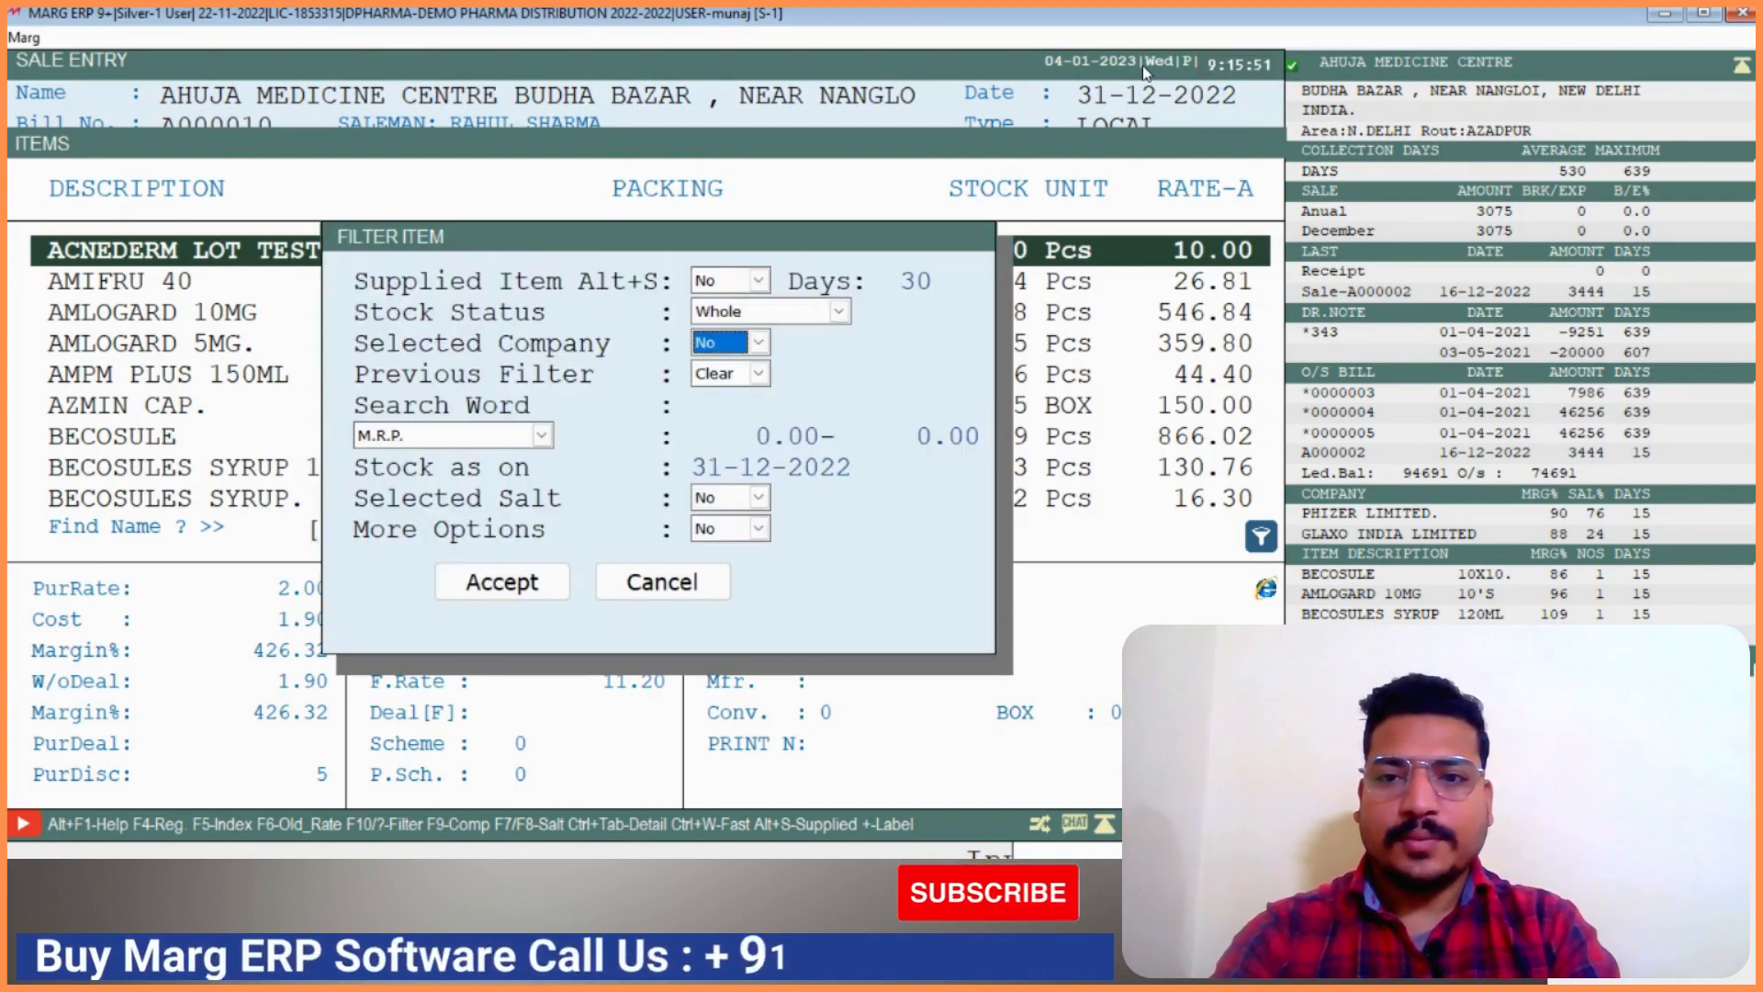
key(y)
key(Return)
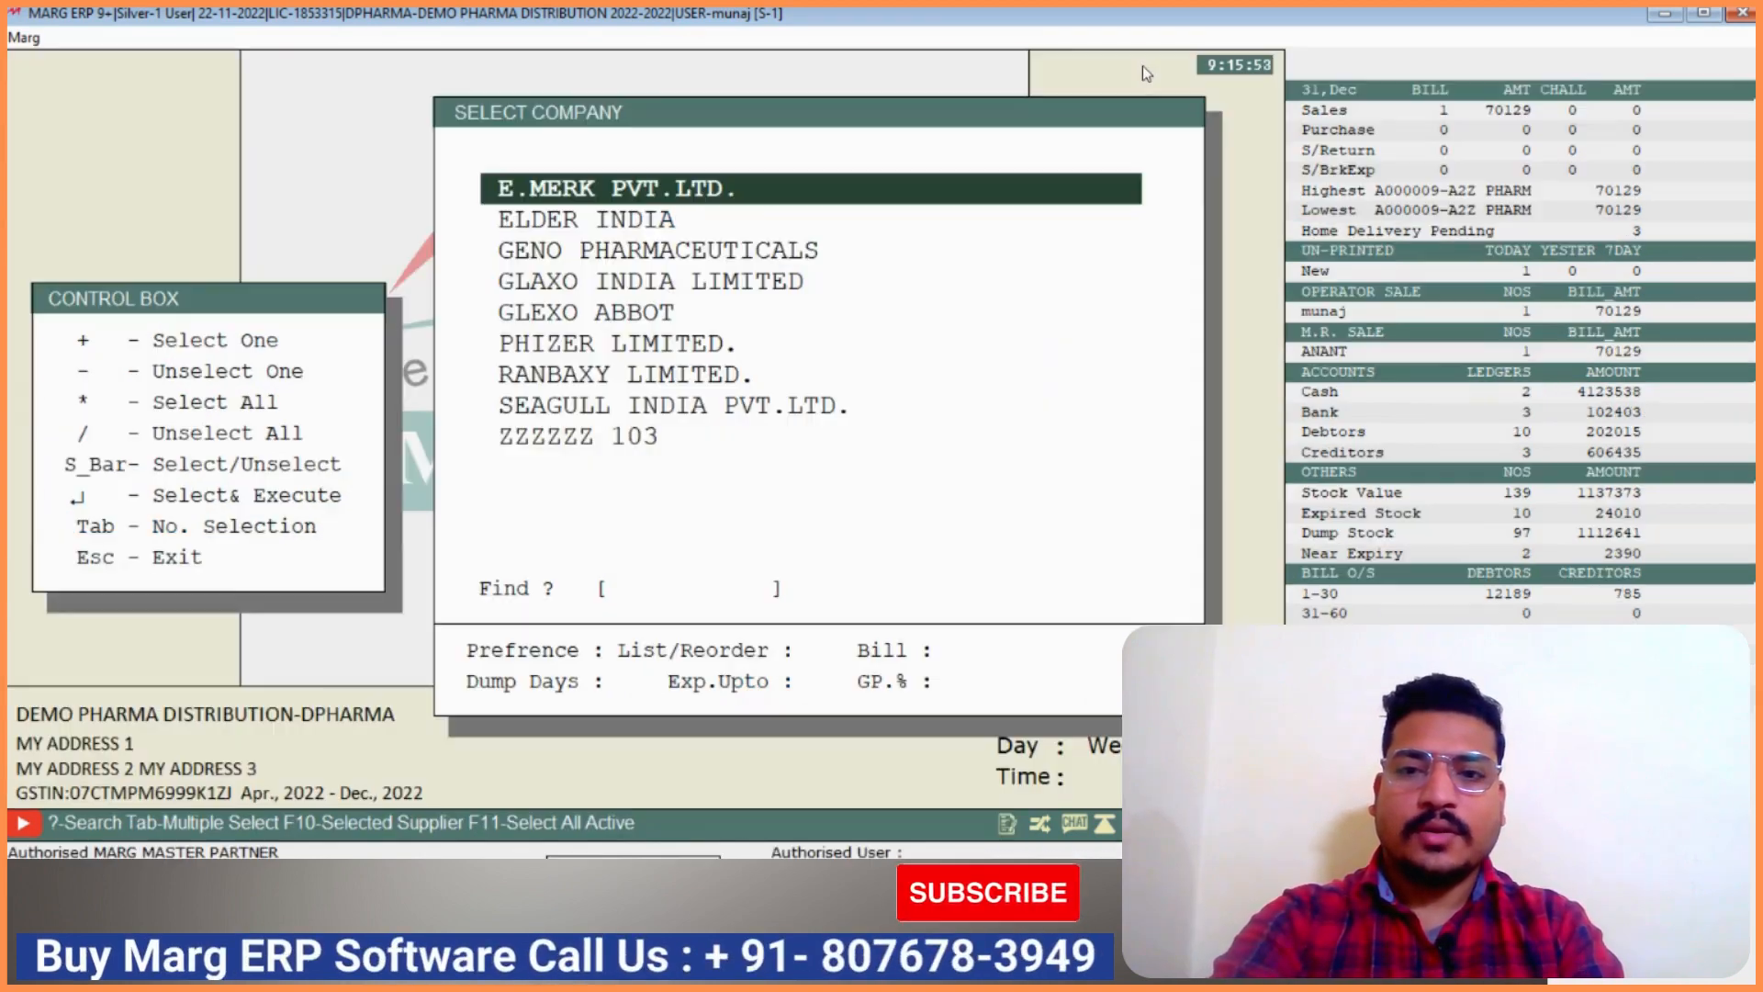
key(Down)
key(Down)
key(Down)
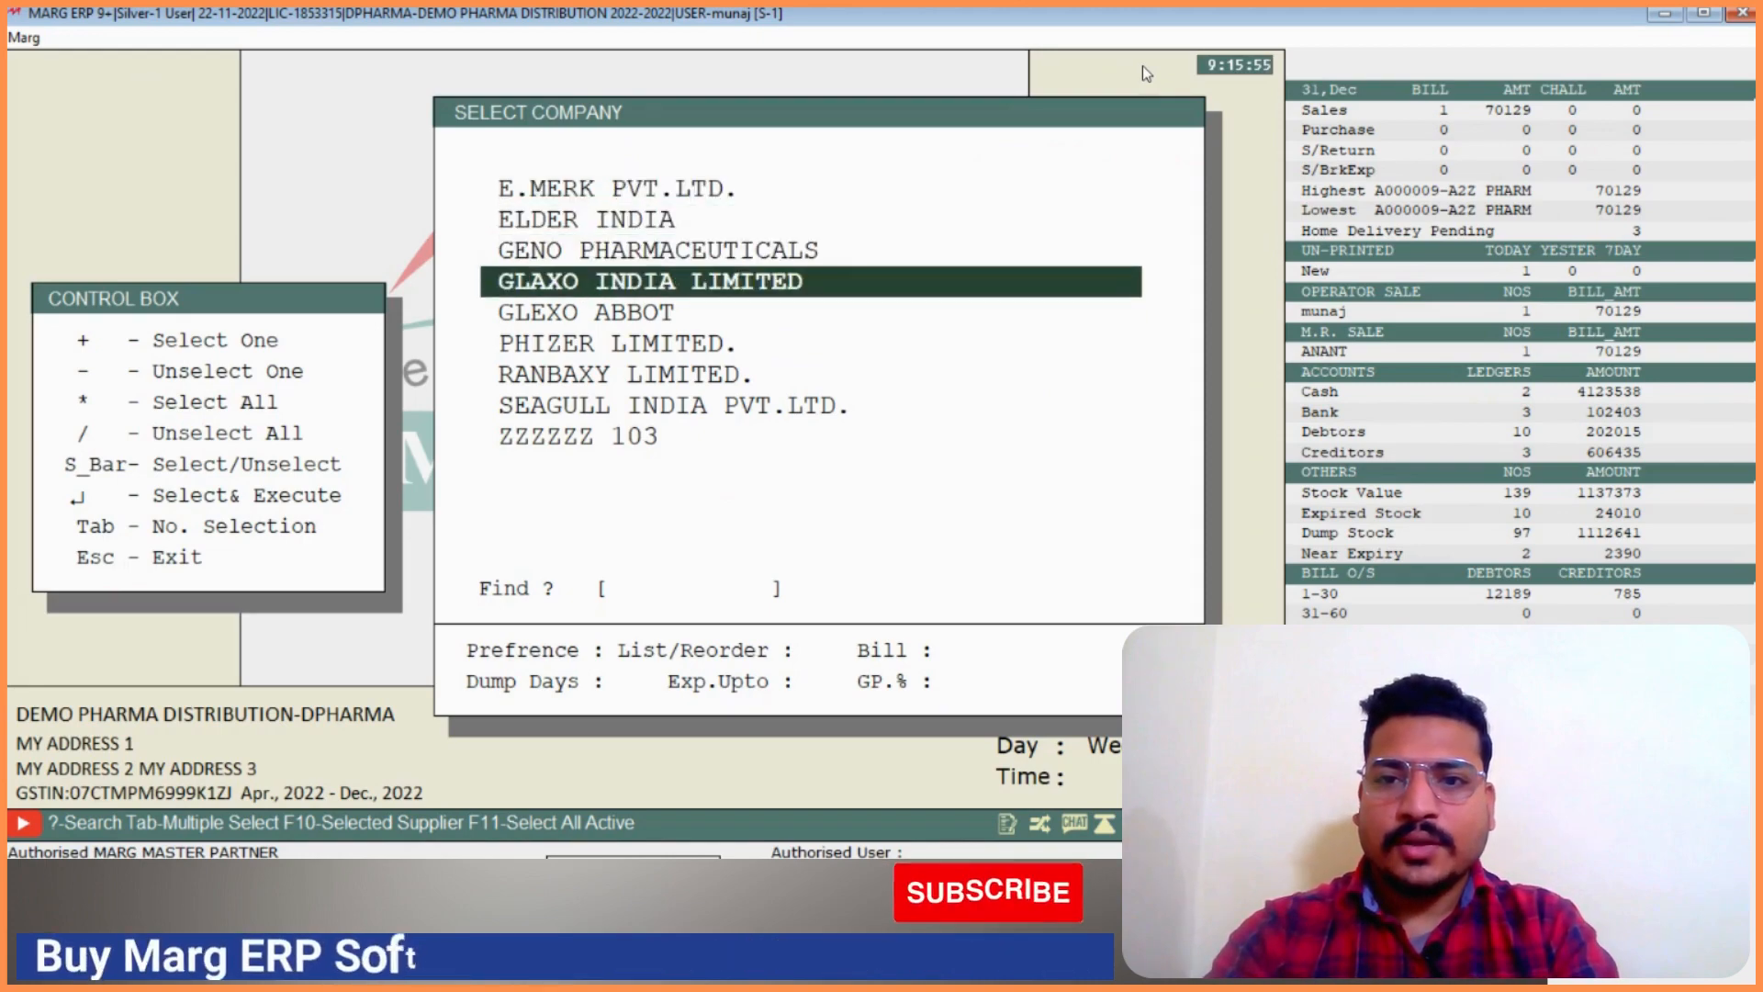
key(Down)
key(Return)
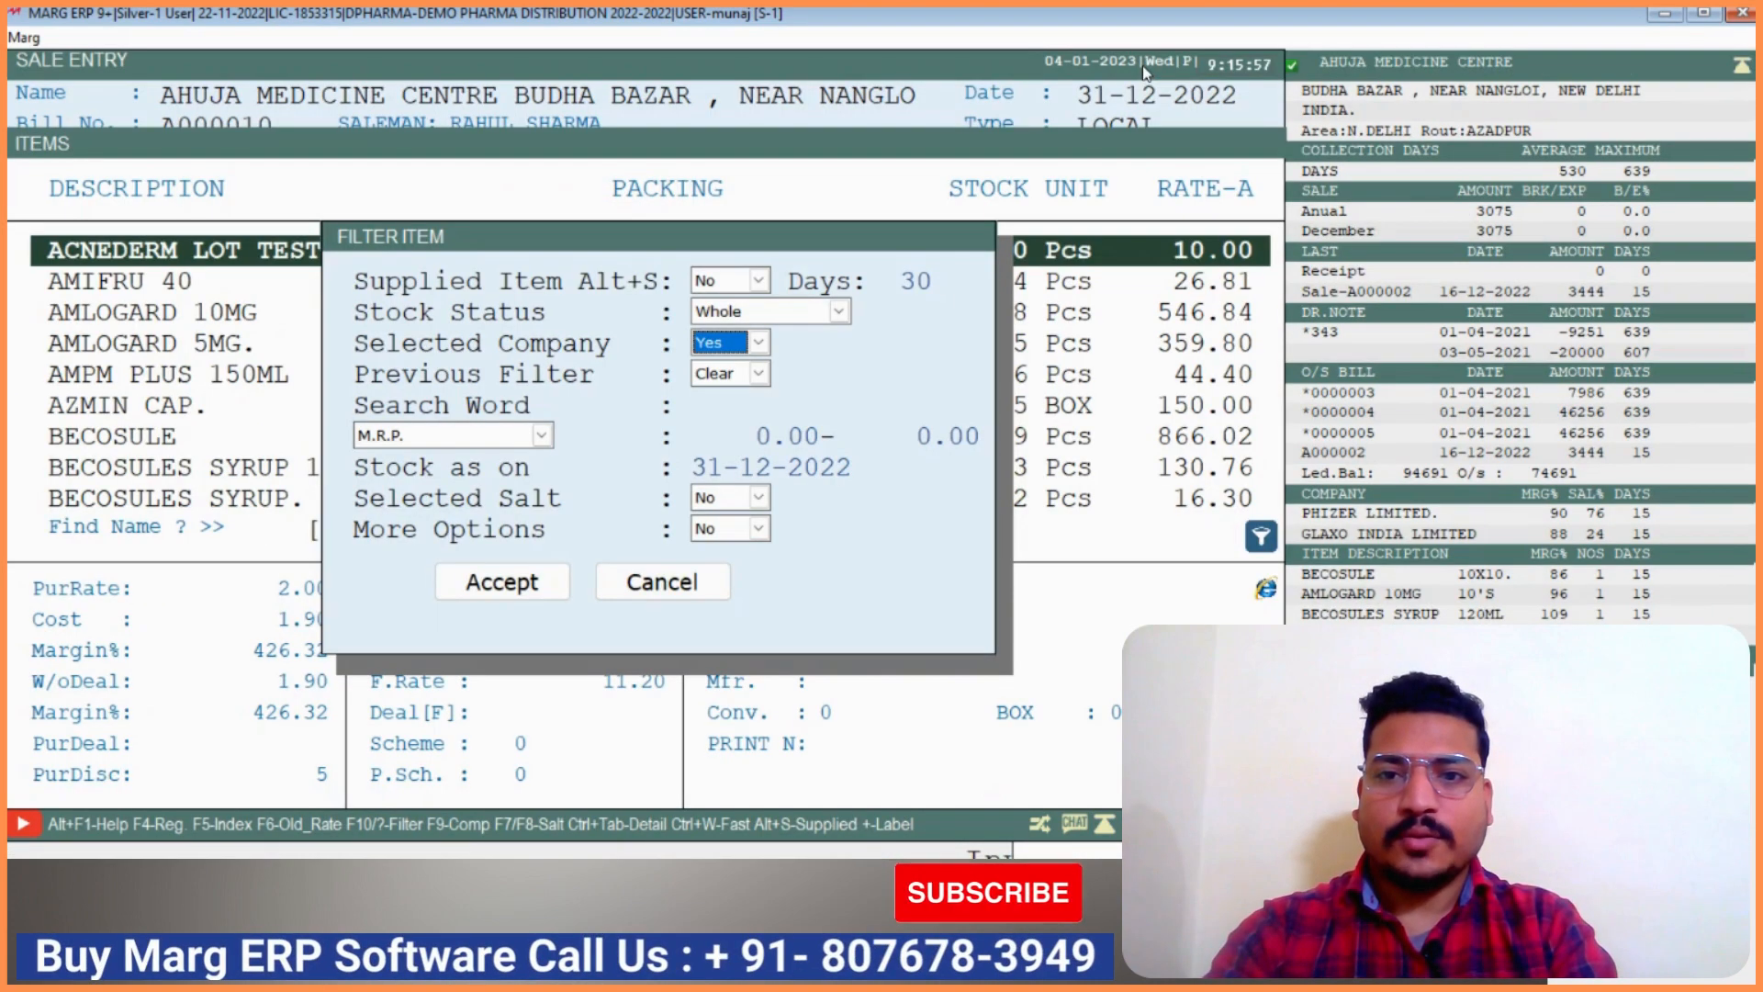
key(Return)
key(Return)
key(Return)
key(Return)
key(Return)
key(Return)
key(Return)
key(Return)
key(Return)
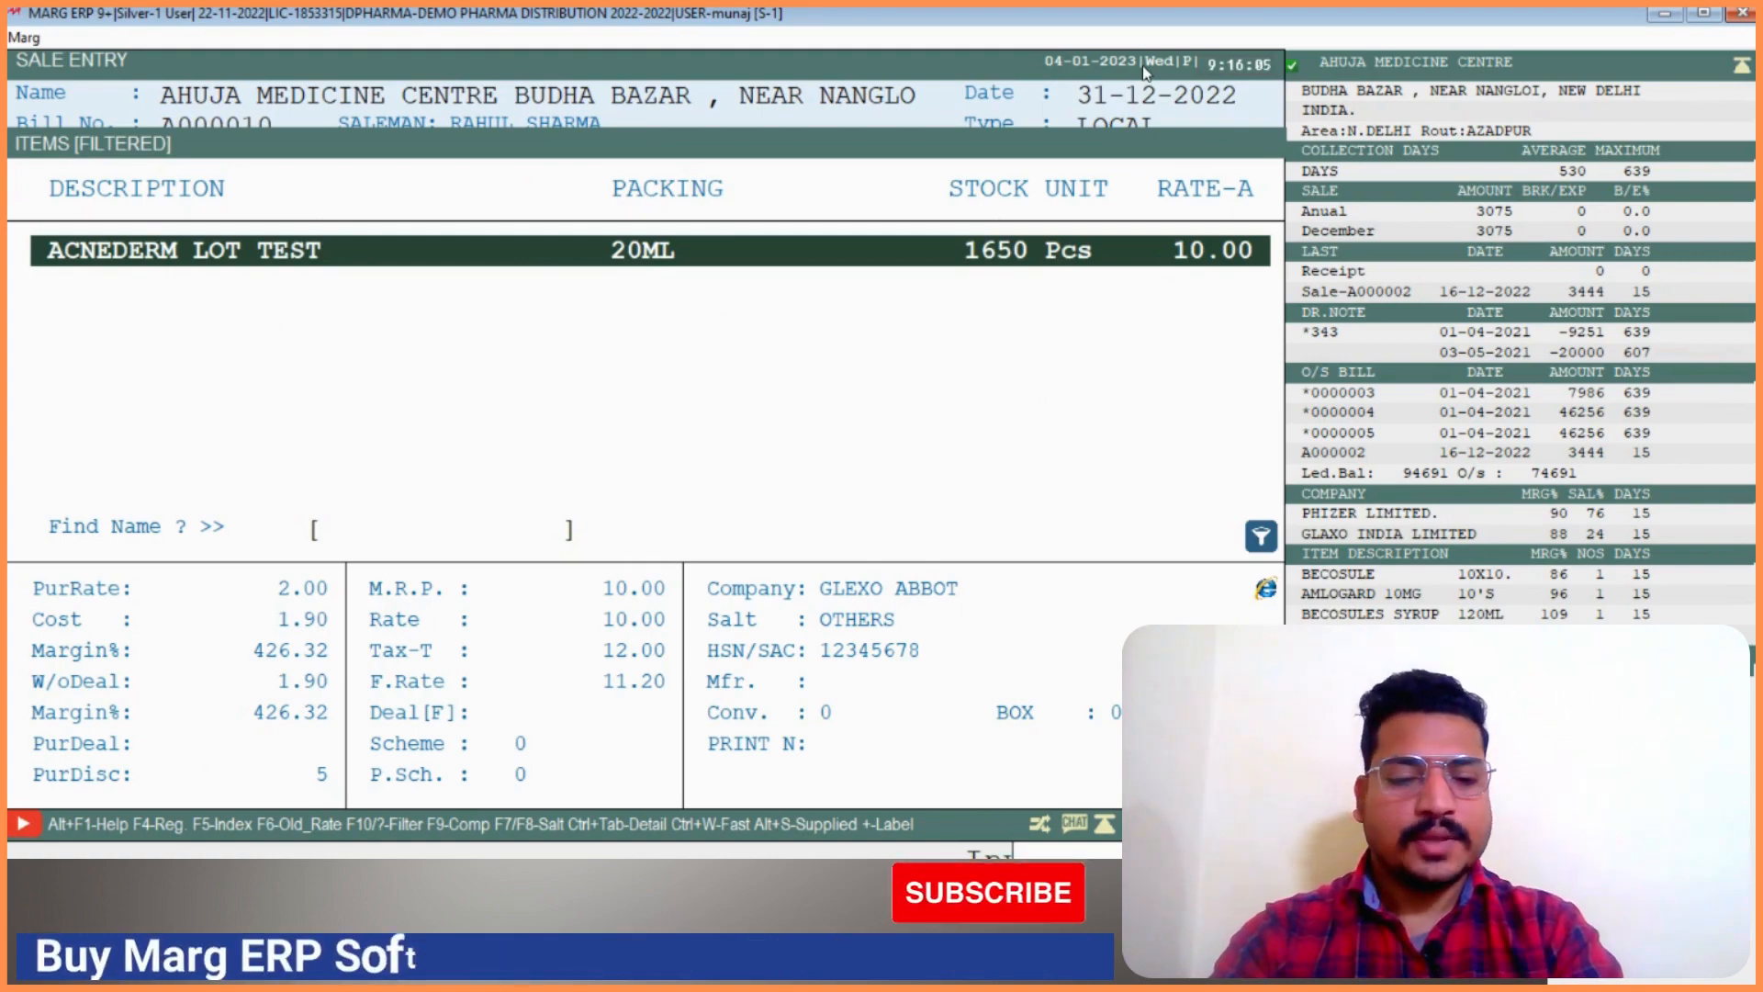
Add ACNEDERM LOT TEST from batch 5778 to the bill with a quantity of 276
key(Return)
key(Down)
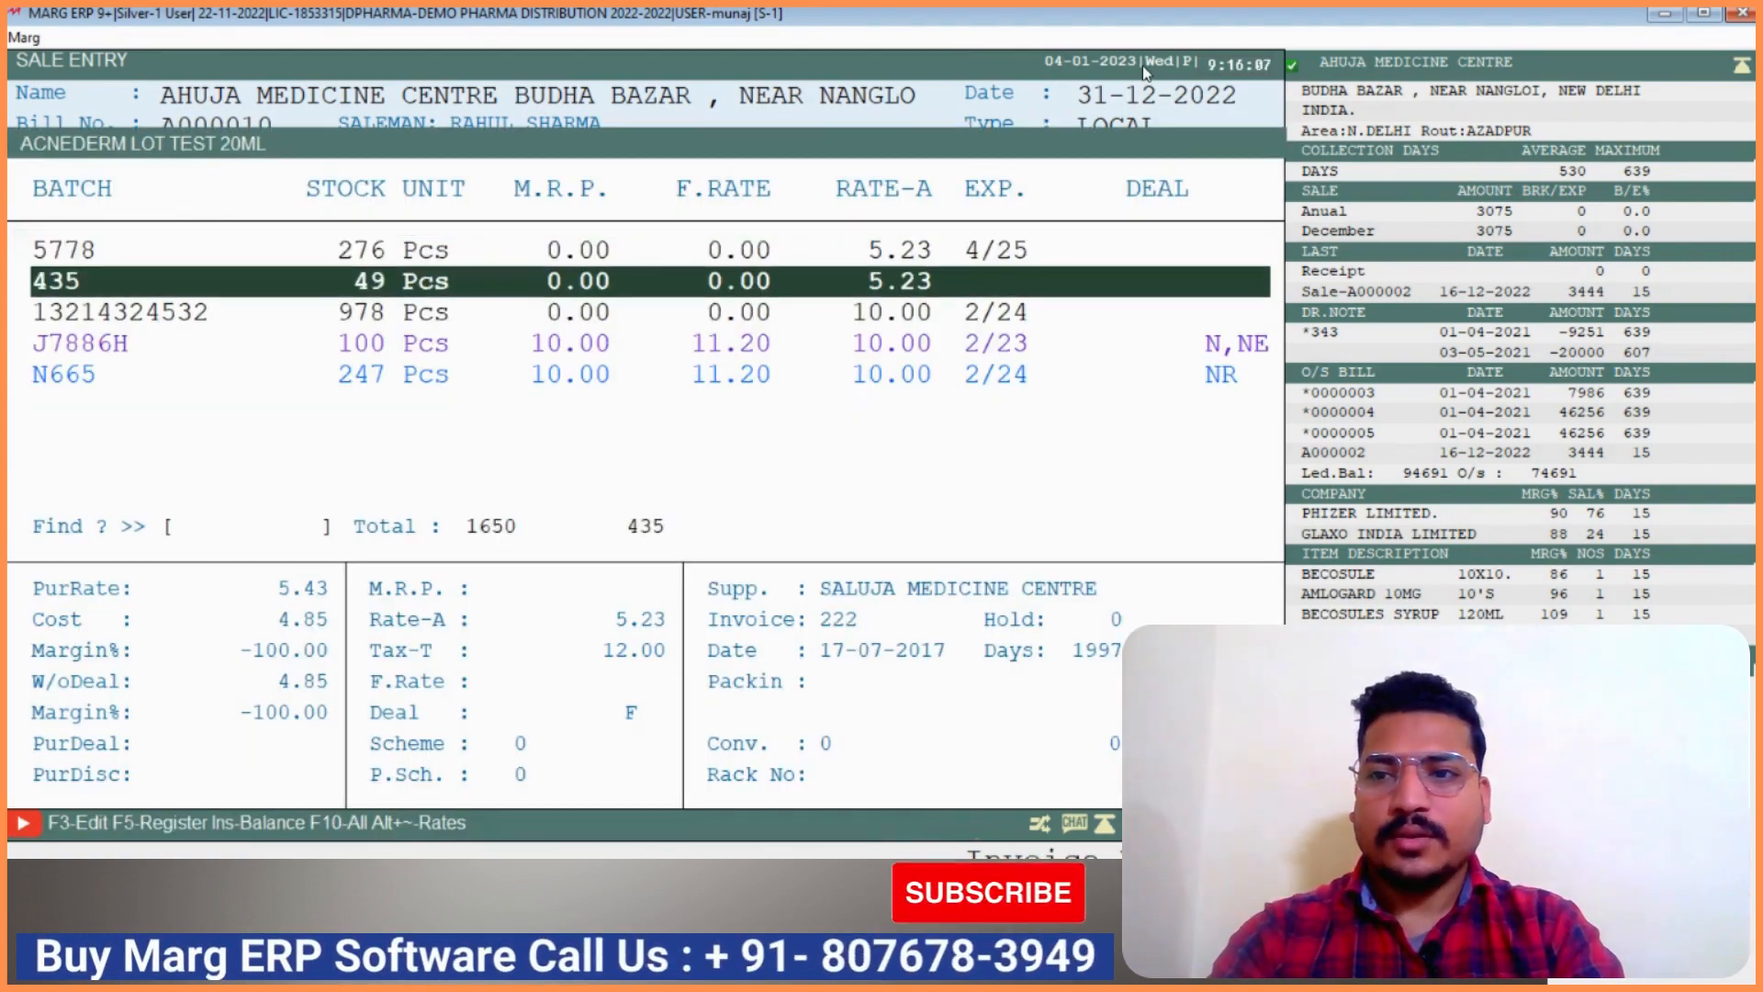
key(Up)
key(Return)
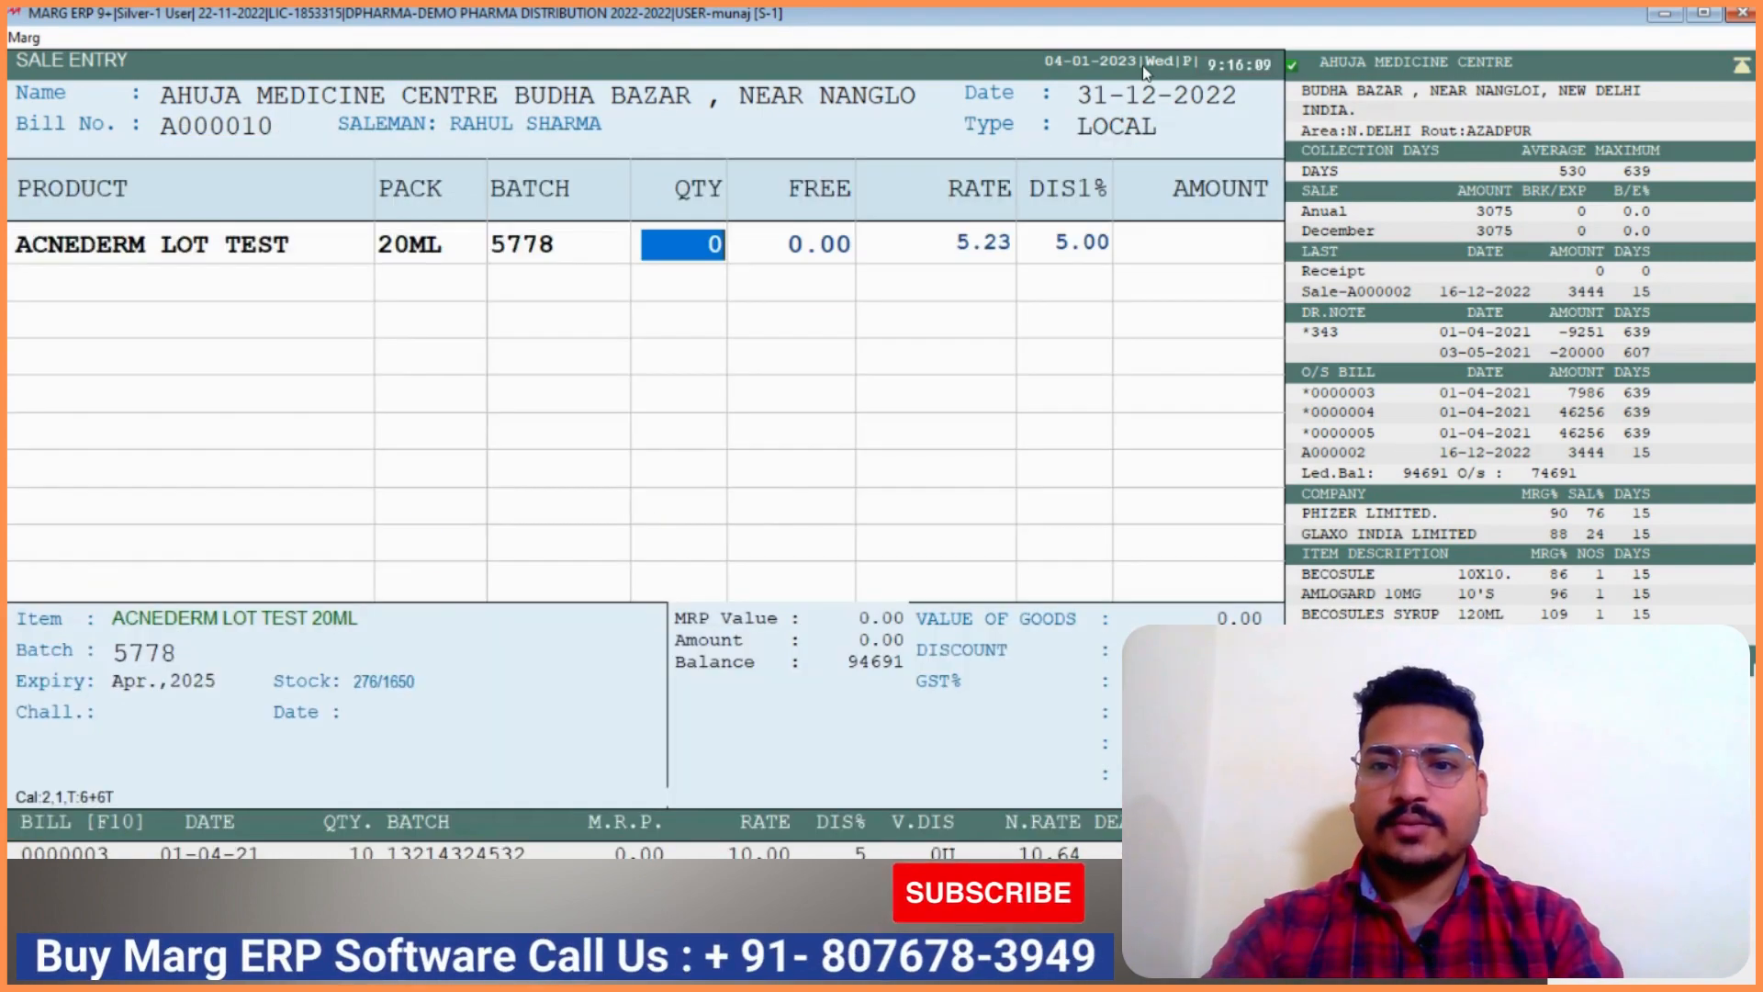
text(276)
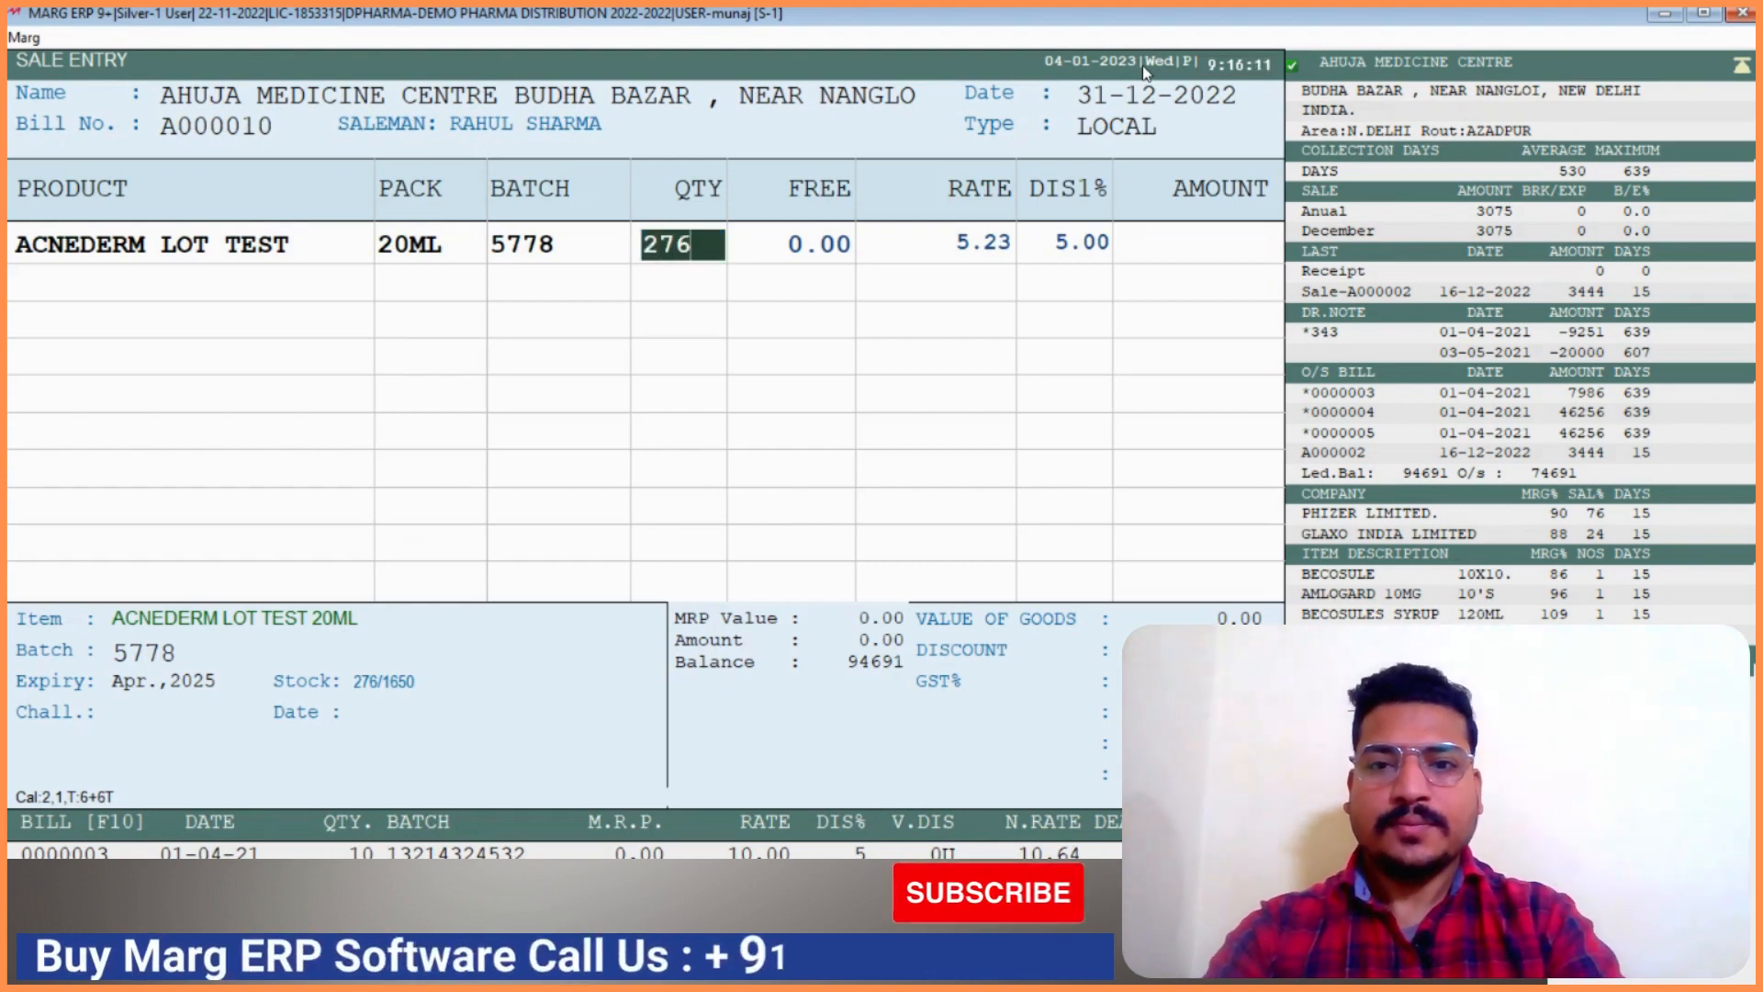
key(Return)
Set the rate of the ACNEDERM LOT TEST line to 8.00
key(Up)
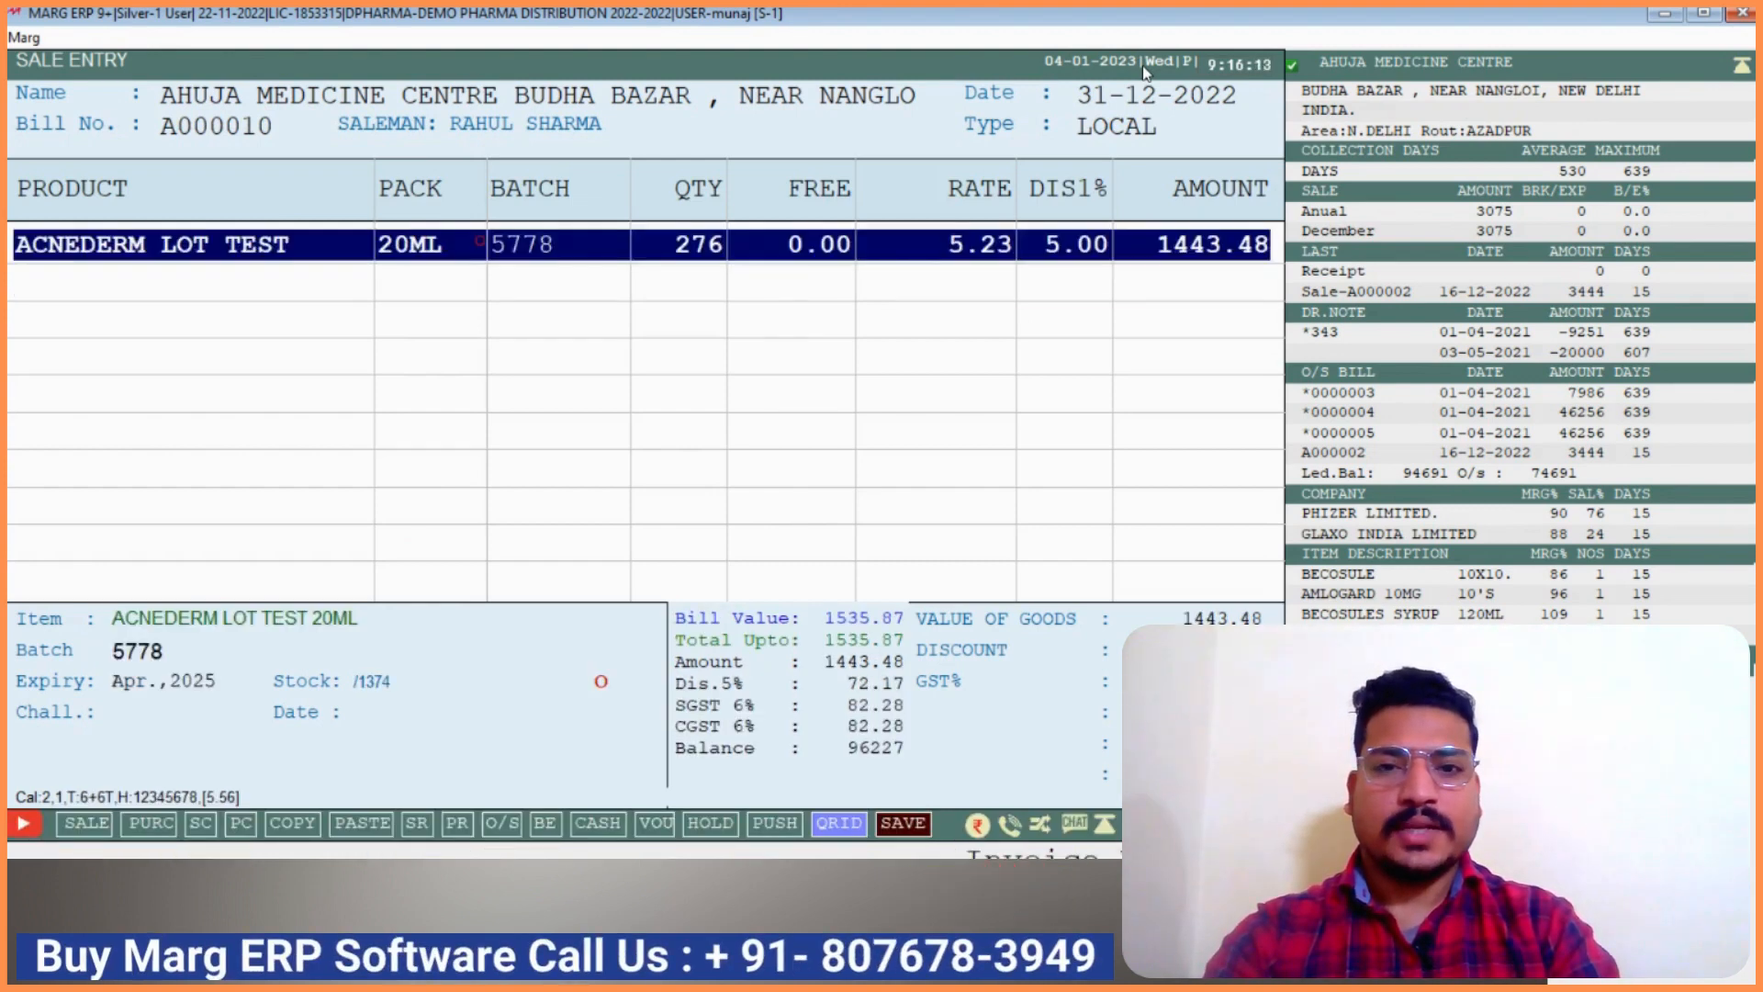
key(Return)
key(Return)
key(Return)
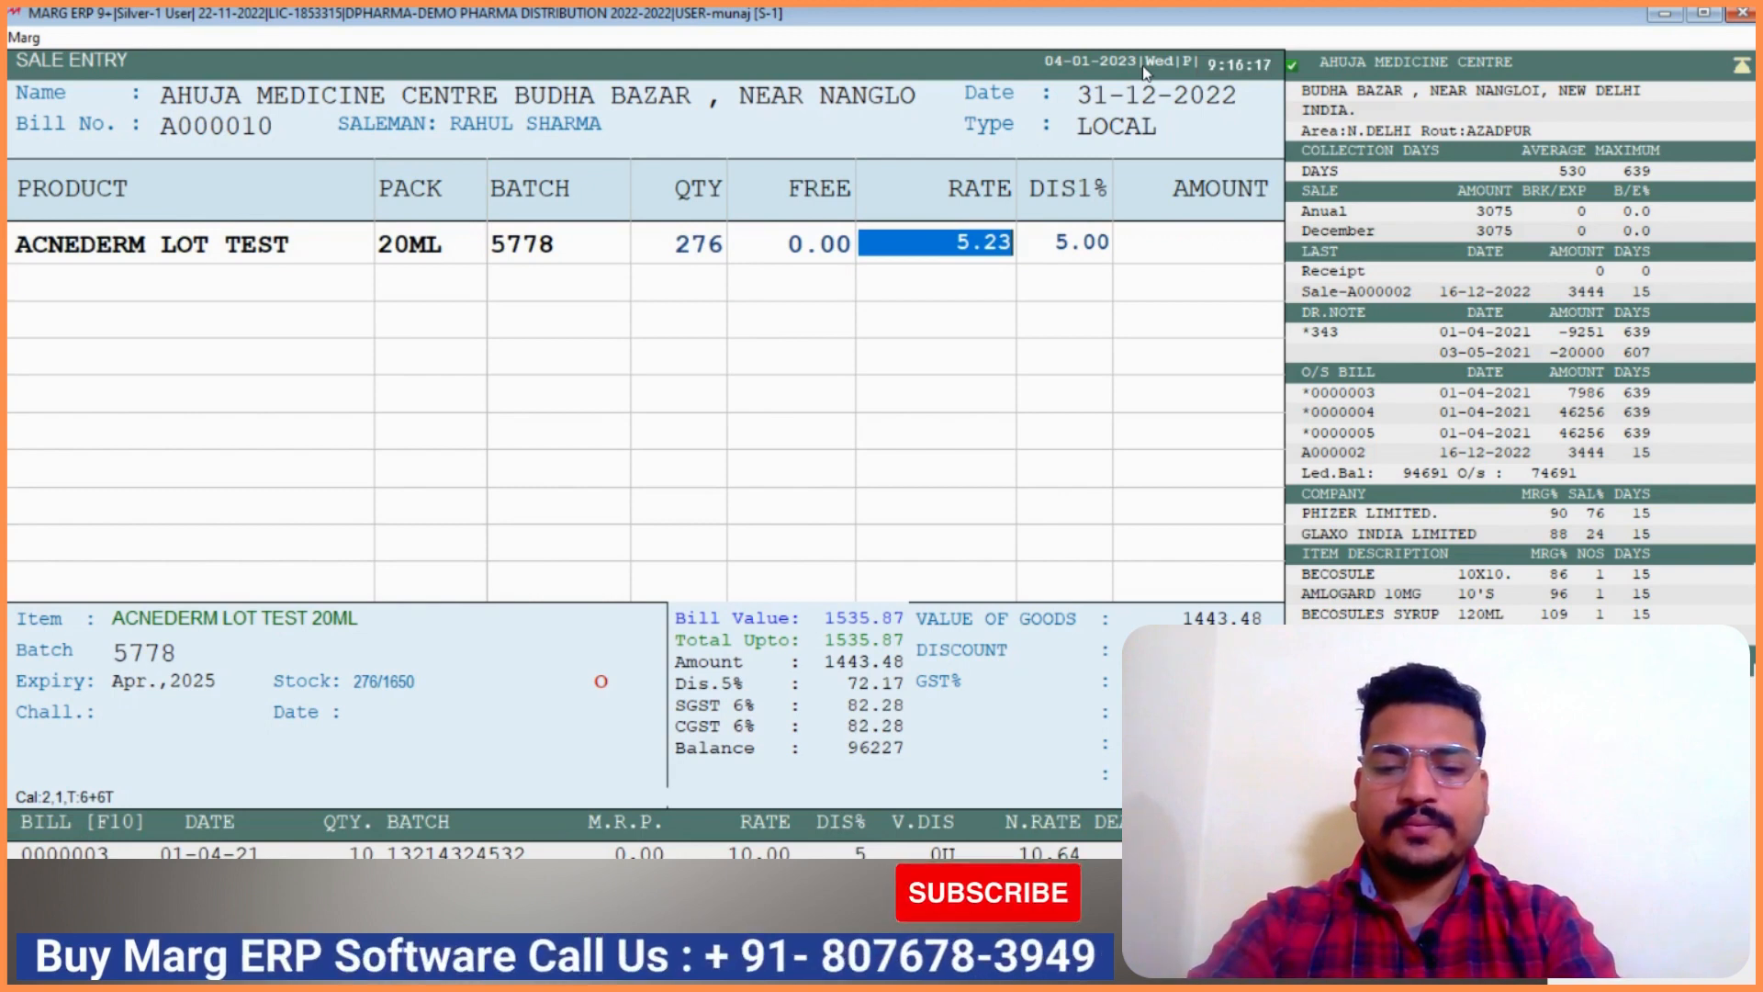
text(8)
key(Return)
key(Return)
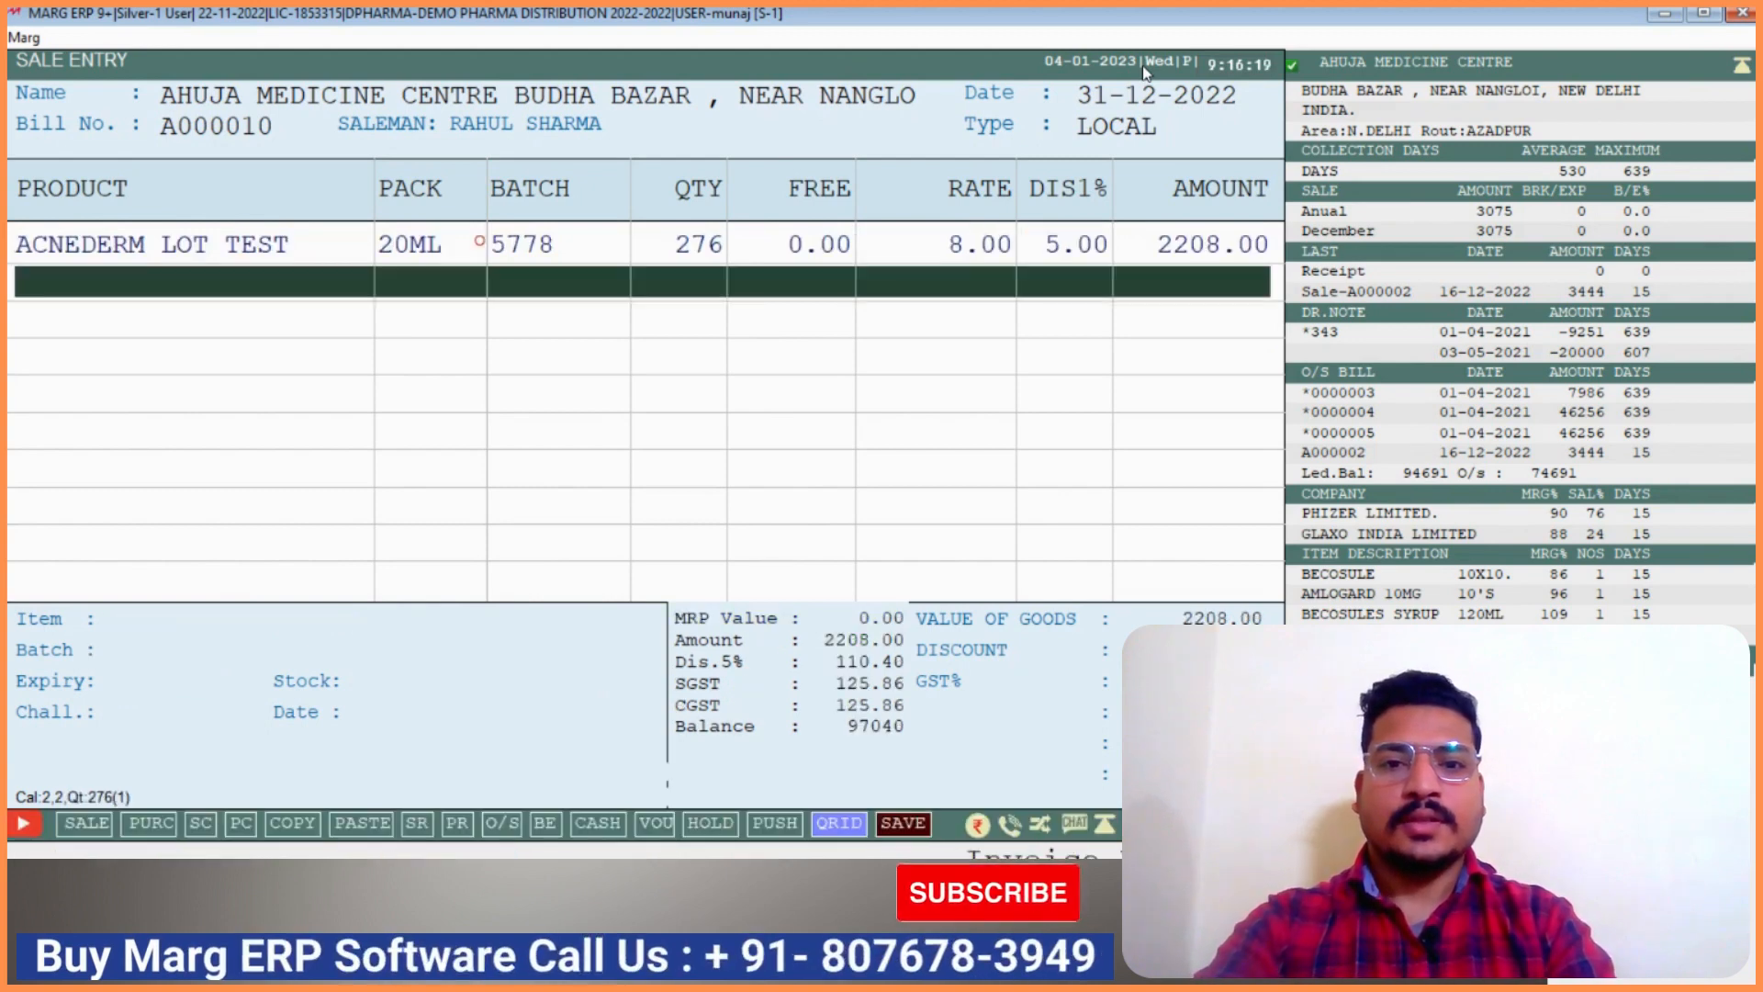
Open the item filter for the next bill line and choose RANBAXY LIMITED as the selected company
key(Return)
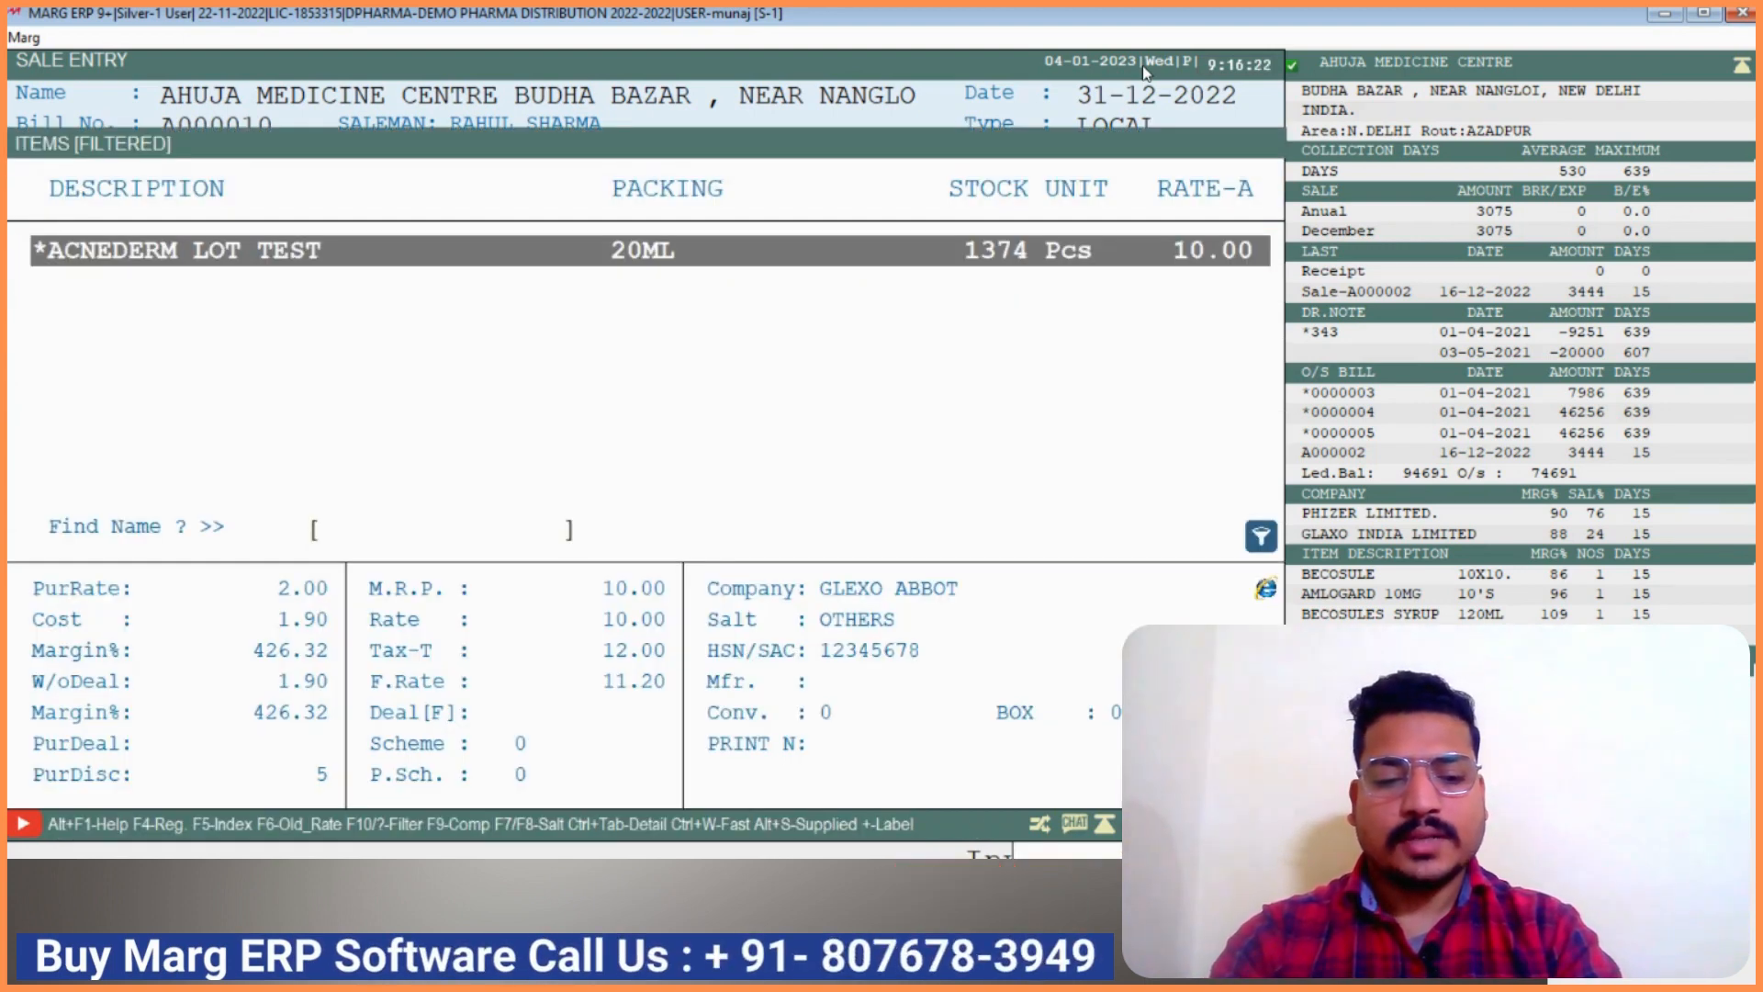
key(F10)
key(Return)
key(Return)
key(Return)
key(Return)
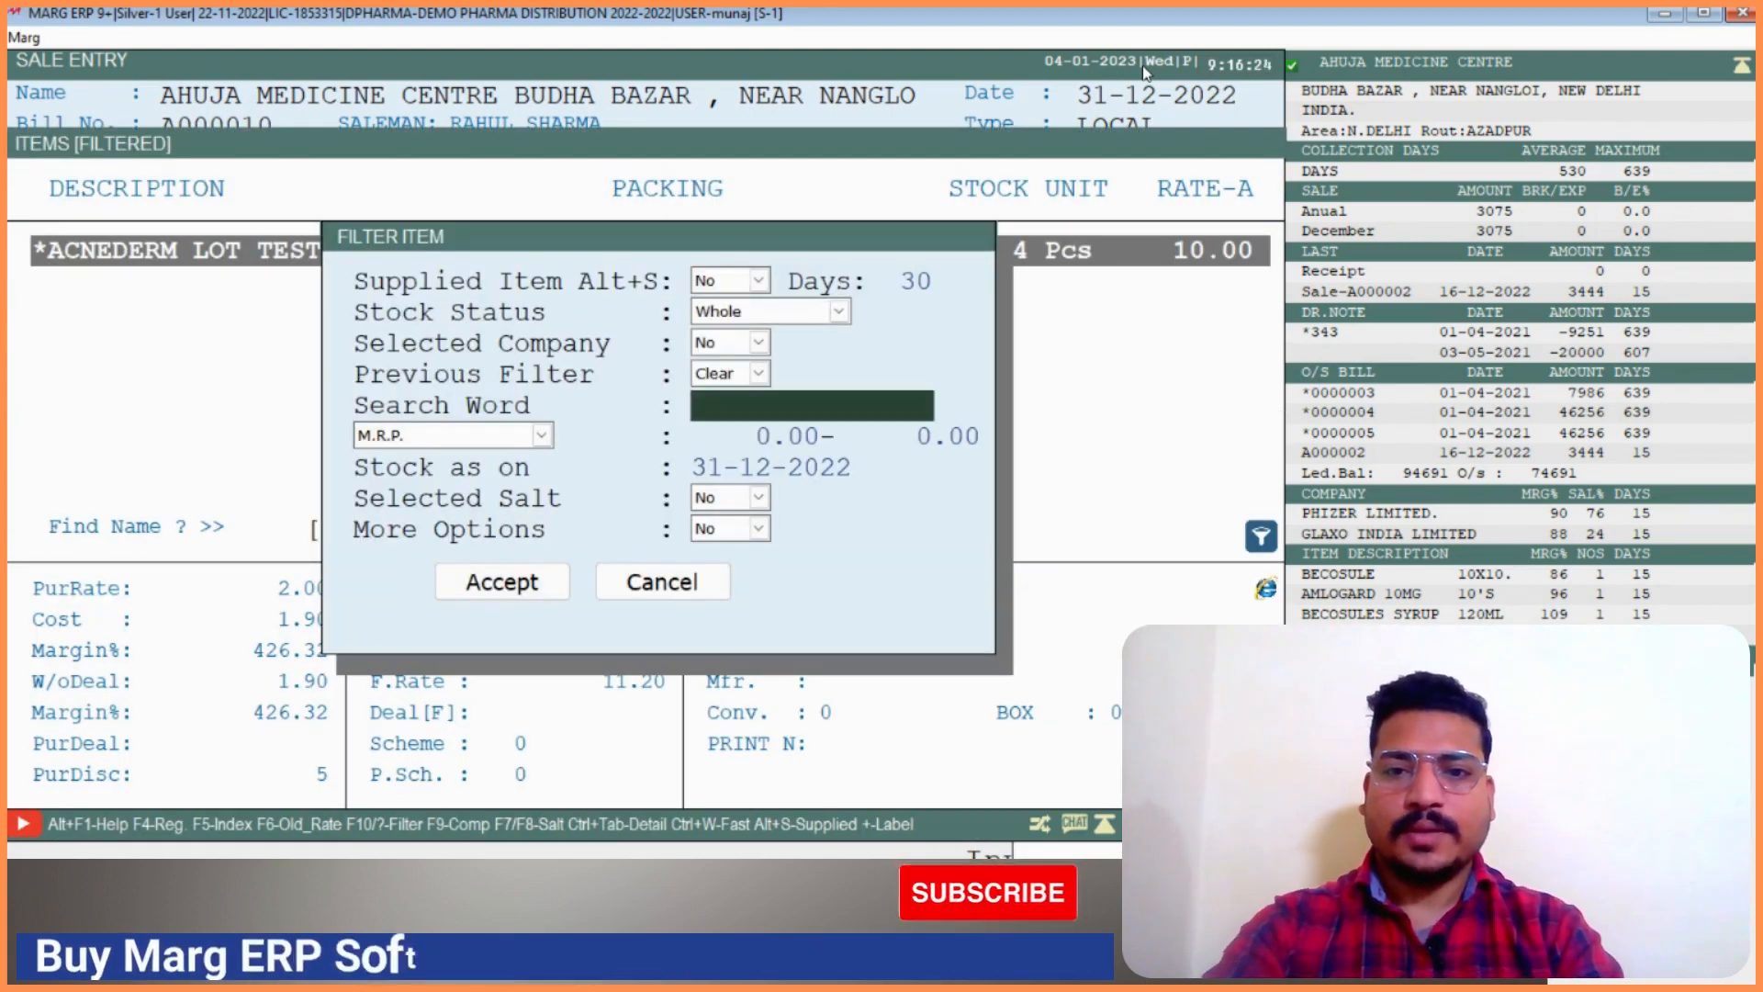
key(Up)
key(Up)
key(y)
key(Return)
key(Down)
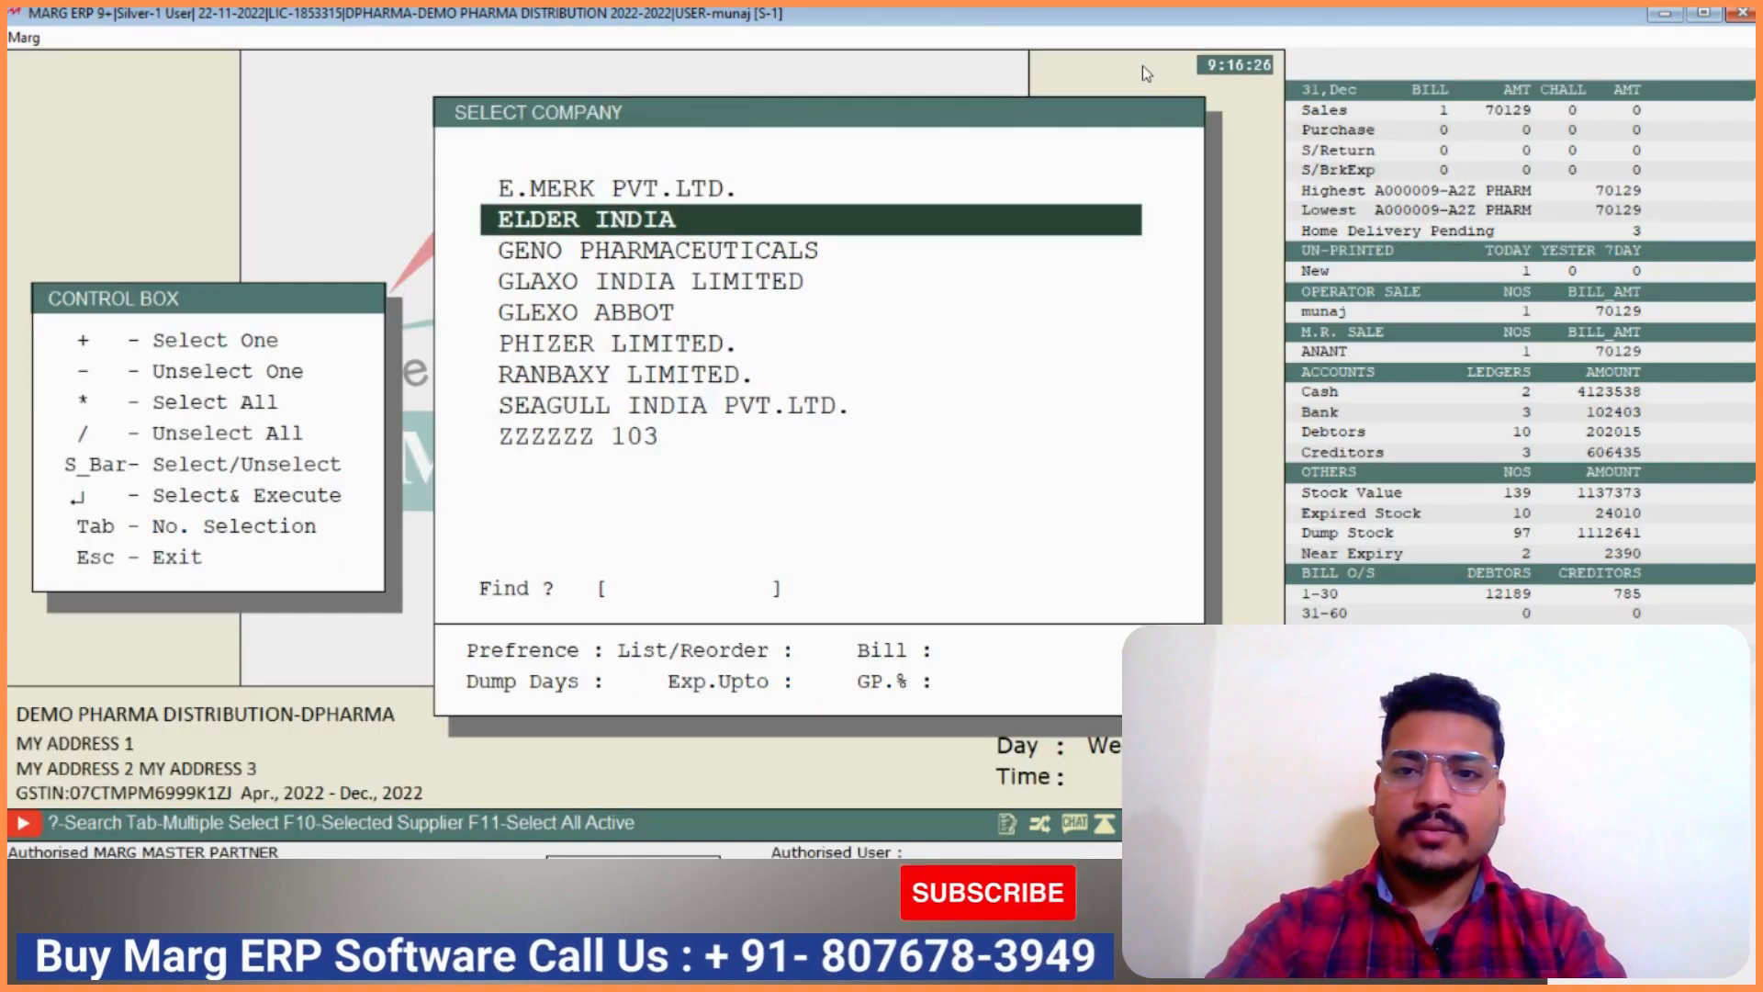
key(Down)
key(Down)
key(Down)
key(Down)
key(Down)
key(Return)
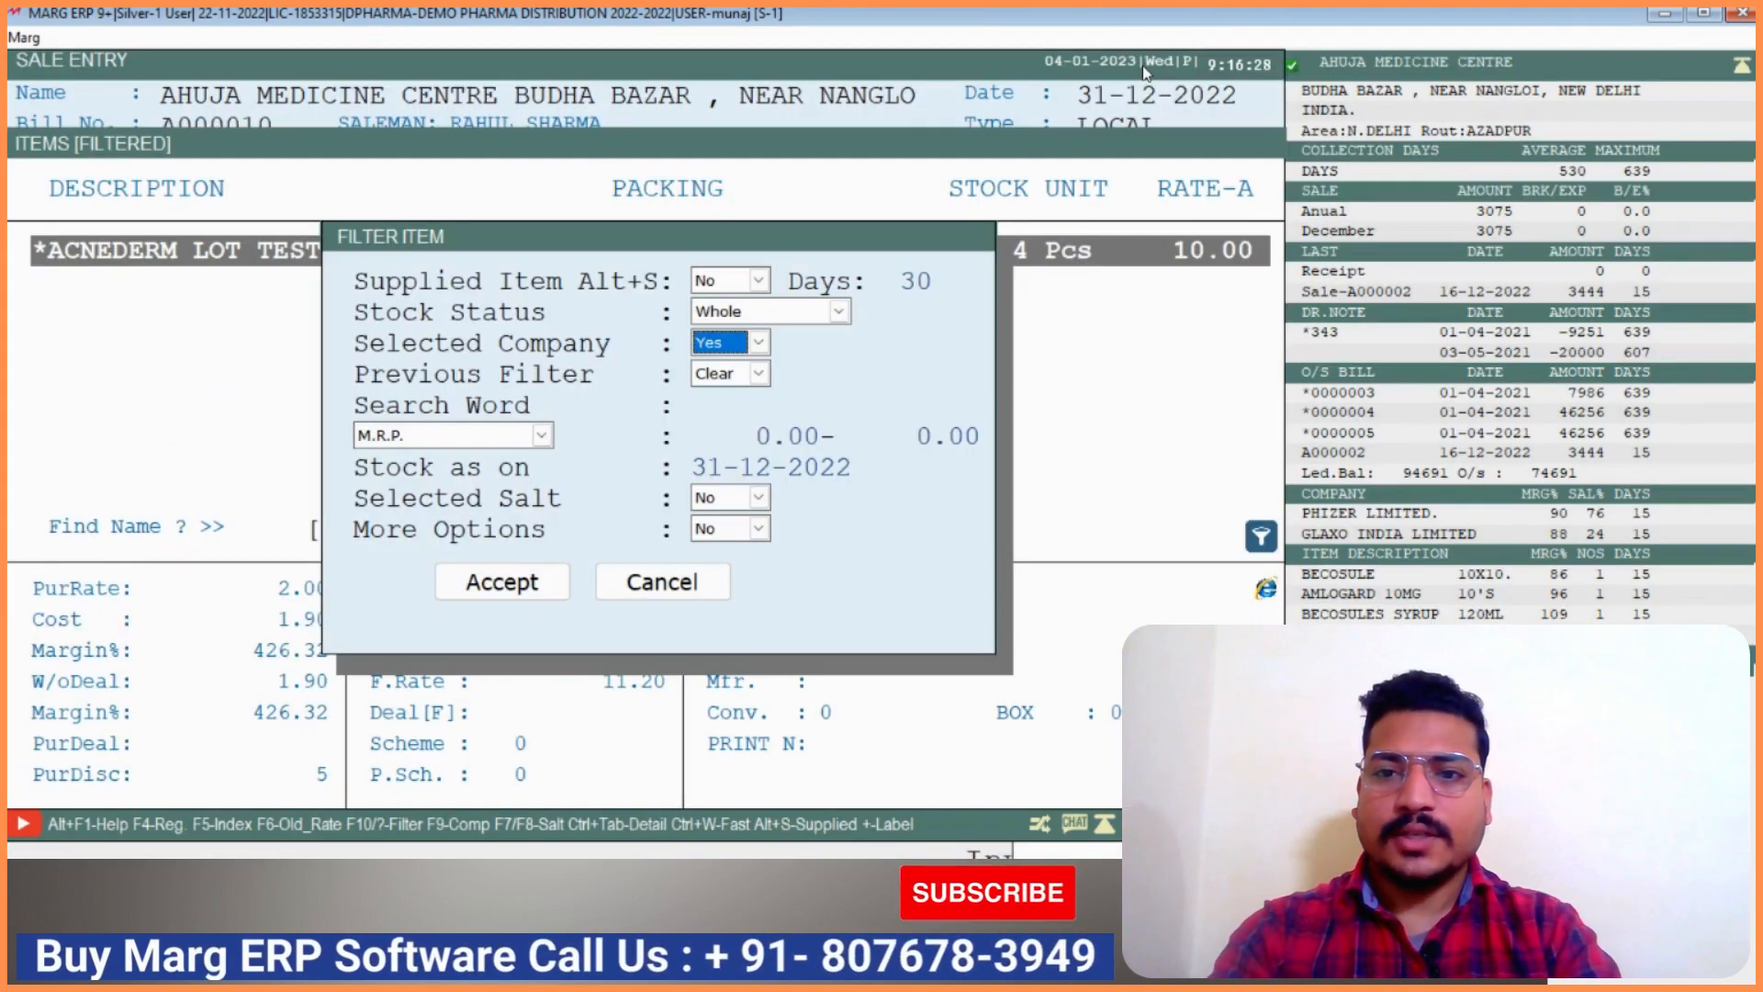
Apply the item filter, keeping the stock, search word, M.R.P., salt and other options at their defaults
key(Return)
key(Return)
key(Return)
key(Return)
key(Return)
key(Return)
key(Return)
key(Return)
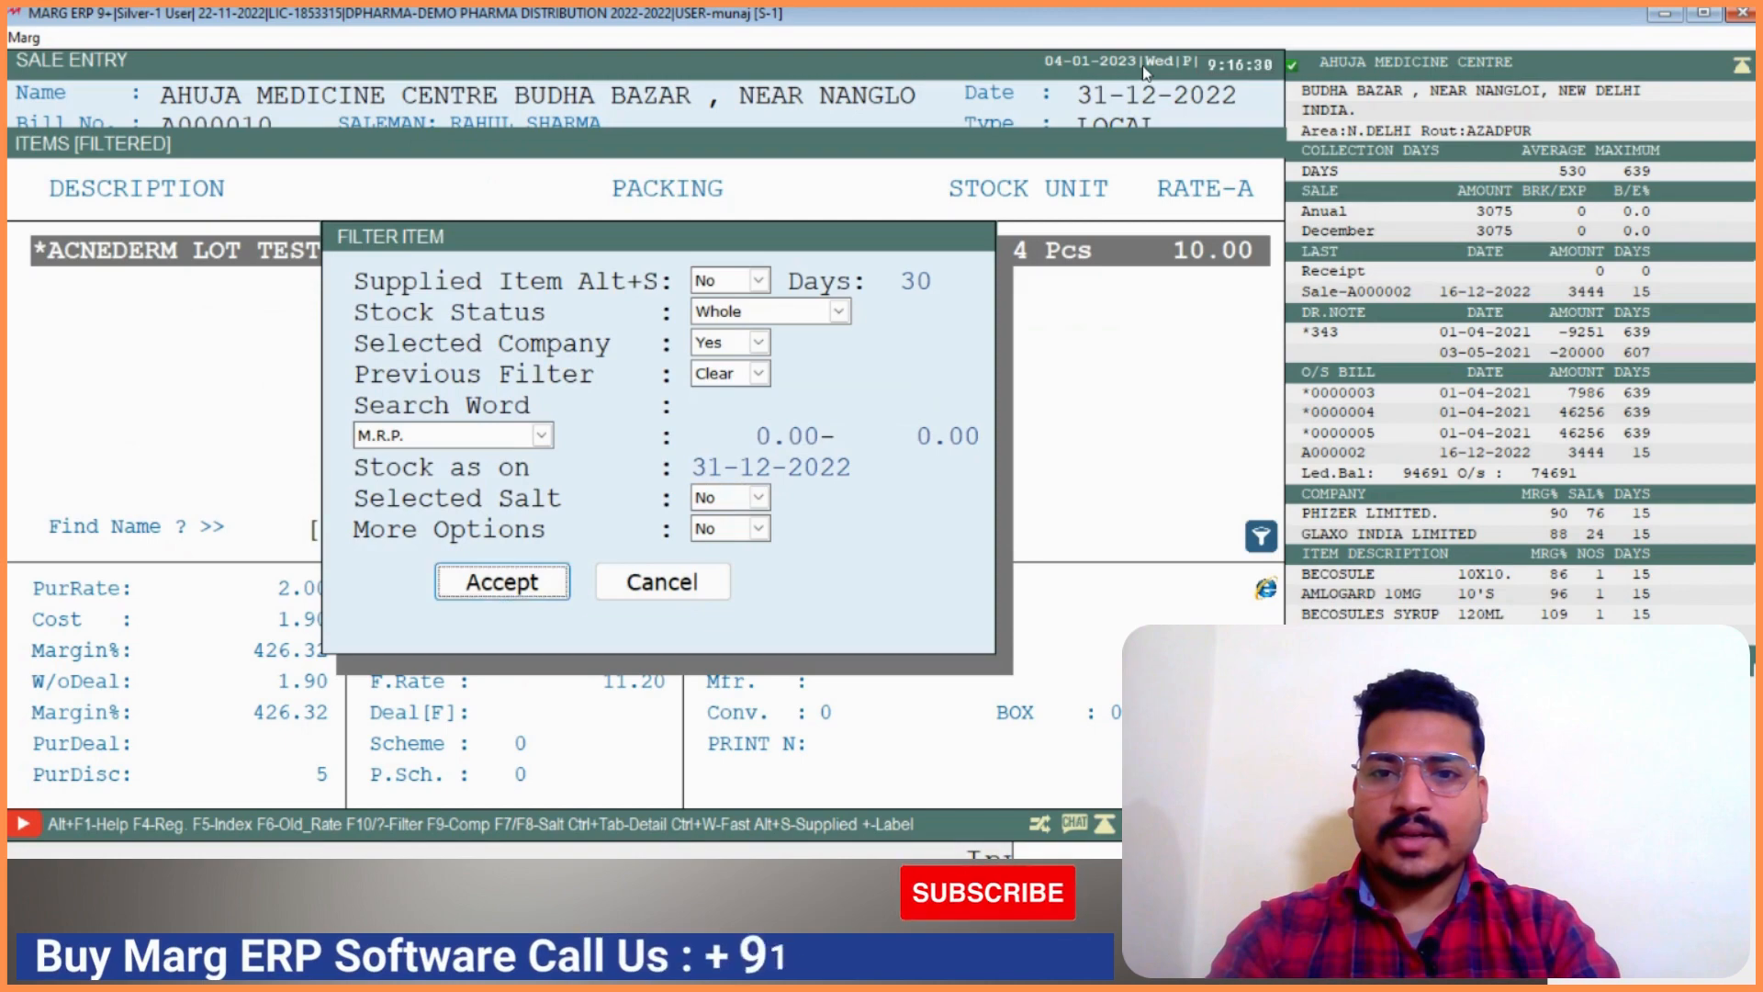
key(Return)
Add AZMIN CAP. from batch 132 to the bill with a quantity of 40
key(Down)
key(Up)
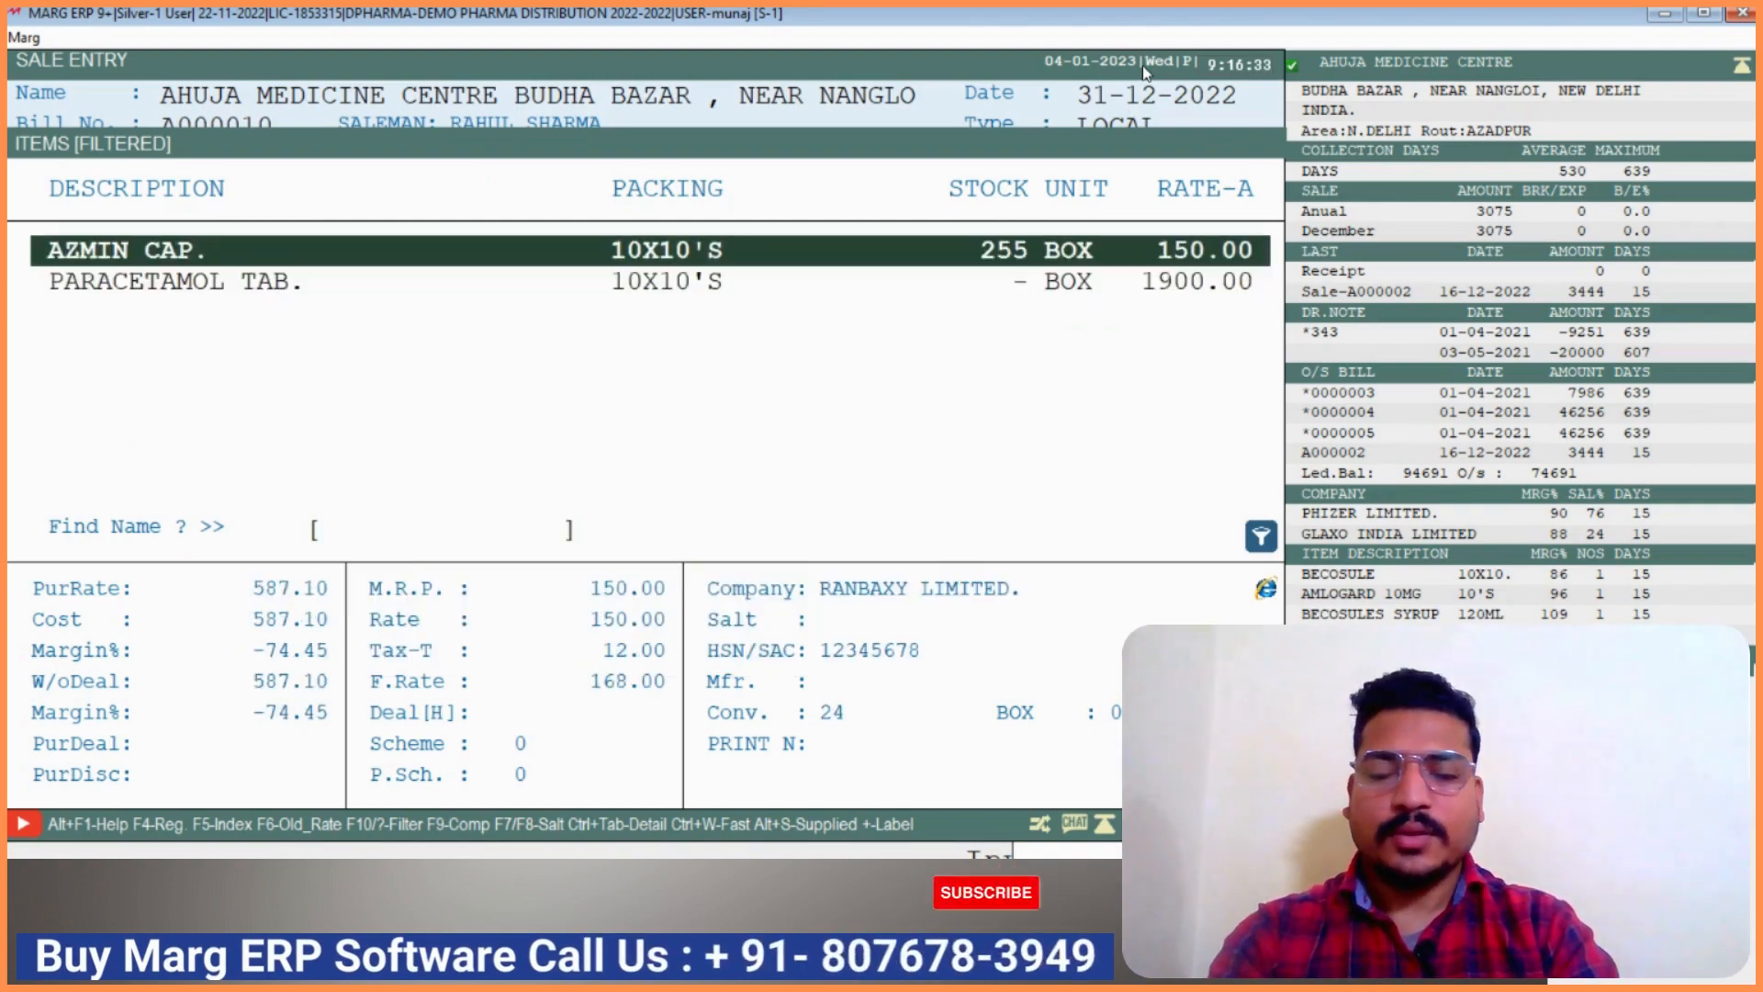
key(Return)
key(Return)
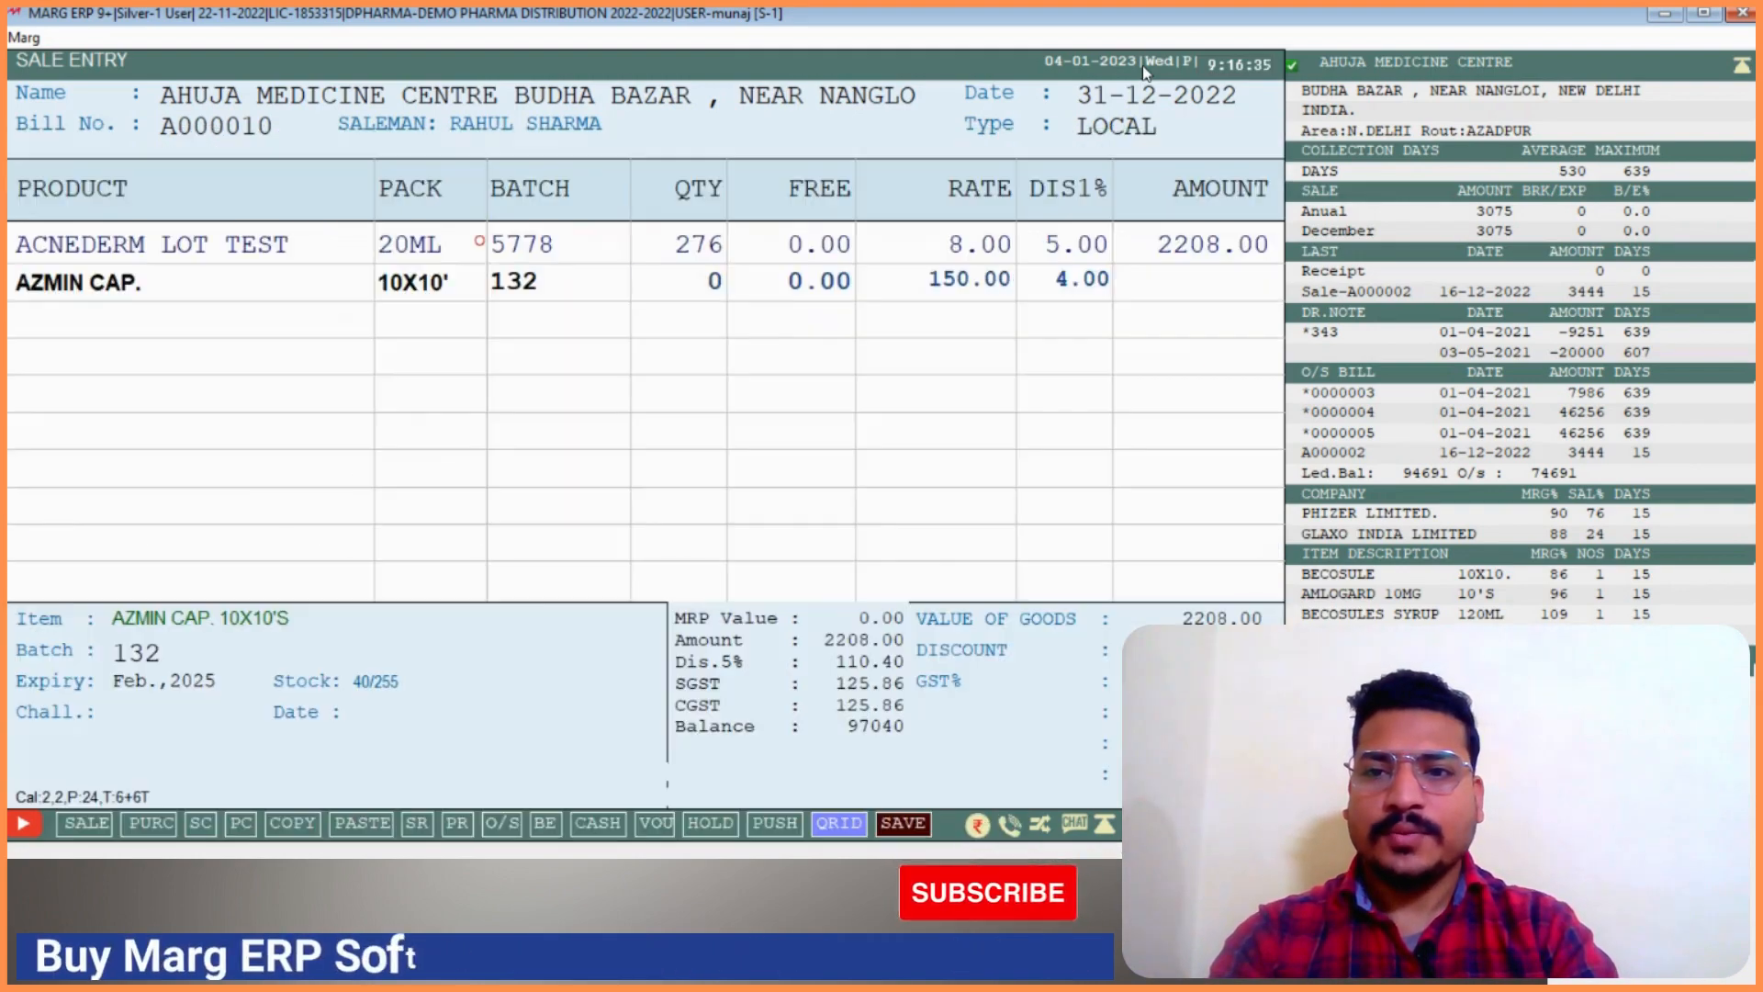
text(40)
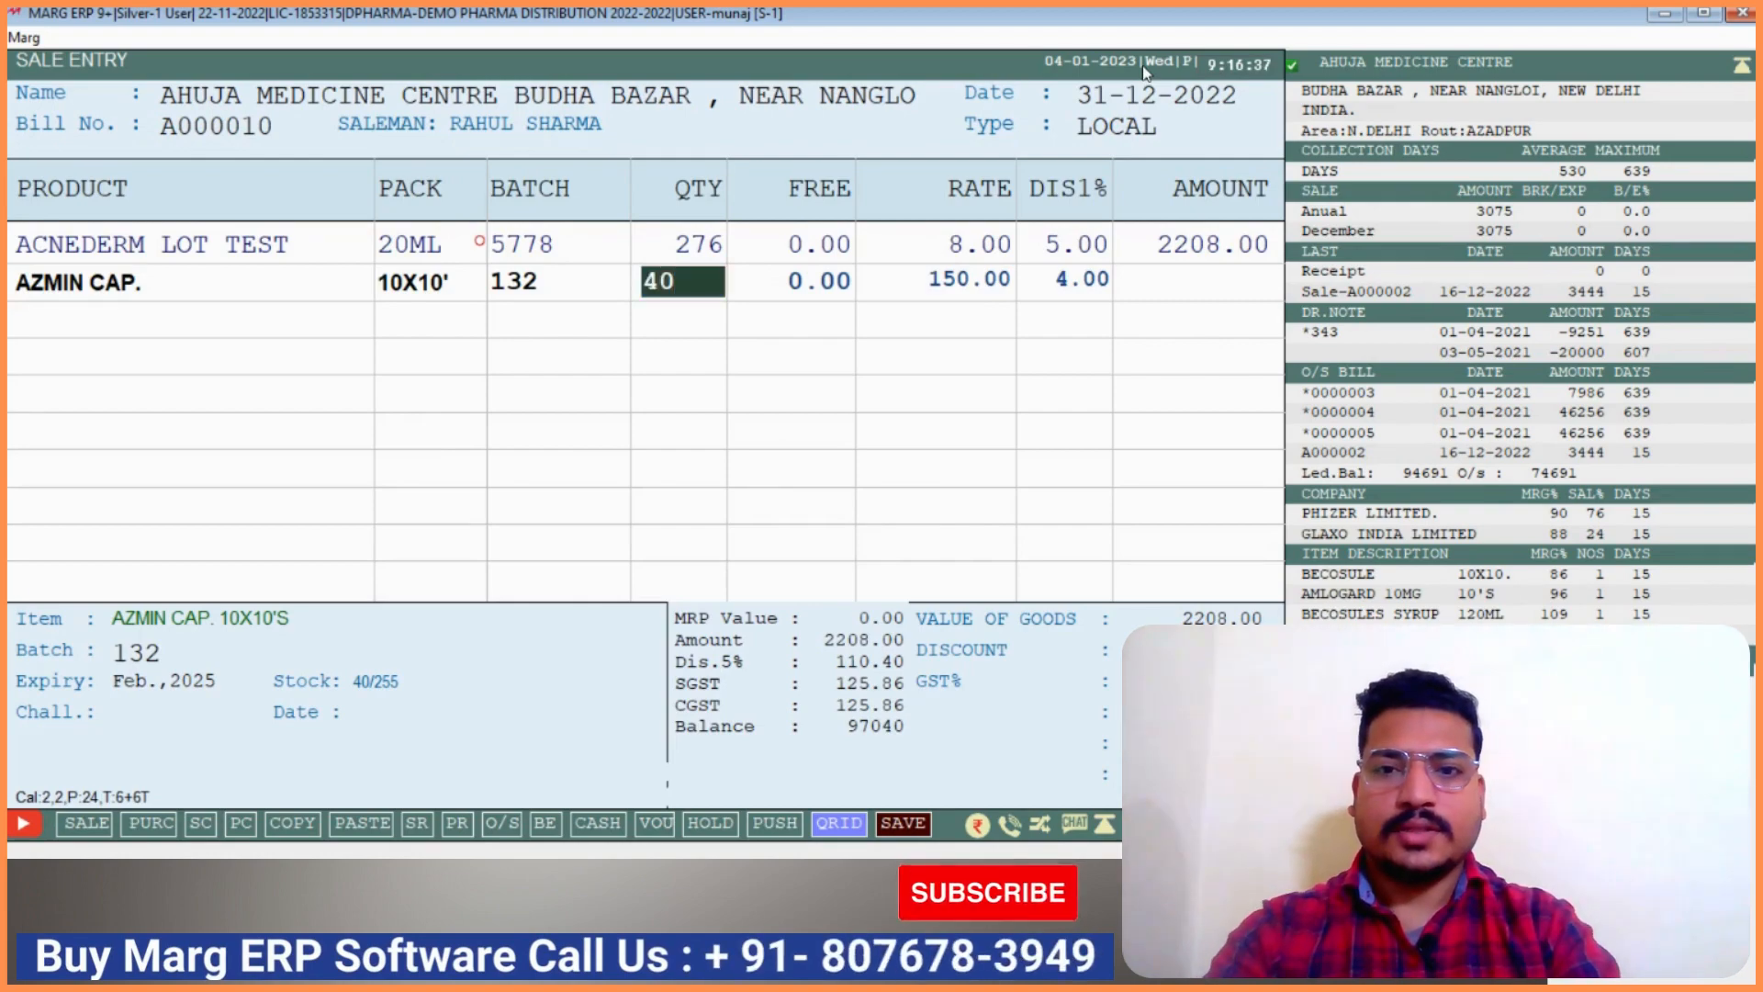
key(Return)
Set the rate of the AZMIN CAP. line to 300.00
key(Up)
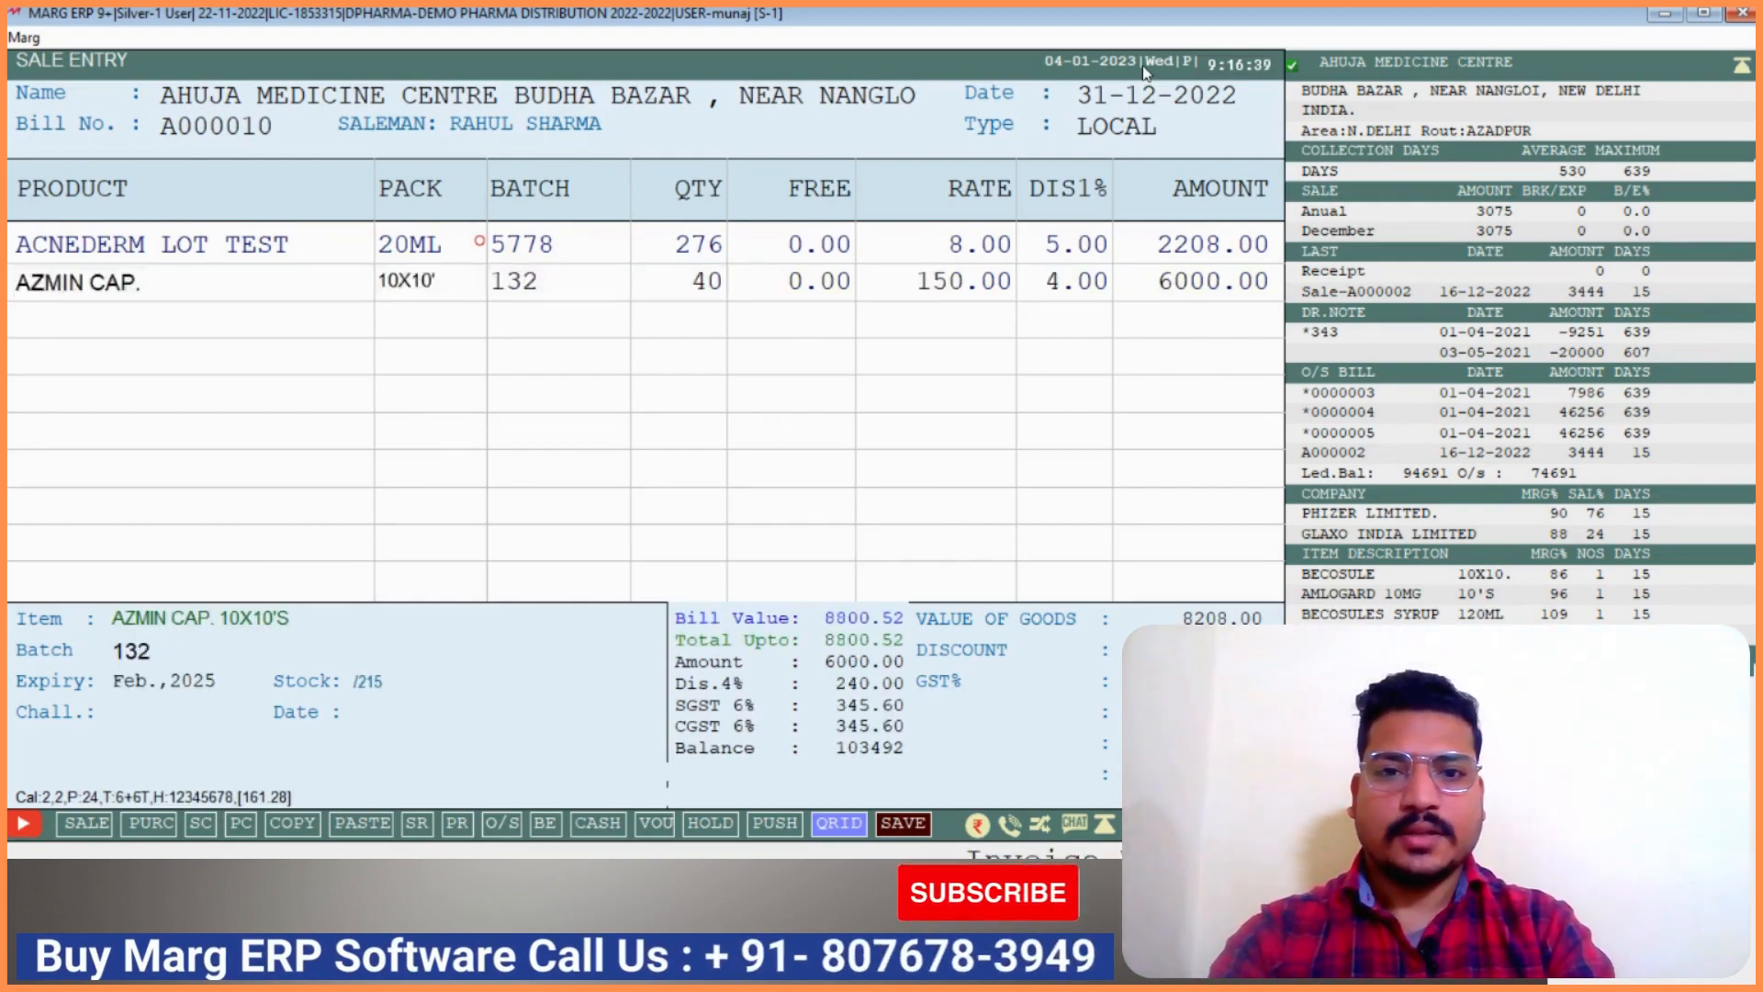
key(Return)
key(Return)
text(300)
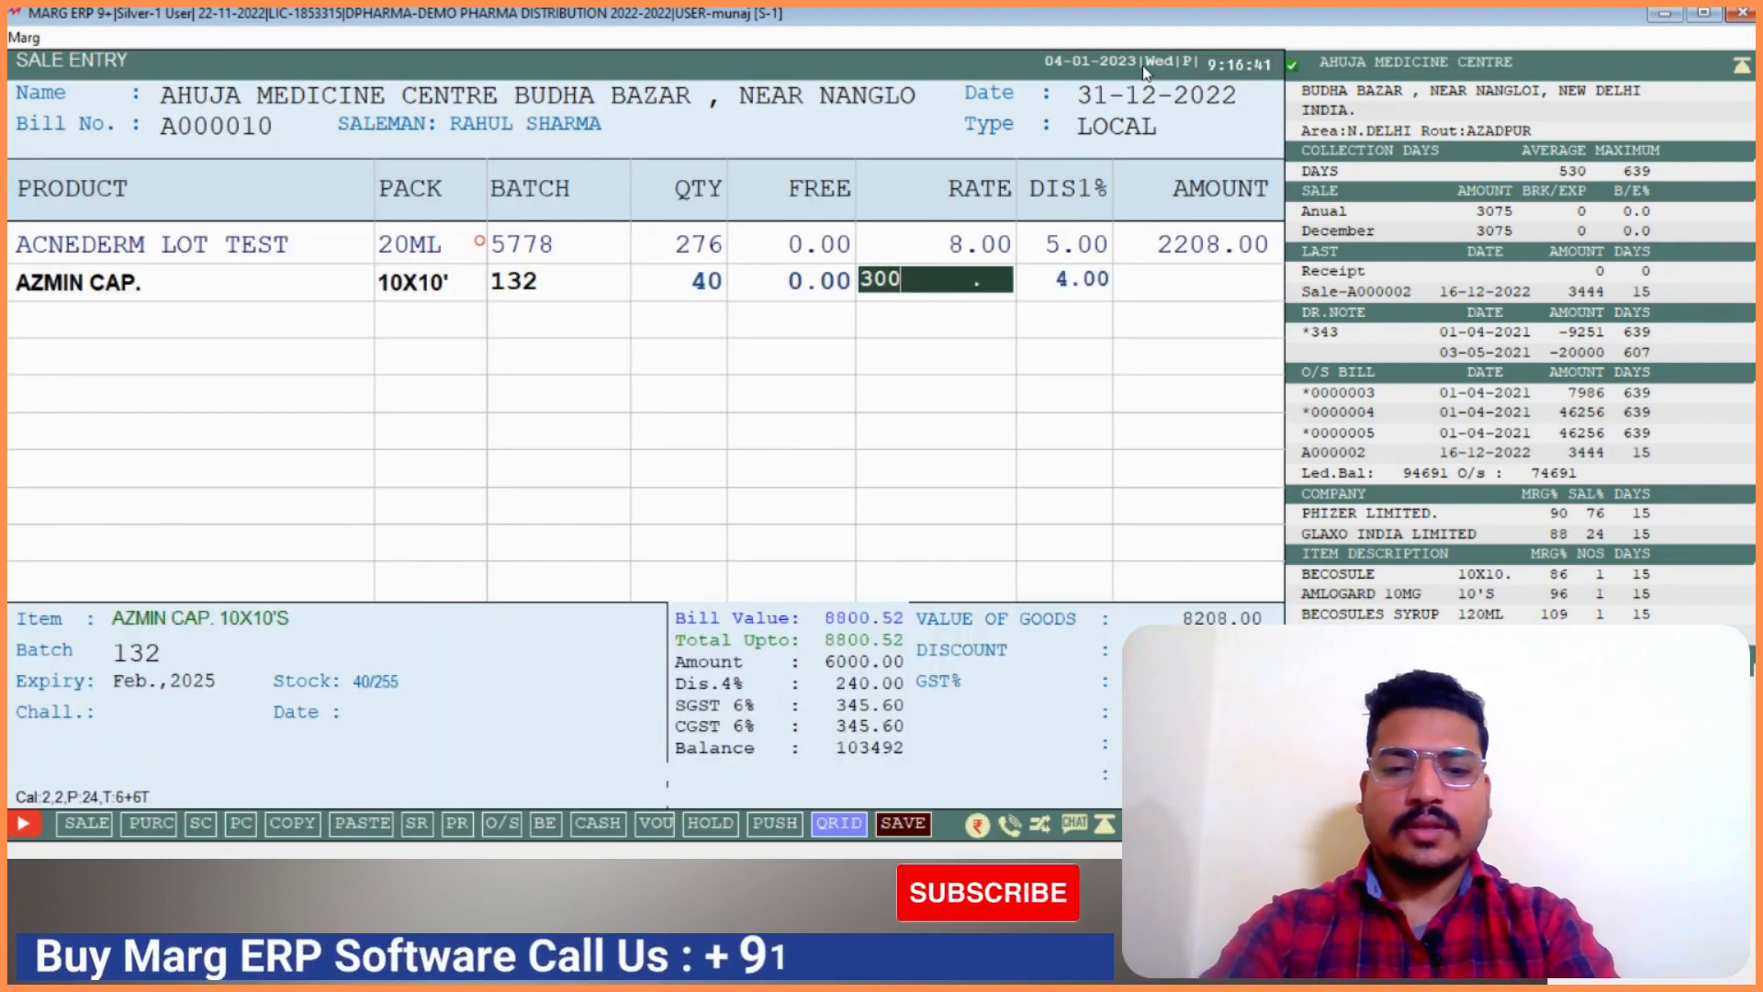
key(Return)
key(Return)
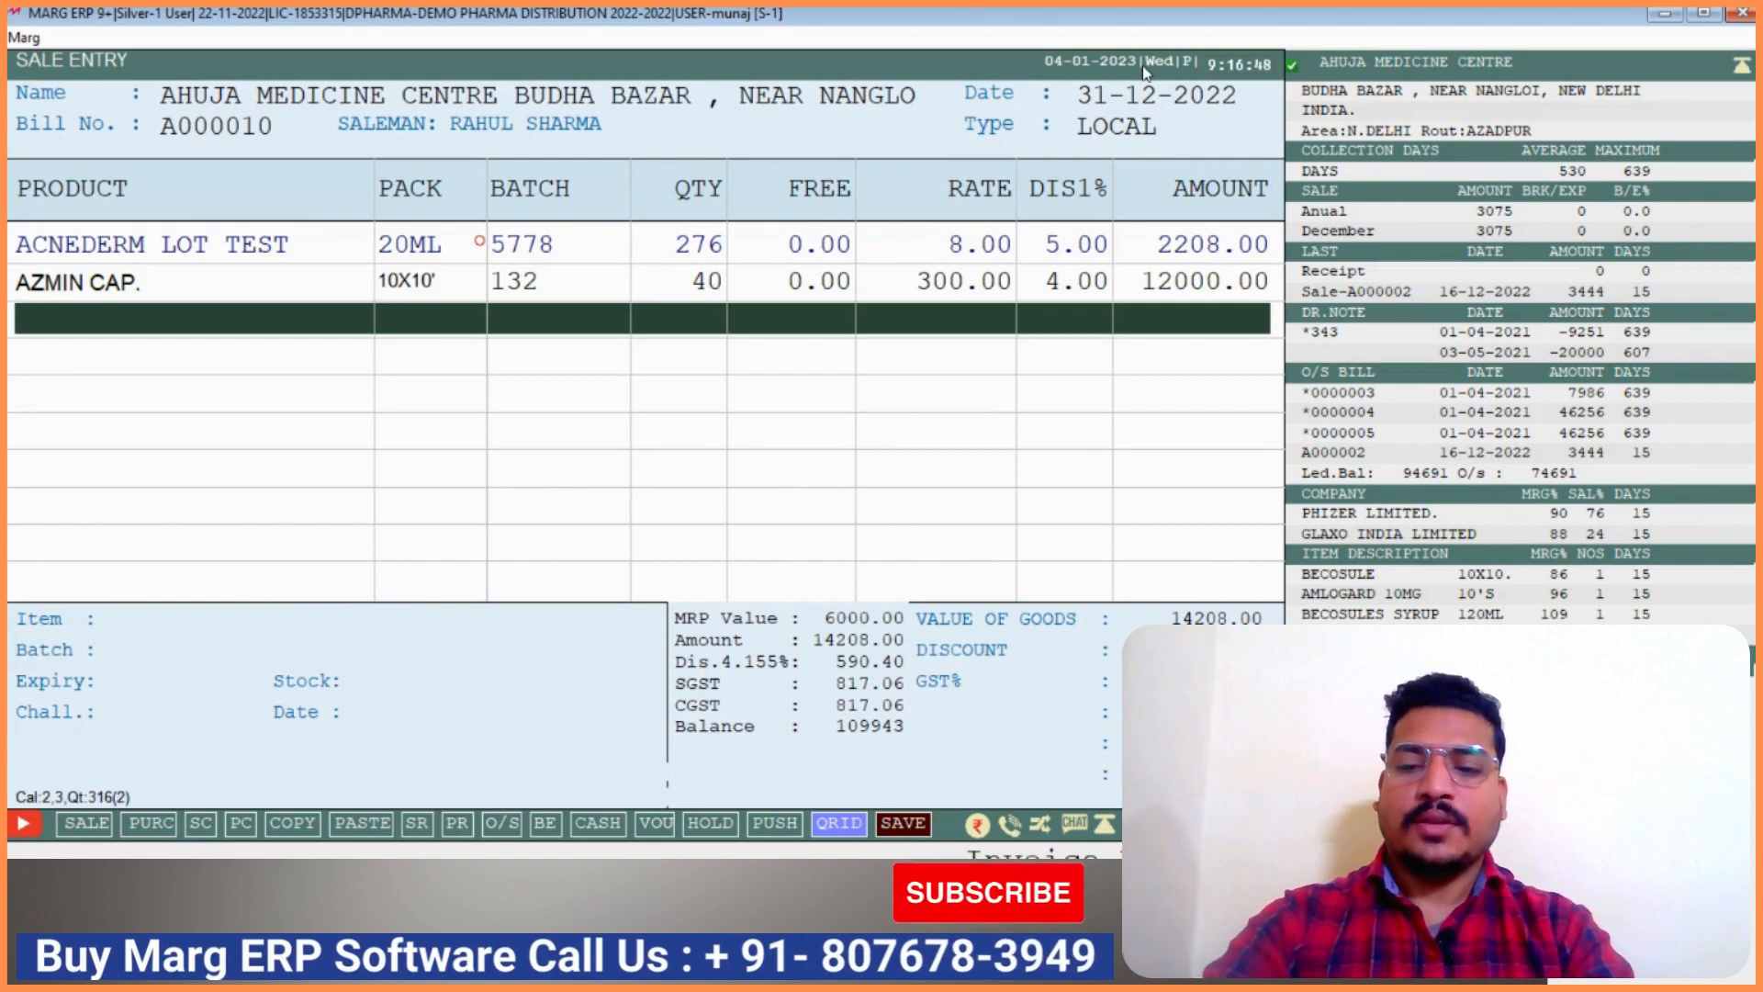
Save the sale bill without adjusting the pending credit note, and close sale entry
key(Tab)
key(Return)
key(Return)
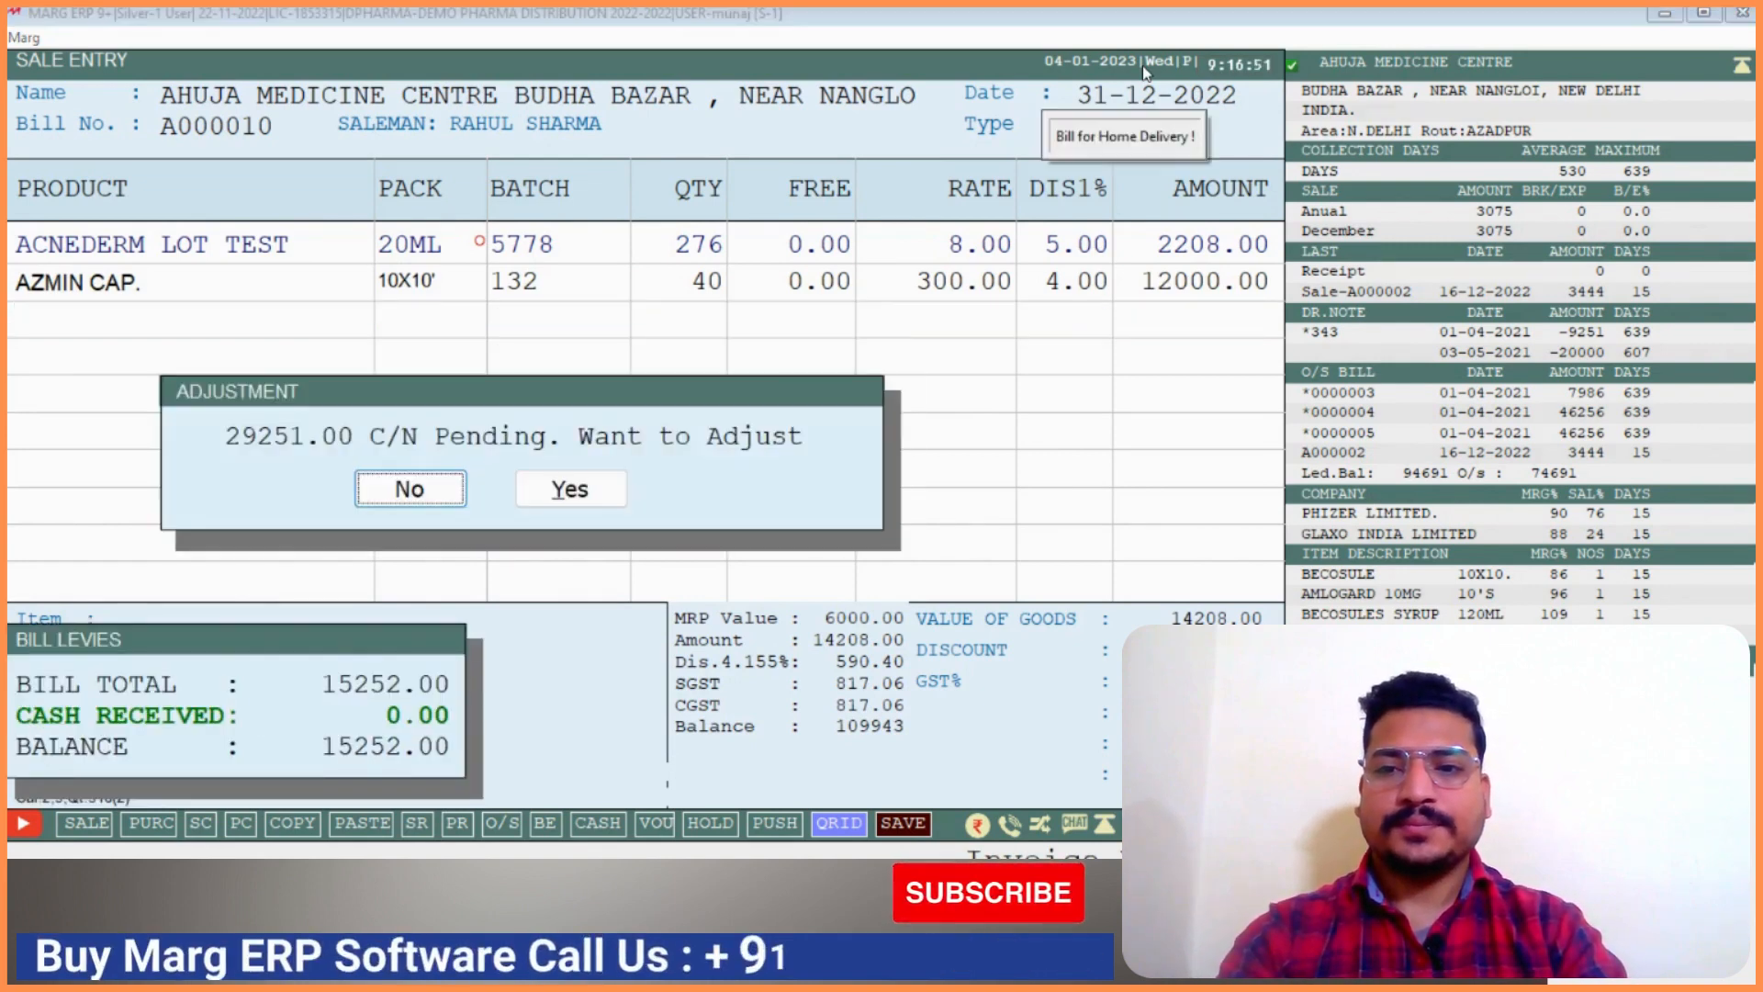
key(Return)
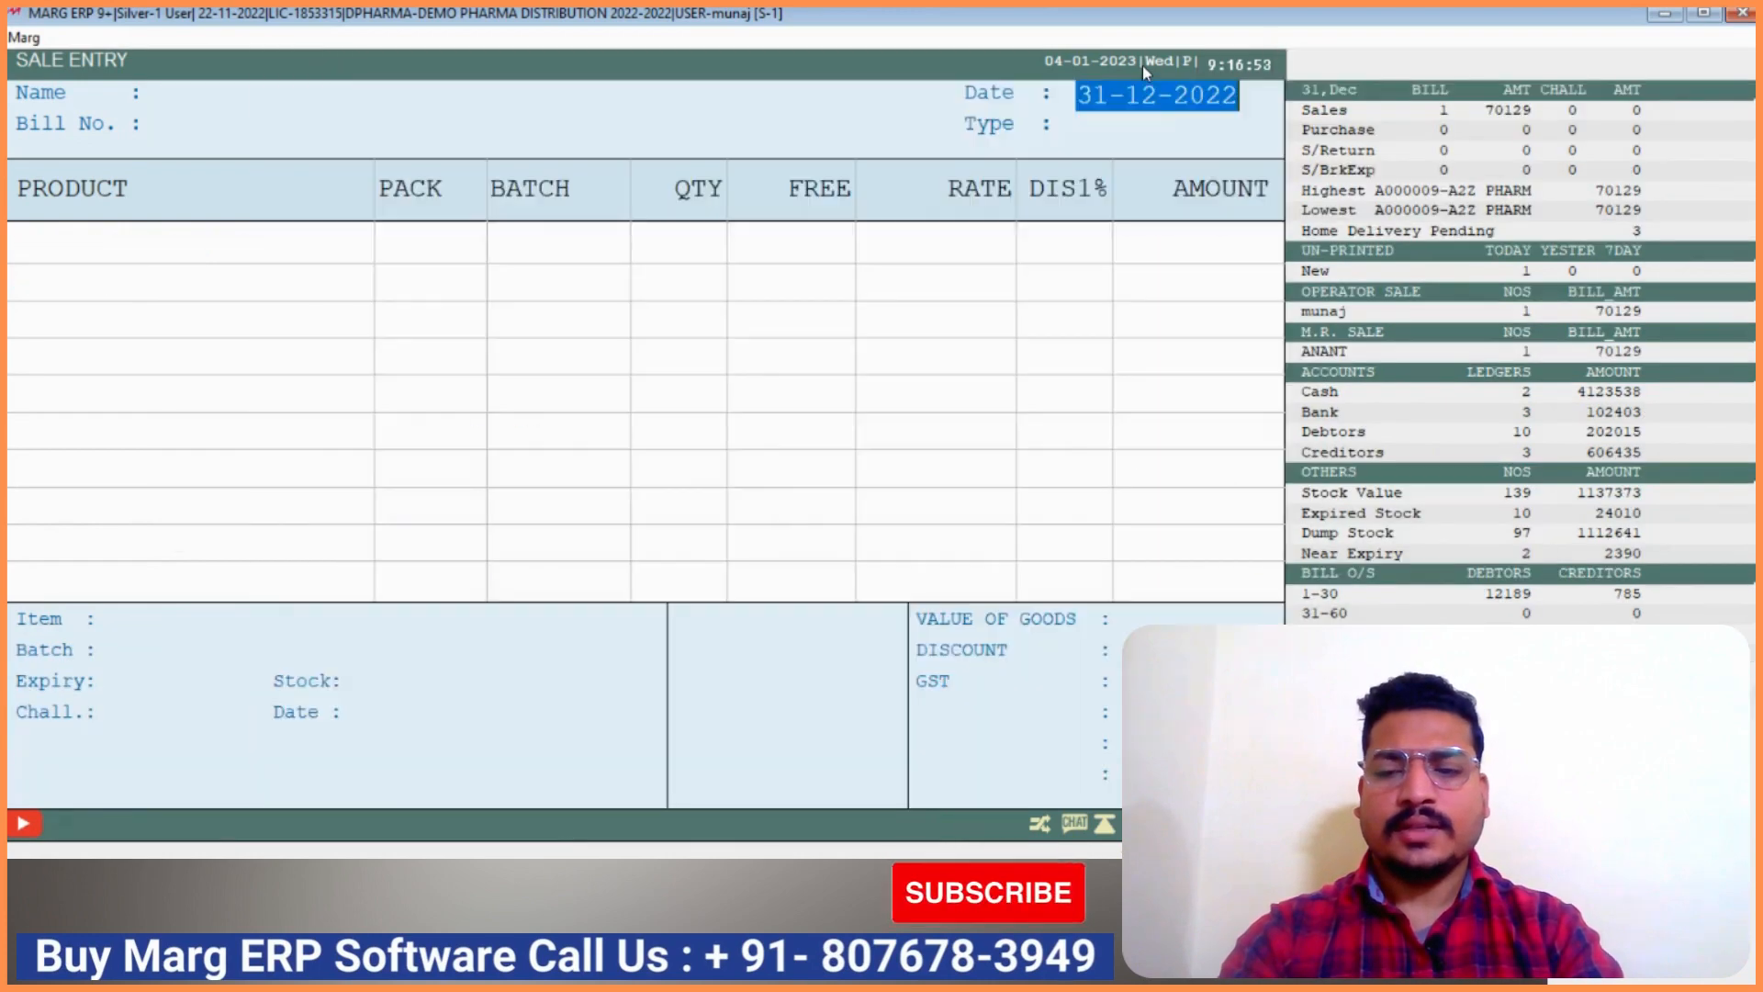
key(Escape)
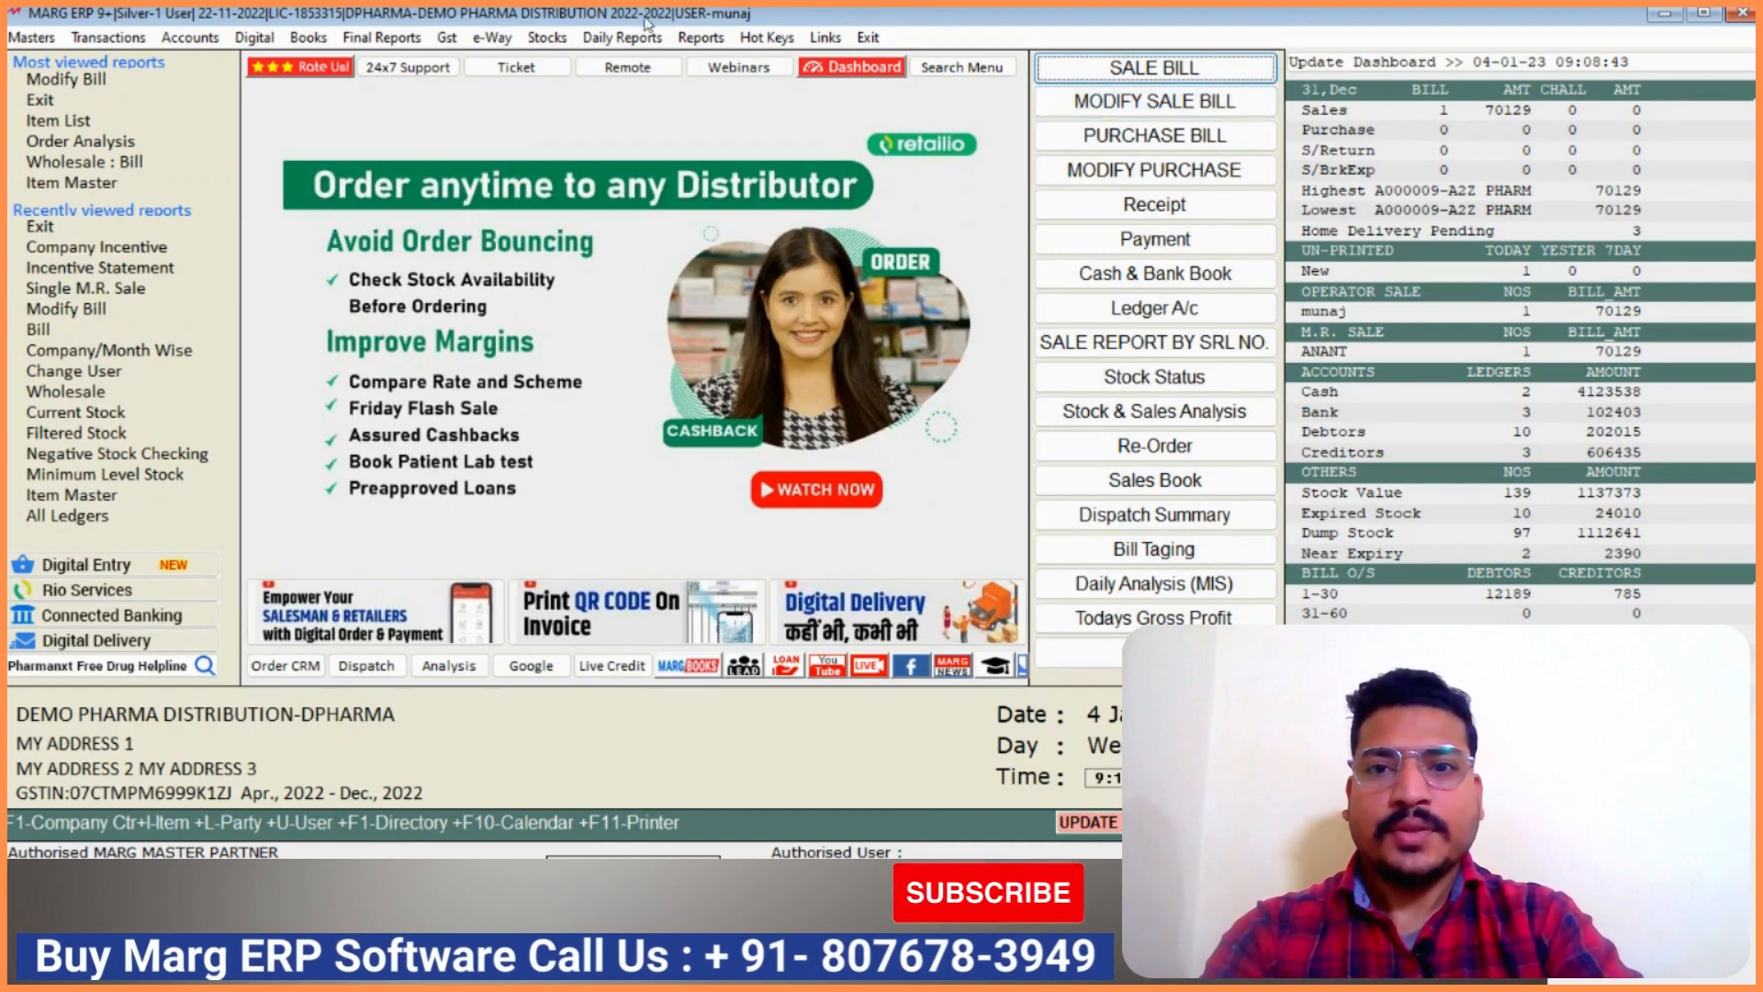
click(700, 38)
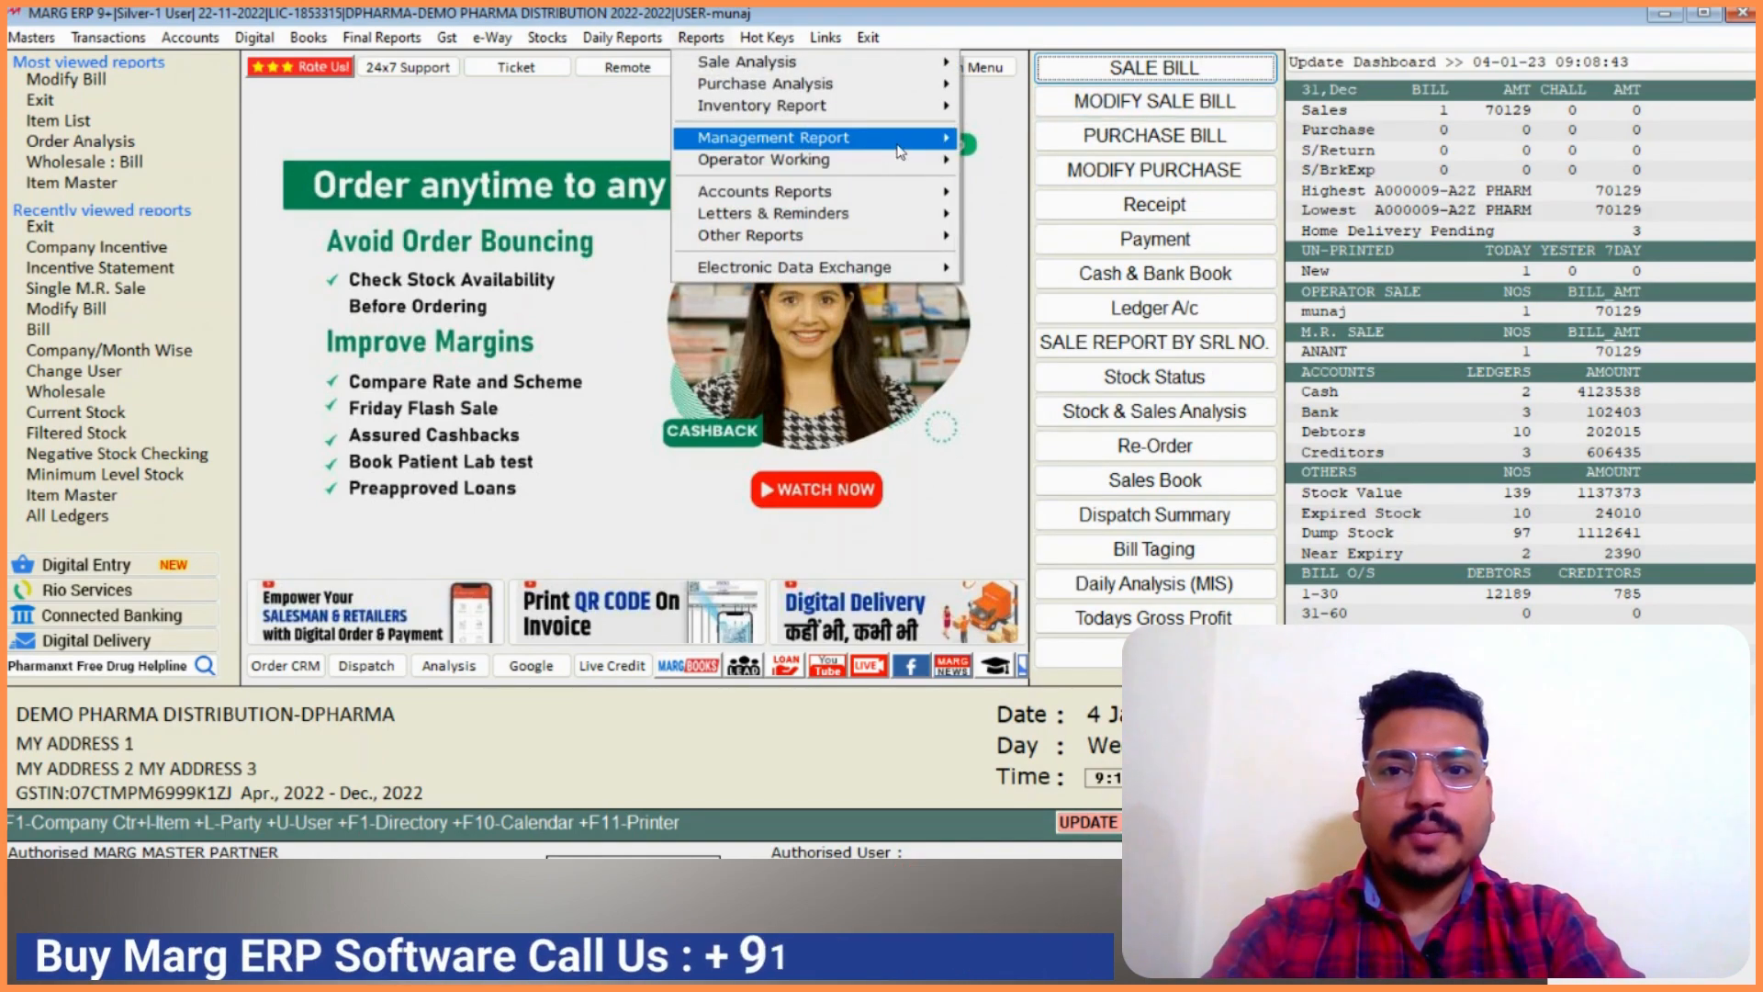
mouse_move(909, 61)
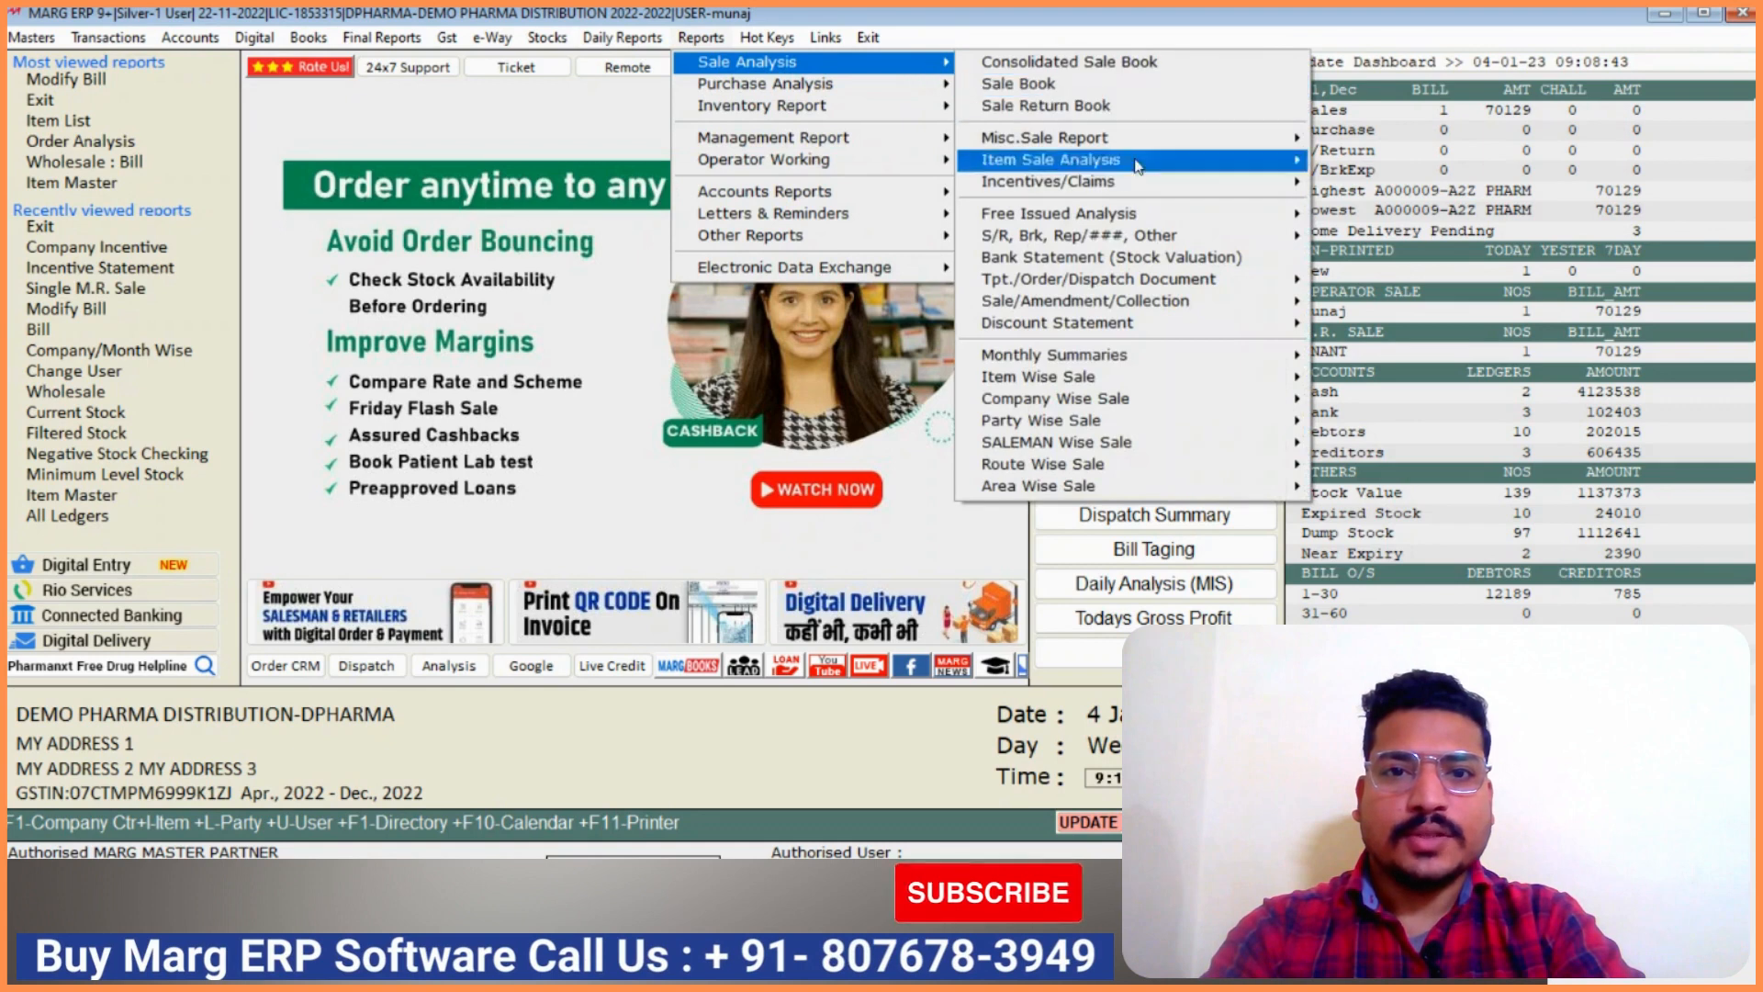
mouse_move(1249, 181)
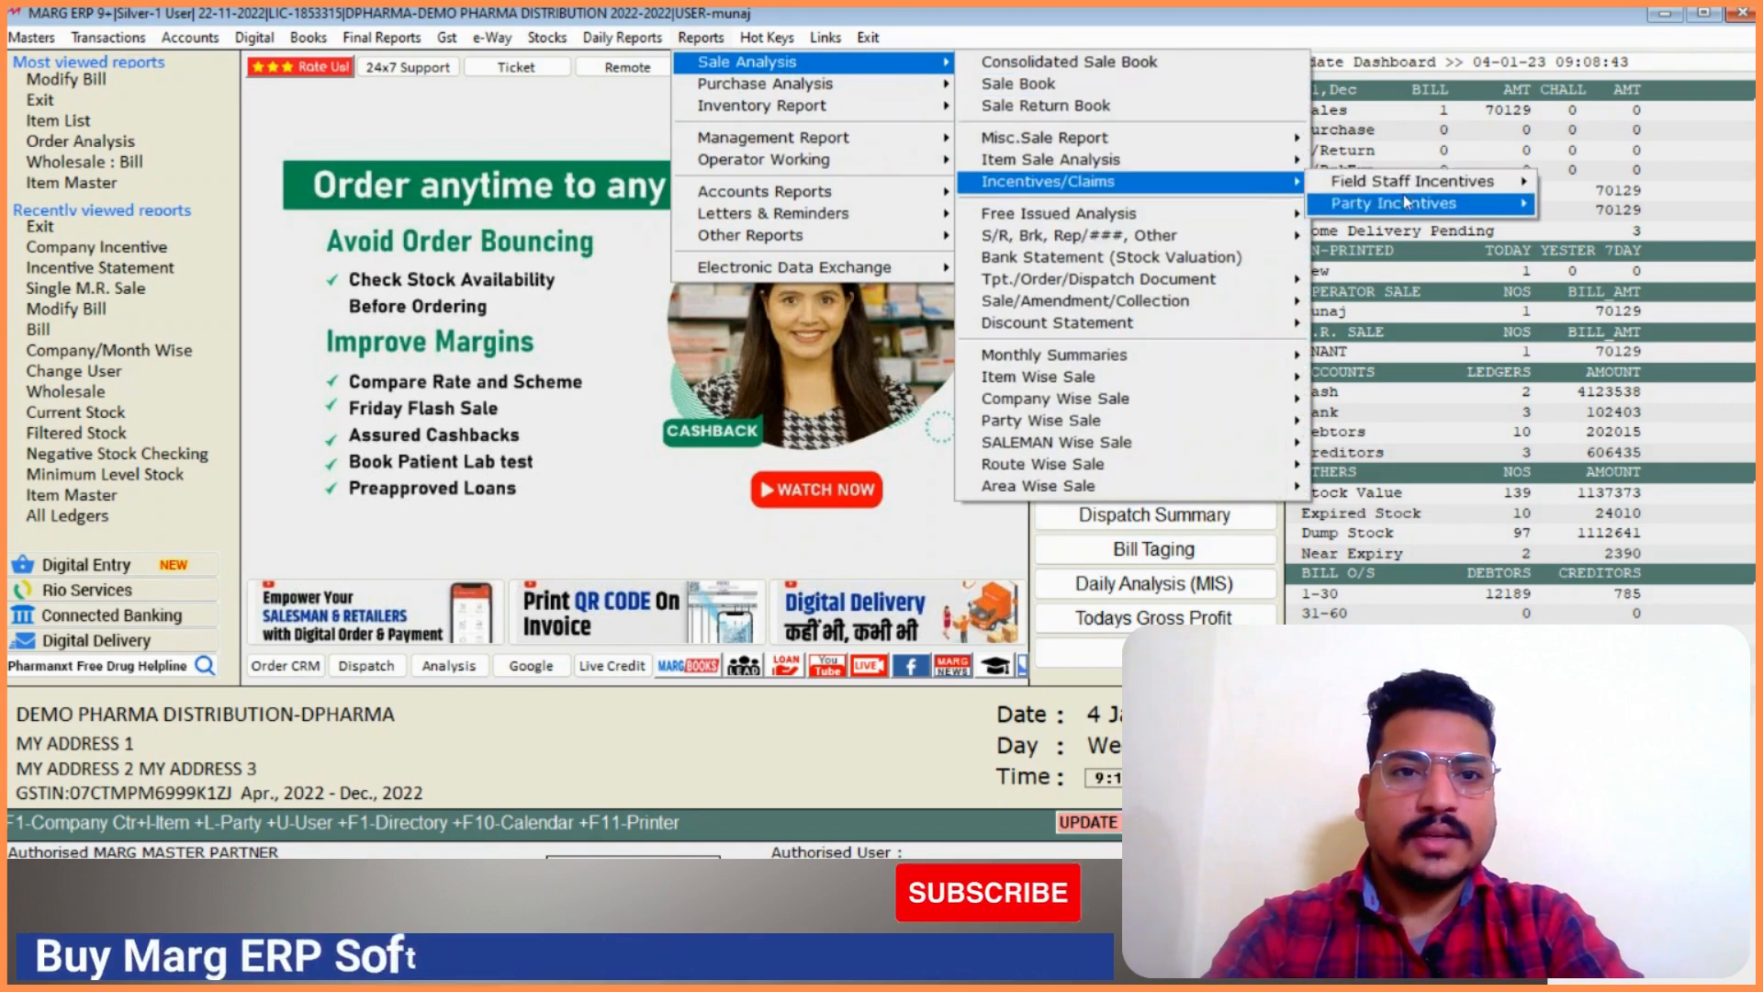
mouse_move(1354, 215)
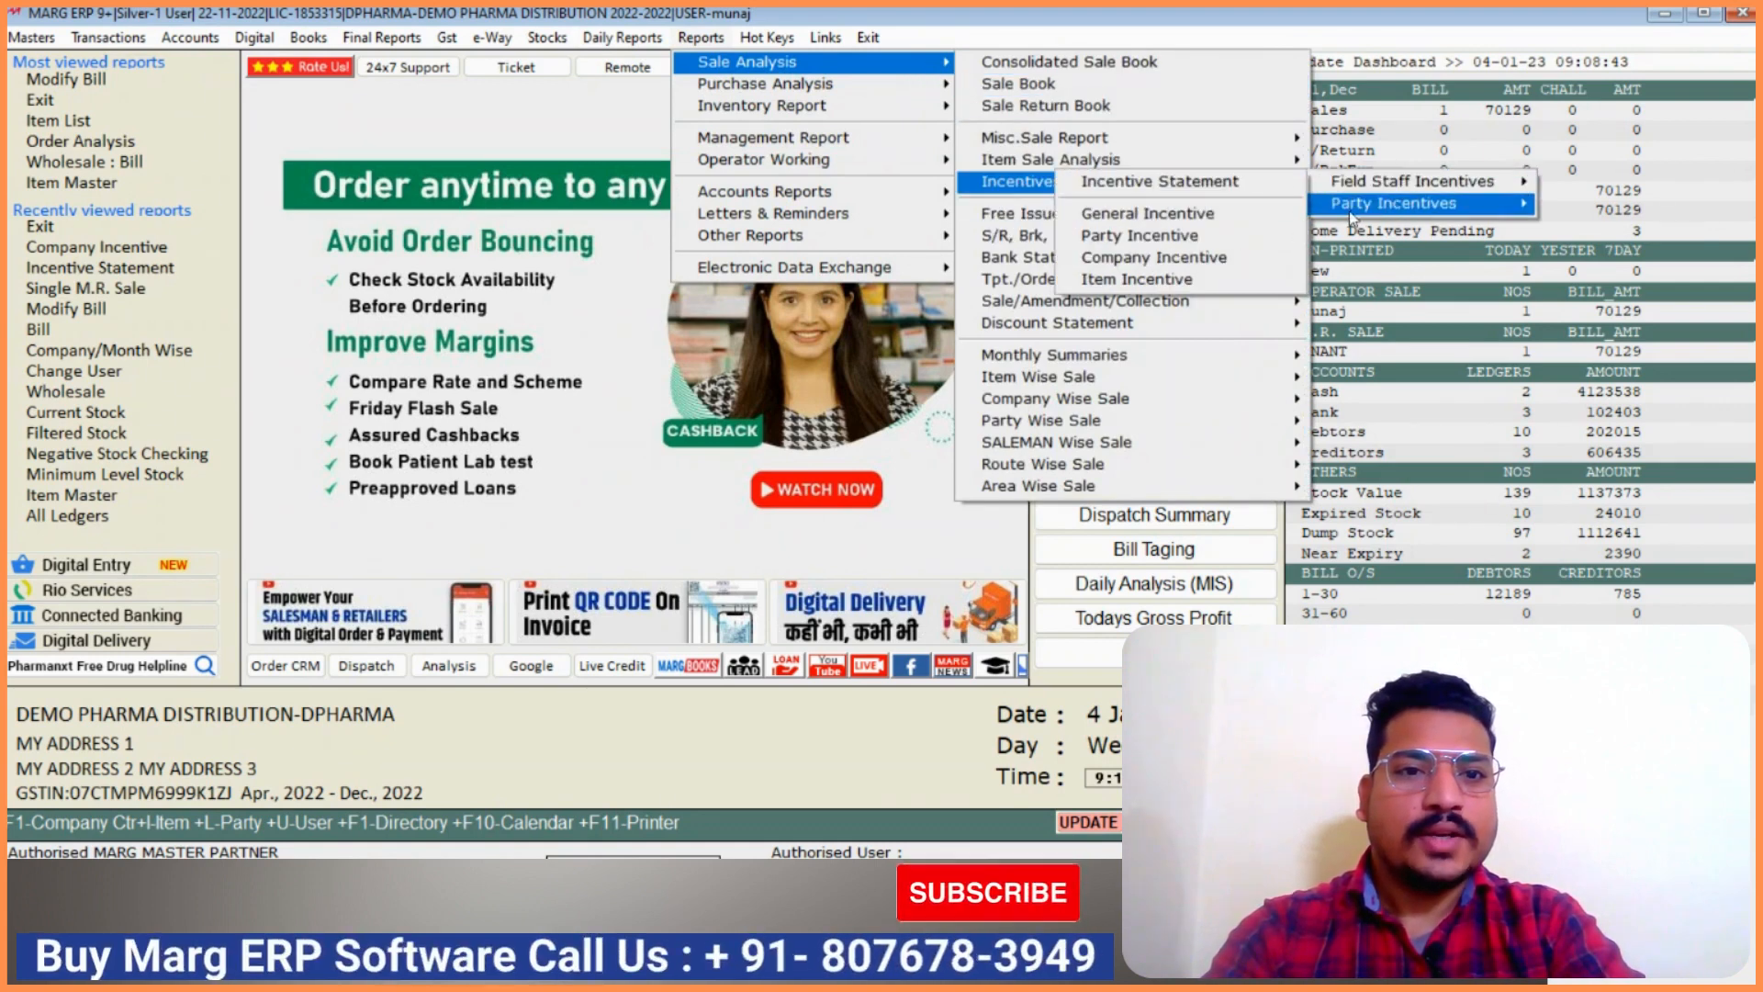
mouse_move(1366, 184)
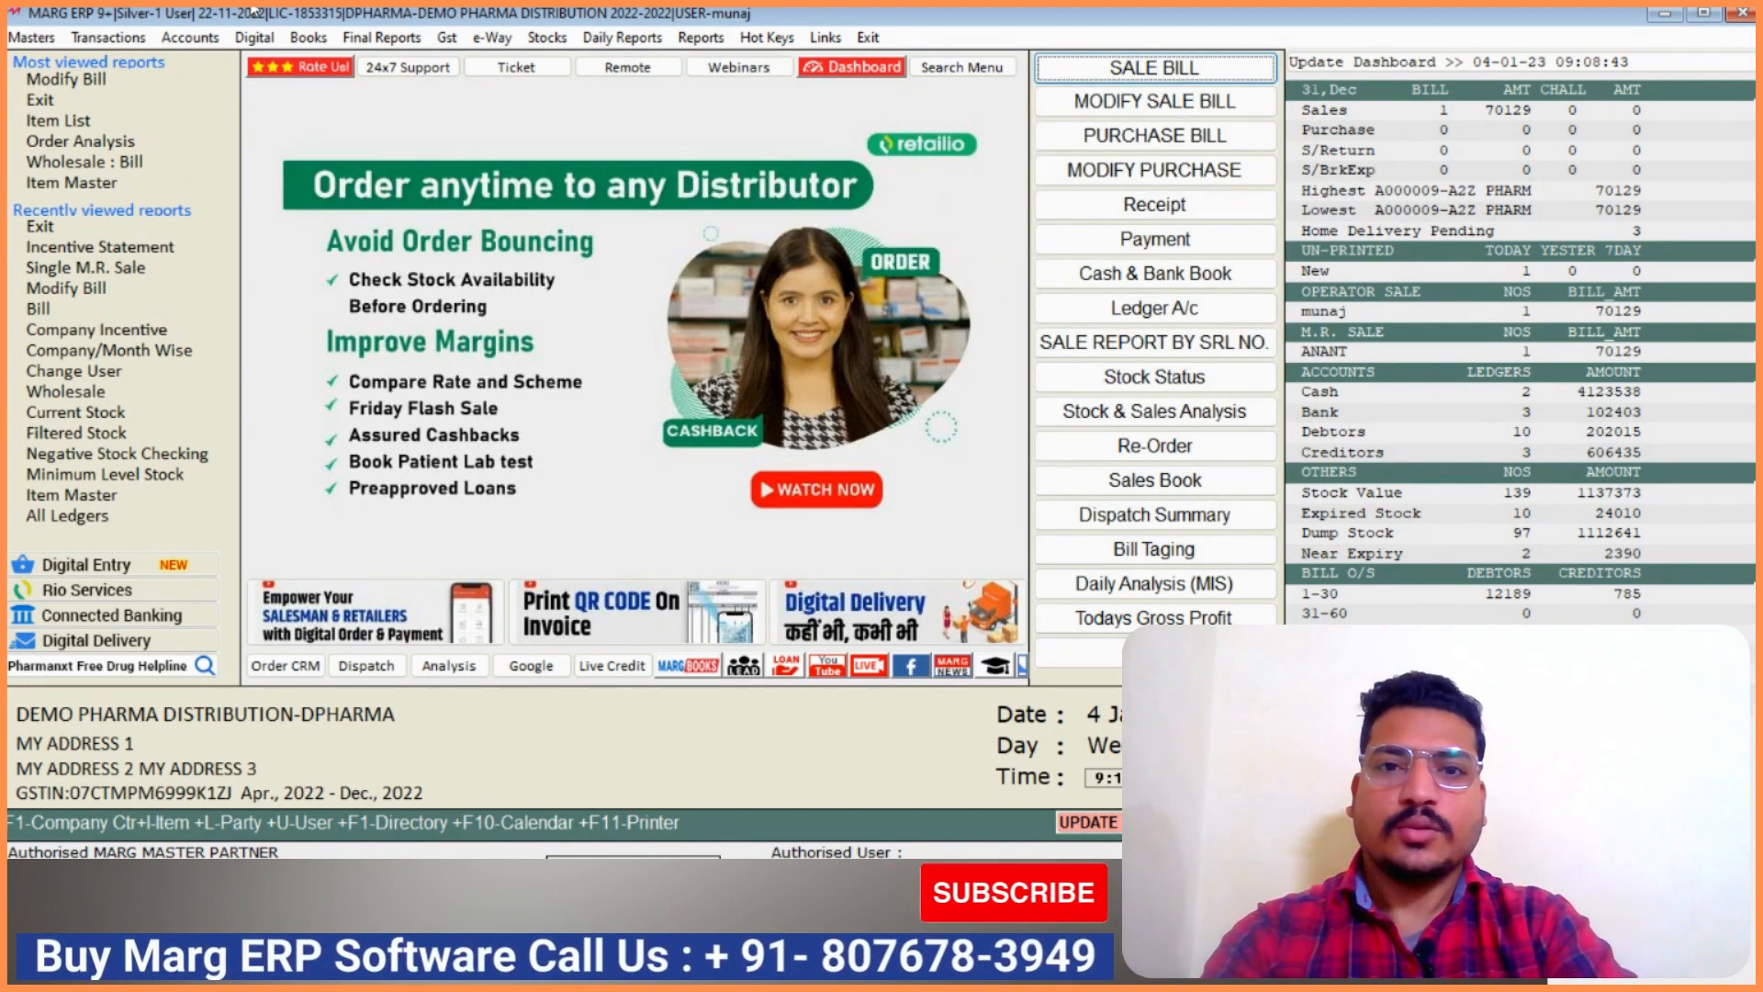
Start a new sale bill for A2Z PHARMACY dated 31-12-2022 and bring up its salesman list
click(1184, 69)
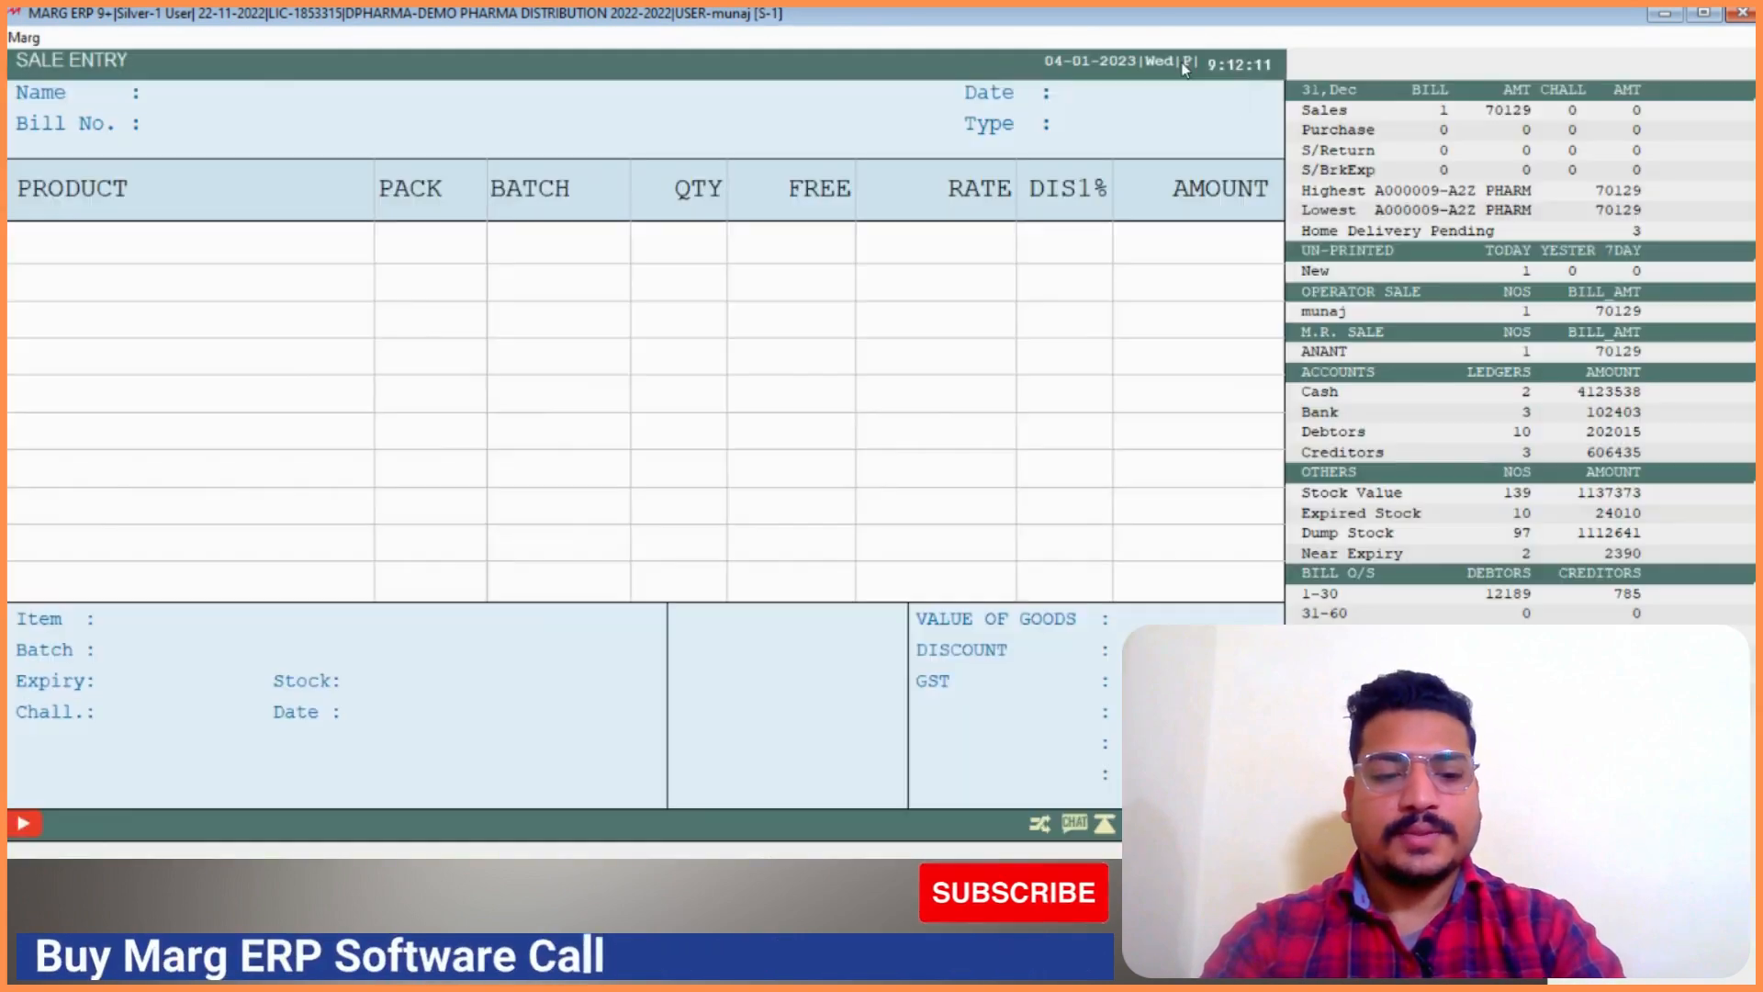
key(Return)
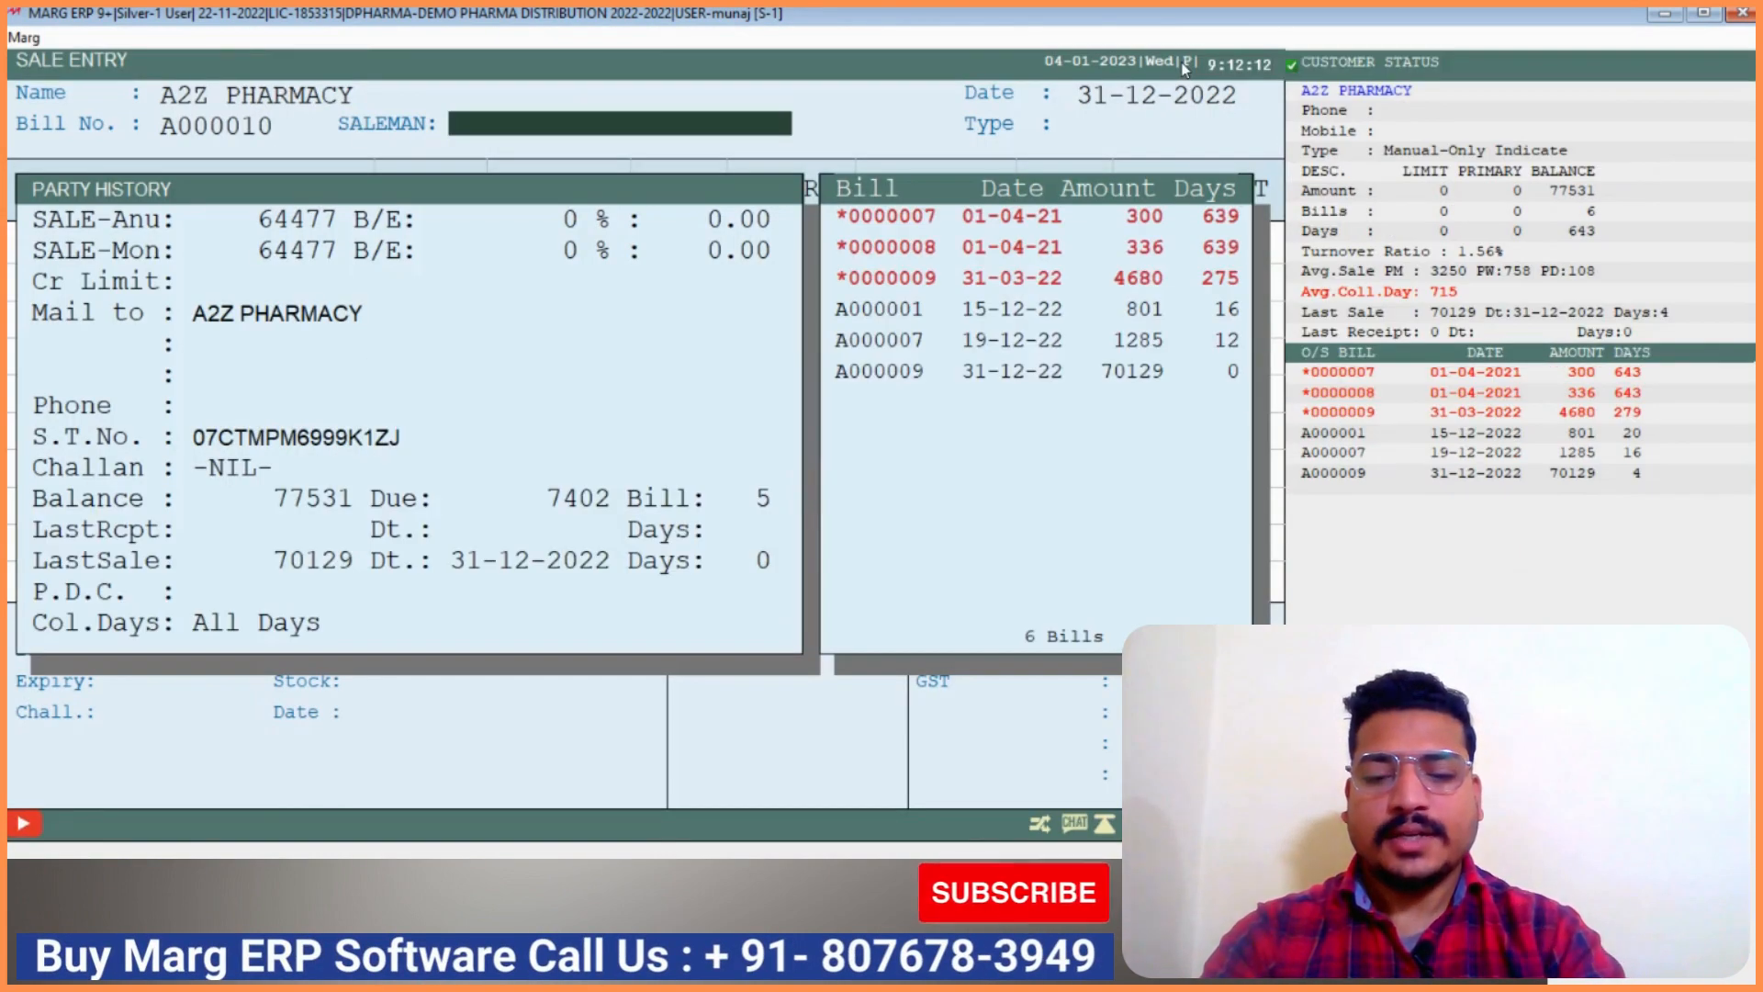
key(Return)
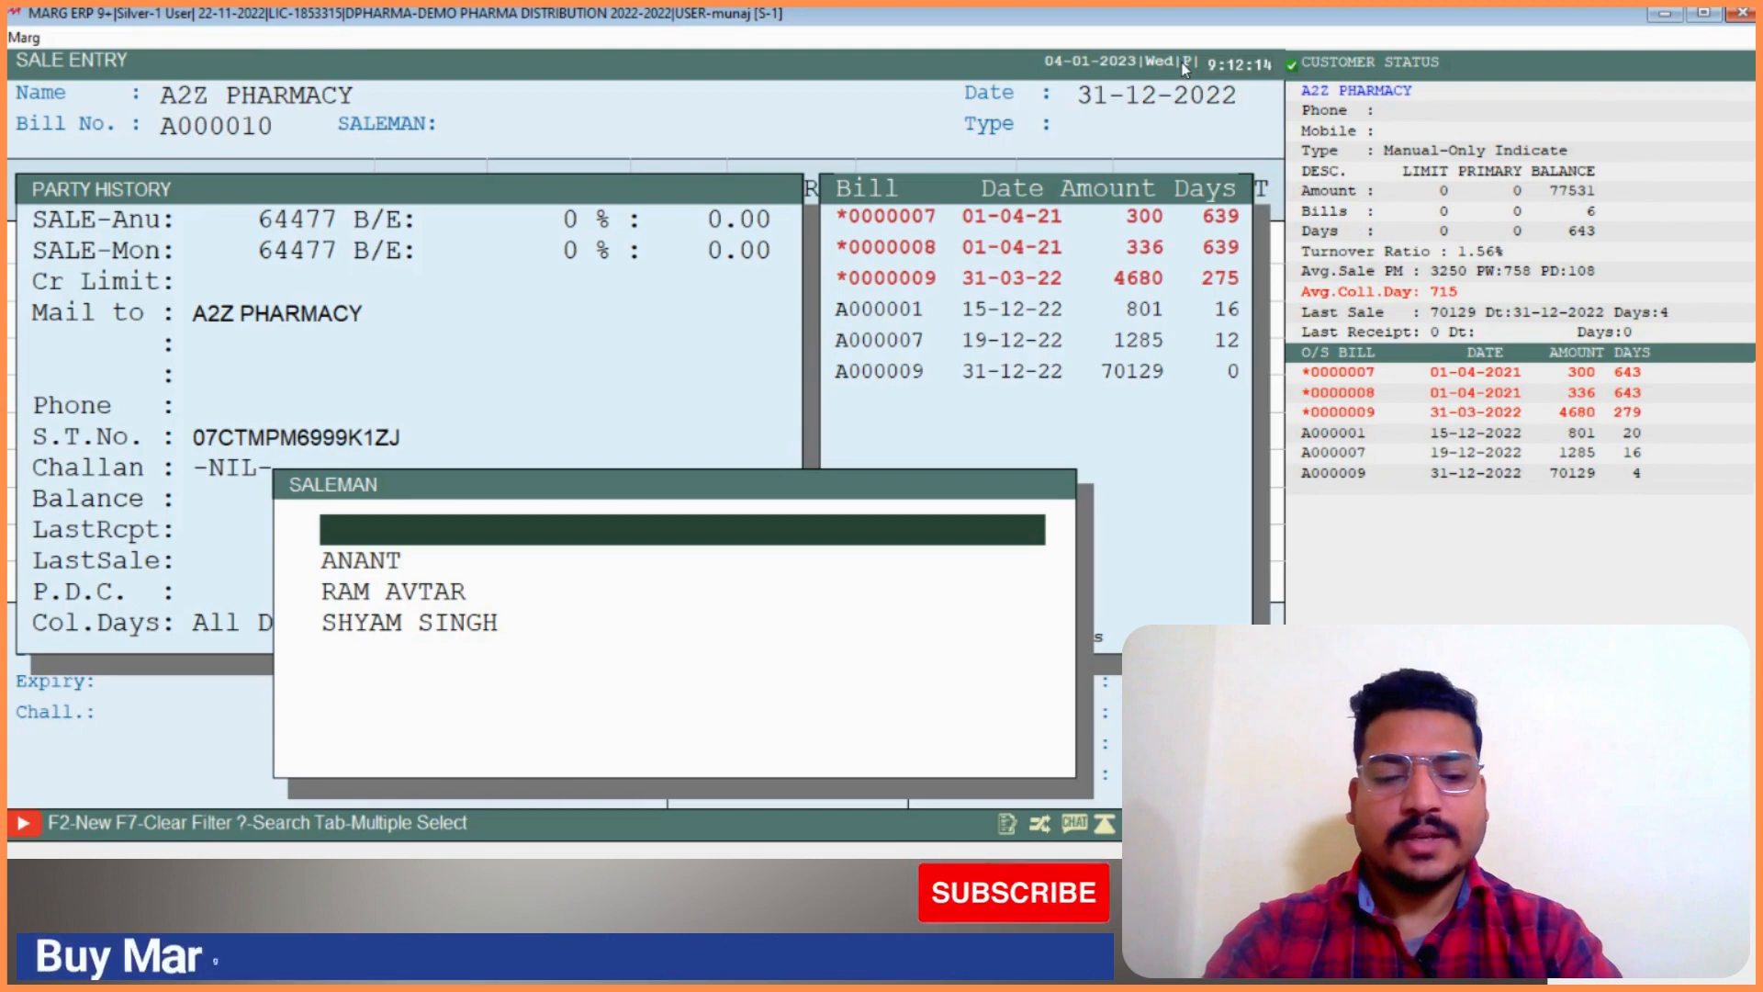
key(Down)
key(Down)
key(Down)
key(Up)
key(Up)
key(Up)
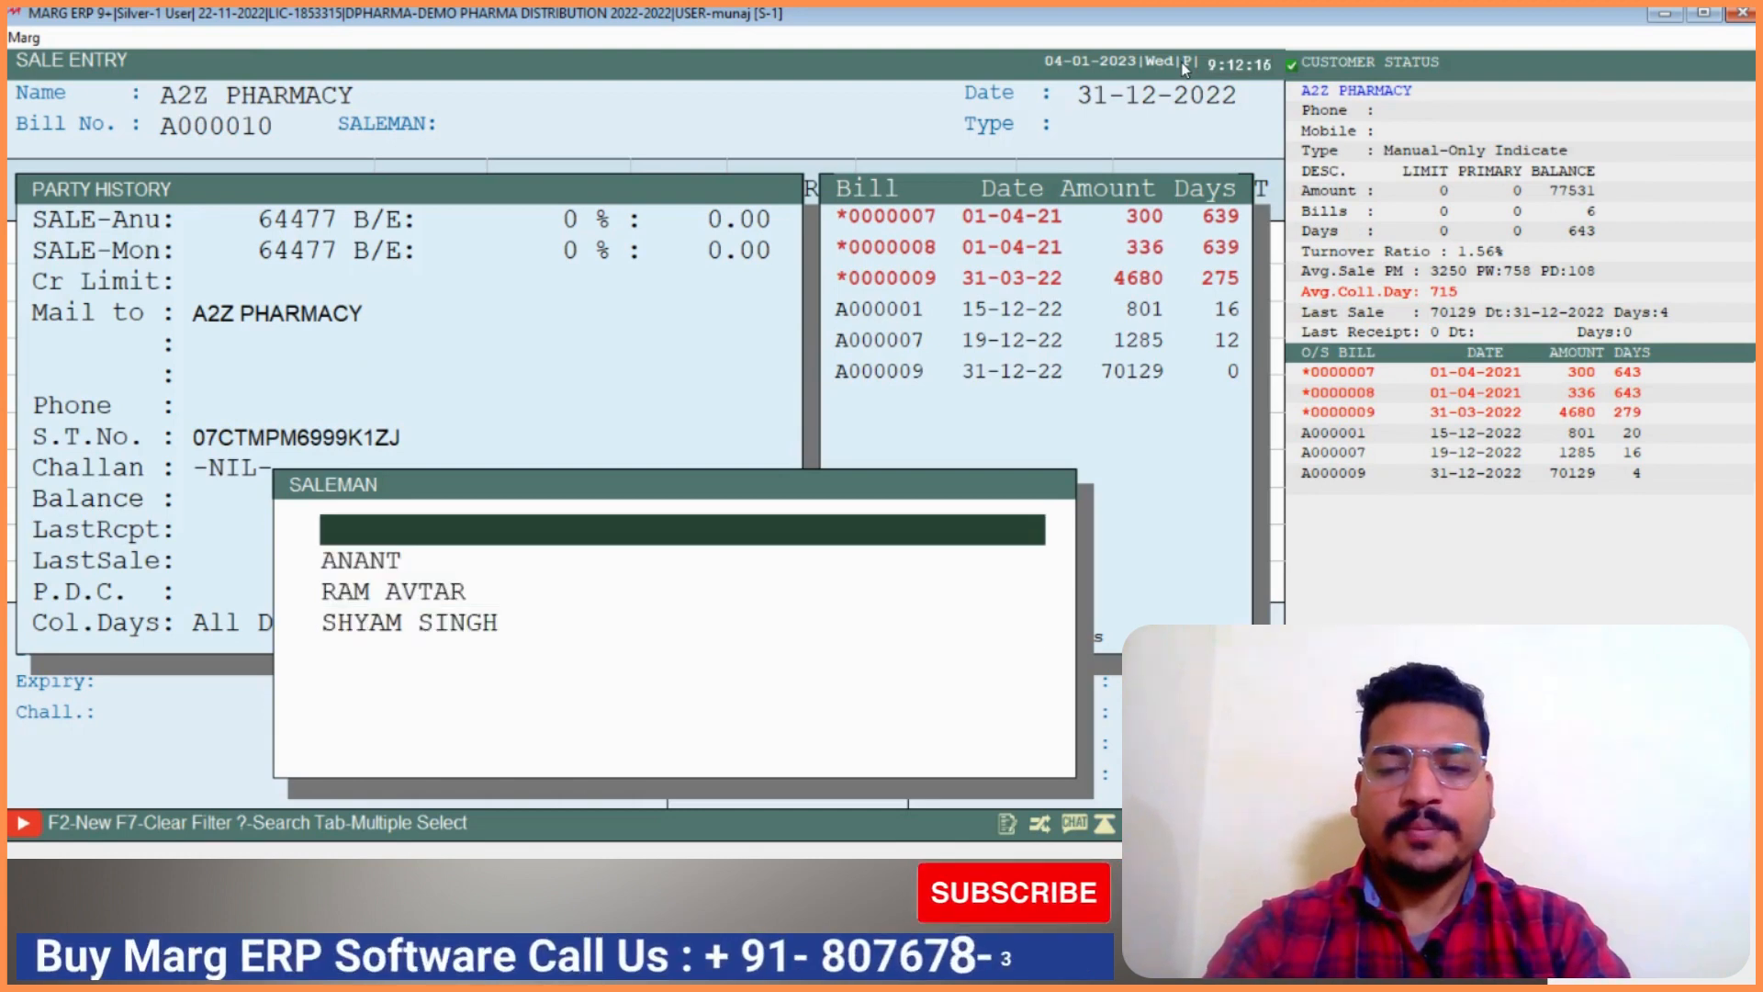
Create a new salesman ledger under SUNDRY CREDITORS (FIELD STAFF) and enter the staff member's full name
key(F2)
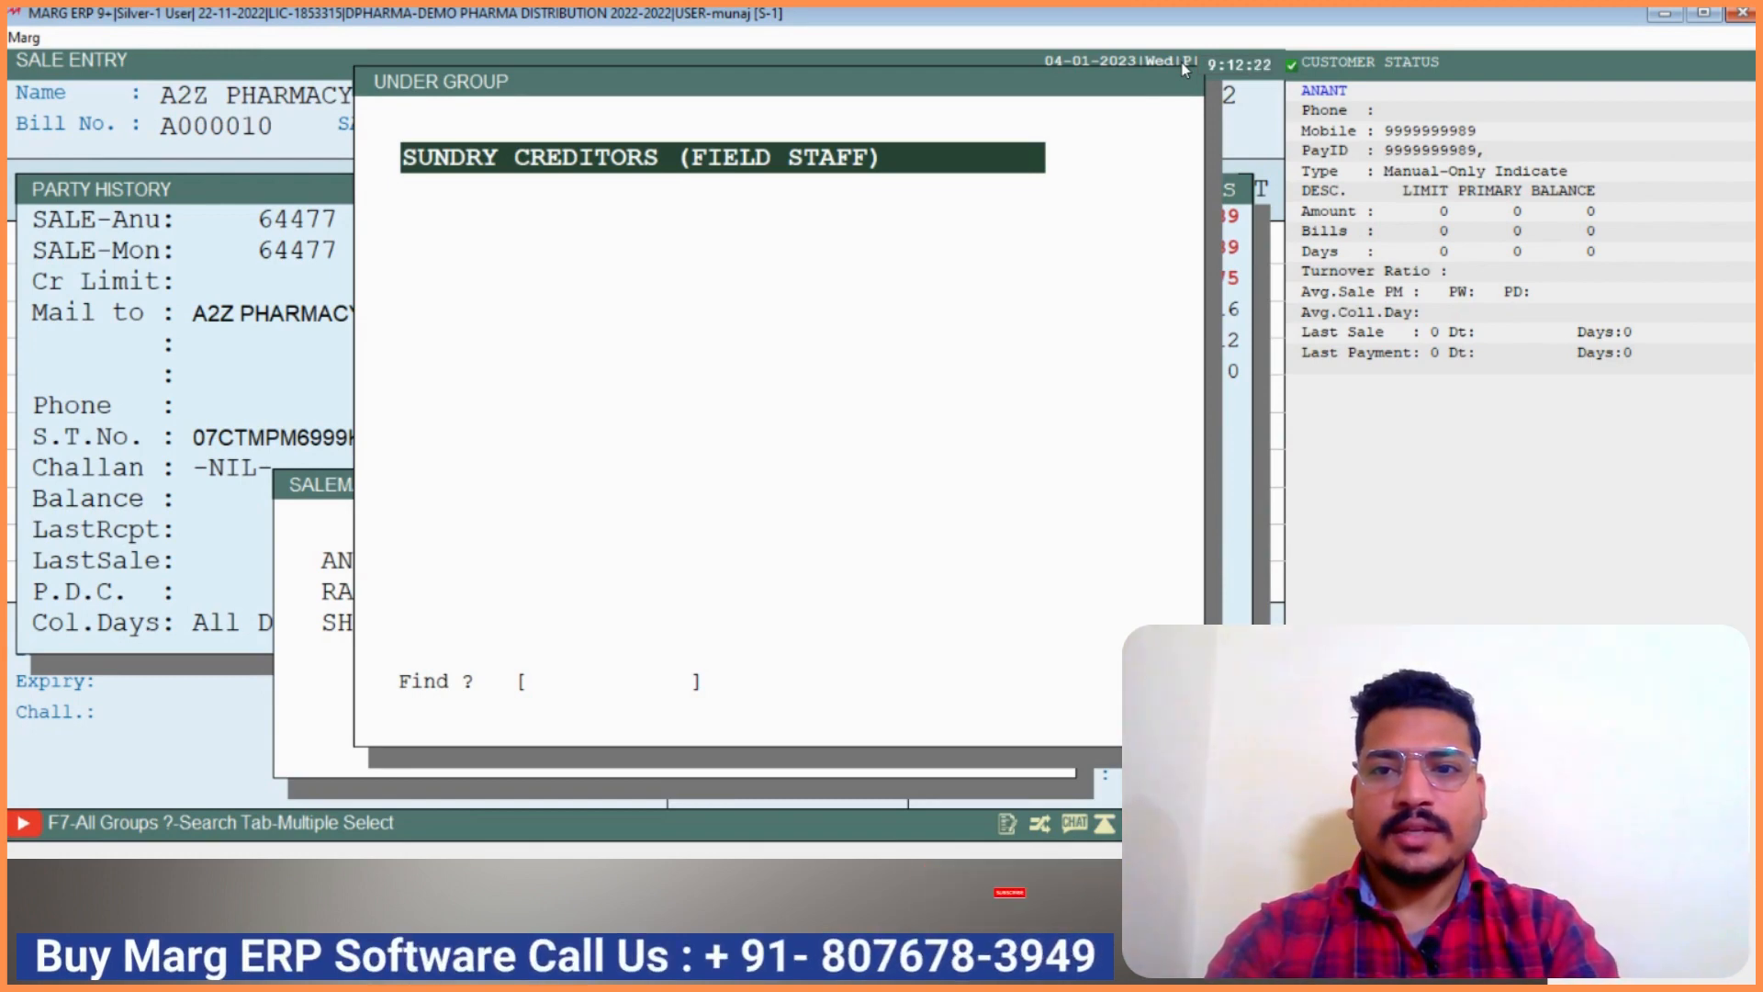
key(Return)
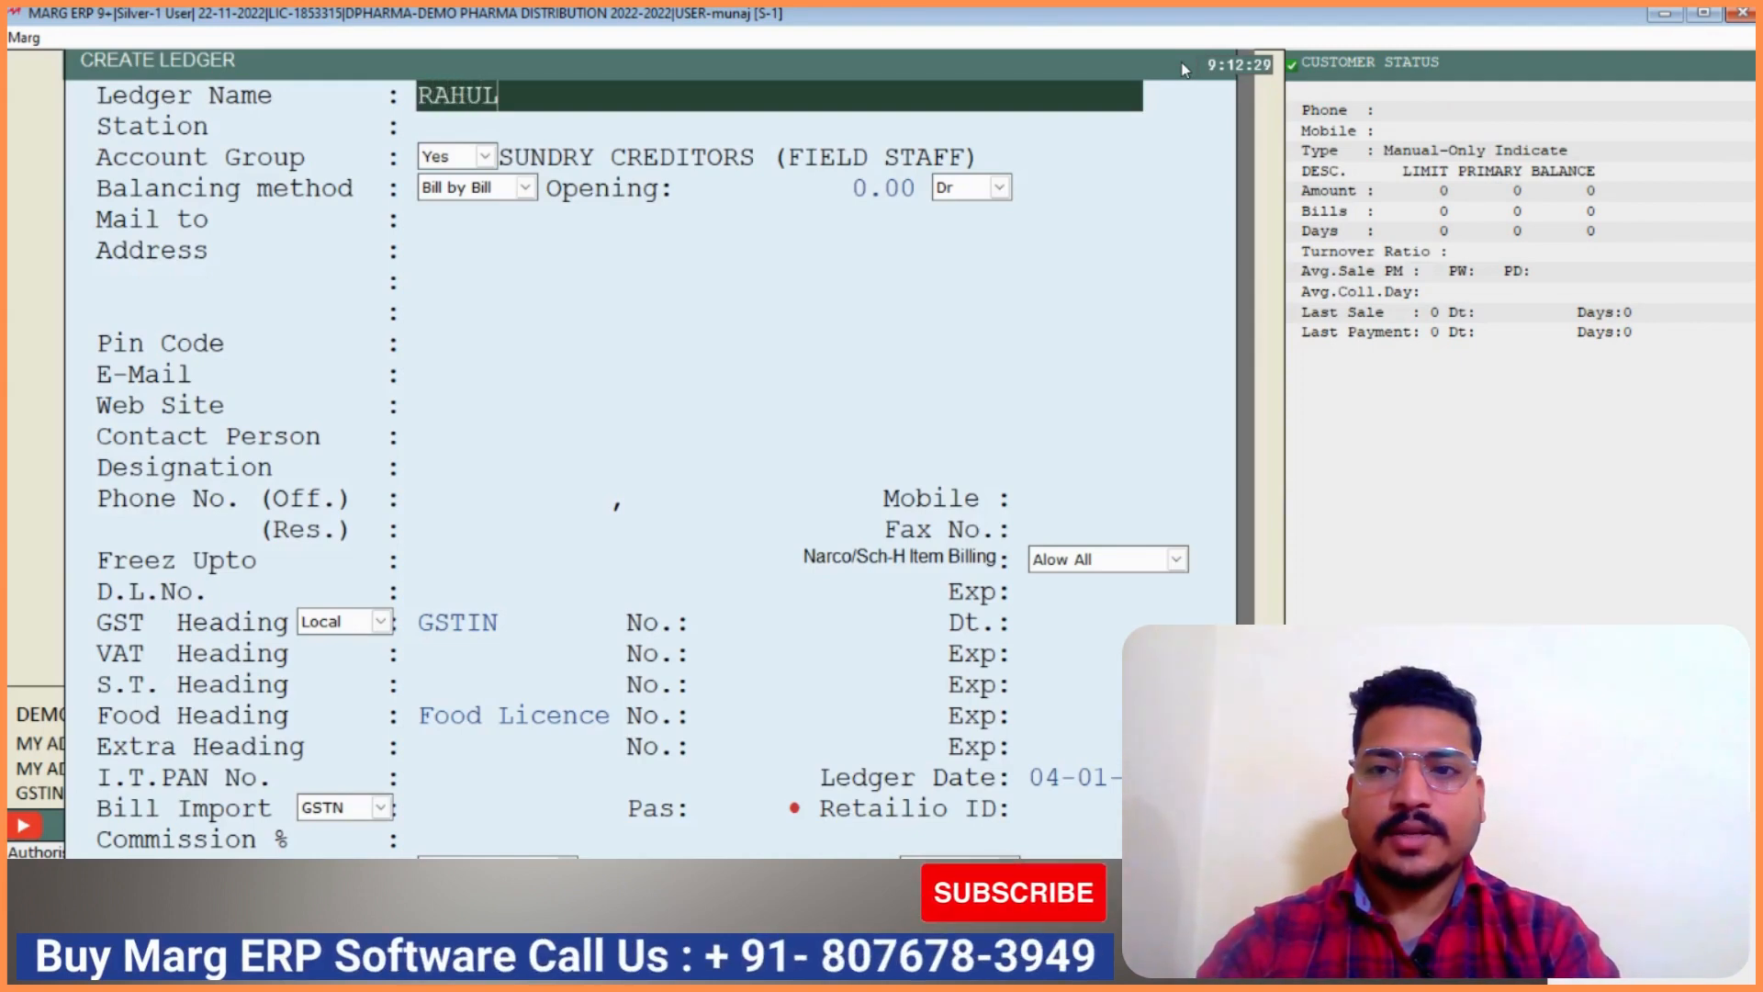
text(RAHUL SHARMA)
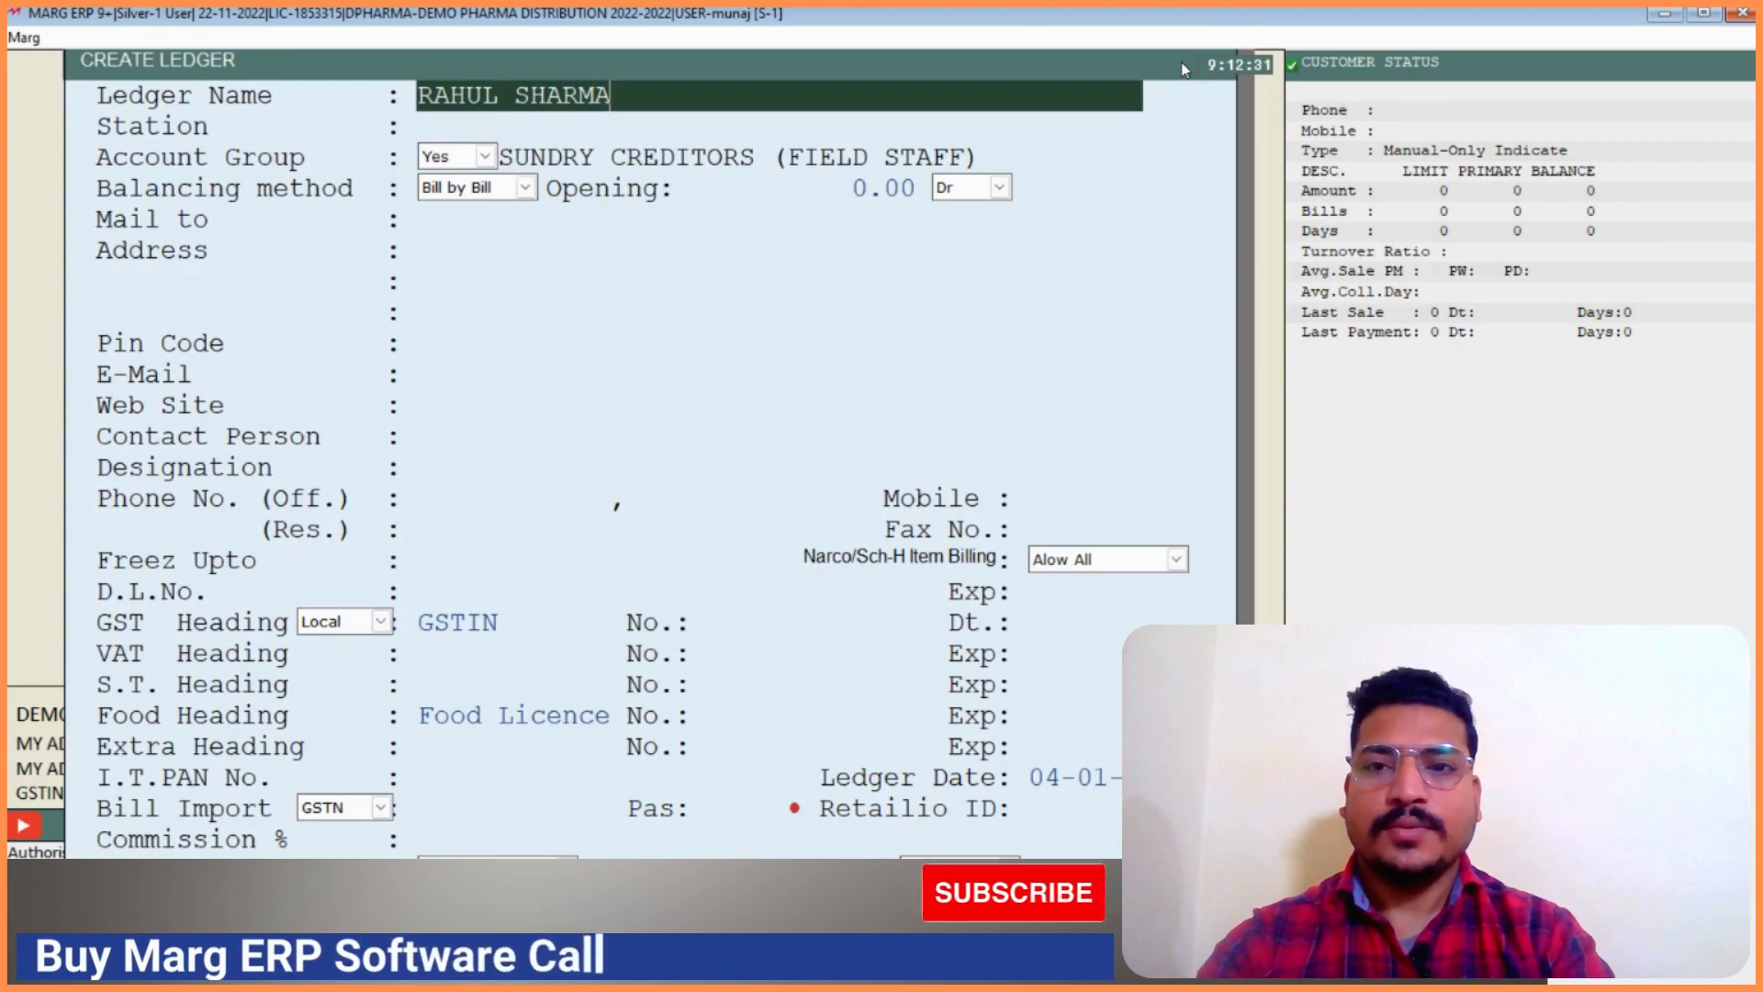
Enter the staff member's mobile number, leaving the address and other contact fields blank, and open the ledger's commission settings
key(Return)
key(Return)
key(Return)
key(Return)
key(Return)
key(Return)
key(Return)
key(Return)
key(Return)
key(Return)
key(Return)
key(Return)
key(Return)
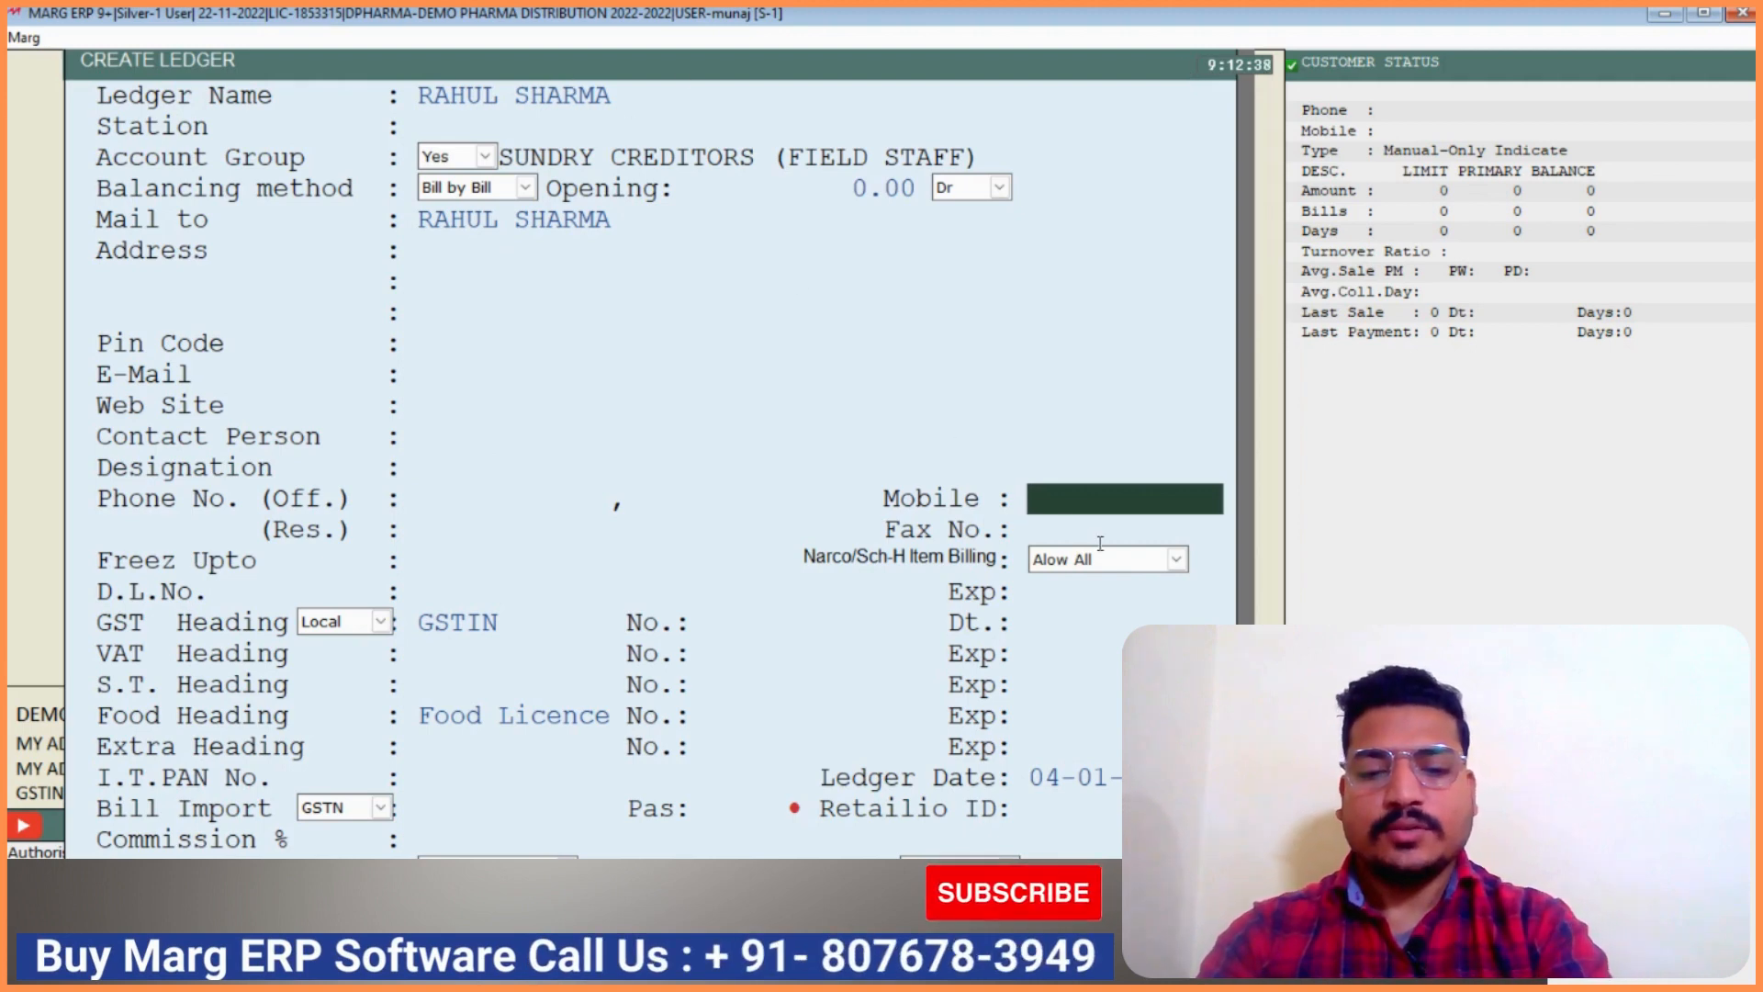
text(909090)
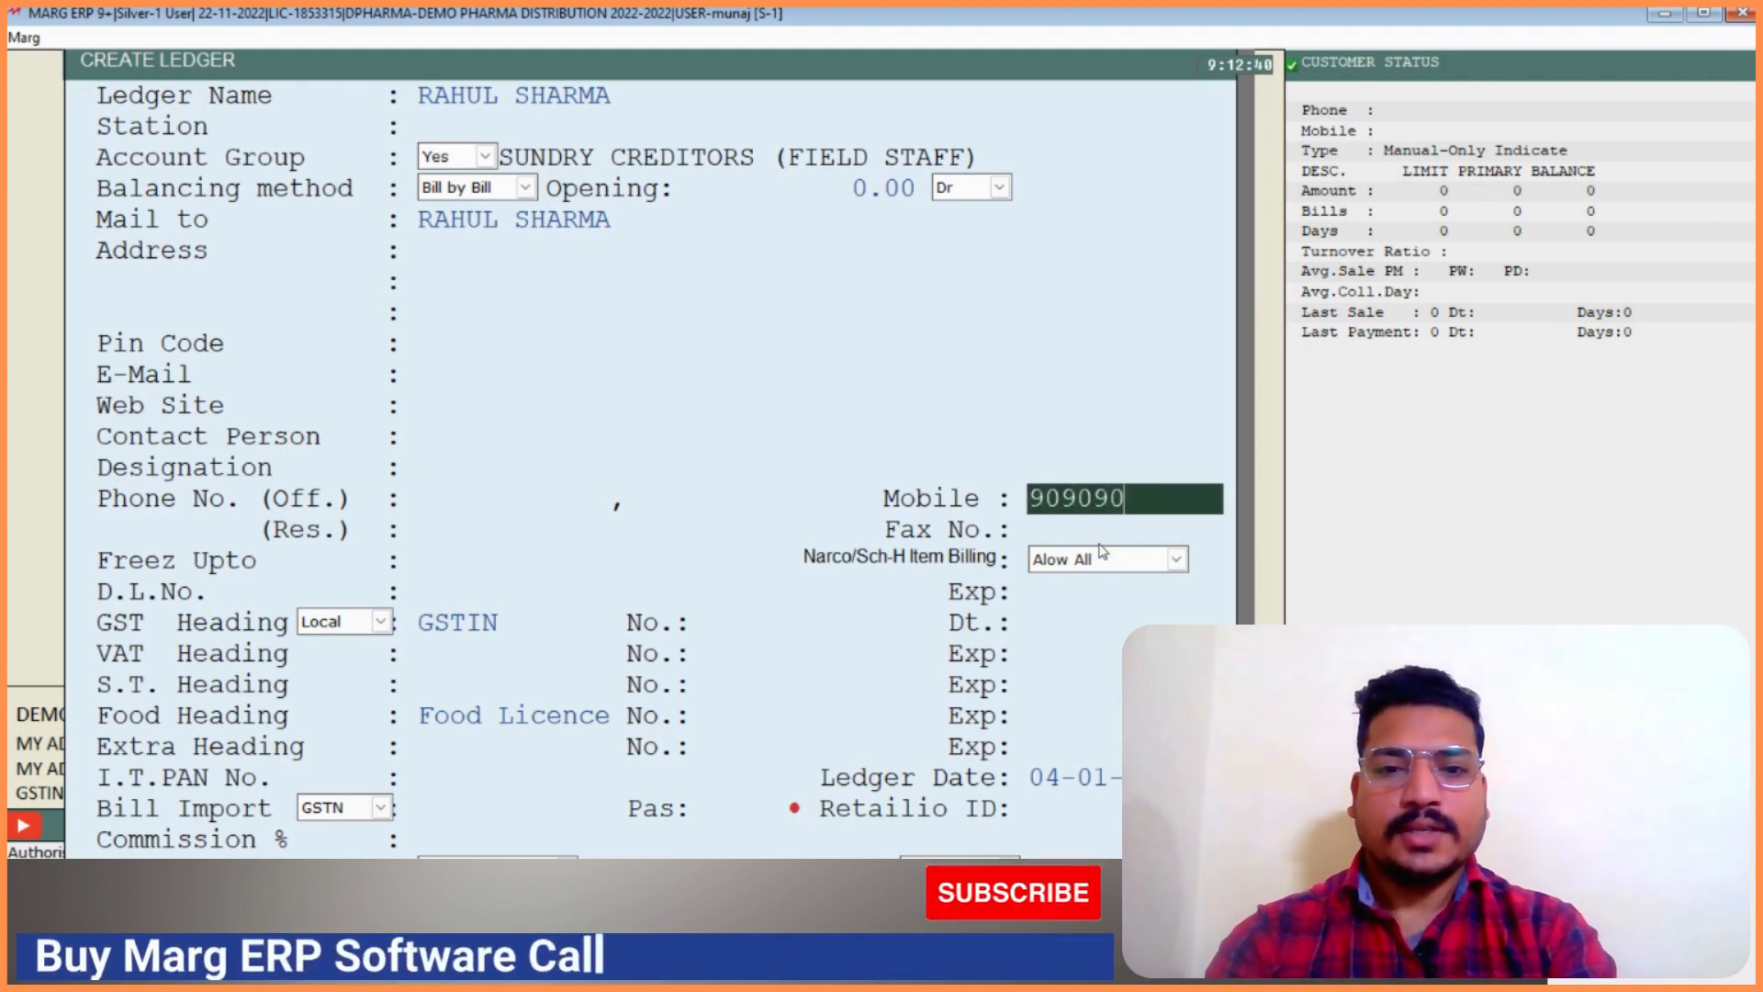
text(9090)
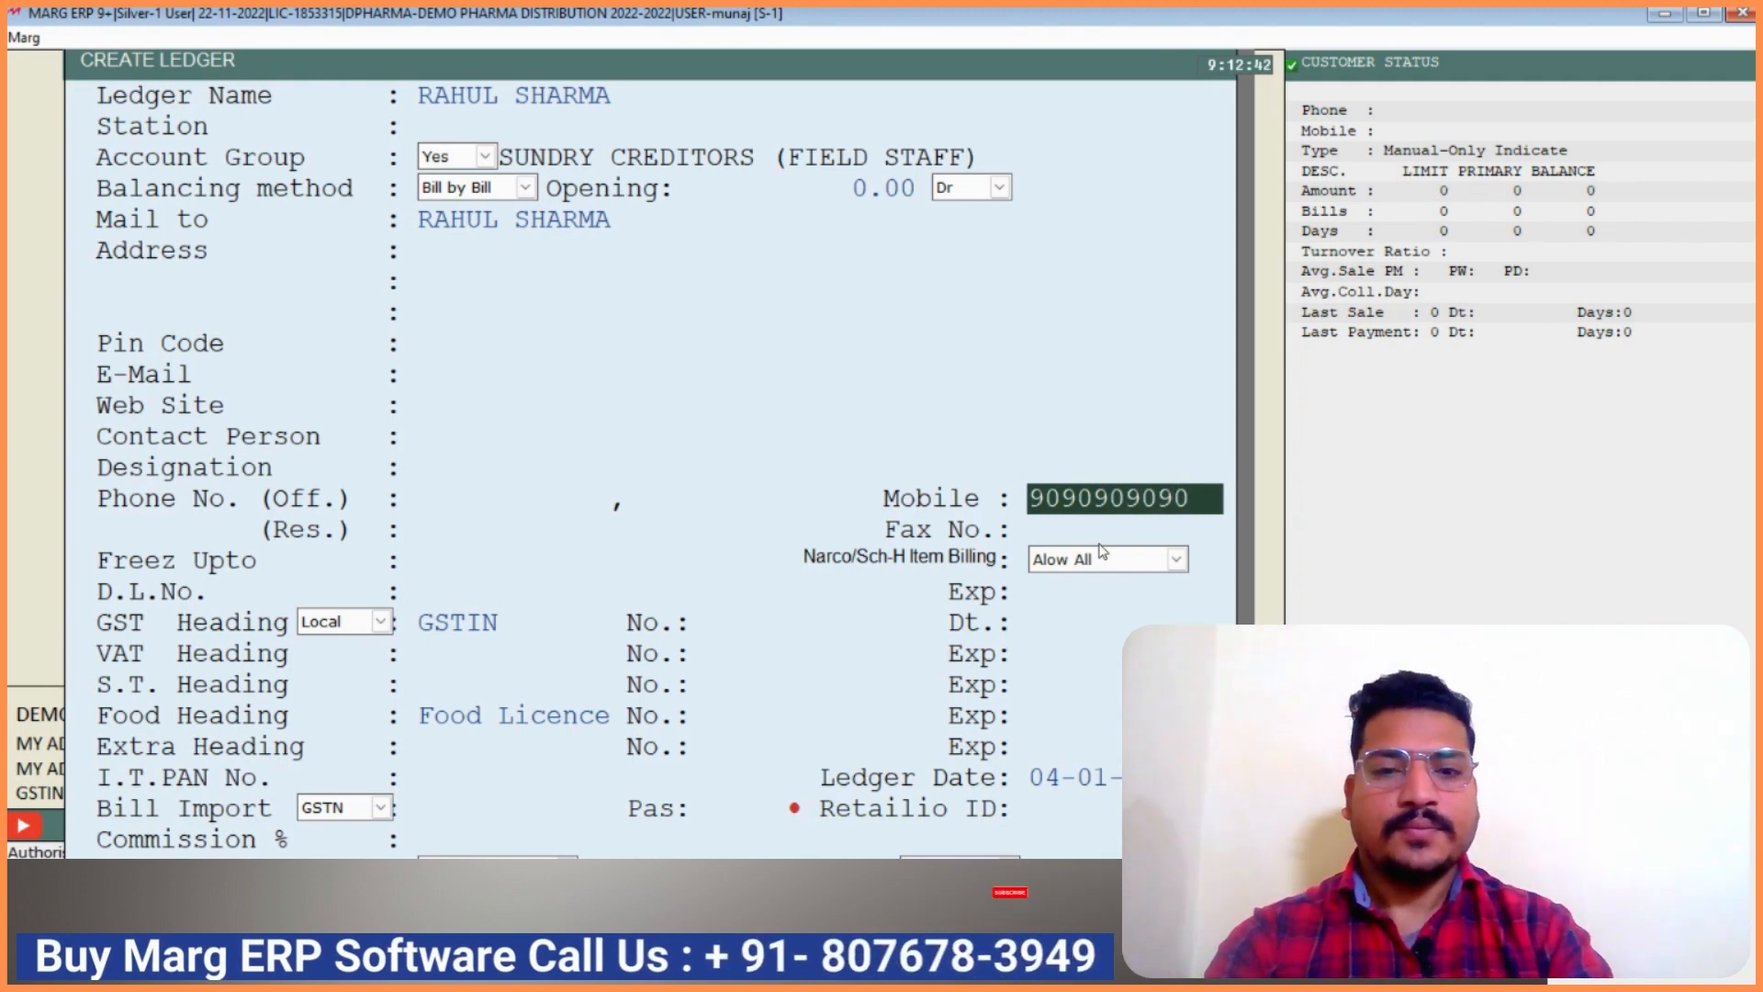
key(Return)
key(Return)
key(Return)
key(Page_Down)
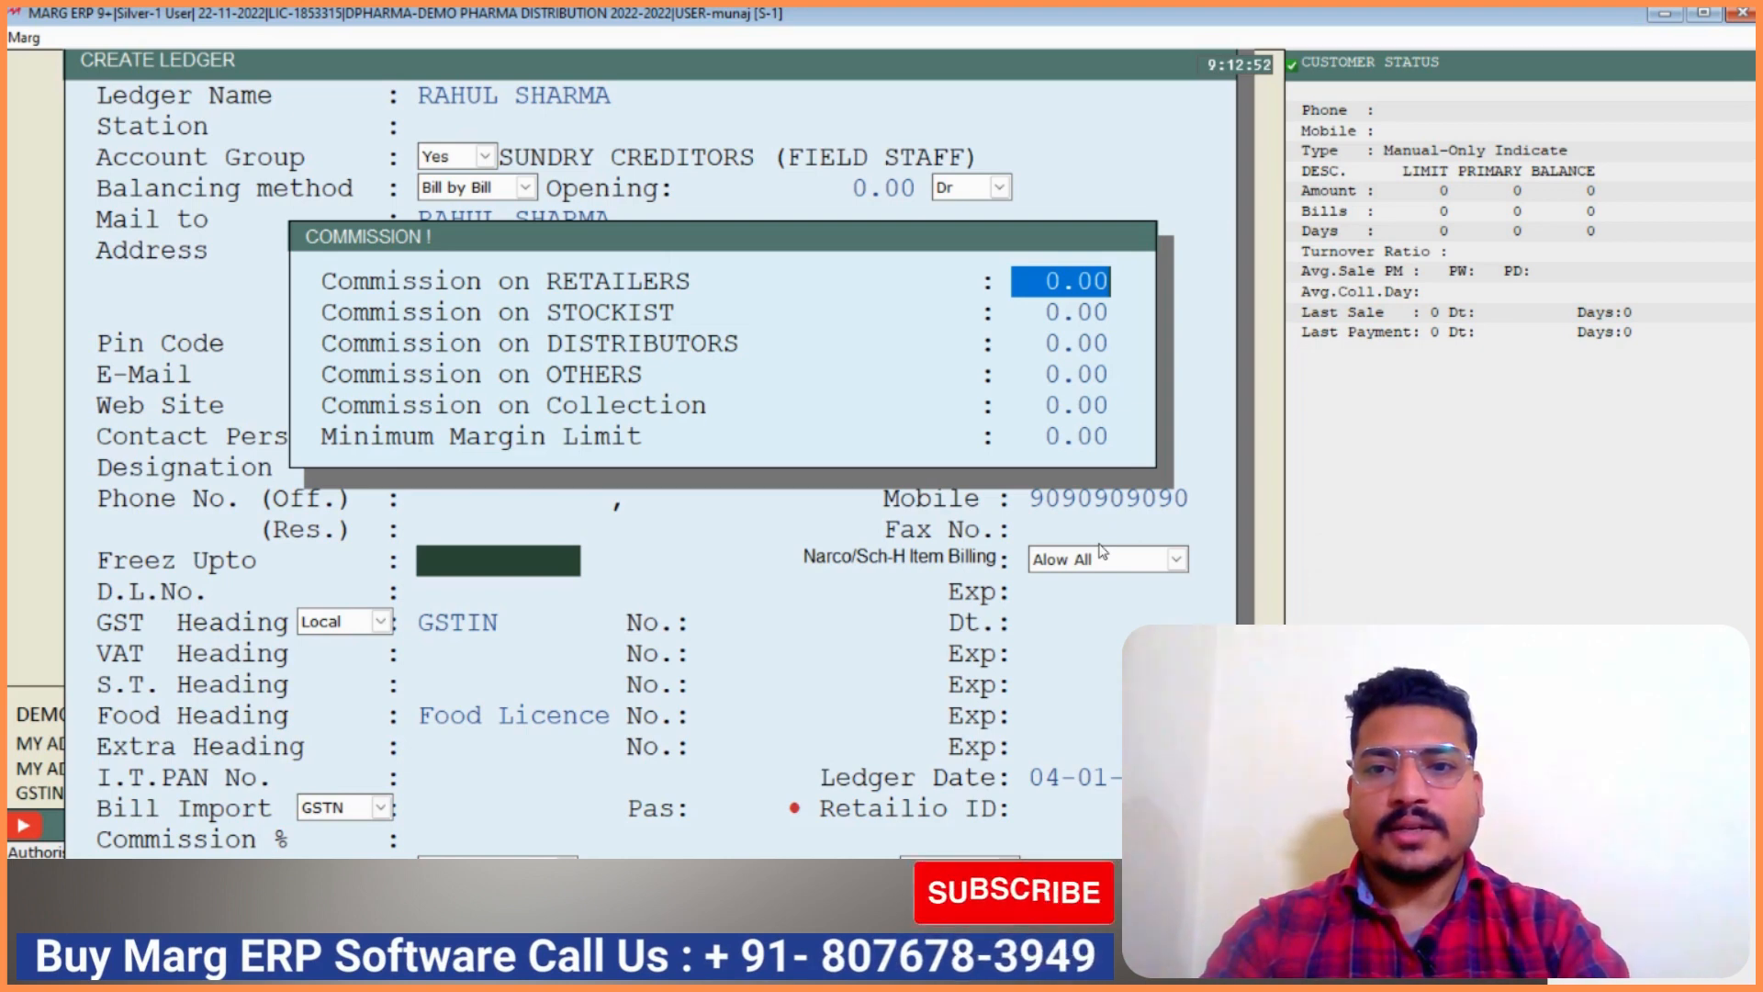
Set the commission on RETAILERS to 10.00, leaving the STOCKIST, DISTRIBUTORS and OTHERS commissions as they are
text(10)
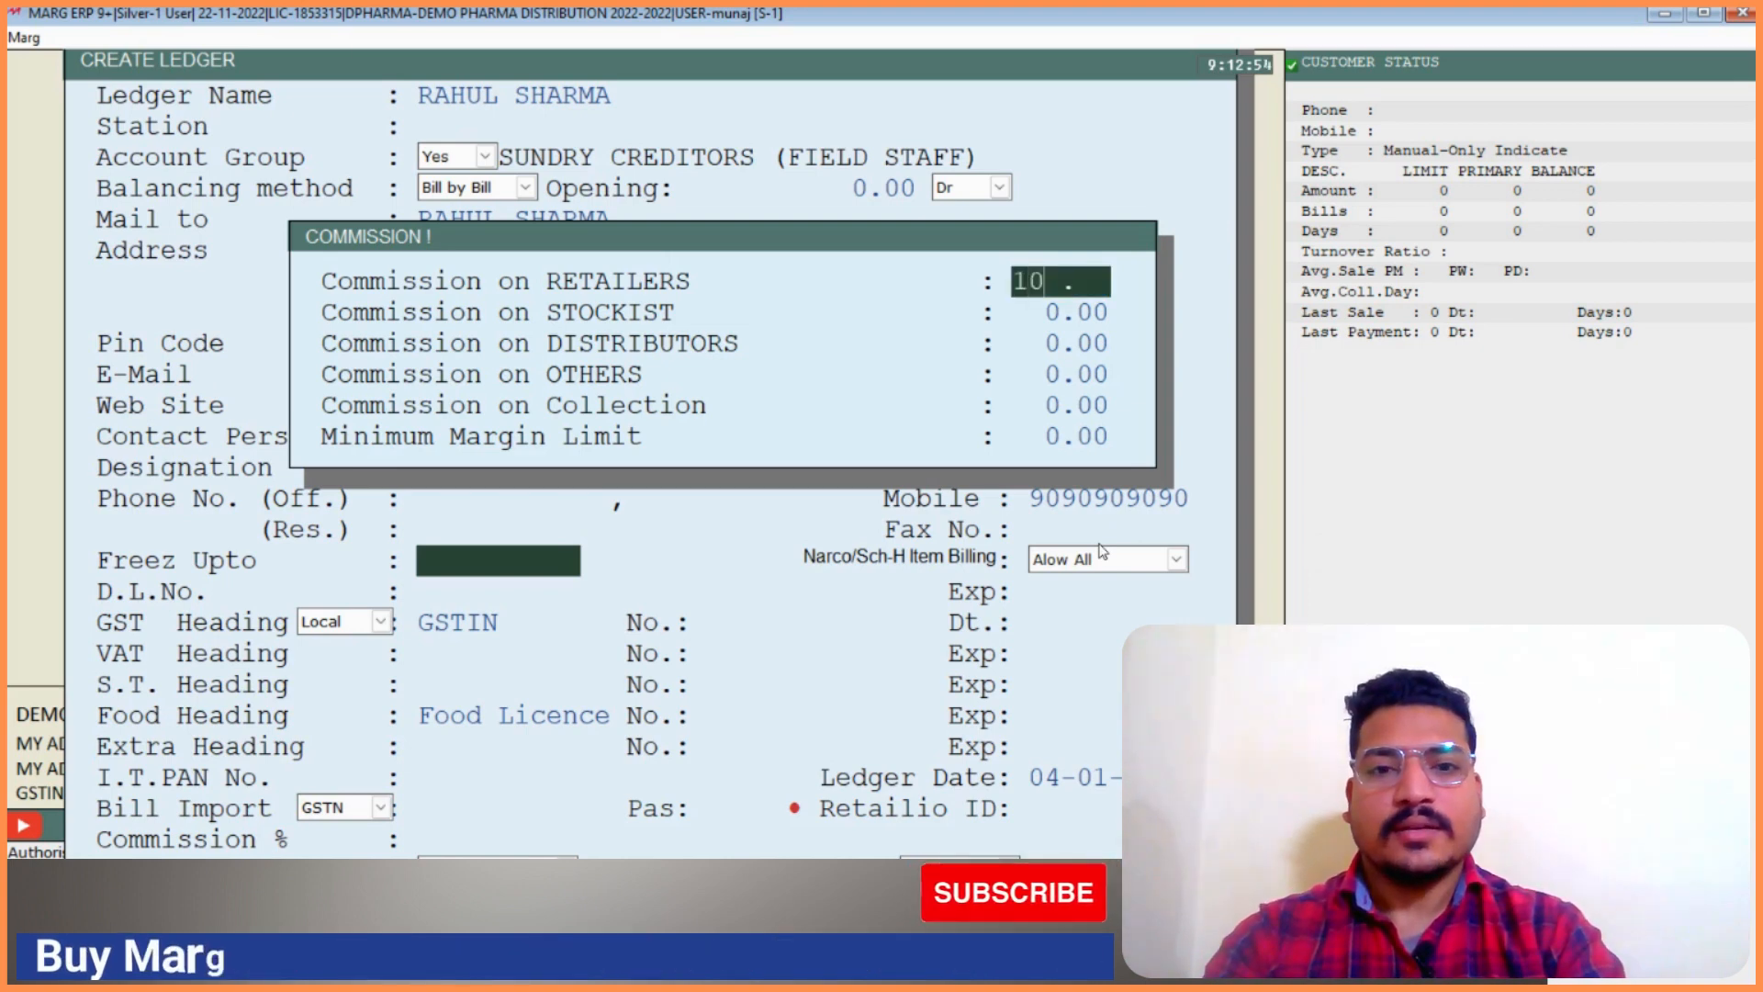
key(Return)
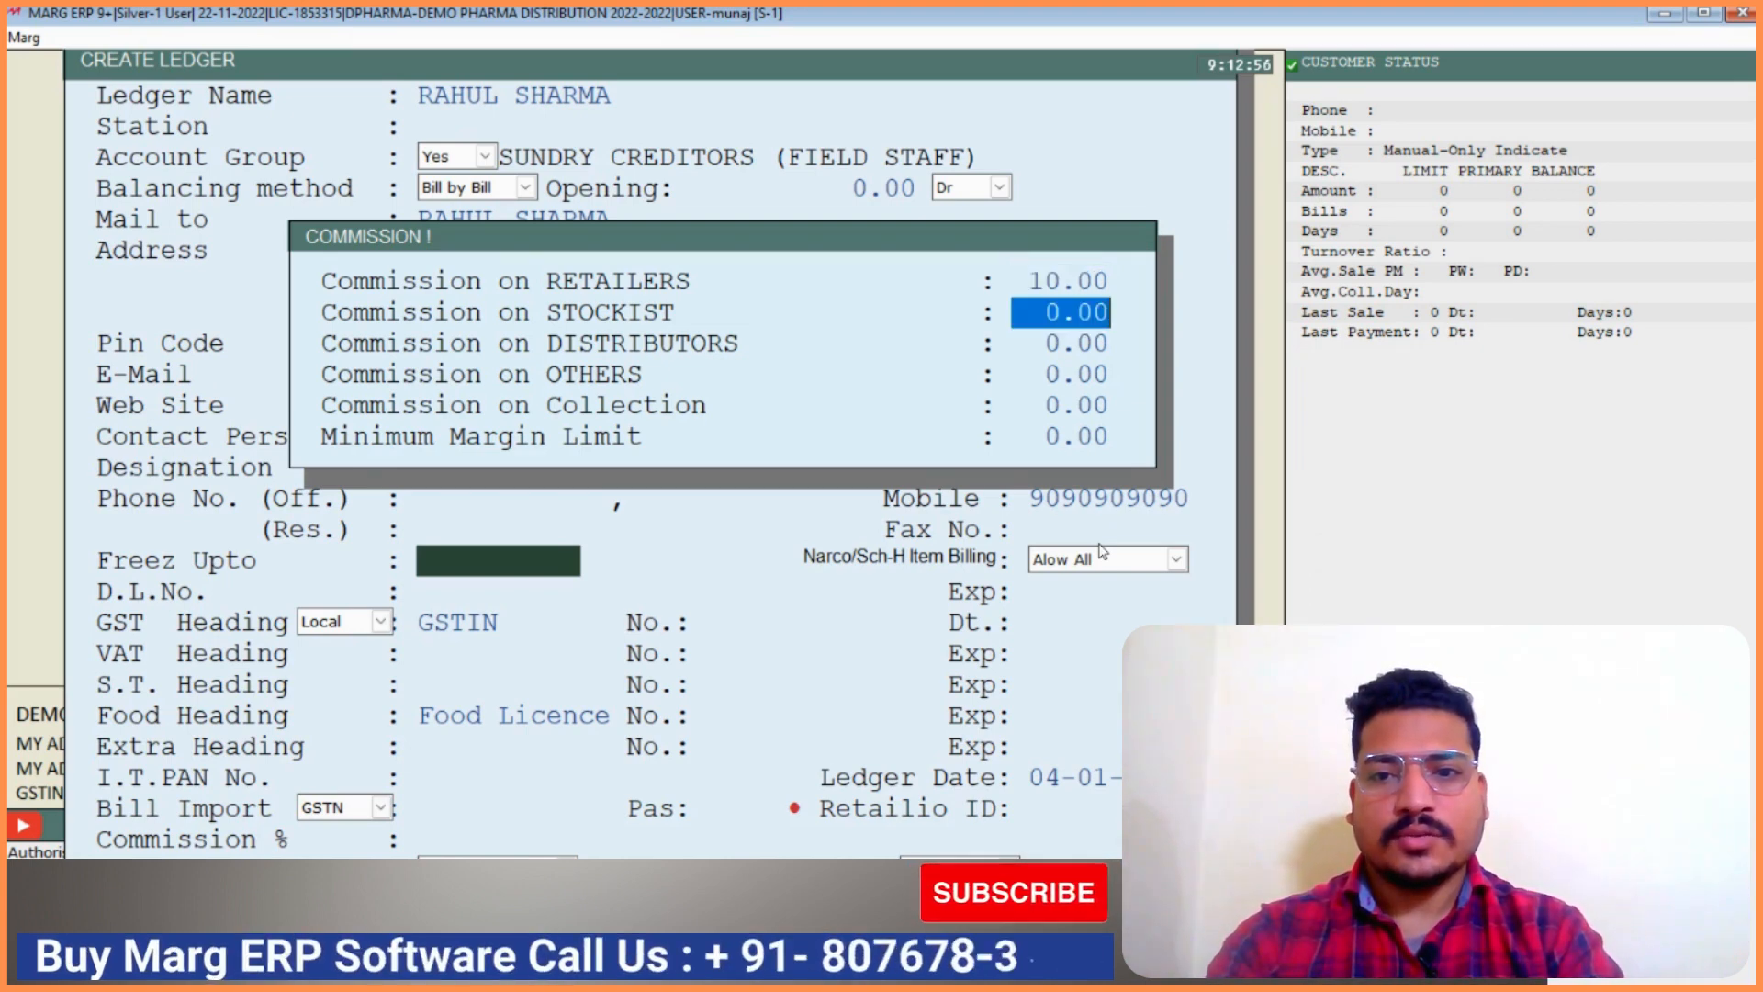
key(Return)
key(Return)
key(Return)
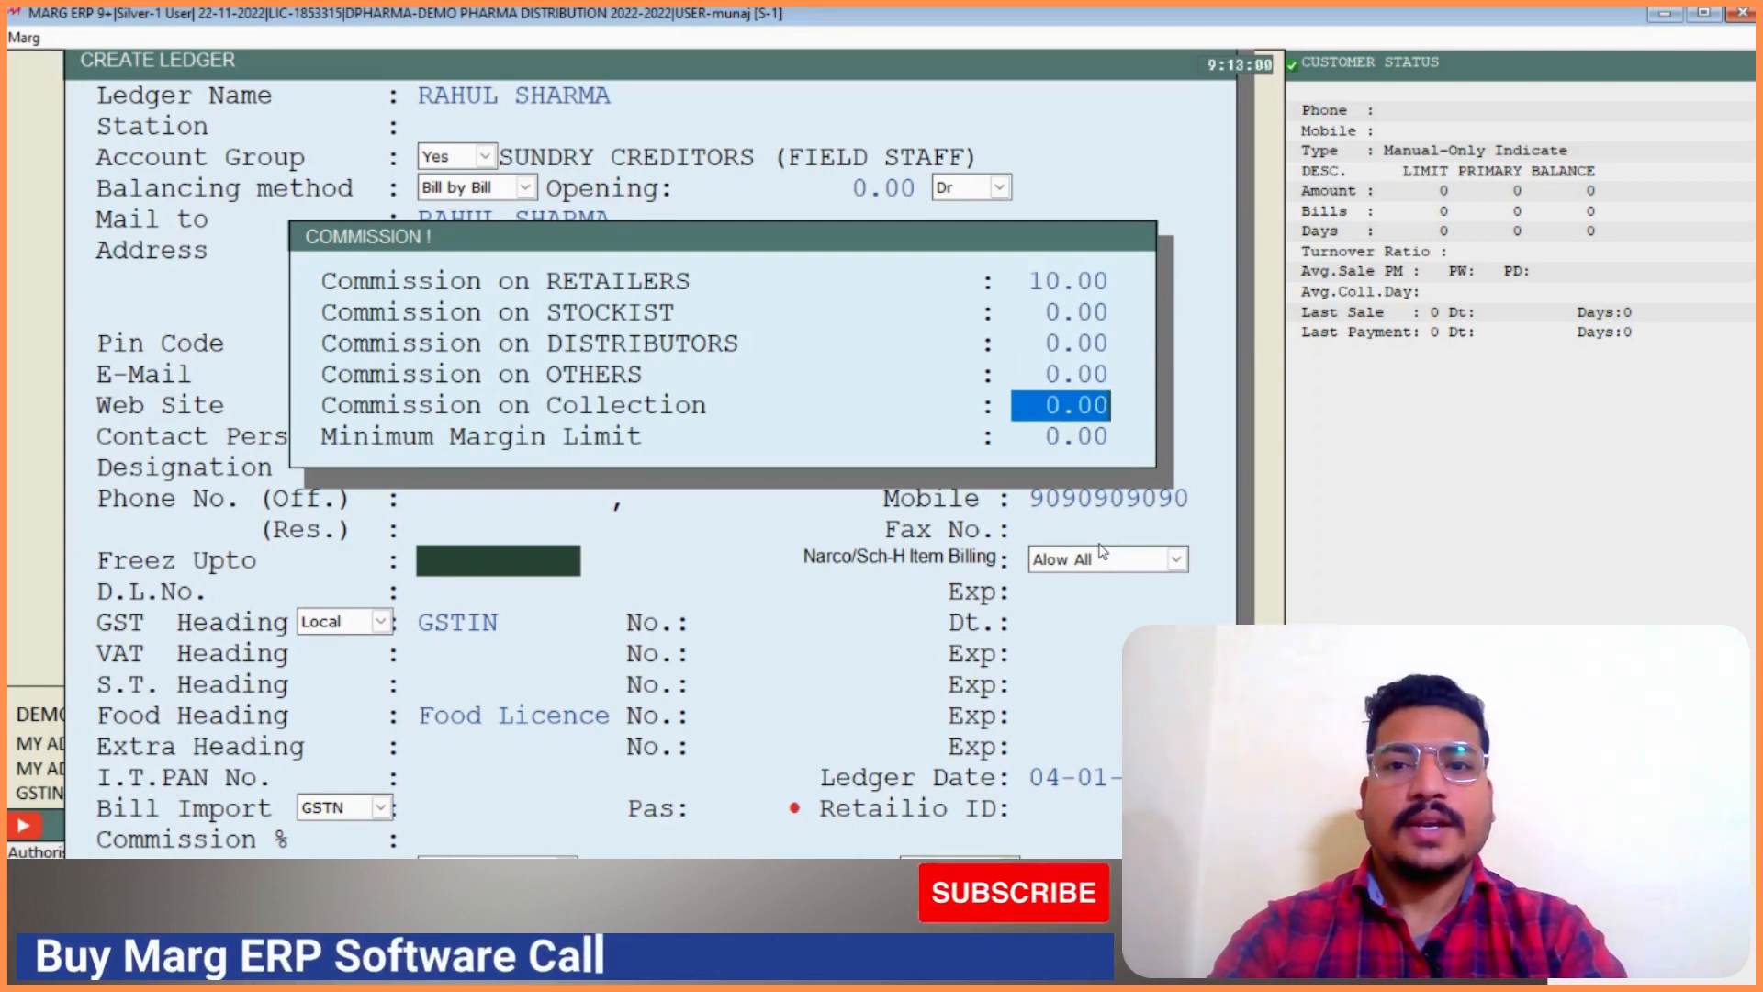
Reset the commission on RETAILERS to 0.00, leave the other commissions as they are, and save the new salesman ledger
key(Up)
key(Up)
key(Up)
key(Up)
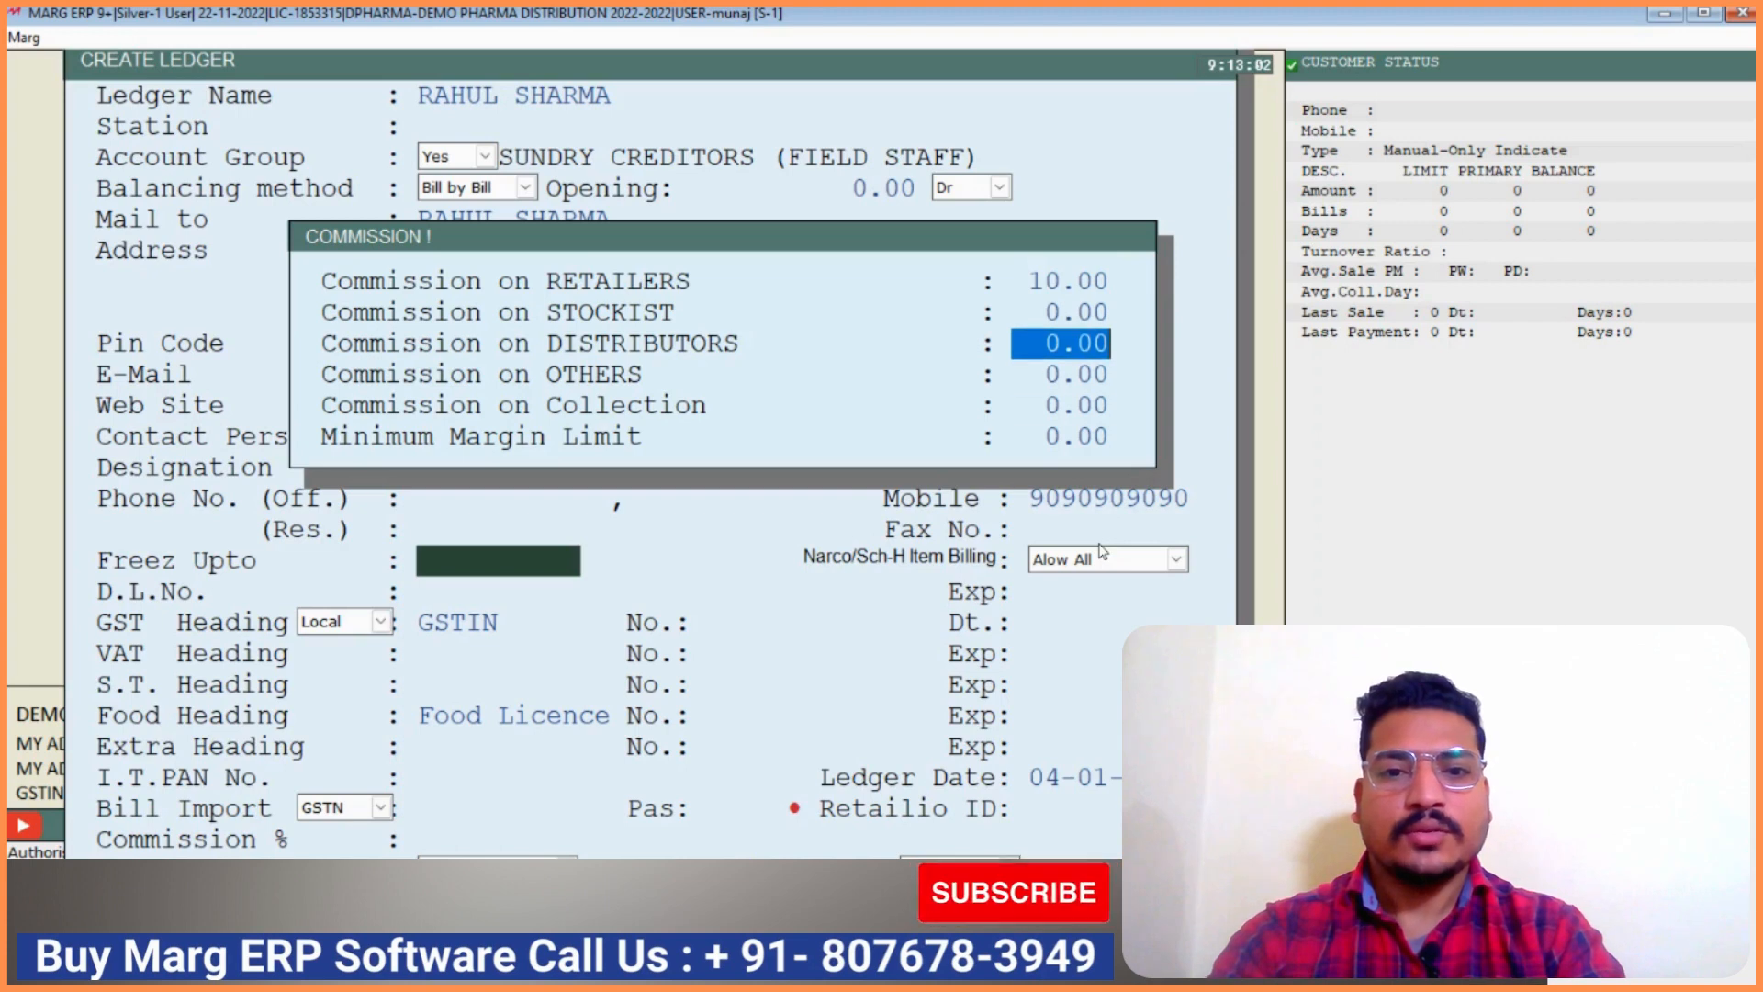
text(0 .)
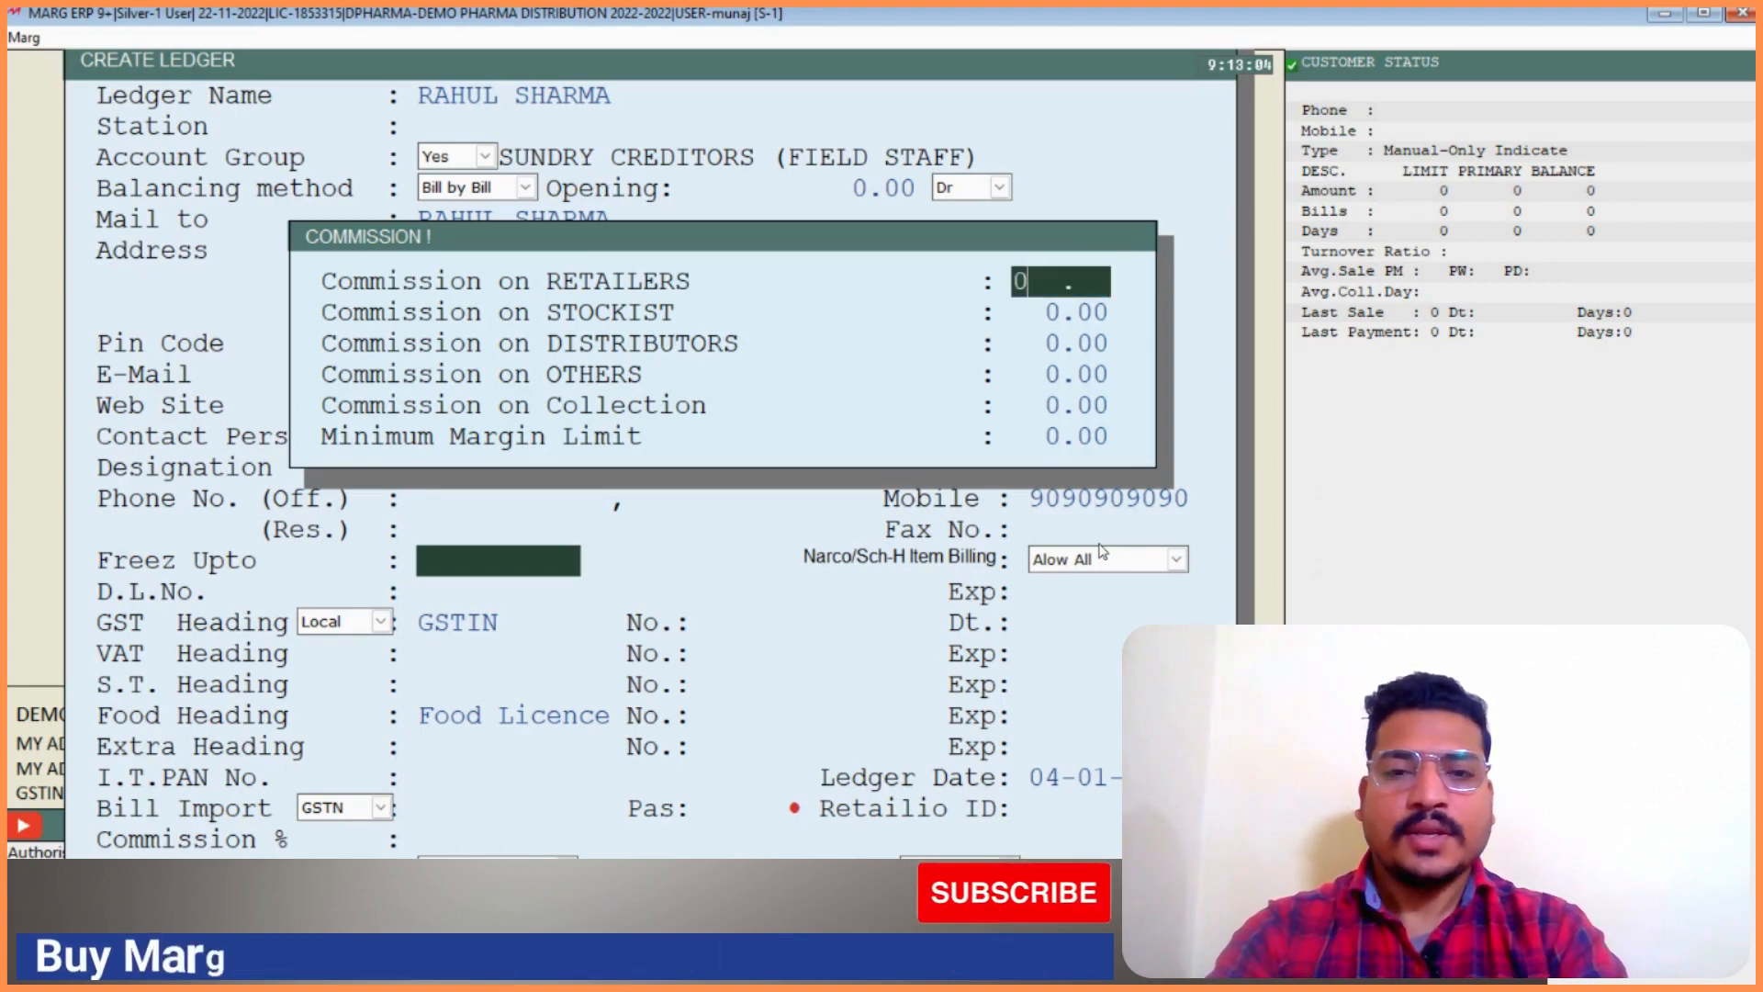
key(Return)
key(Return)
key(Return)
key(Return)
key(Return)
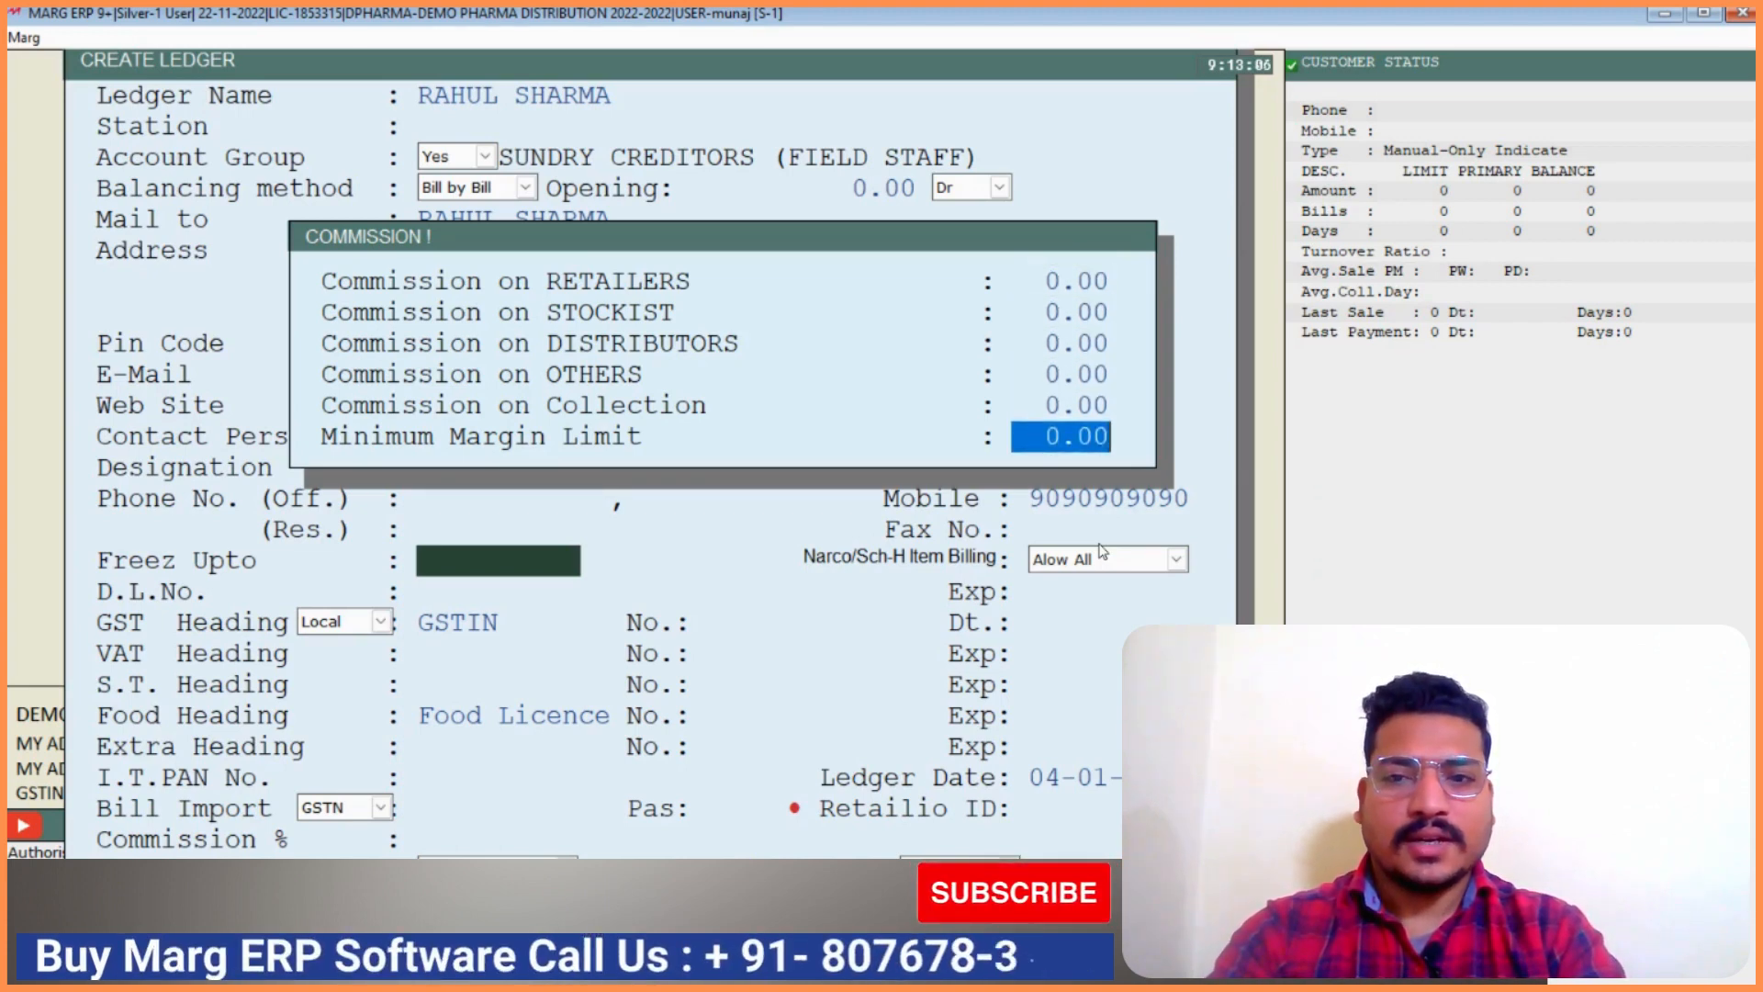
key(Return)
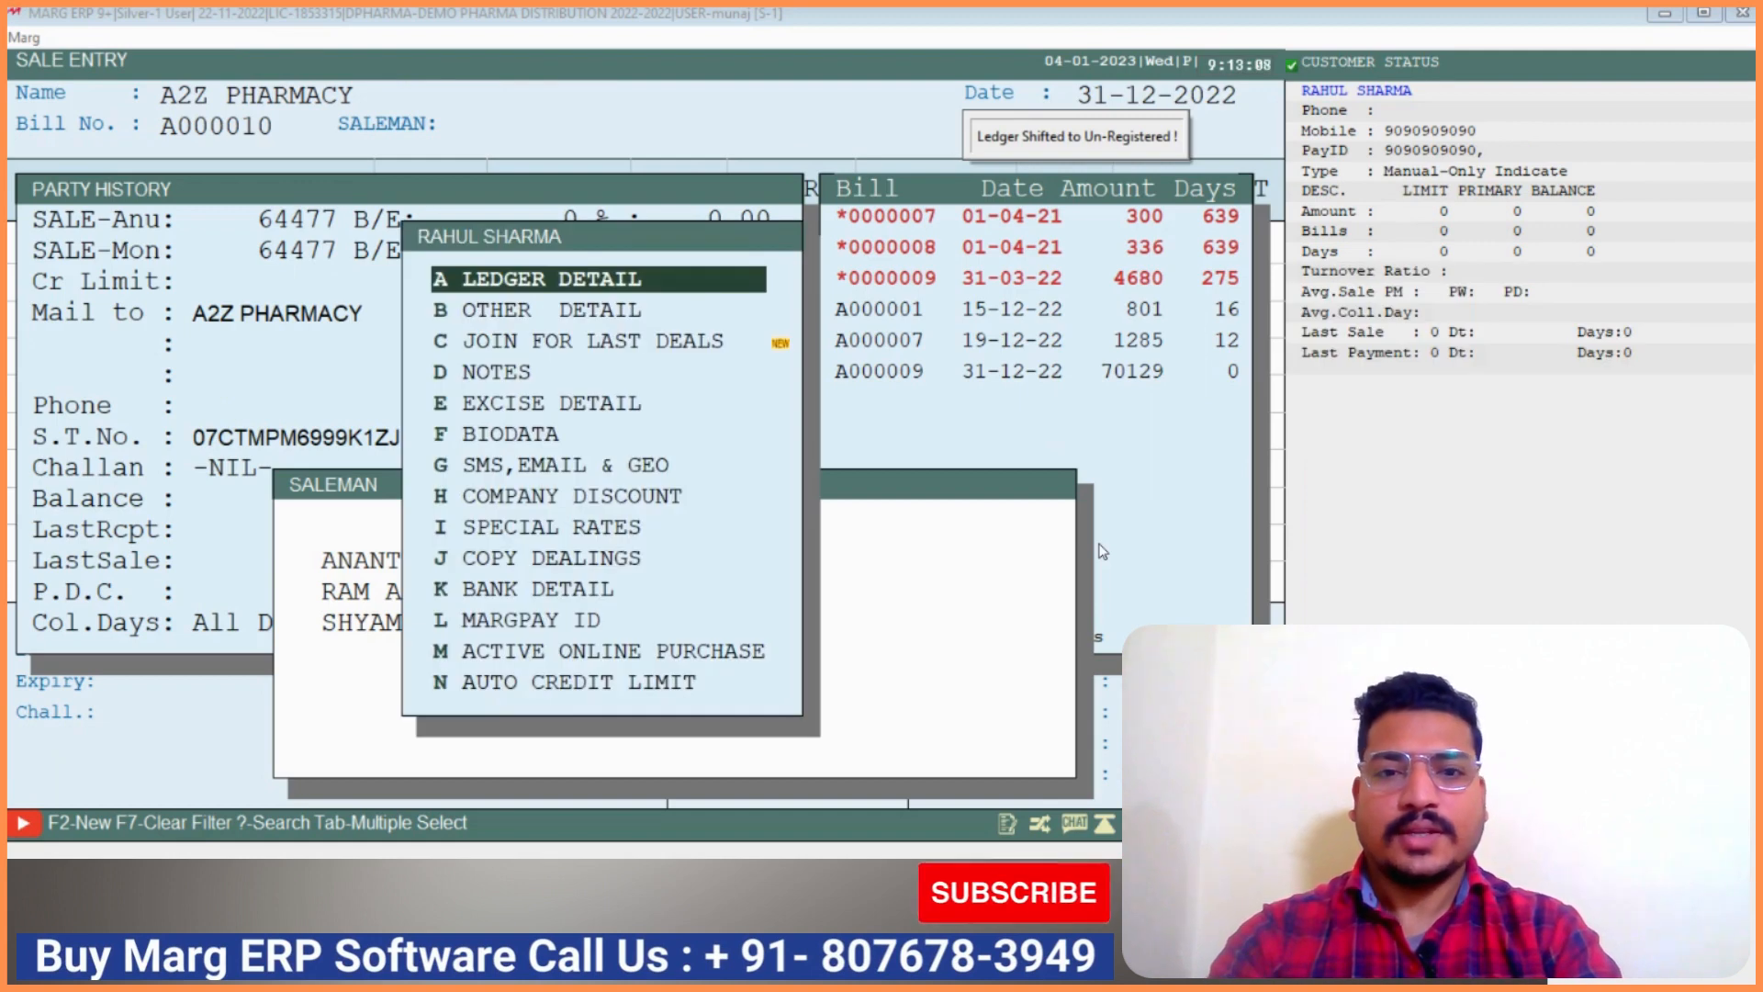
key(Escape)
Check the new salesman in the salesman list and exit the A2Z PHARMACY sale bill without saving it
key(Down)
key(Down)
key(Down)
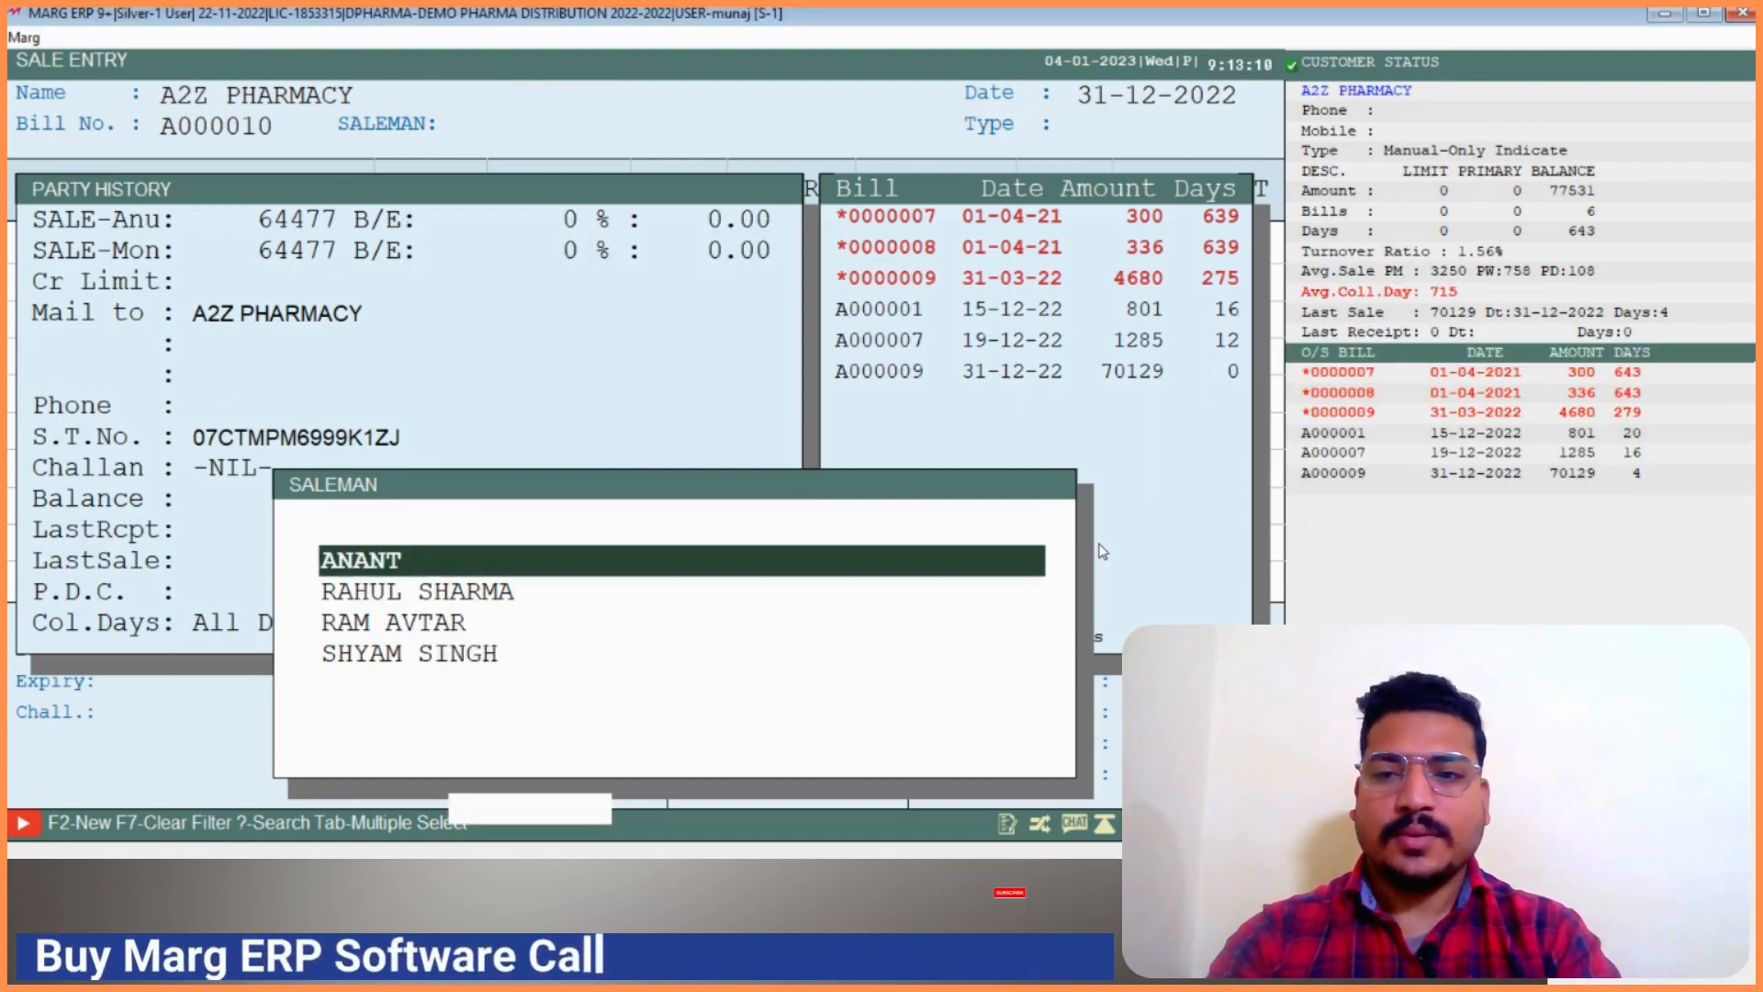
key(Up)
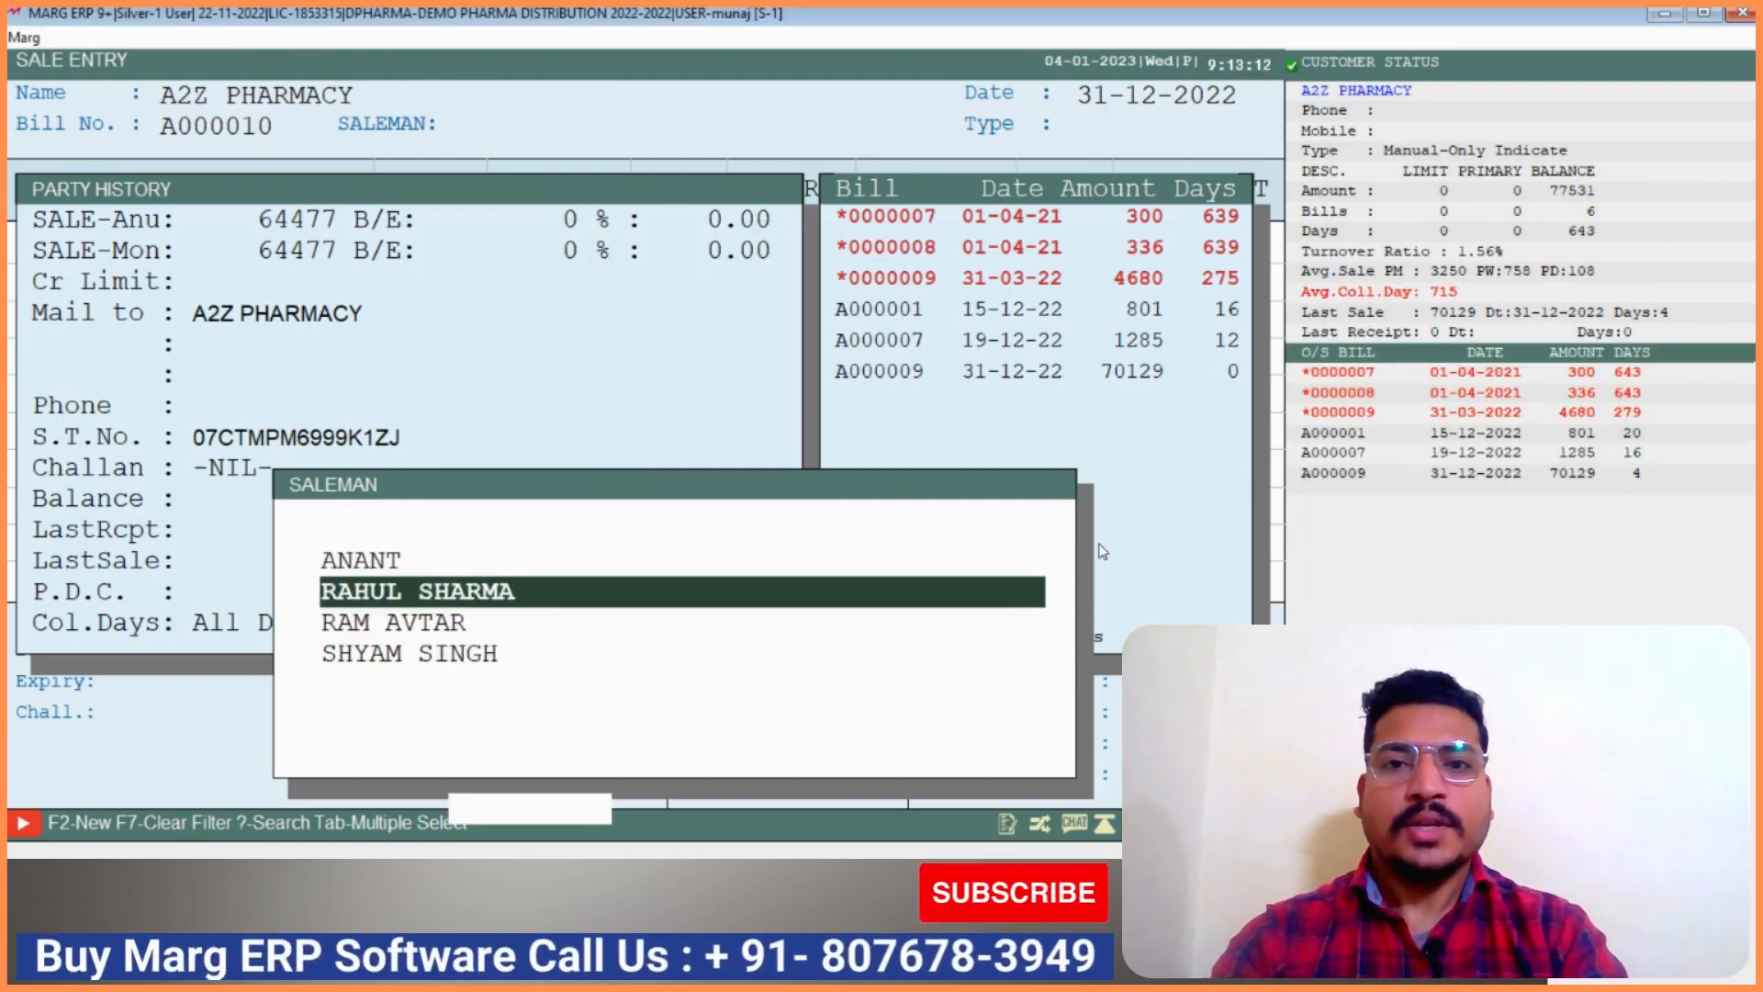
key(Escape)
key(Escape)
key(Escape)
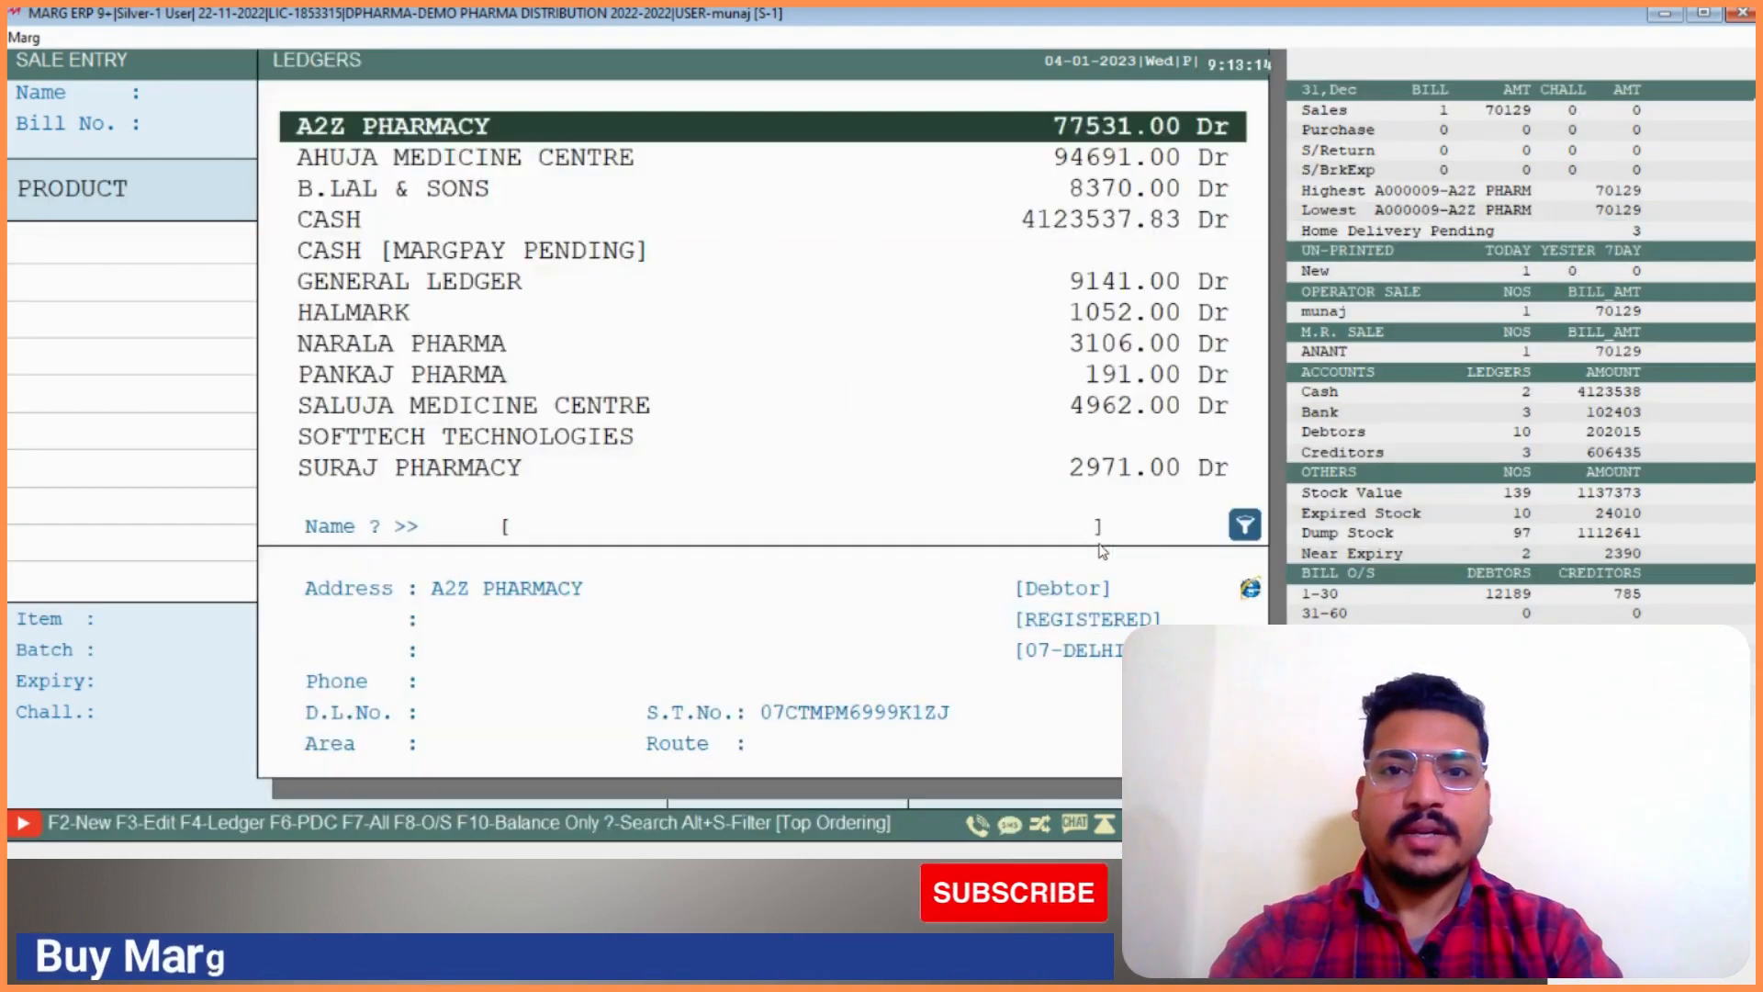
key(Escape)
key(Escape)
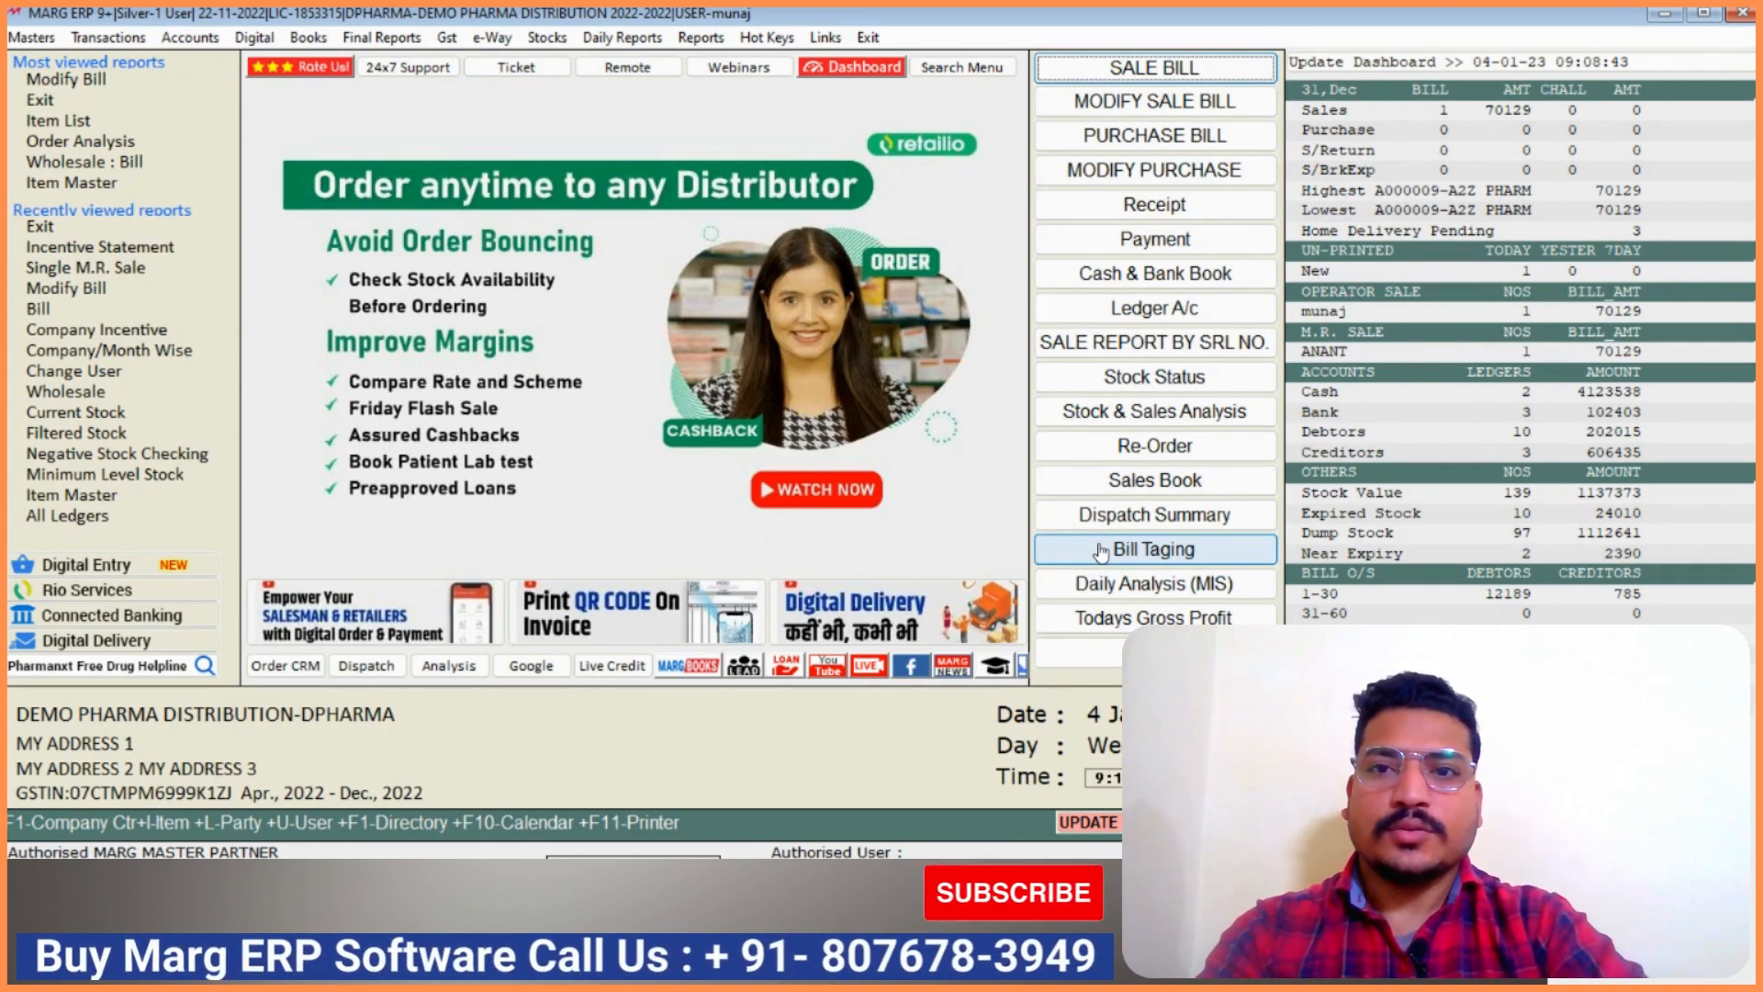
Open the field staff Company Incentive settings with M.R. WISE INCENTIVE for the newly created salesman
click(703, 38)
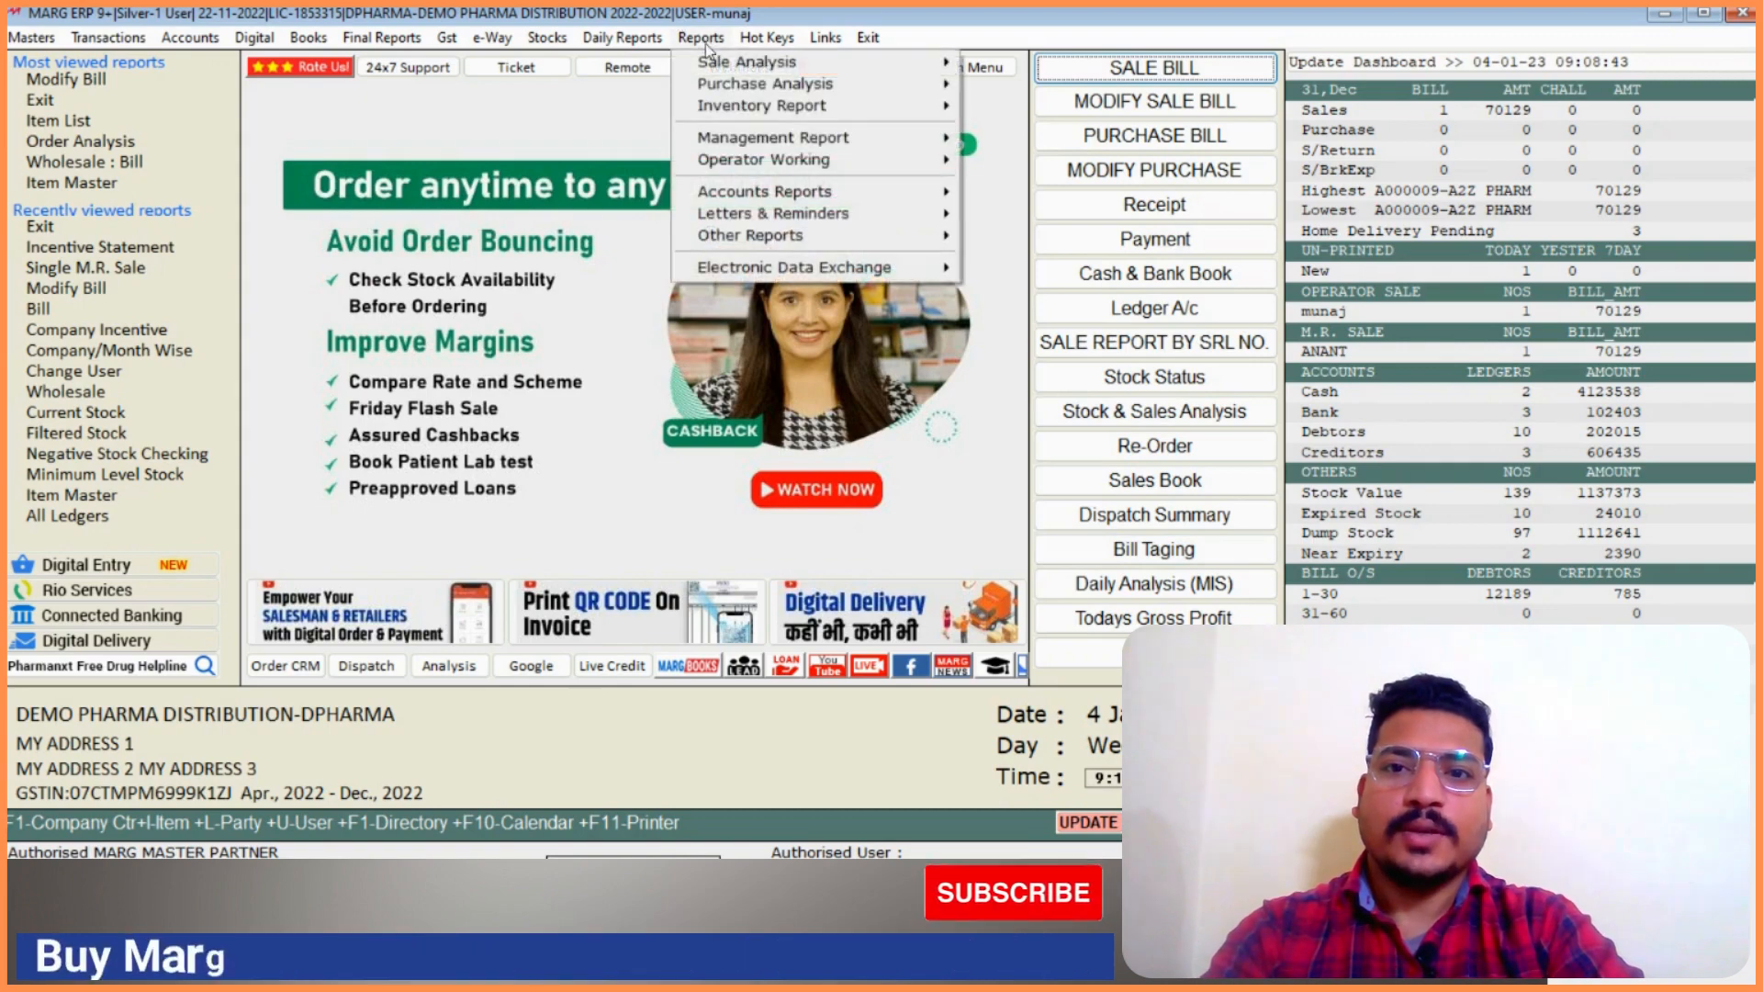
click(749, 61)
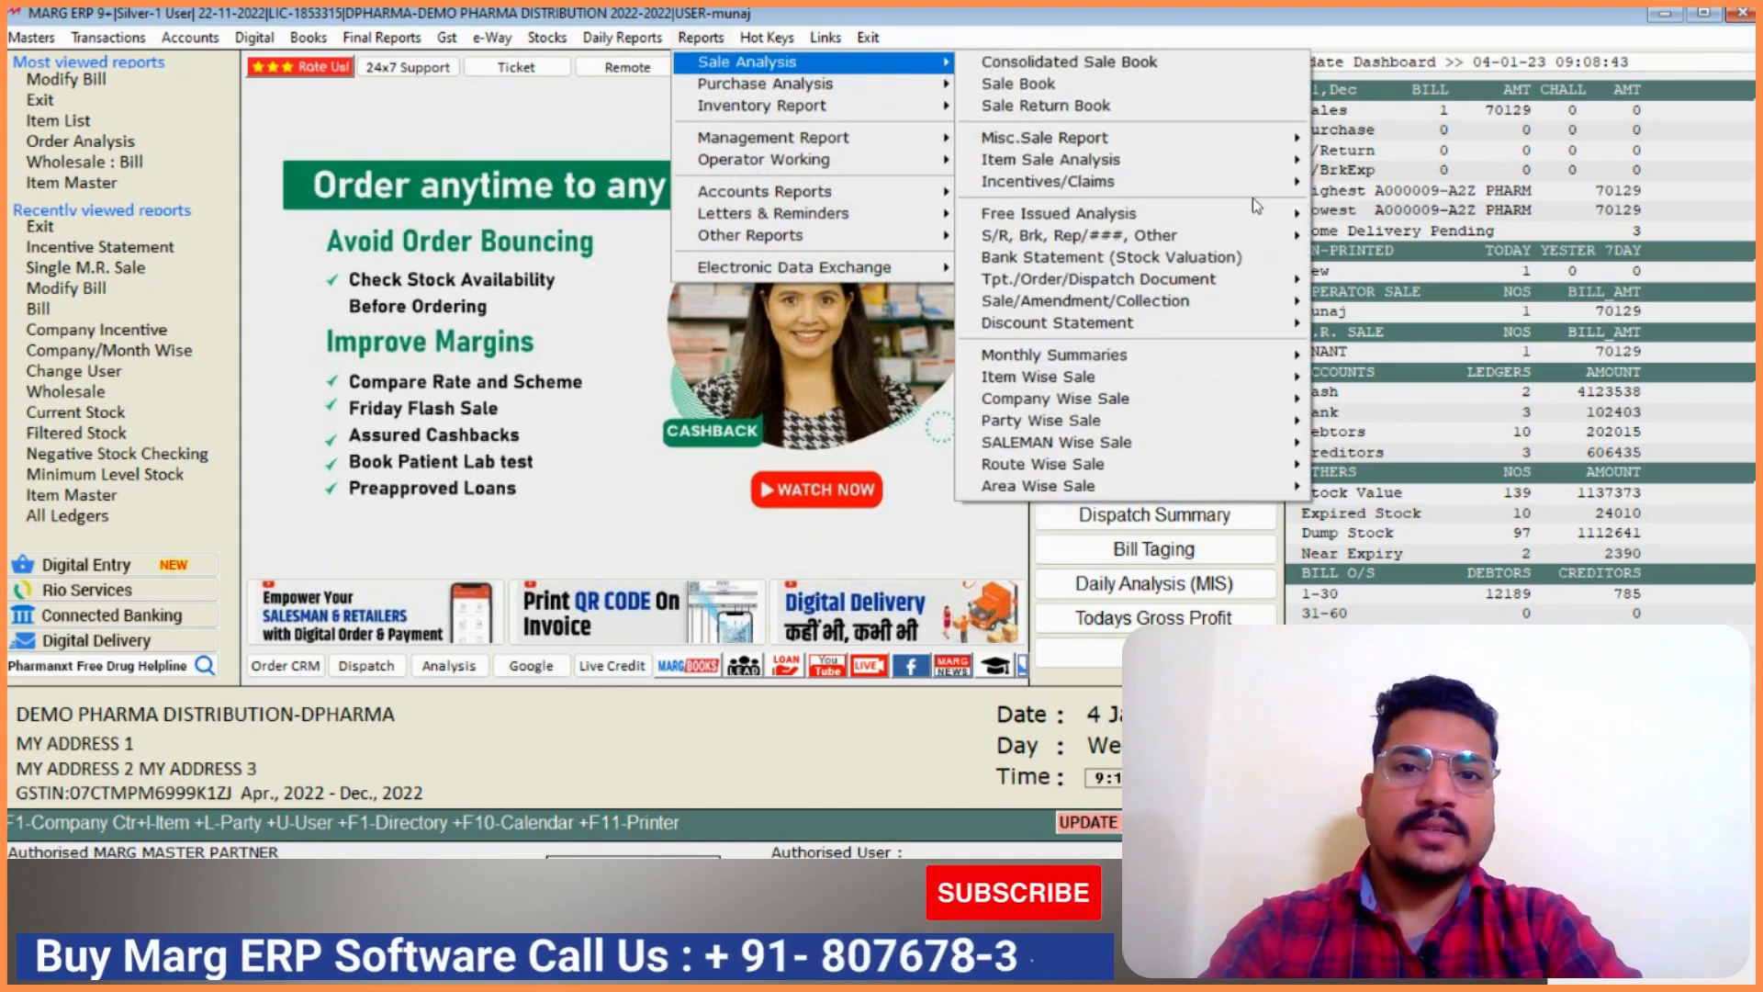
mouse_move(1148, 181)
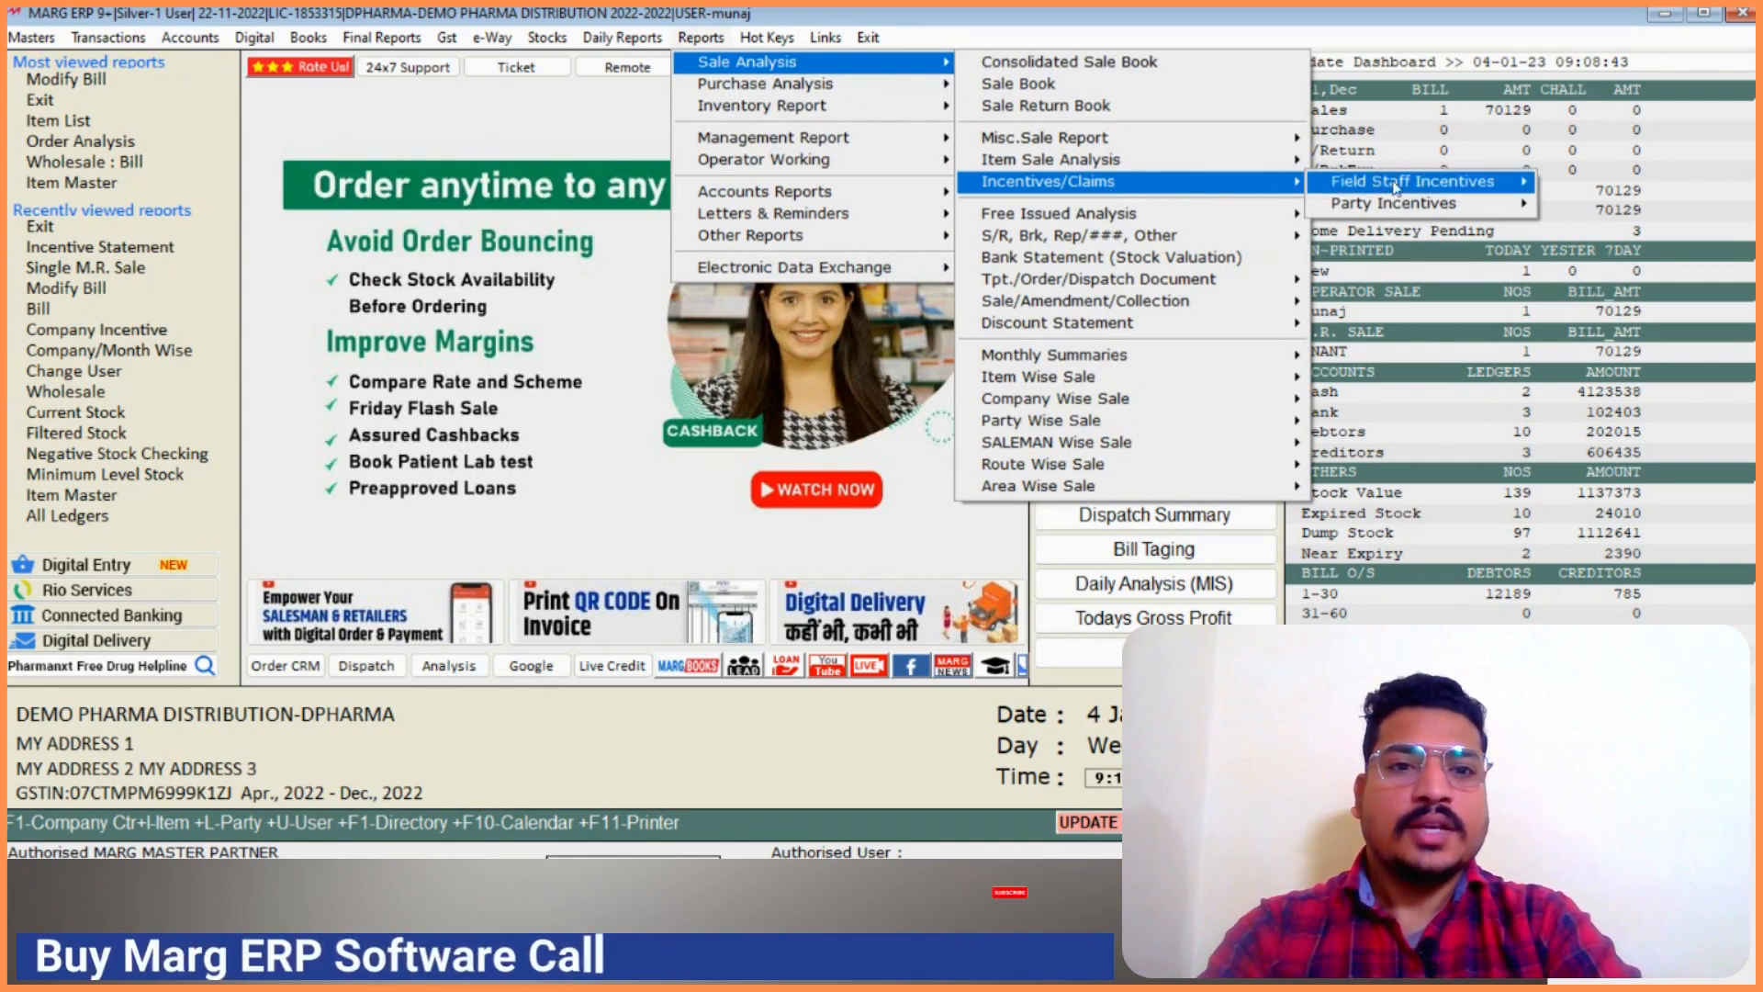
mouse_move(1414, 188)
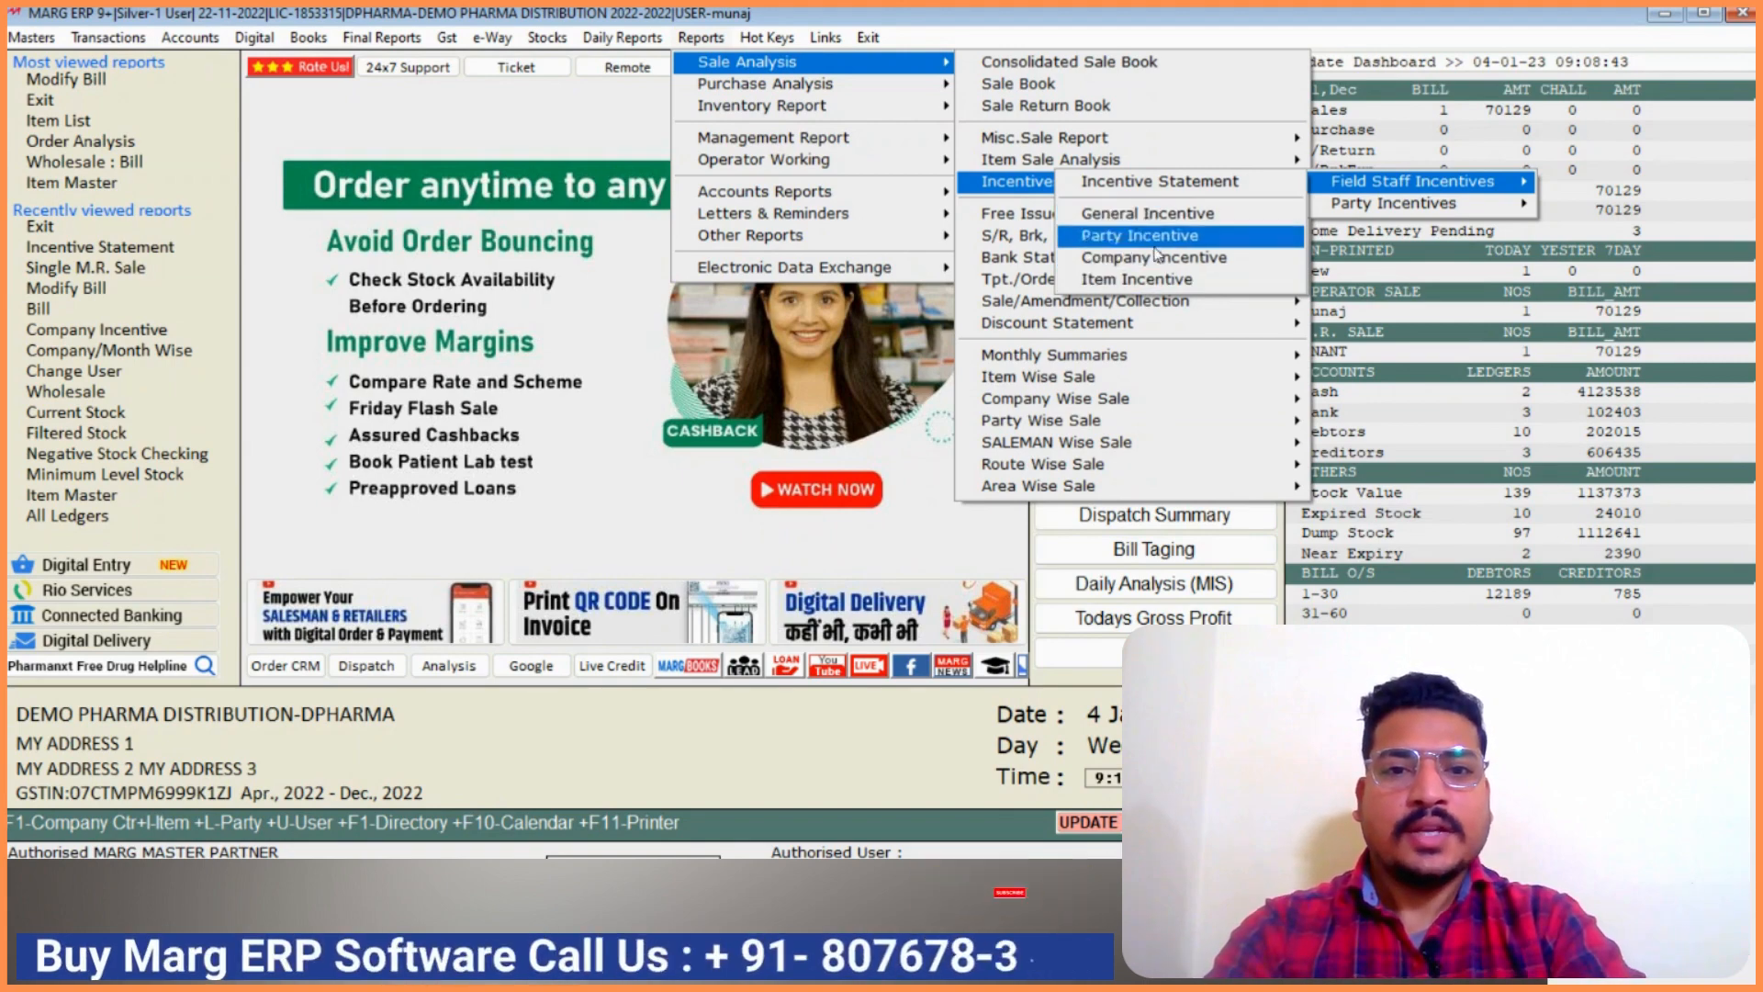
click(1168, 259)
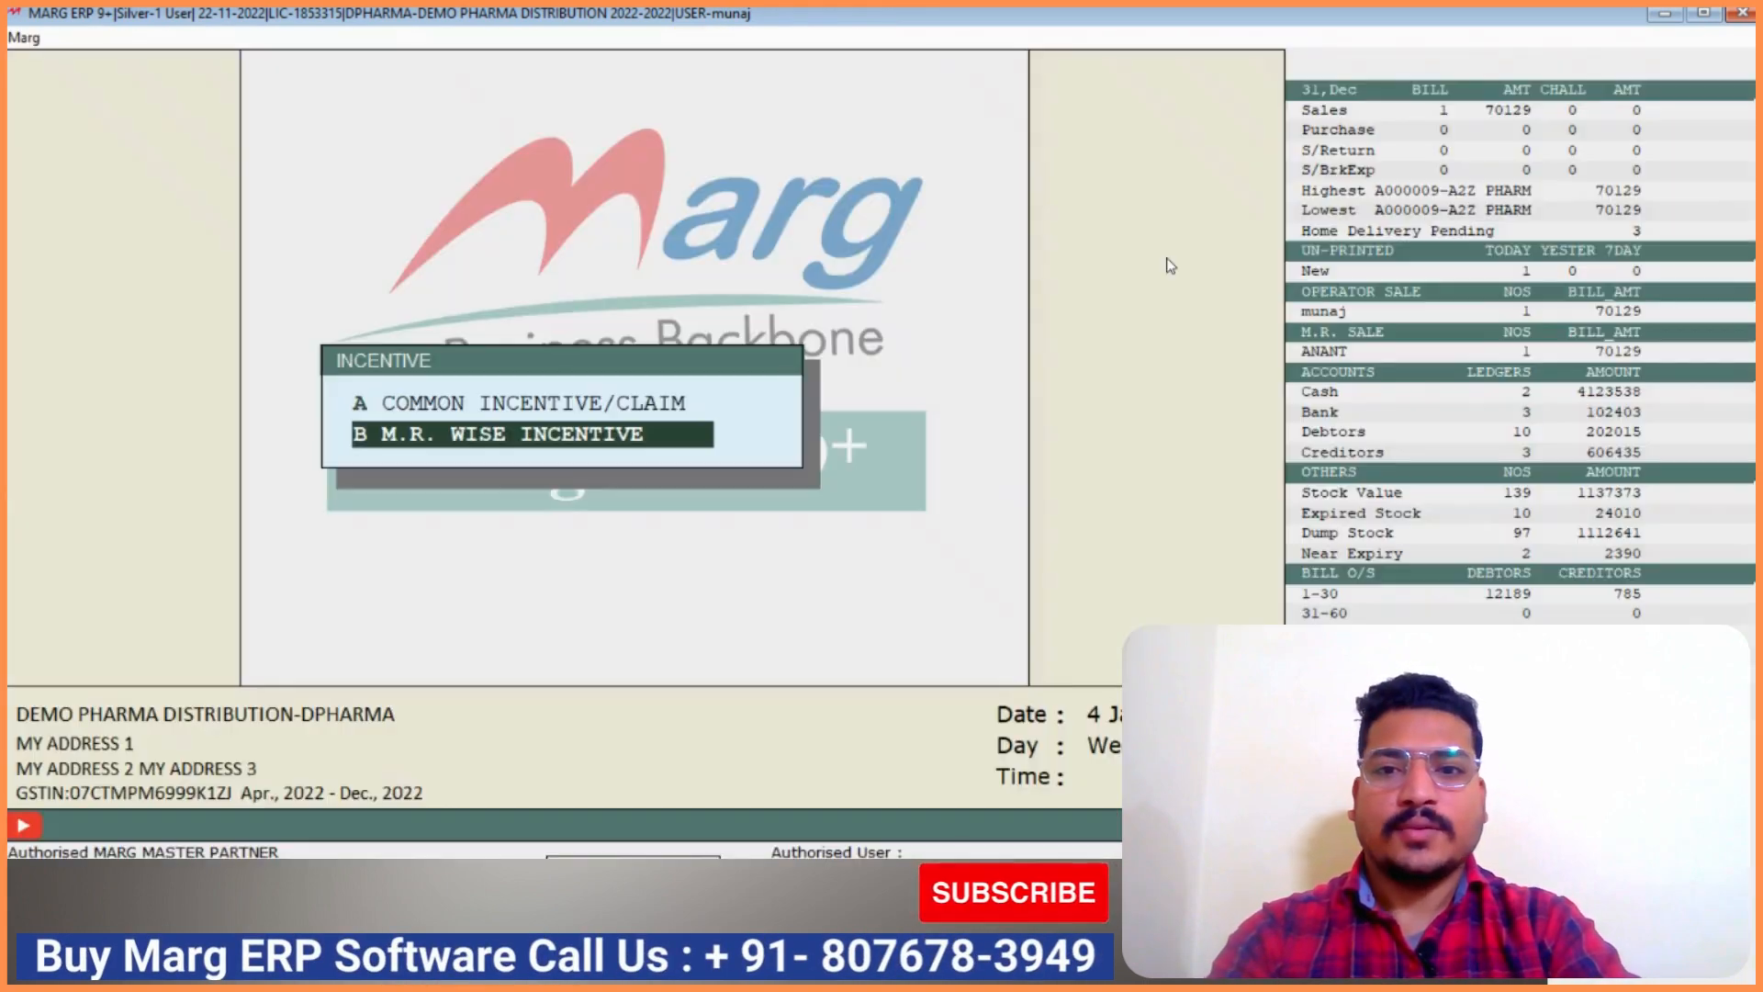
key(Return)
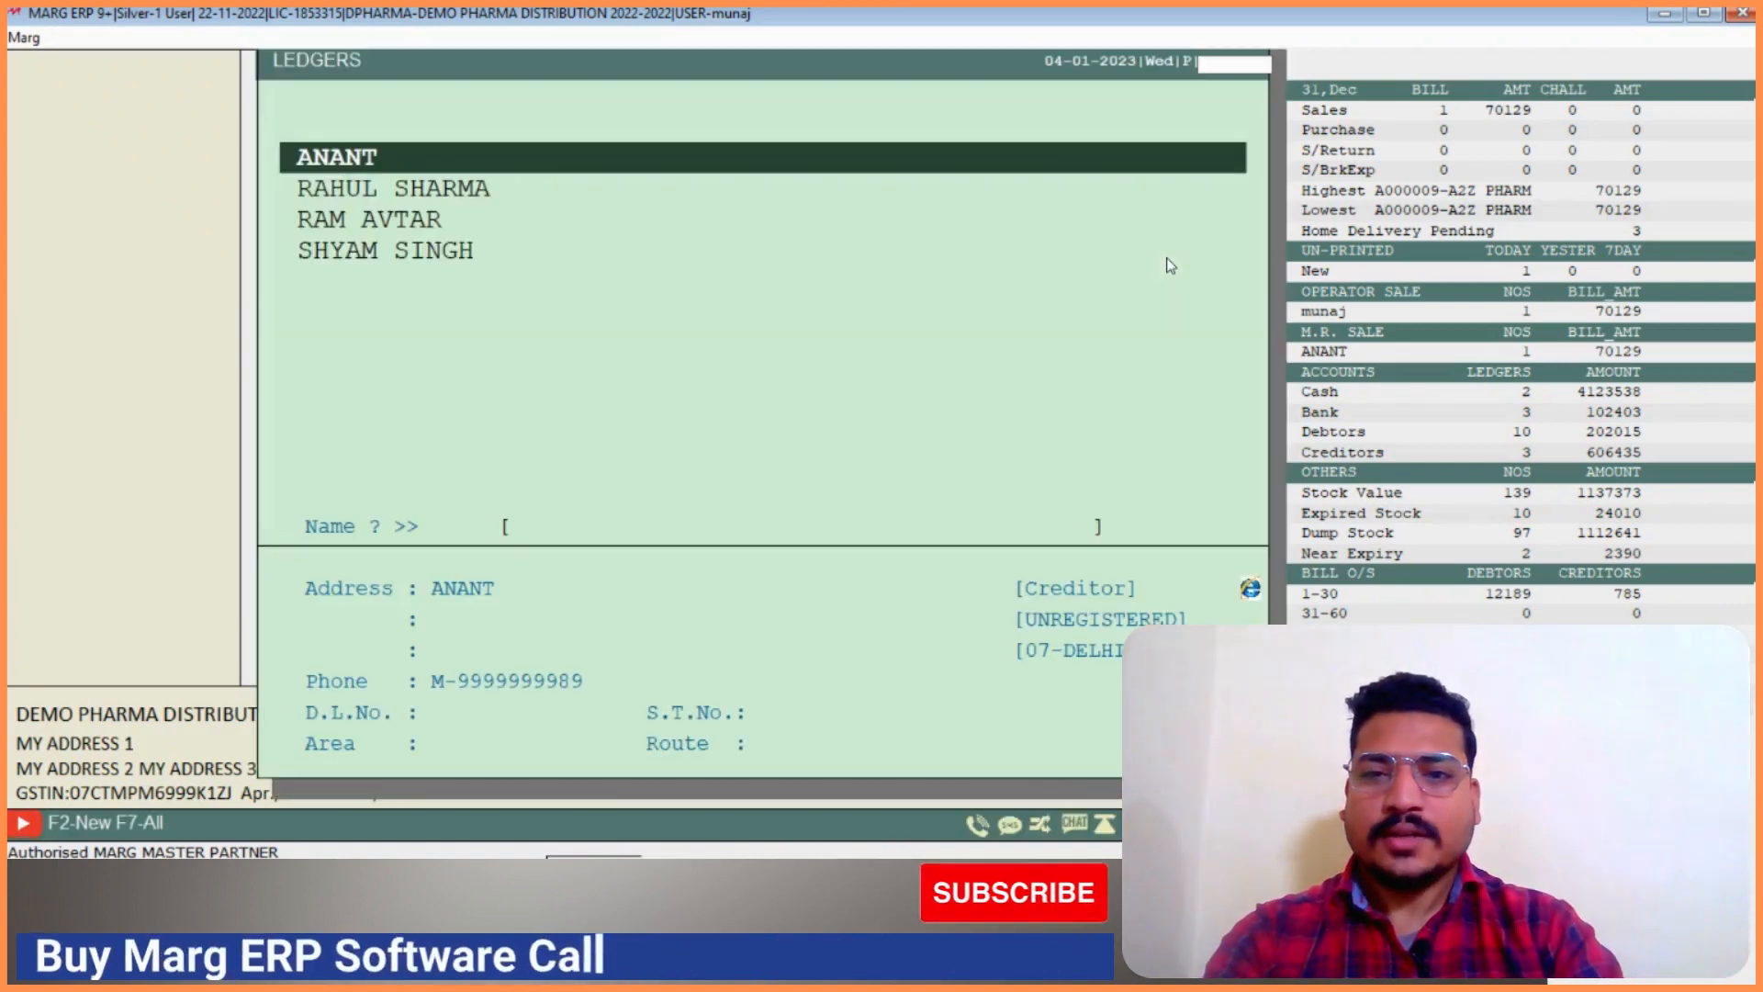
key(Down)
key(Down)
key(Down)
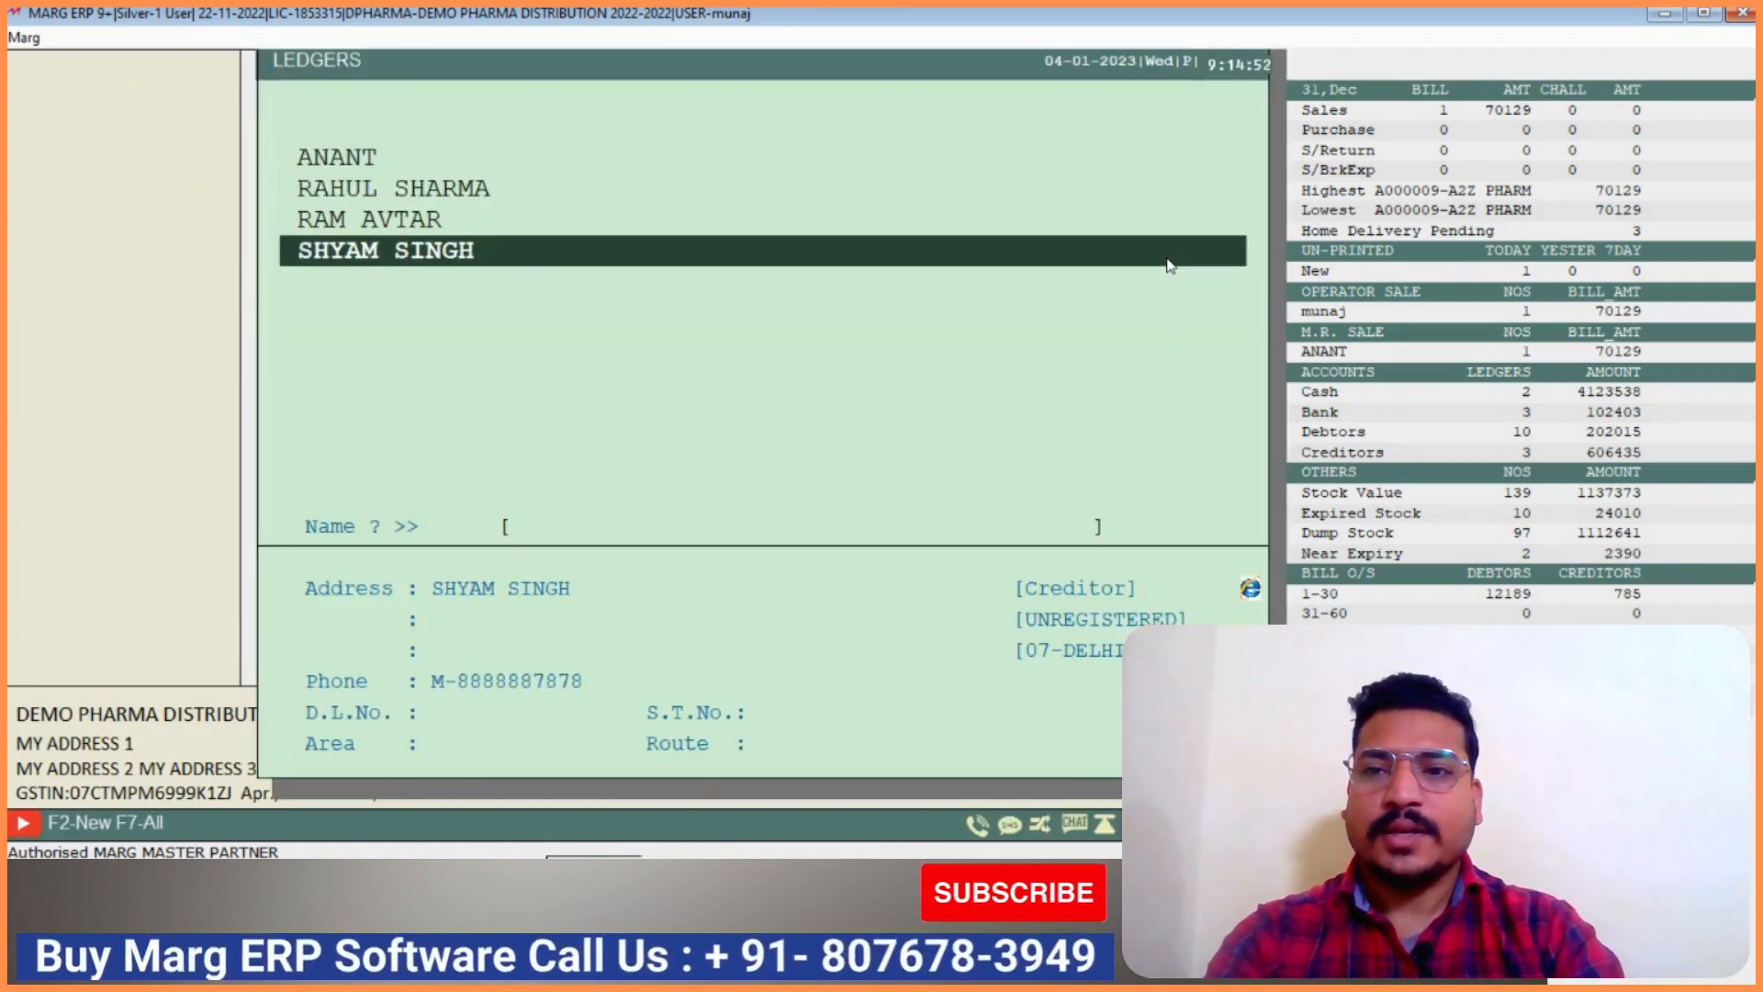
key(Up)
key(Up)
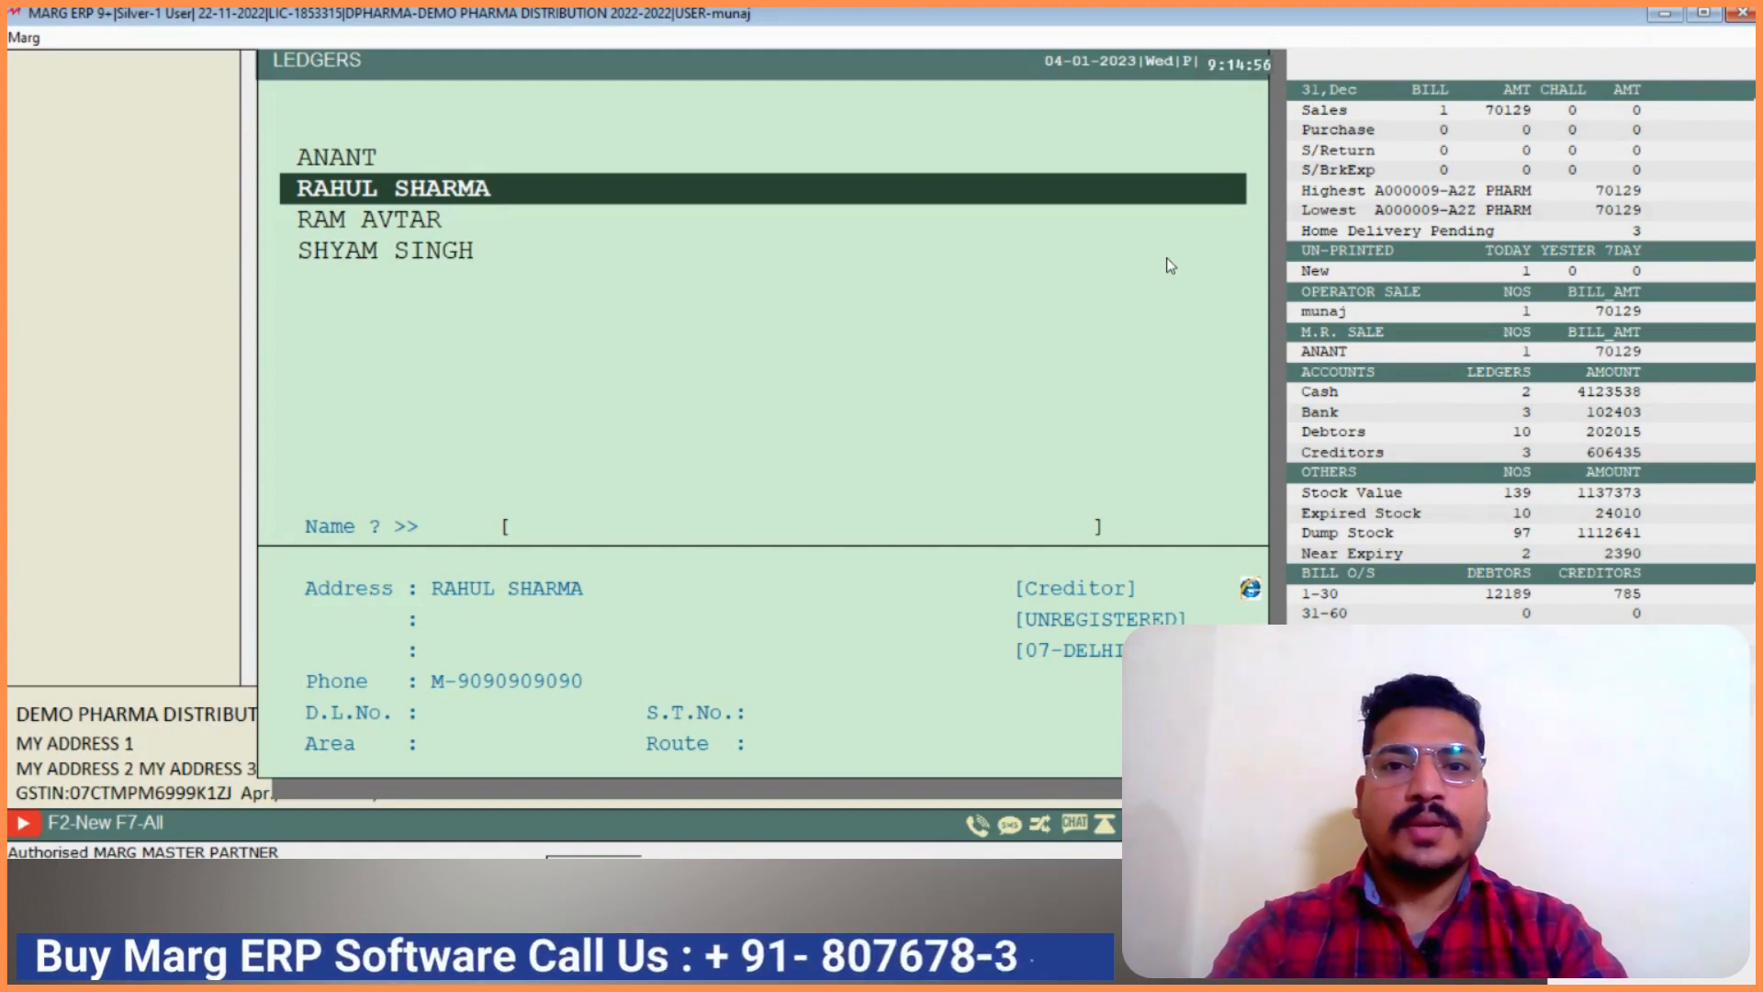
key(Return)
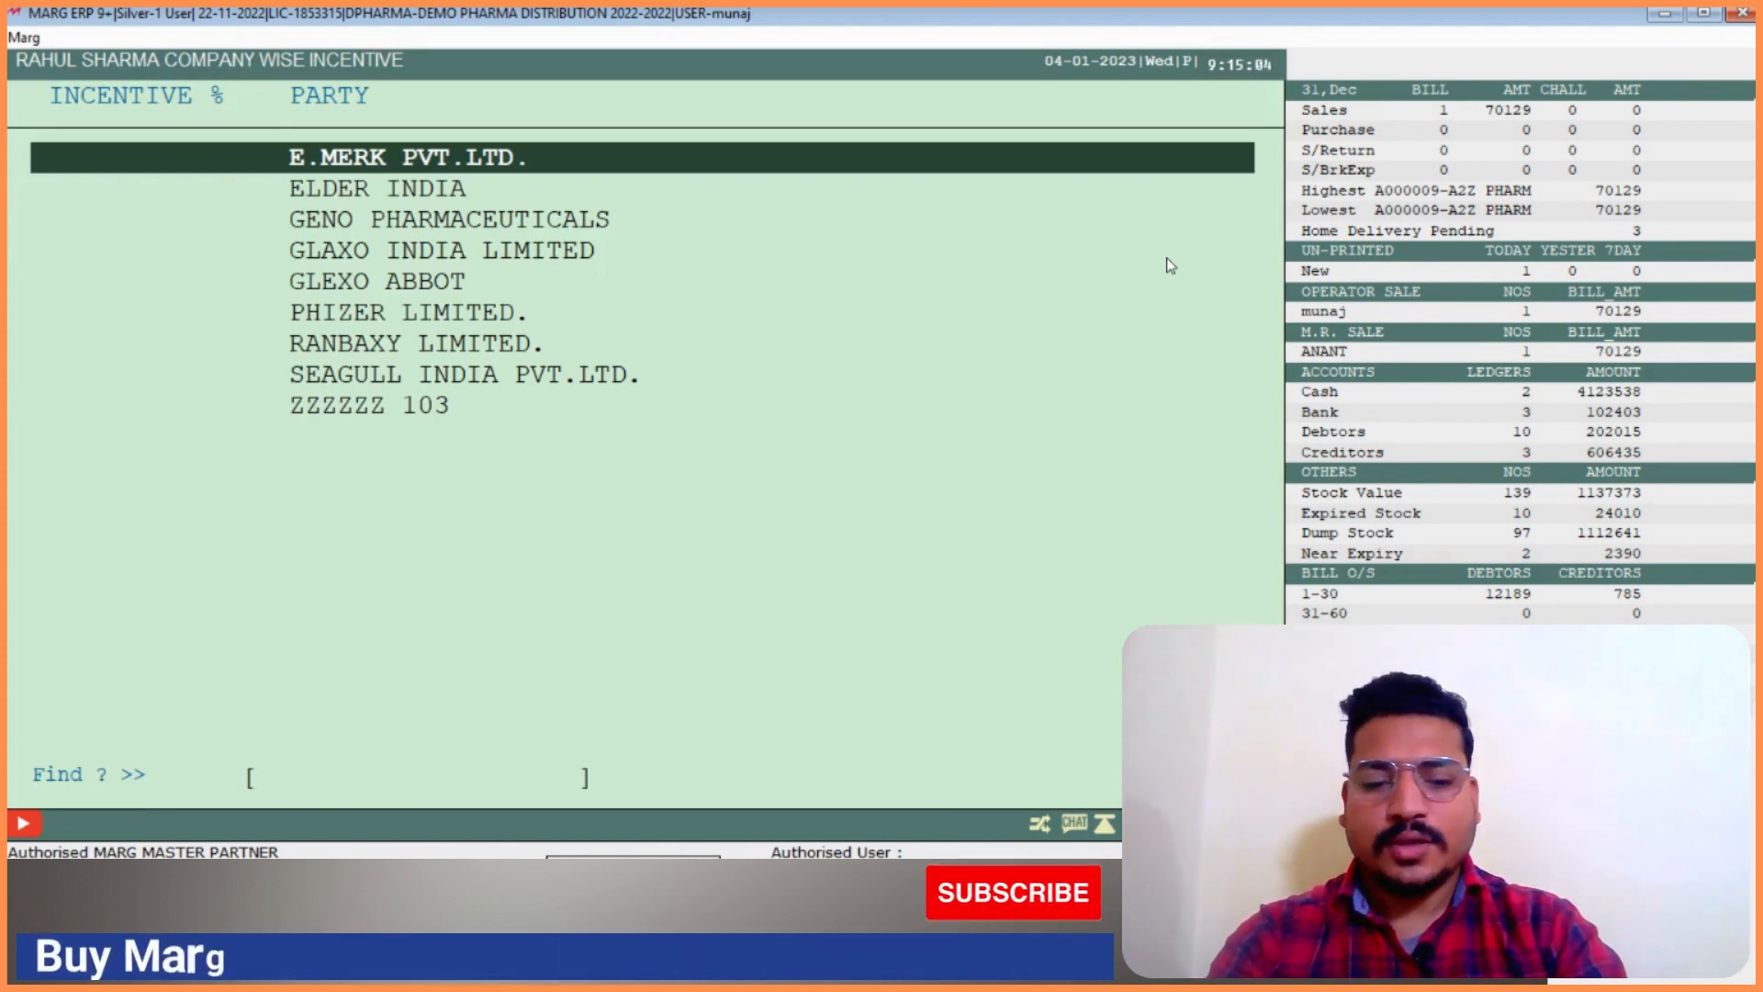
Set the salesman's incentive for RANBAXY LIMITED. to 10%
key(Down)
key(Down)
key(End)
key(Up)
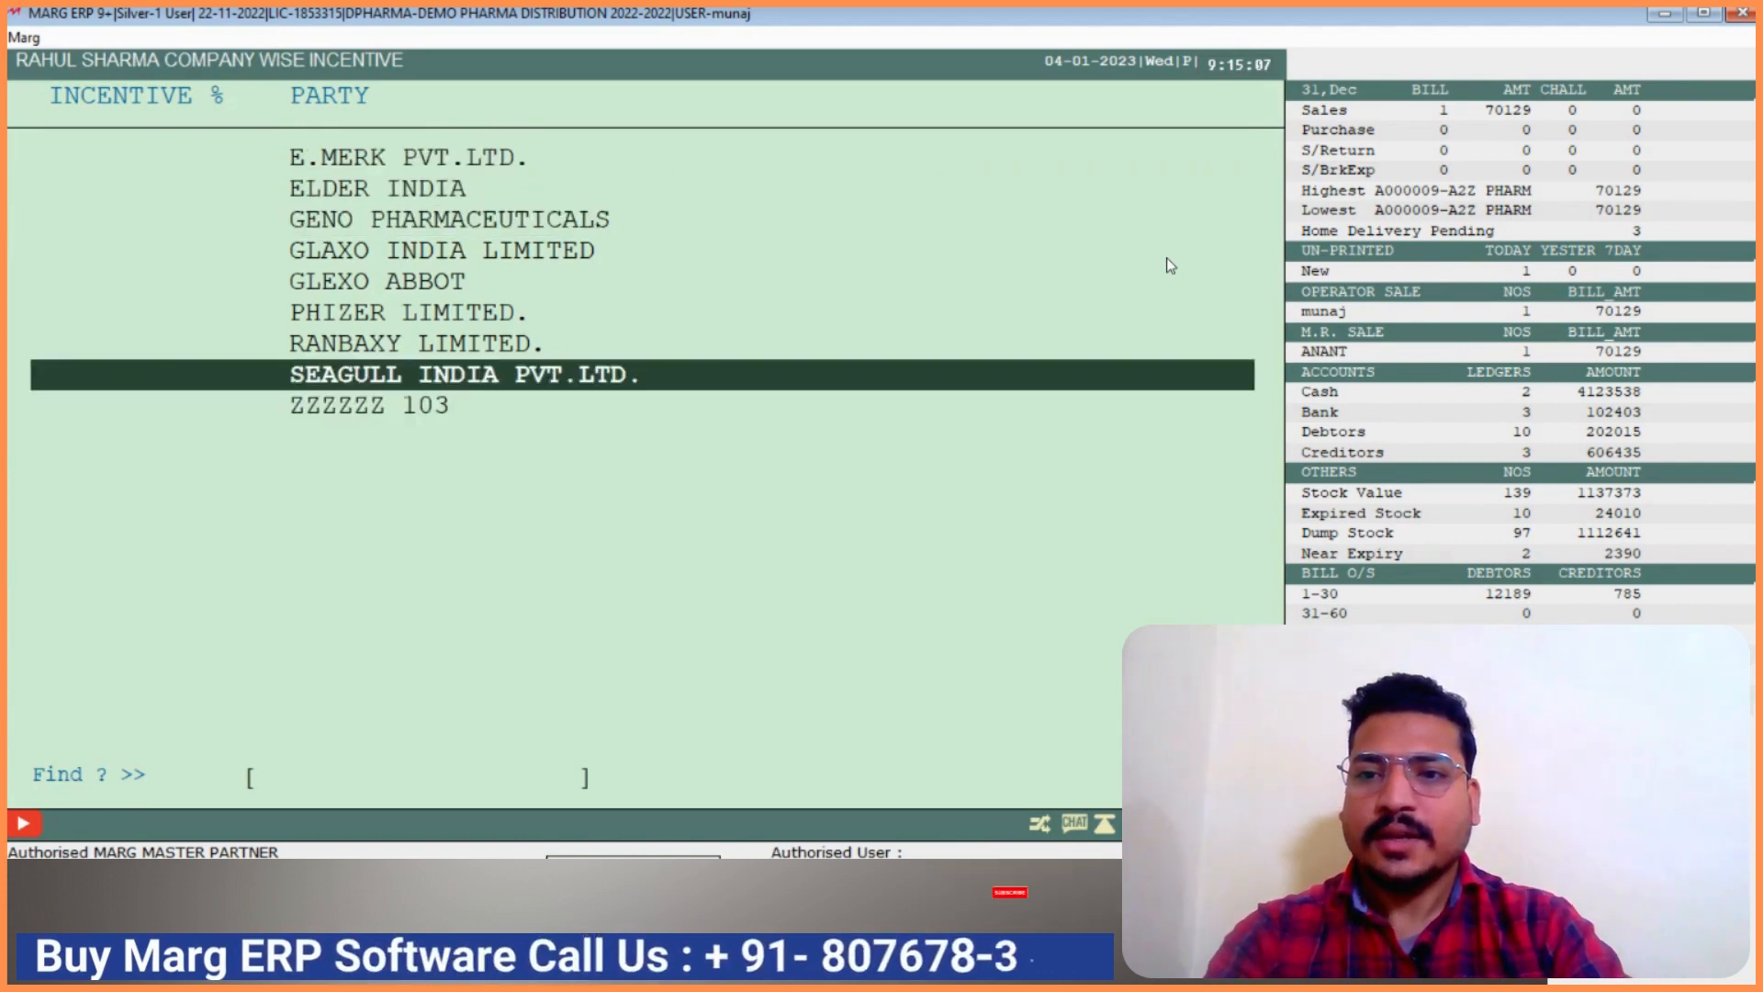
key(Up)
key(Return)
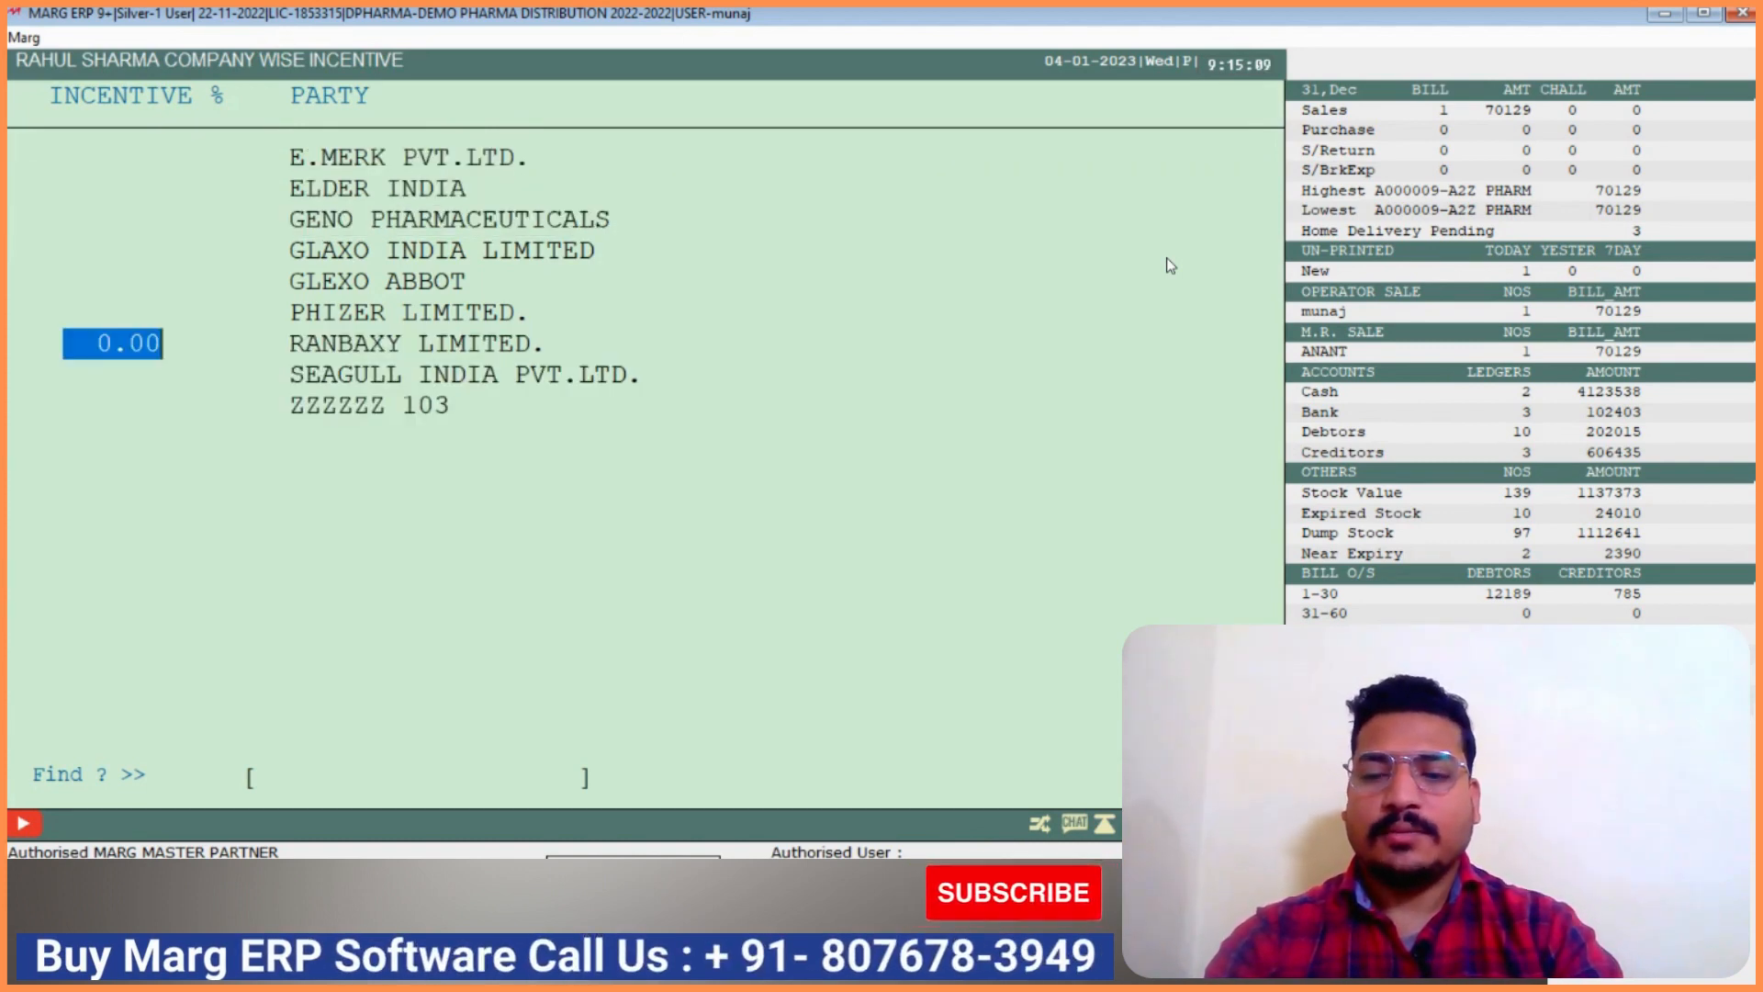
text(10)
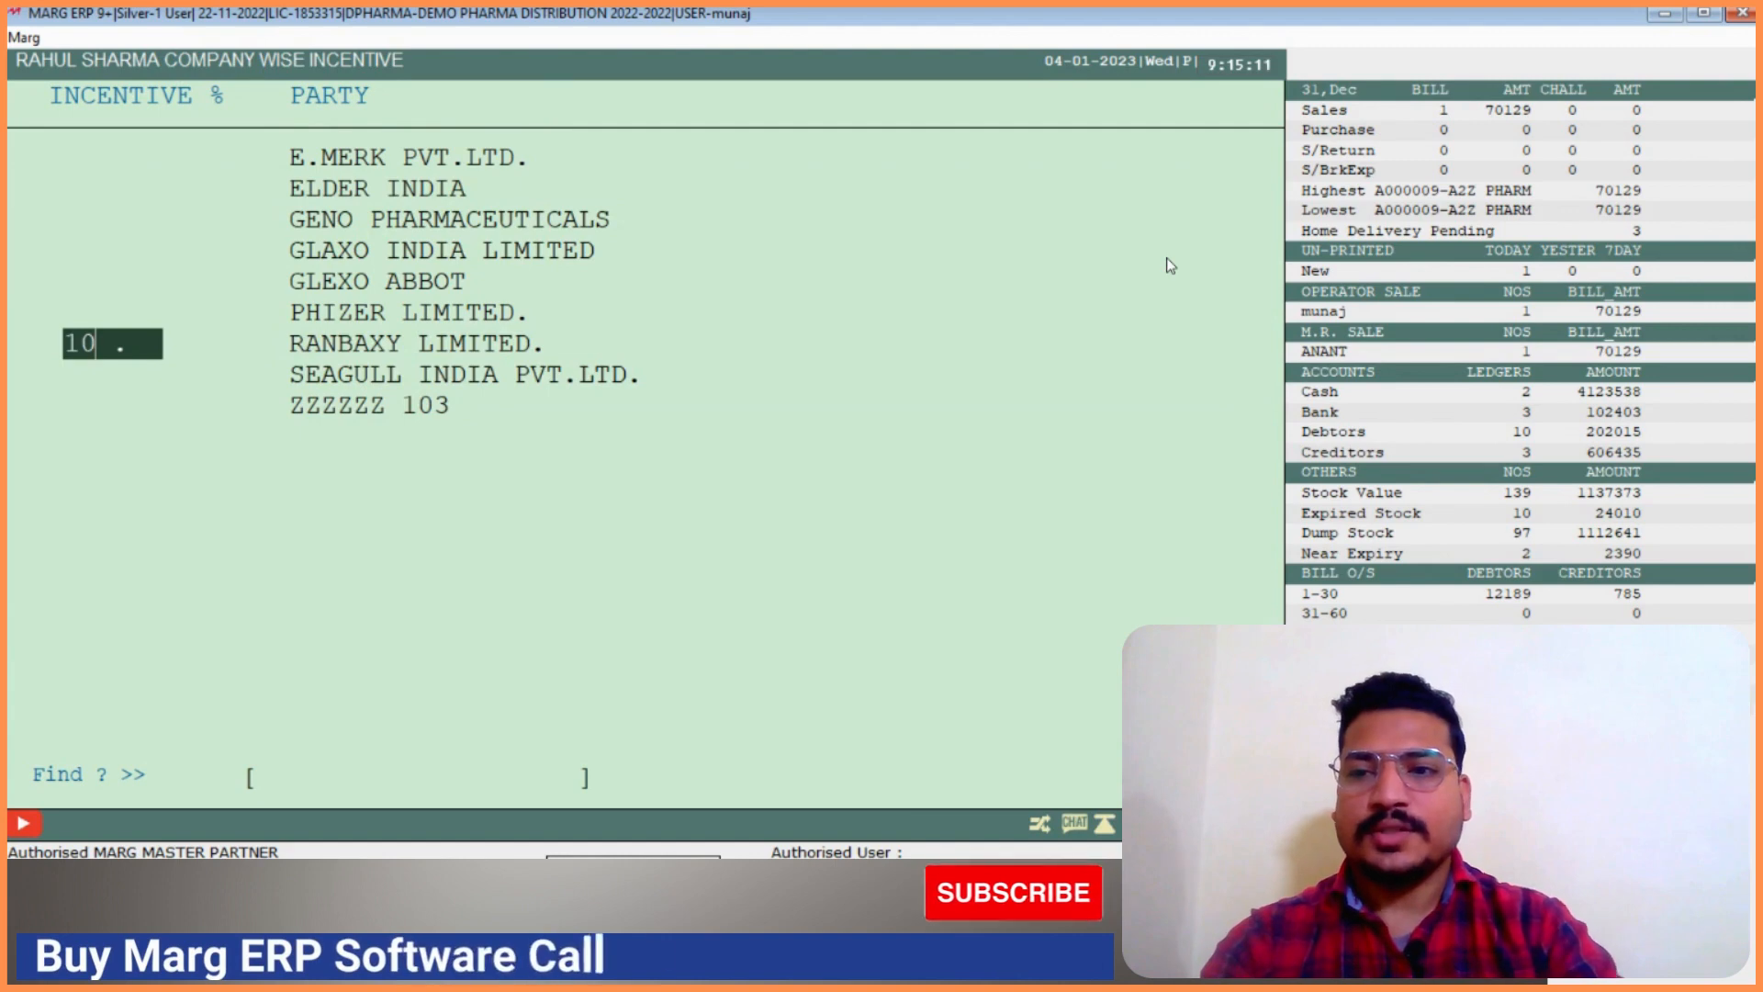
key(Return)
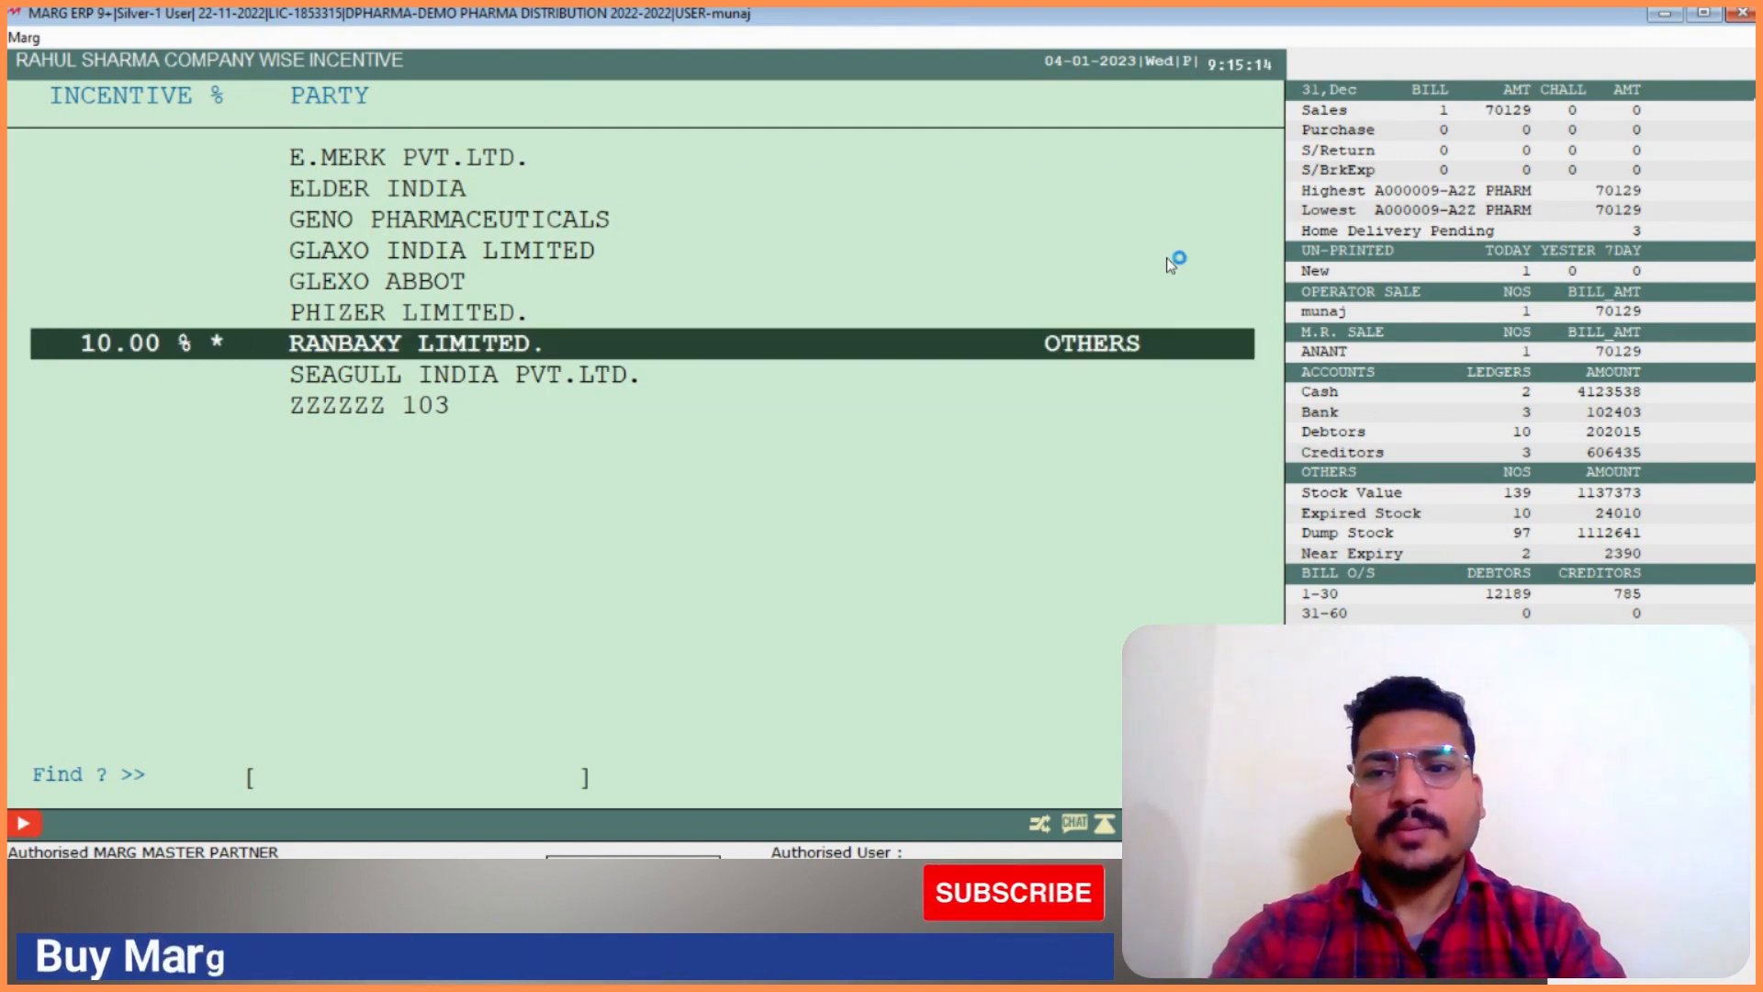
Set the salesman's incentive for GLEXO ABBOT to 25% and close the company-wise incentive list
key(Up)
key(Up)
key(Up)
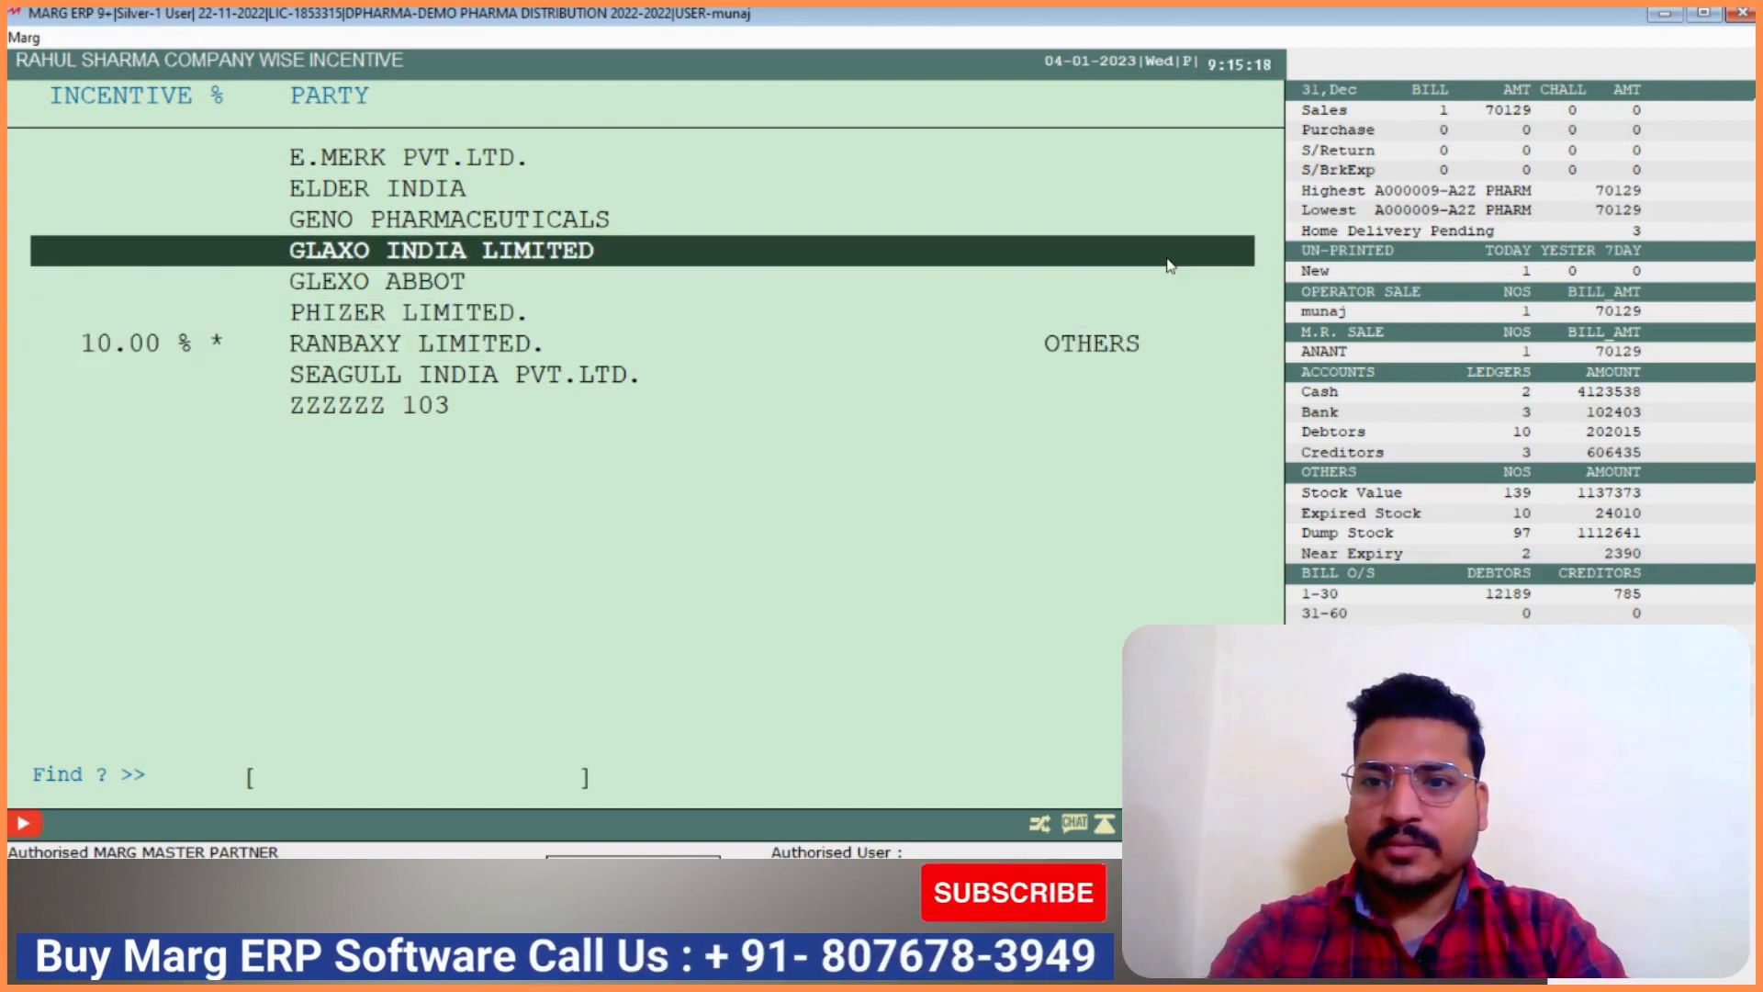
key(Down)
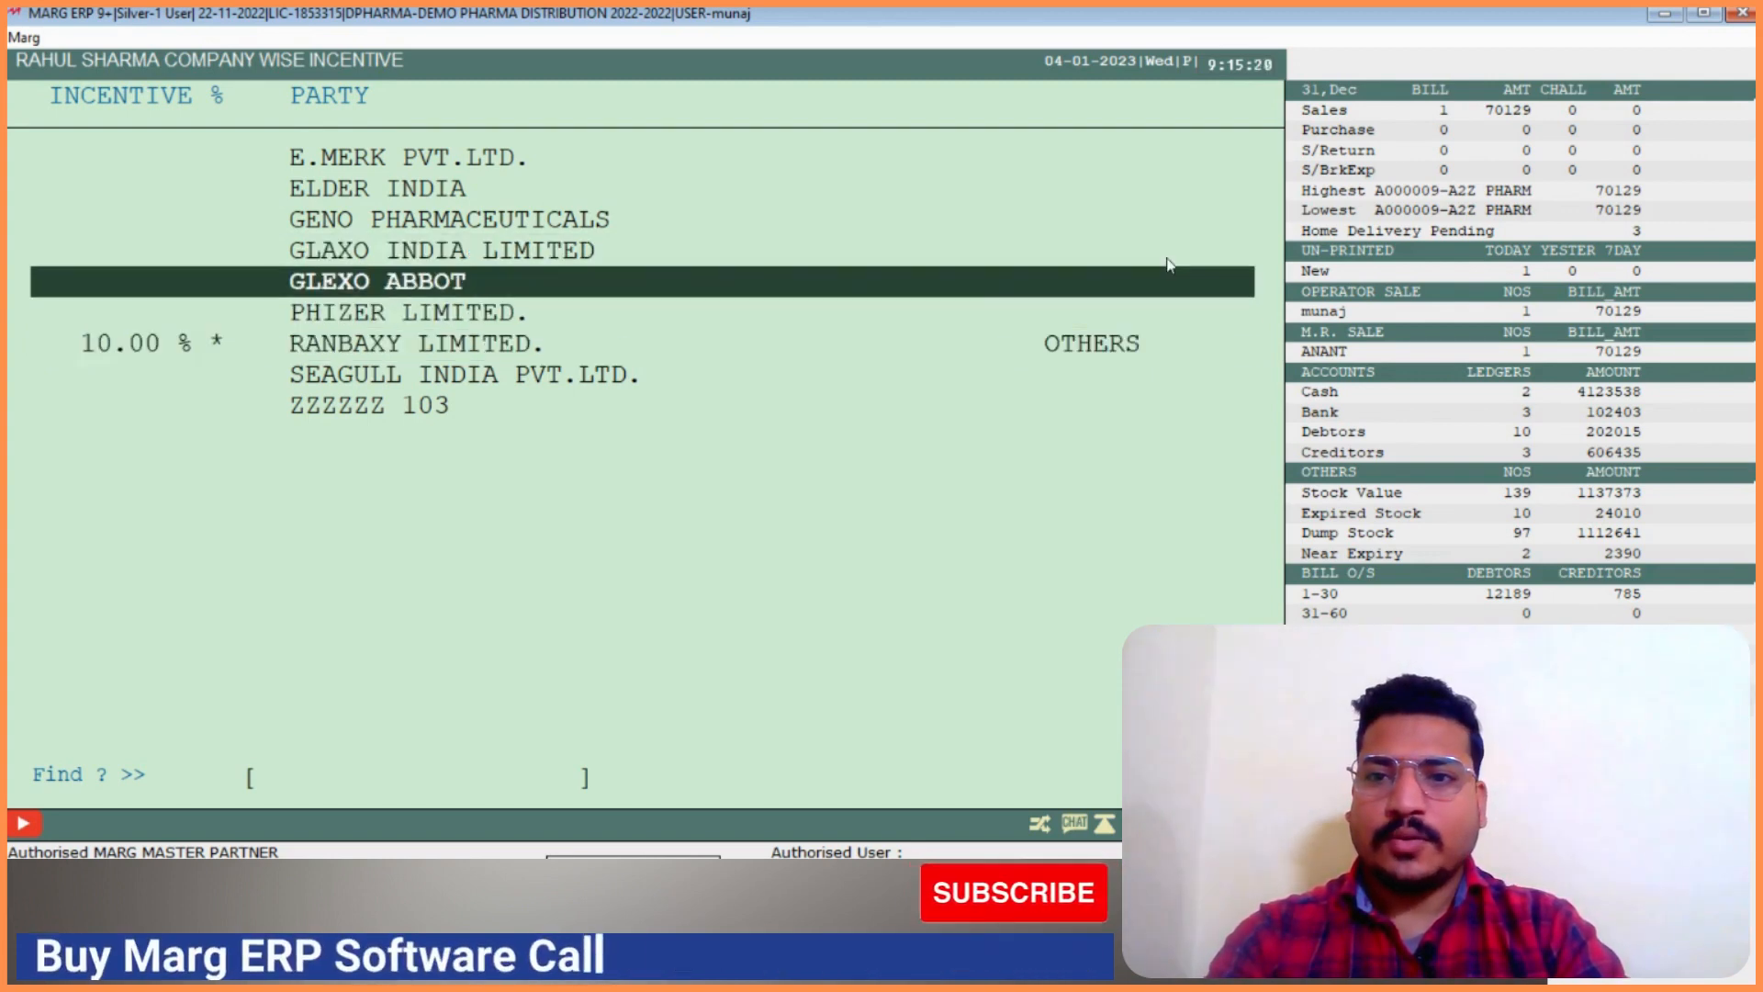
key(Return)
text(25 .)
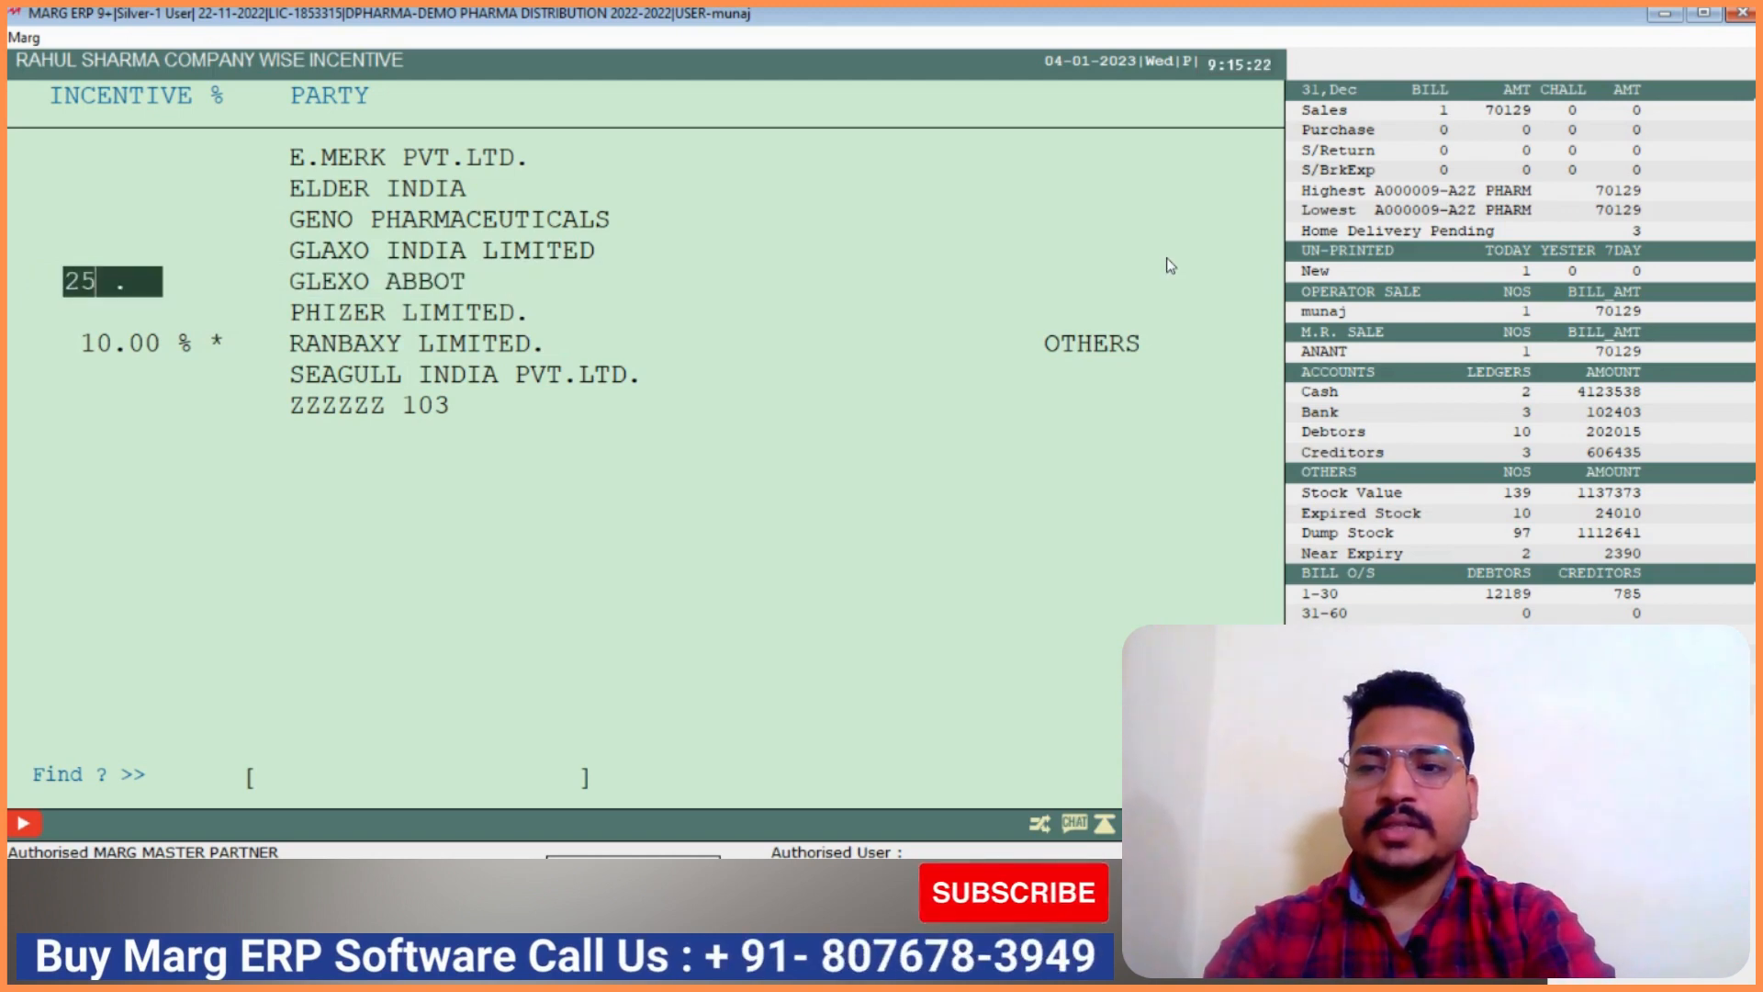
key(Return)
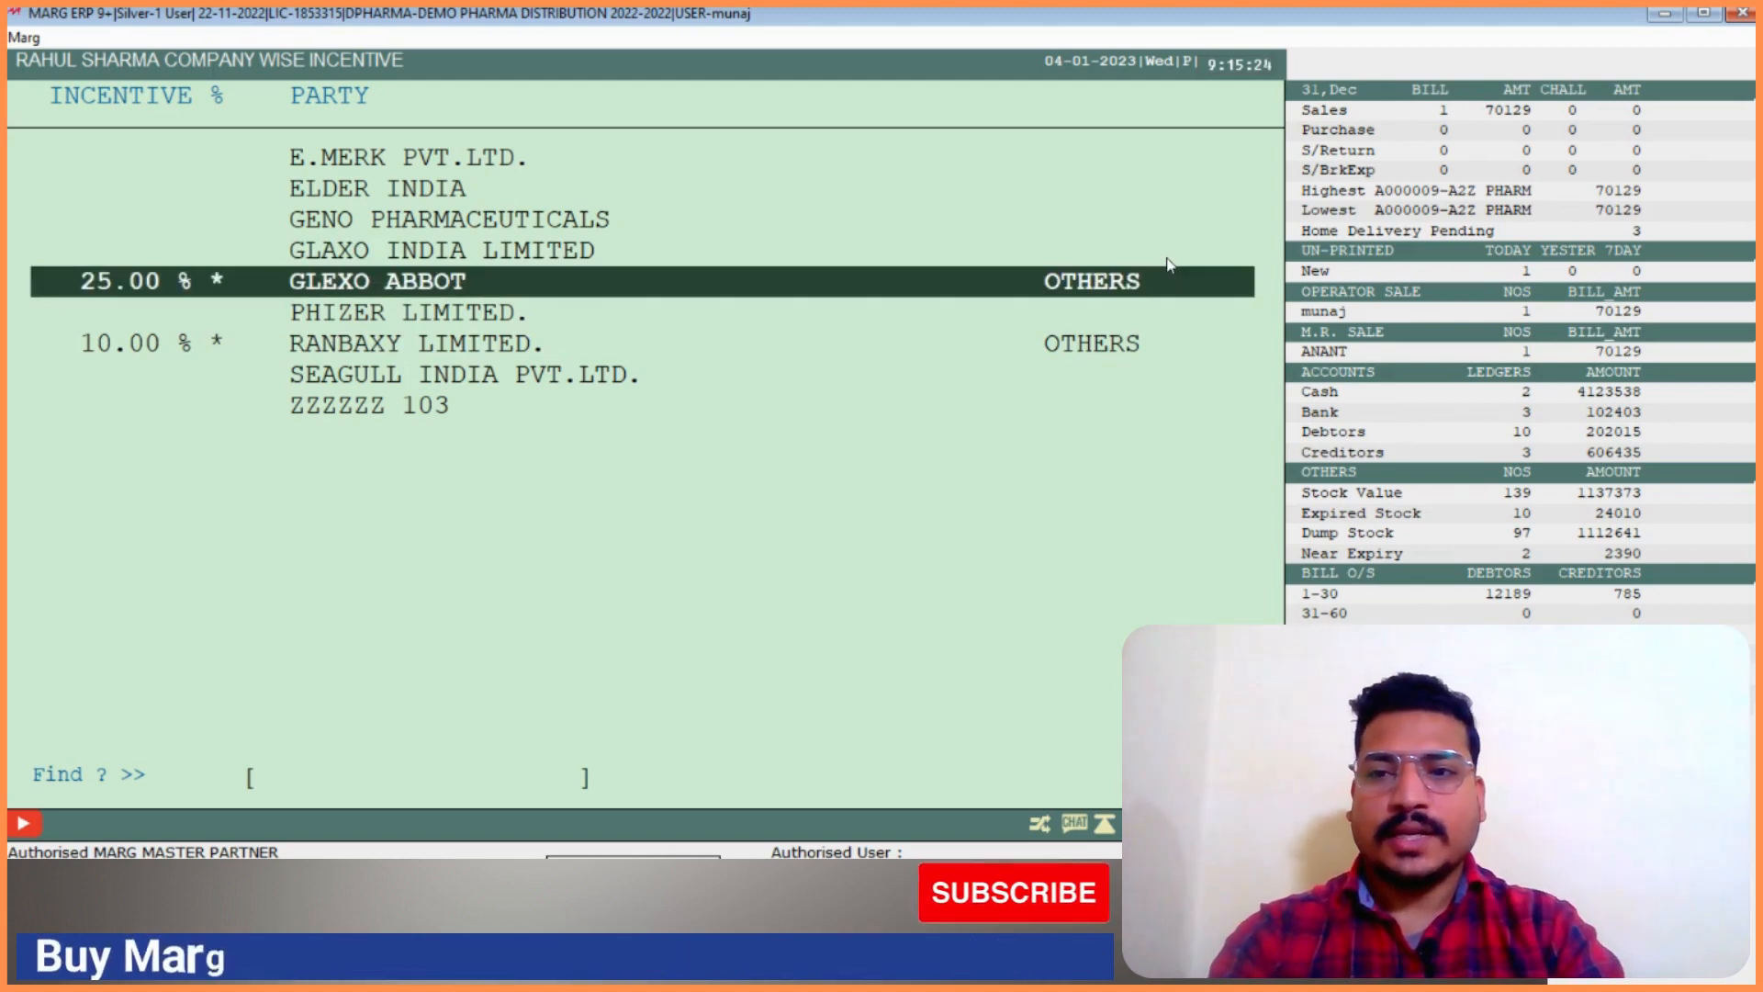
key(Down)
key(Down)
key(Down)
key(Down)
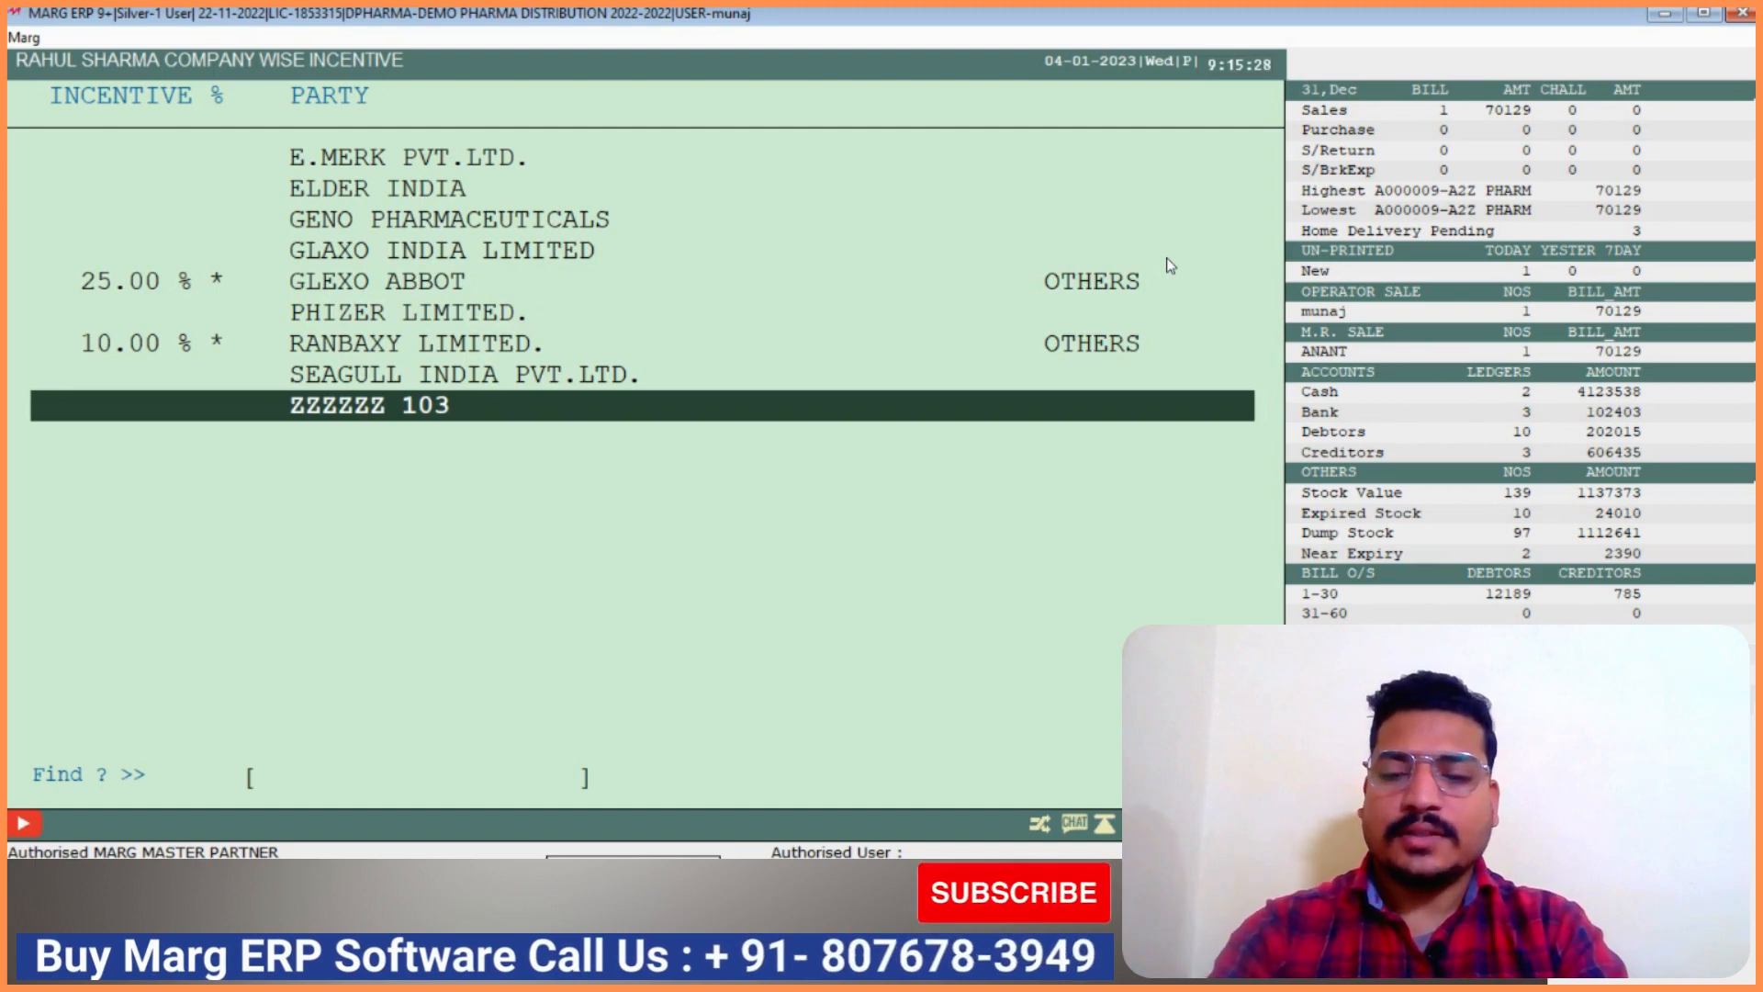
key(Escape)
key(Escape)
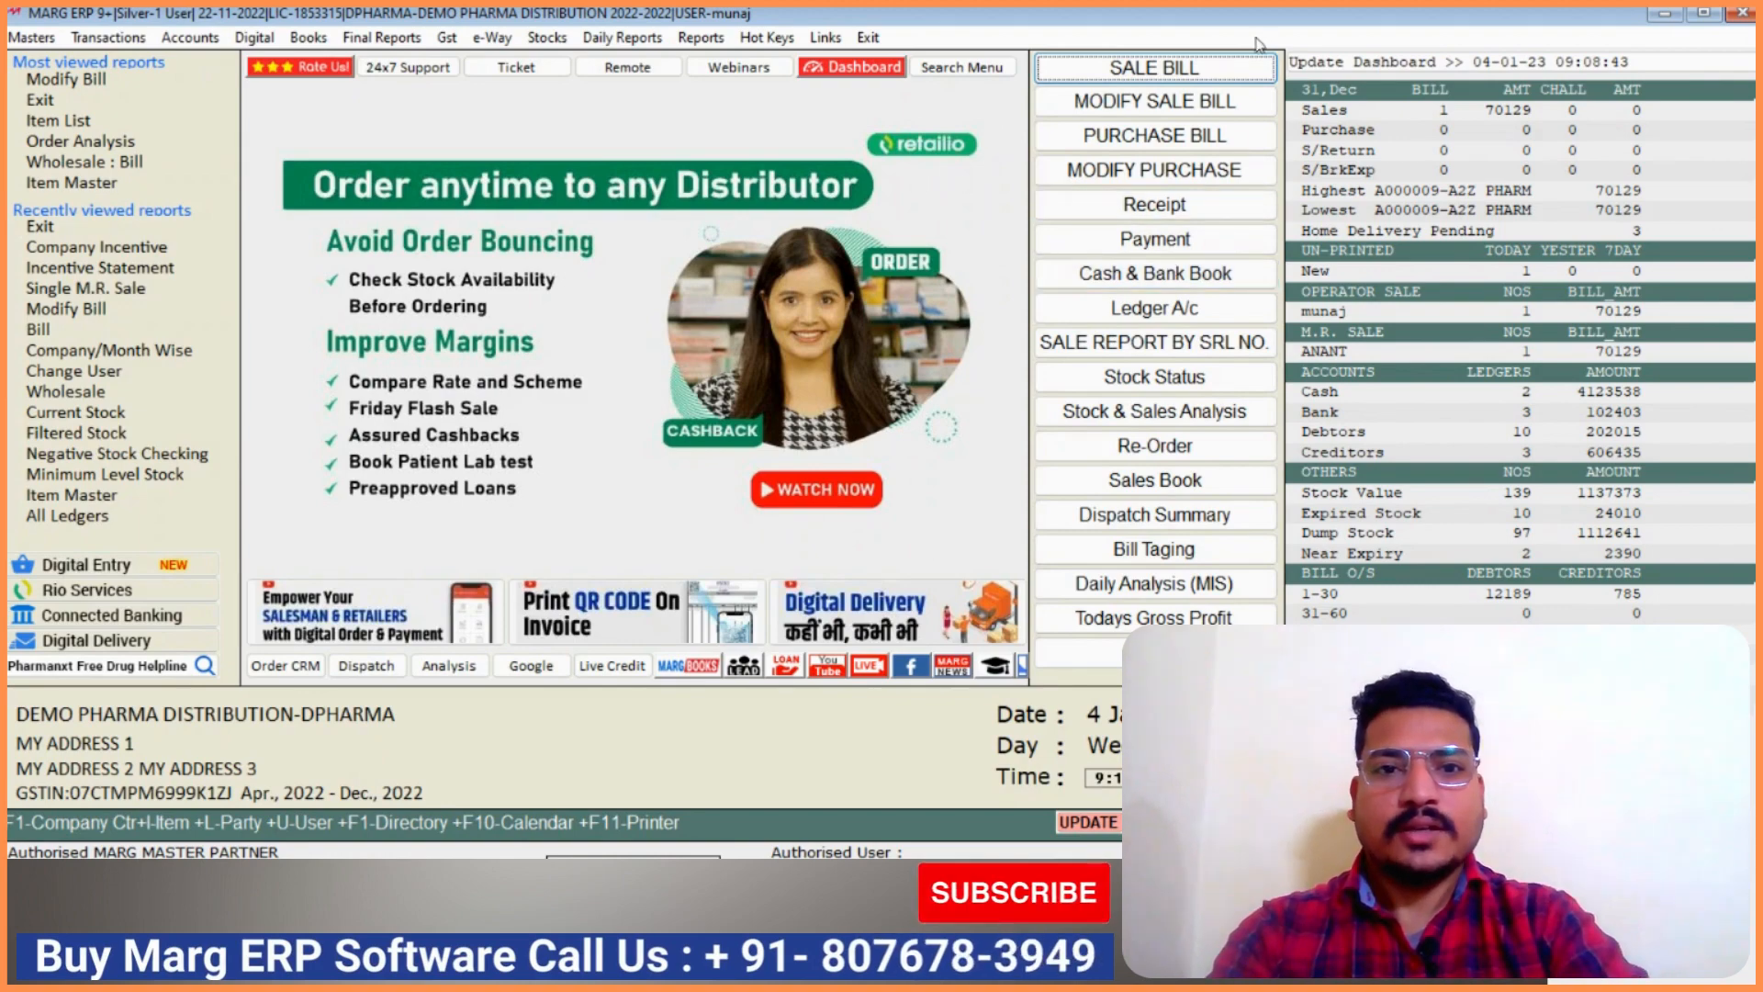
Start a new sale bill for AHUJA MEDICINE CENTRE dated 31-12-2022 and assign the newly created salesman to it
click(1136, 64)
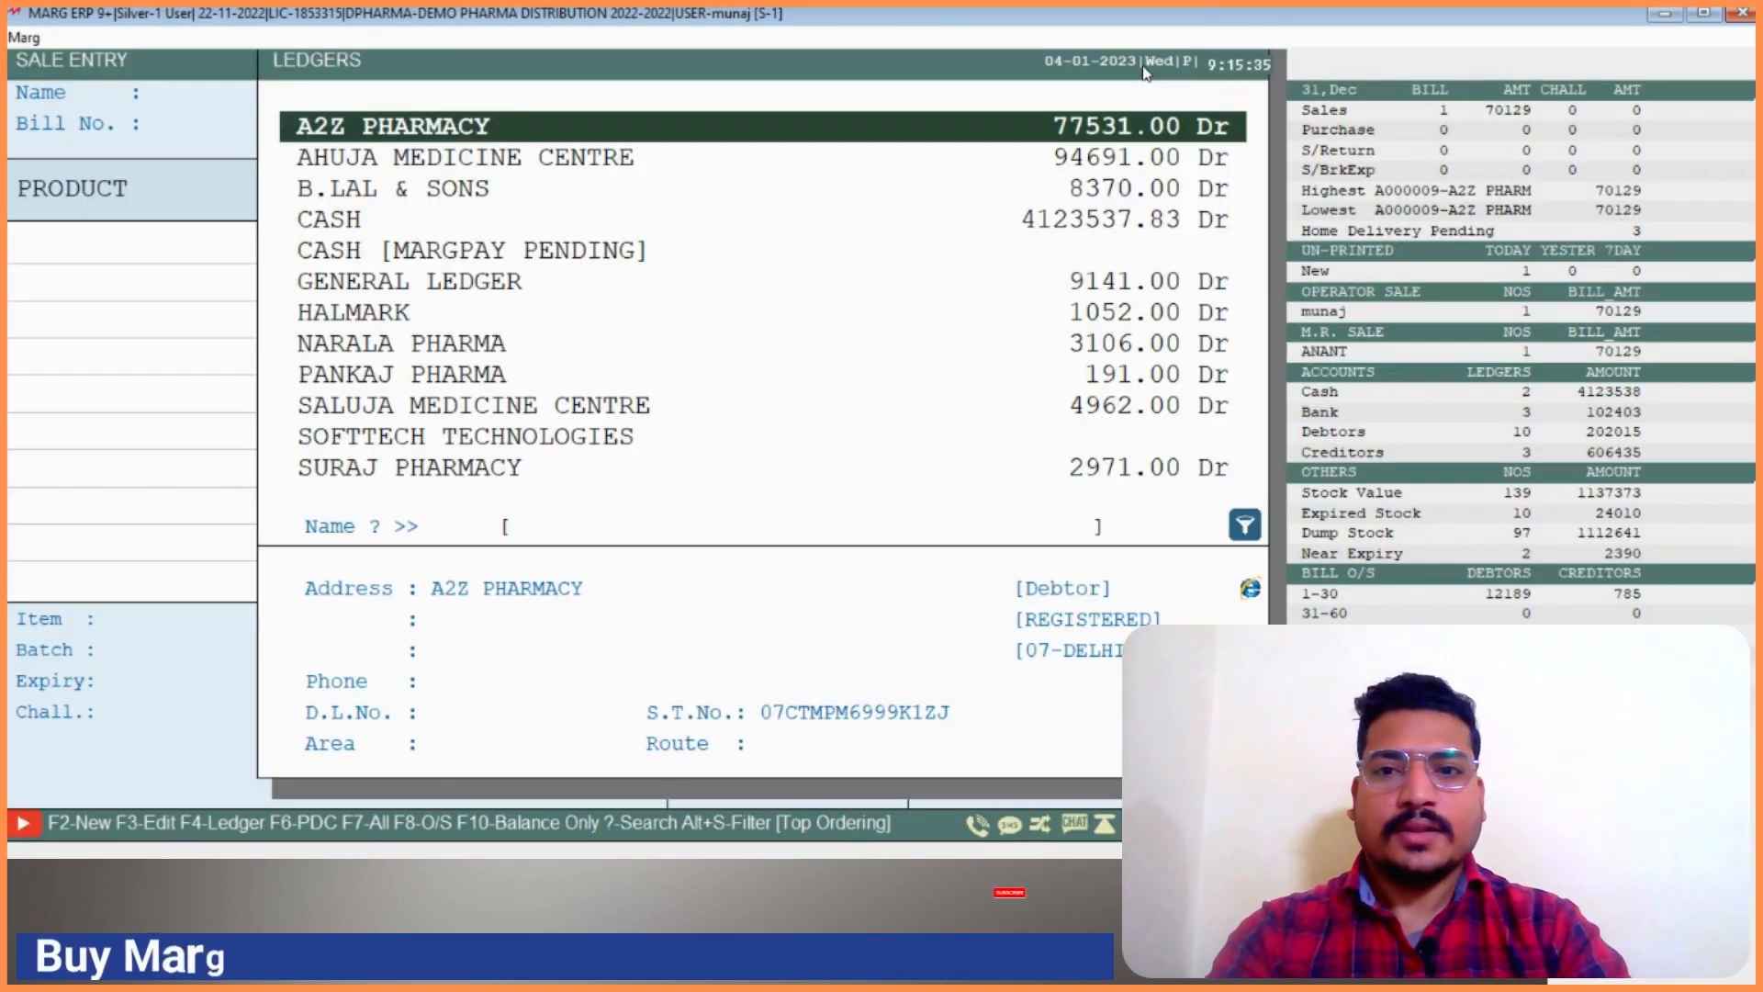
key(Down)
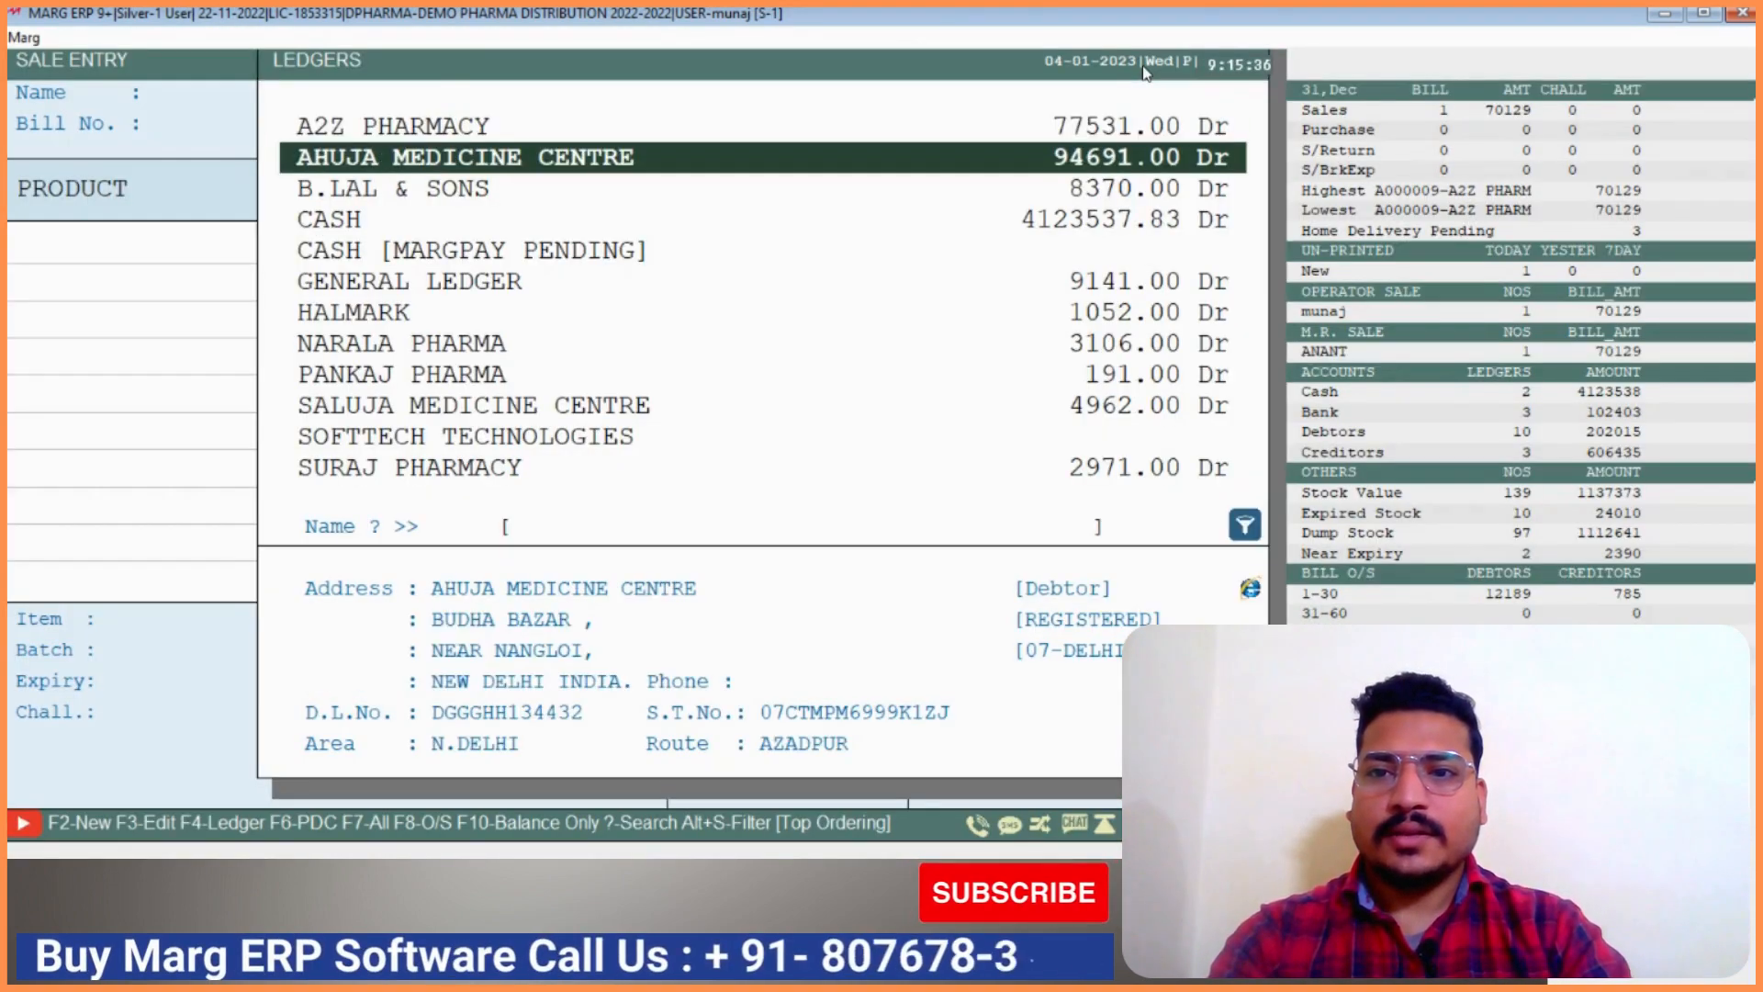
key(Return)
key(Return)
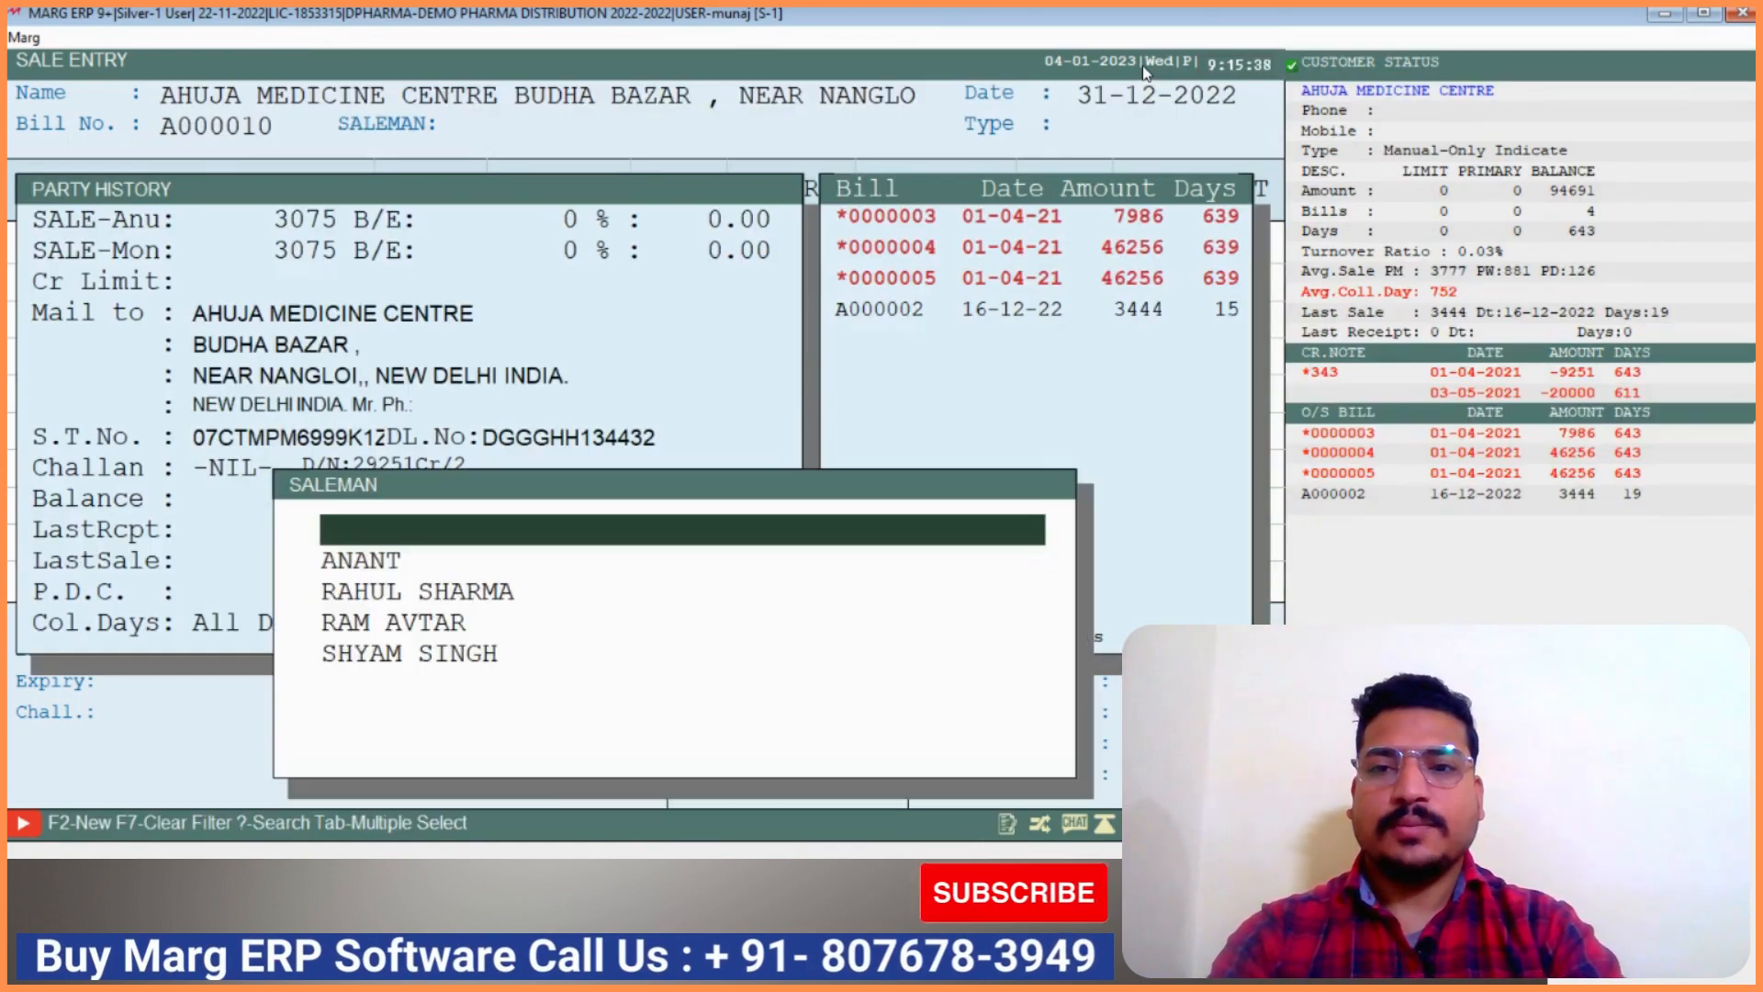
key(Down)
key(Down)
key(Return)
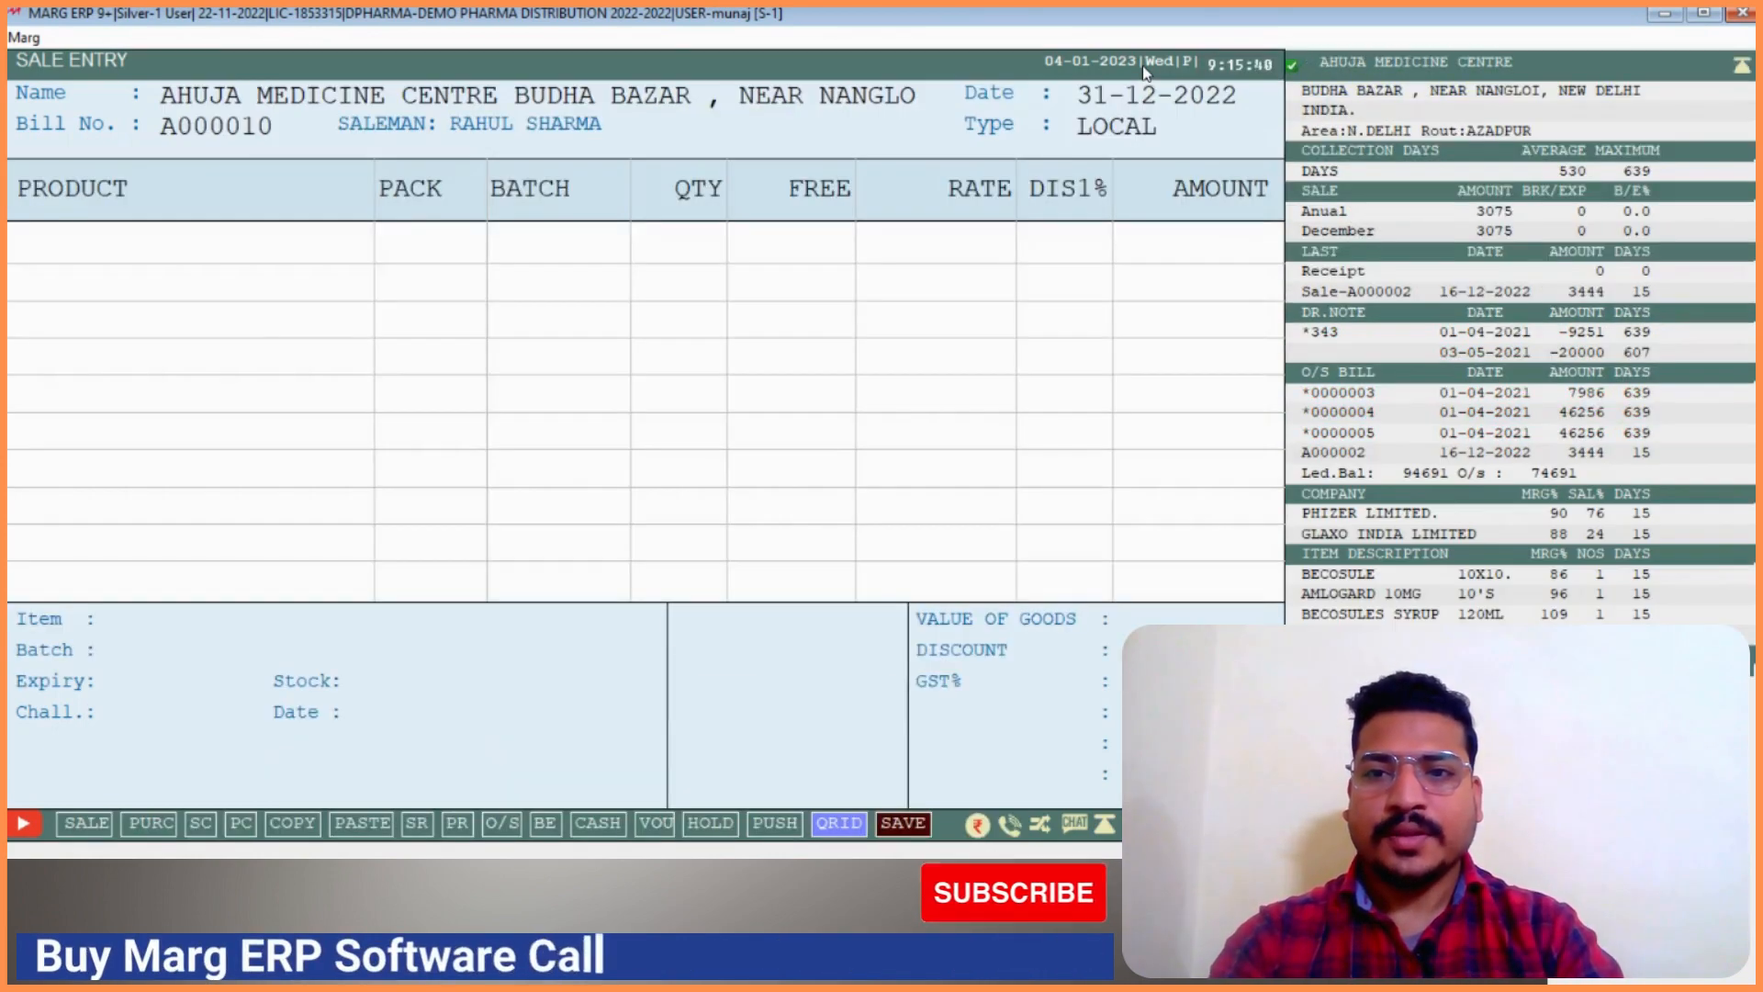
Open the item filter for the bill's first product line and set Selected Company to Yes
key(Return)
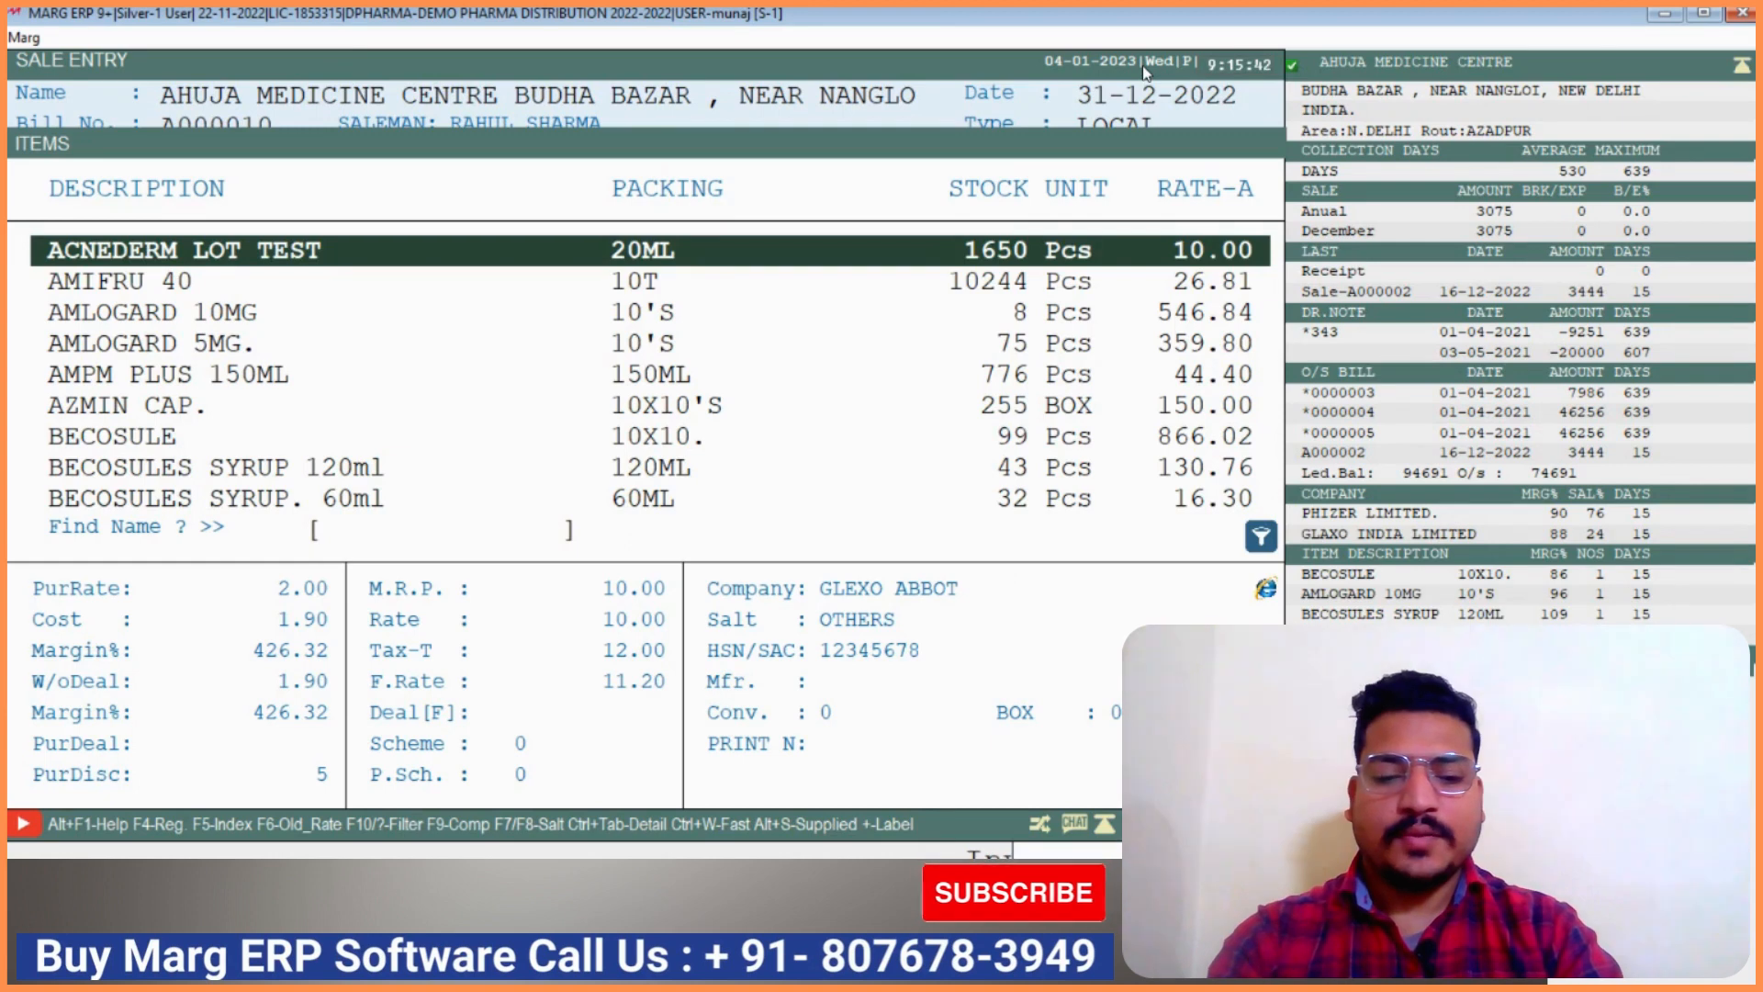
key(F10)
key(Escape)
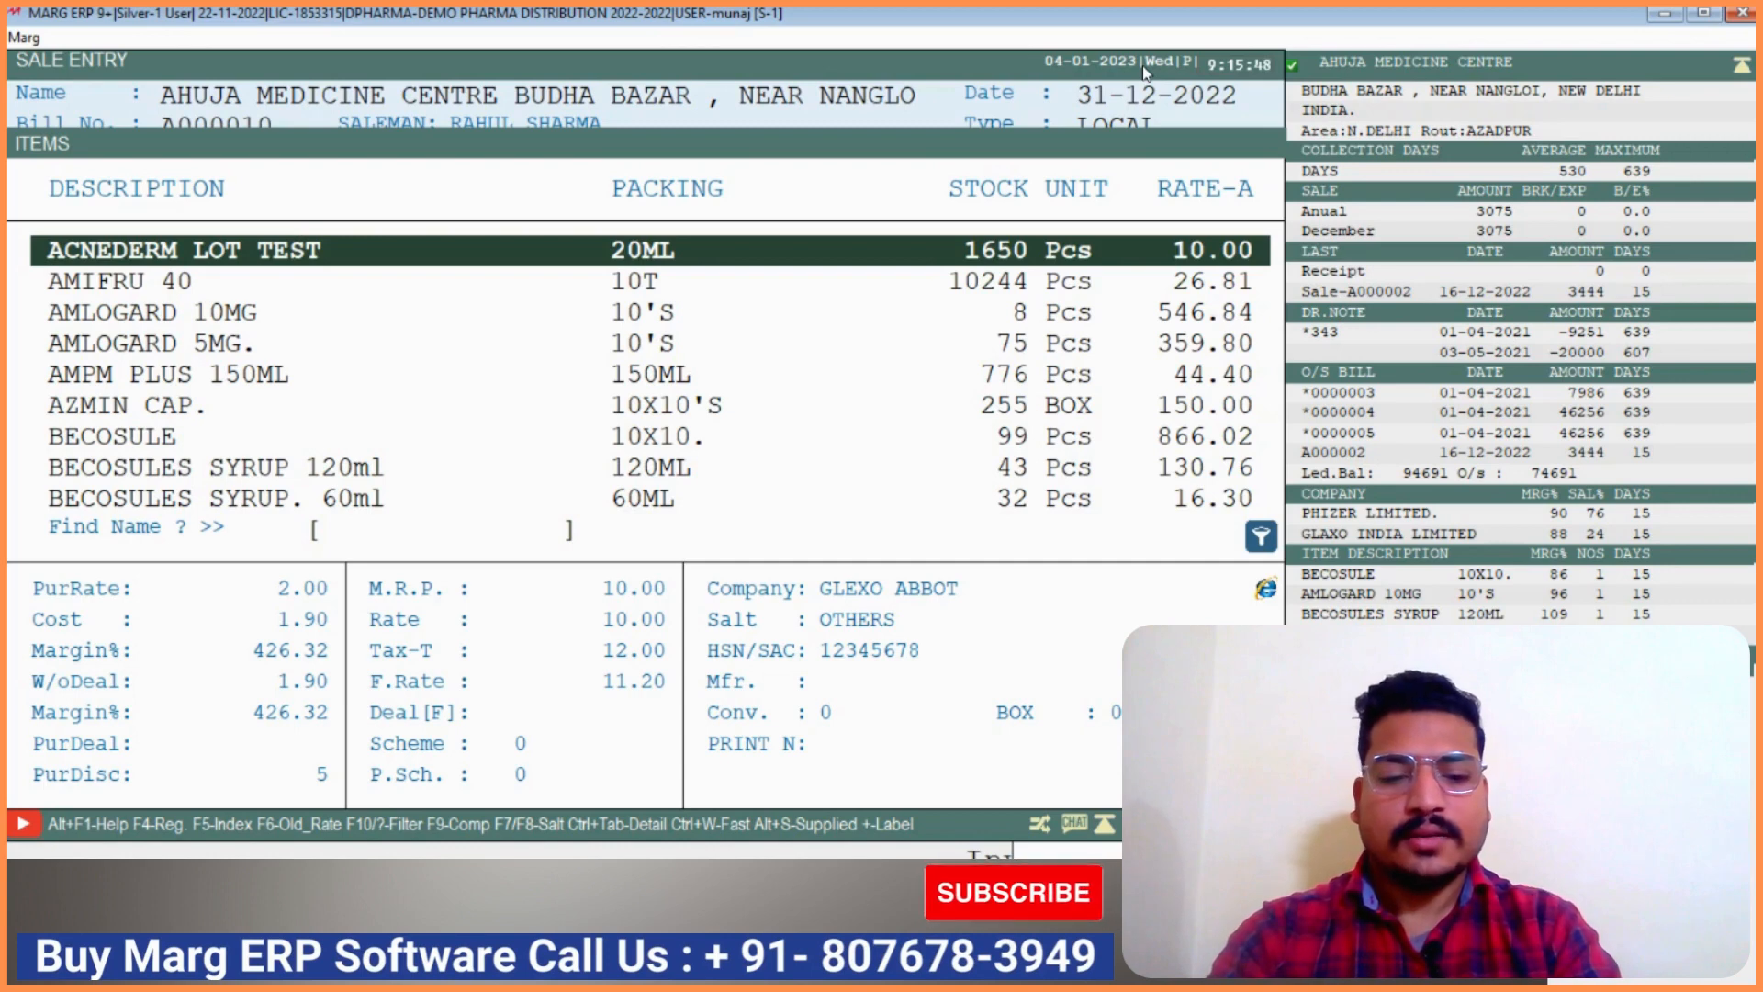
key(F10)
key(Return)
key(Return)
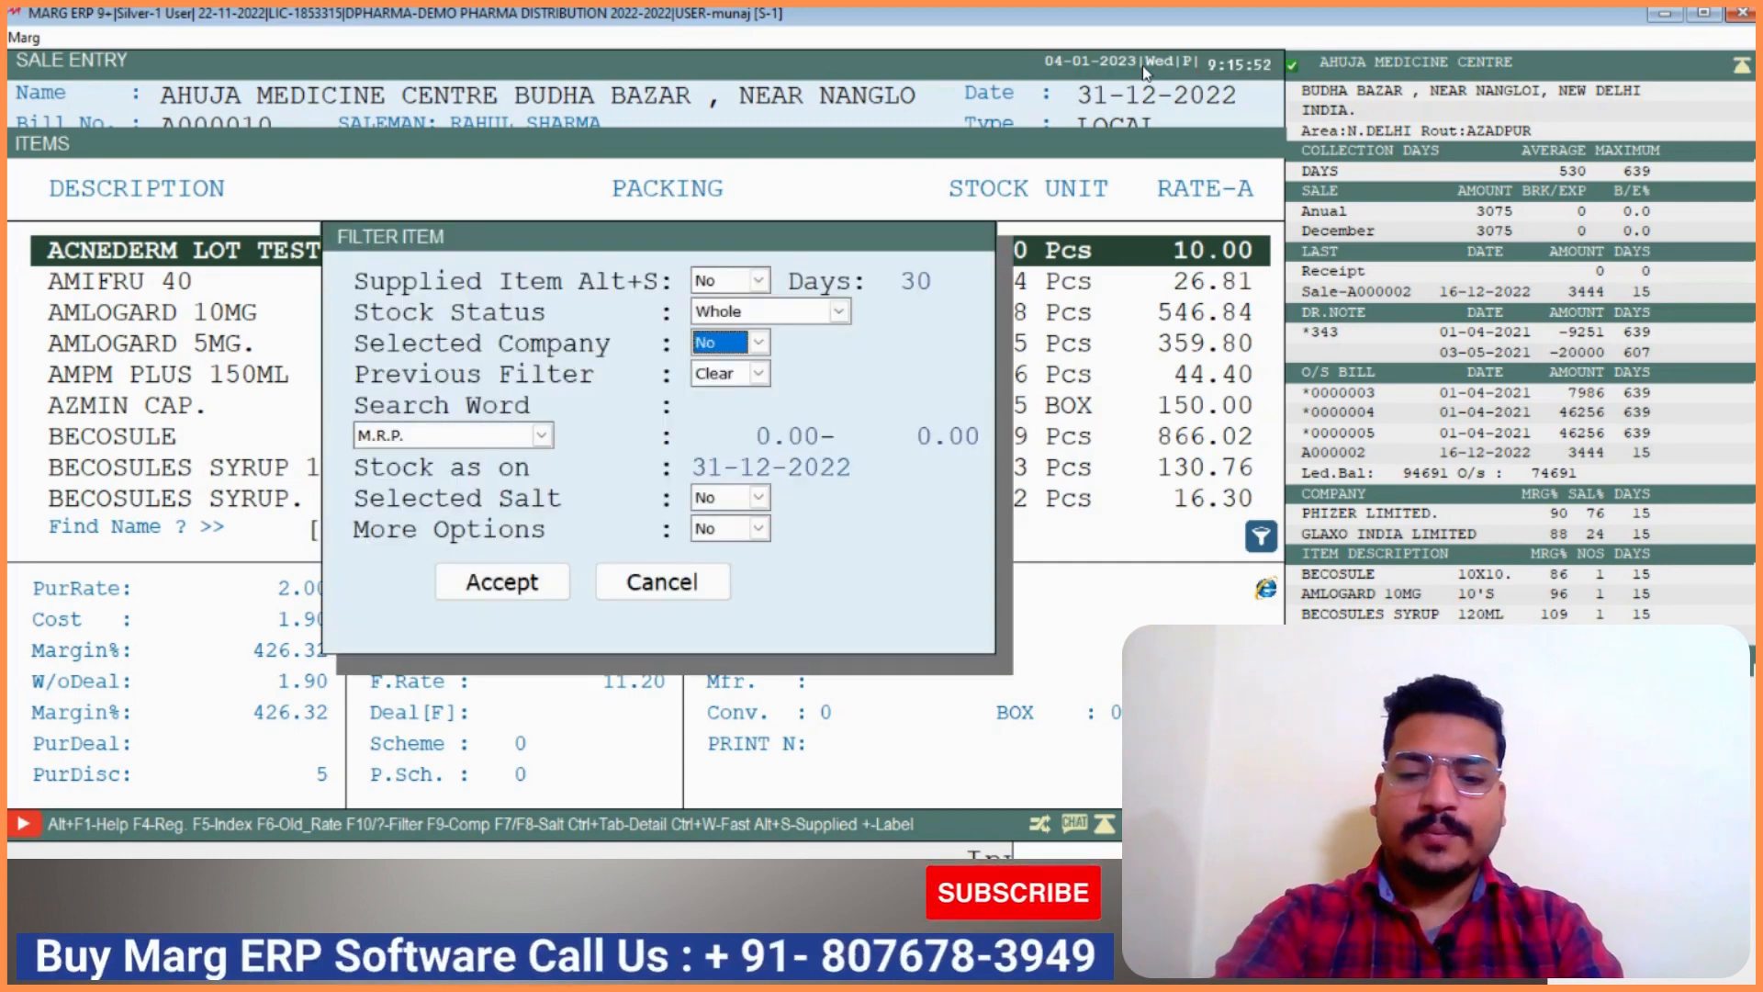
key(y)
key(Return)
Choose GLEXO ABBOT as the filter company and apply the filter to the item list
key(Down)
key(Down)
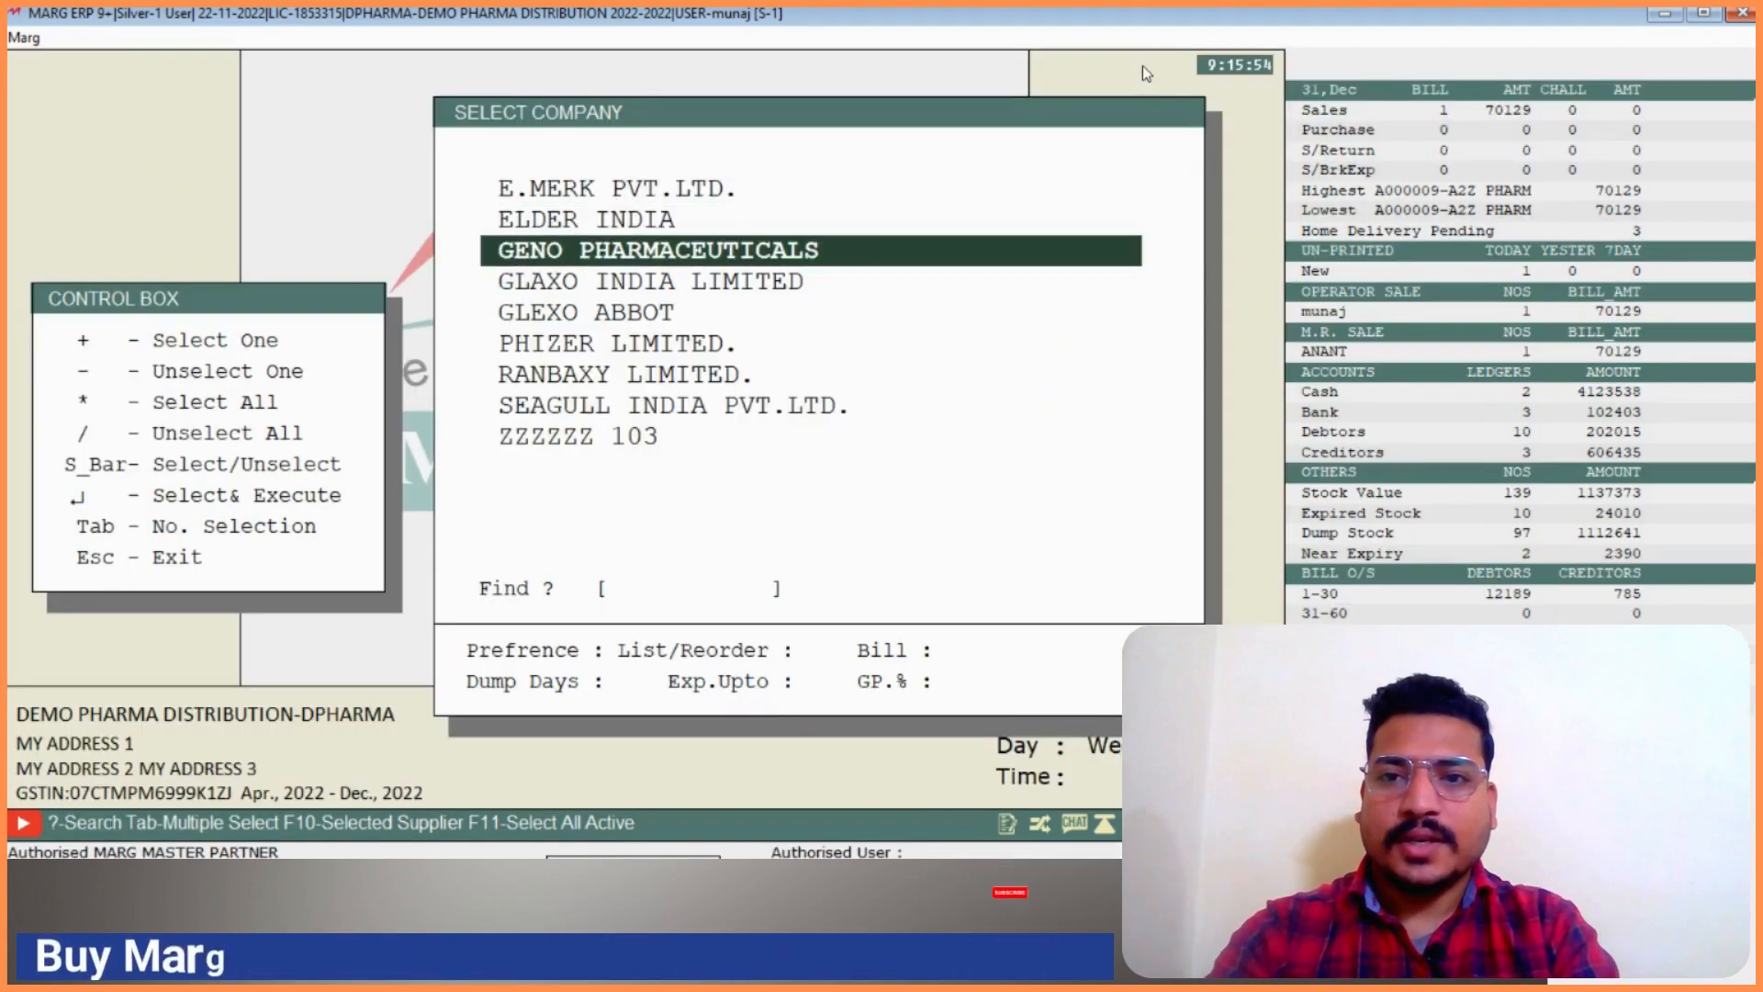
key(Down)
key(Down)
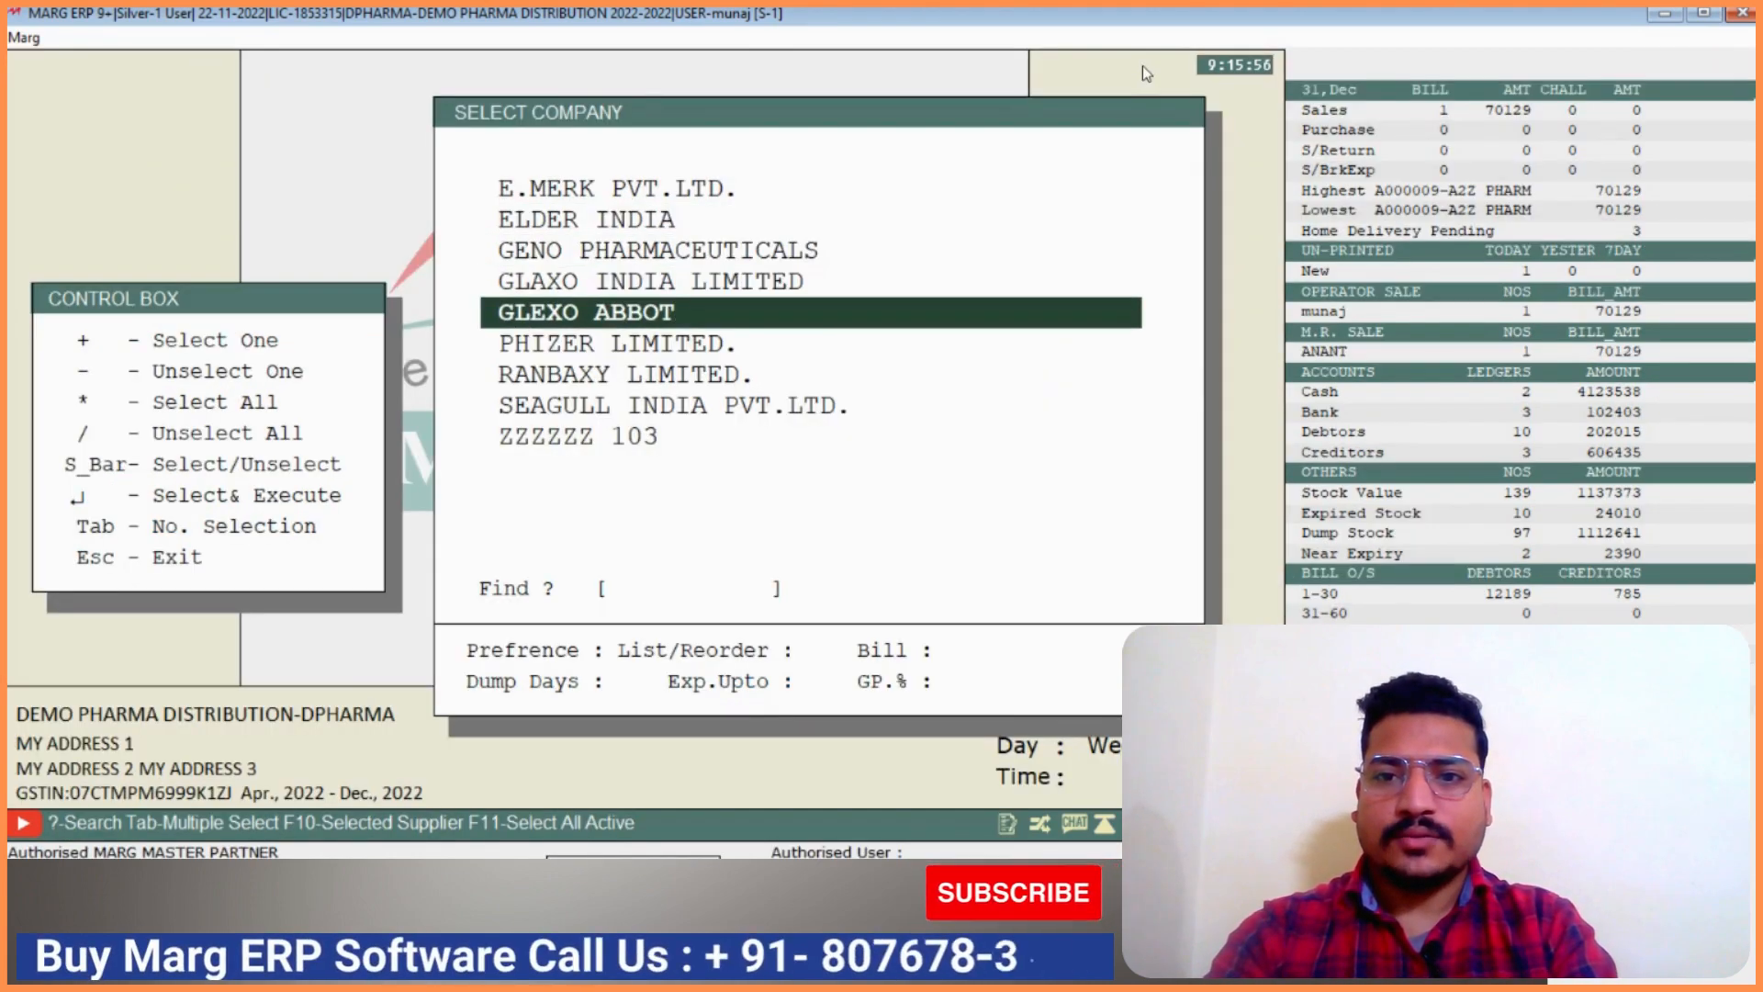
key(Return)
key(Return)
key(Return)
key(Return)
key(Return)
key(Return)
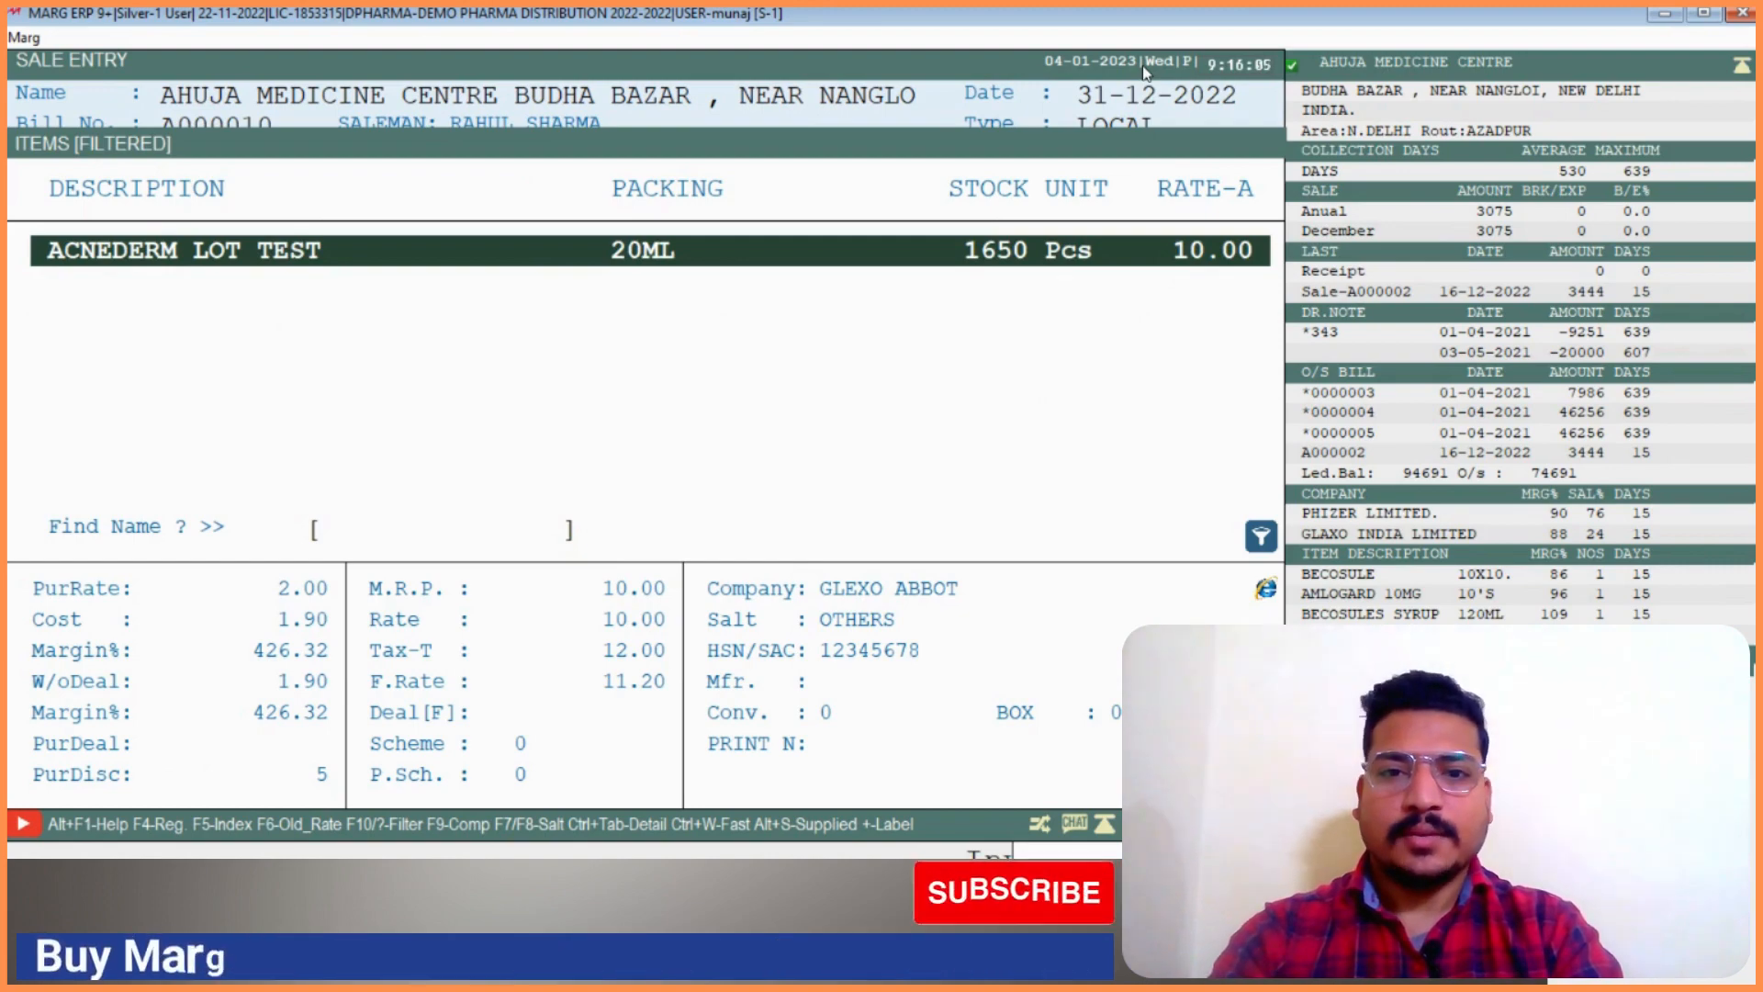
Add ACNEDERM LOT TEST 20ML from batch 5778 to the bill with a quantity of 276
key(Return)
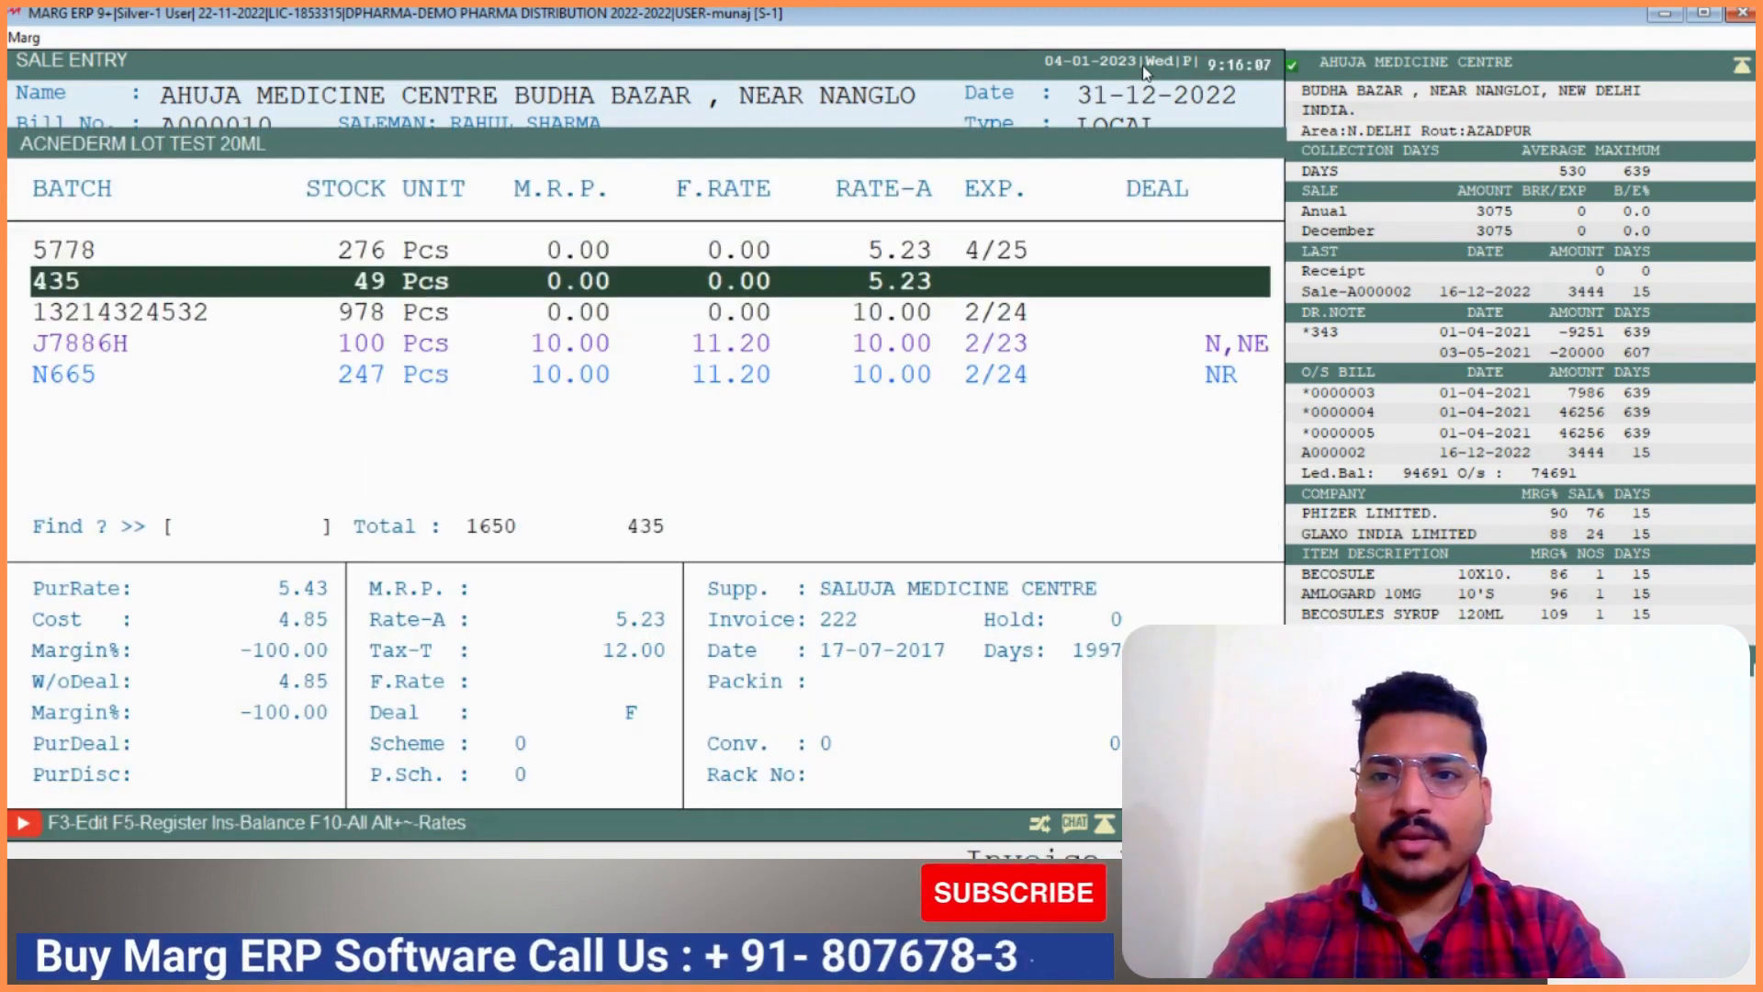
key(Down)
key(Up)
key(Return)
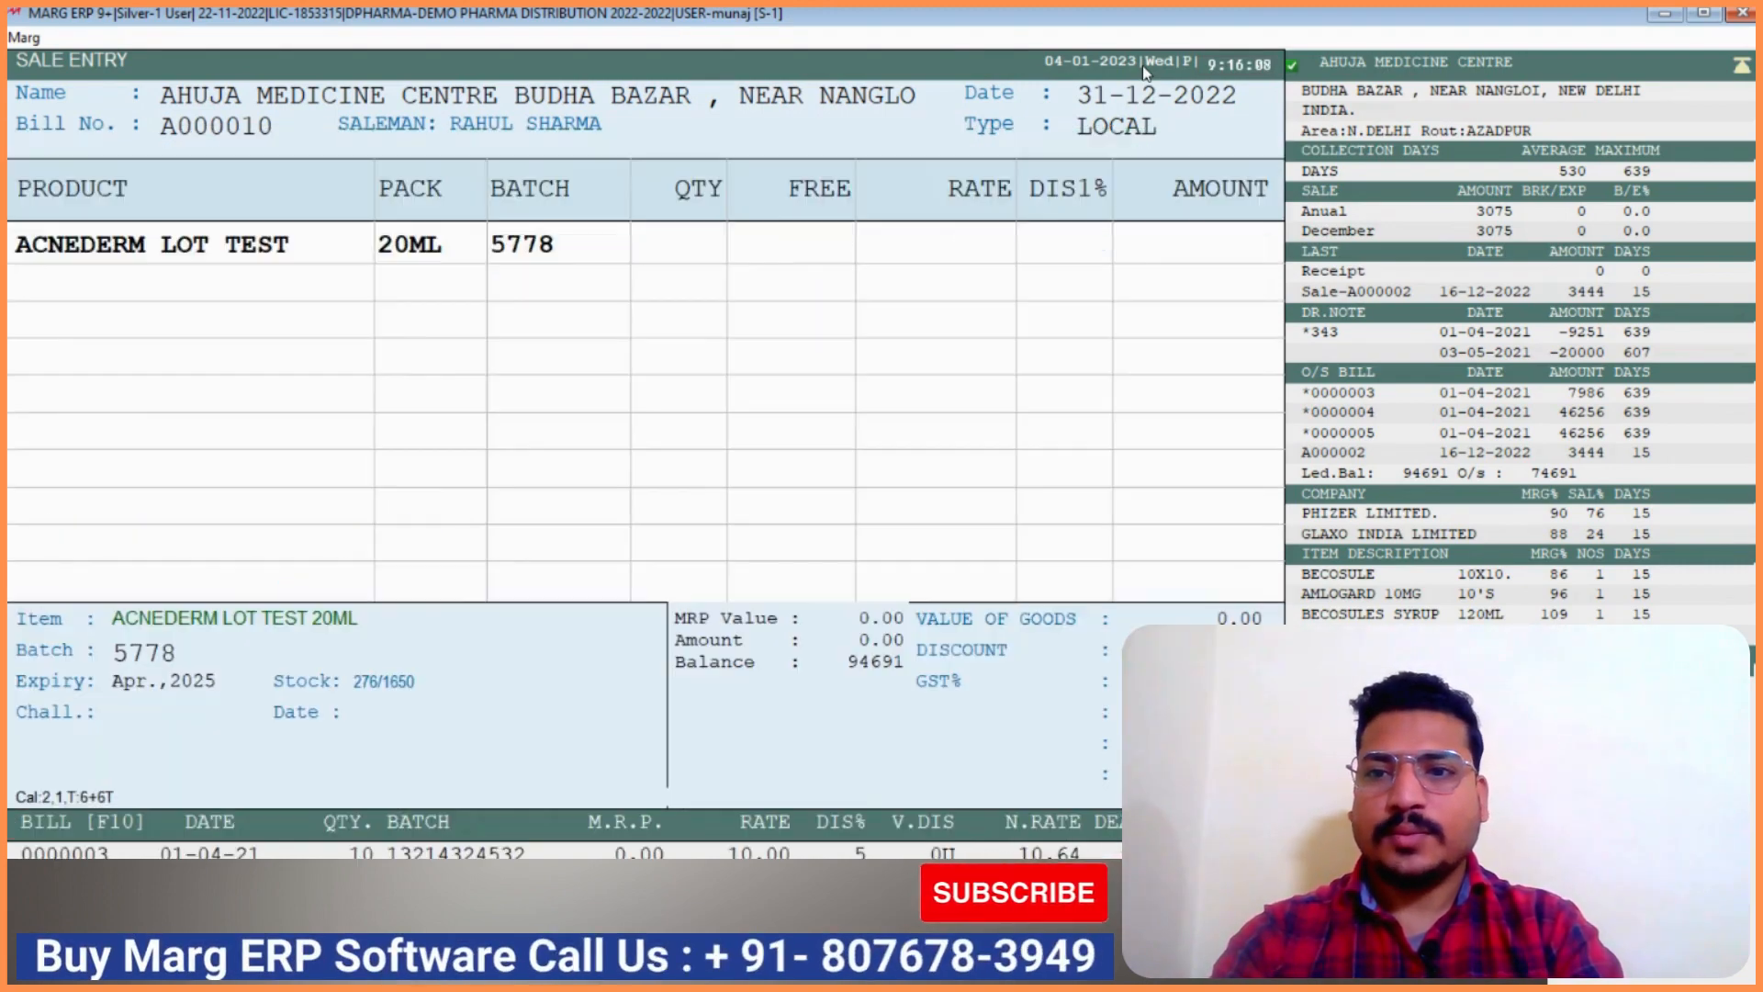
text(276)
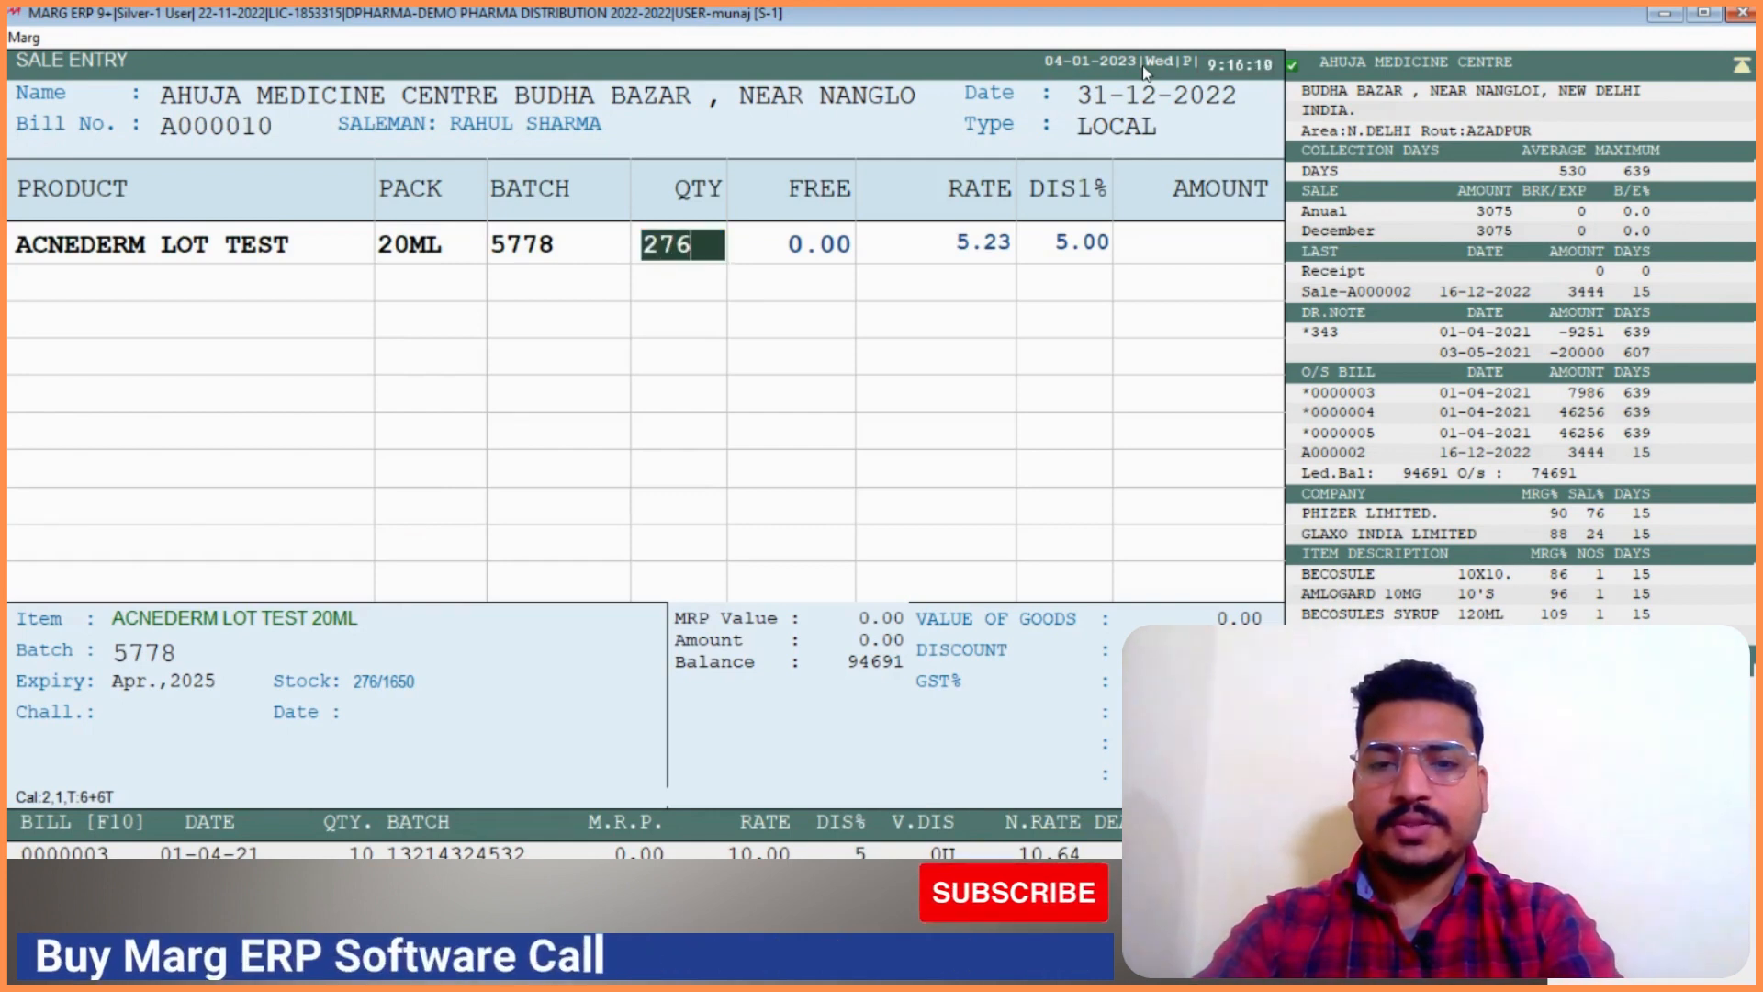
key(Return)
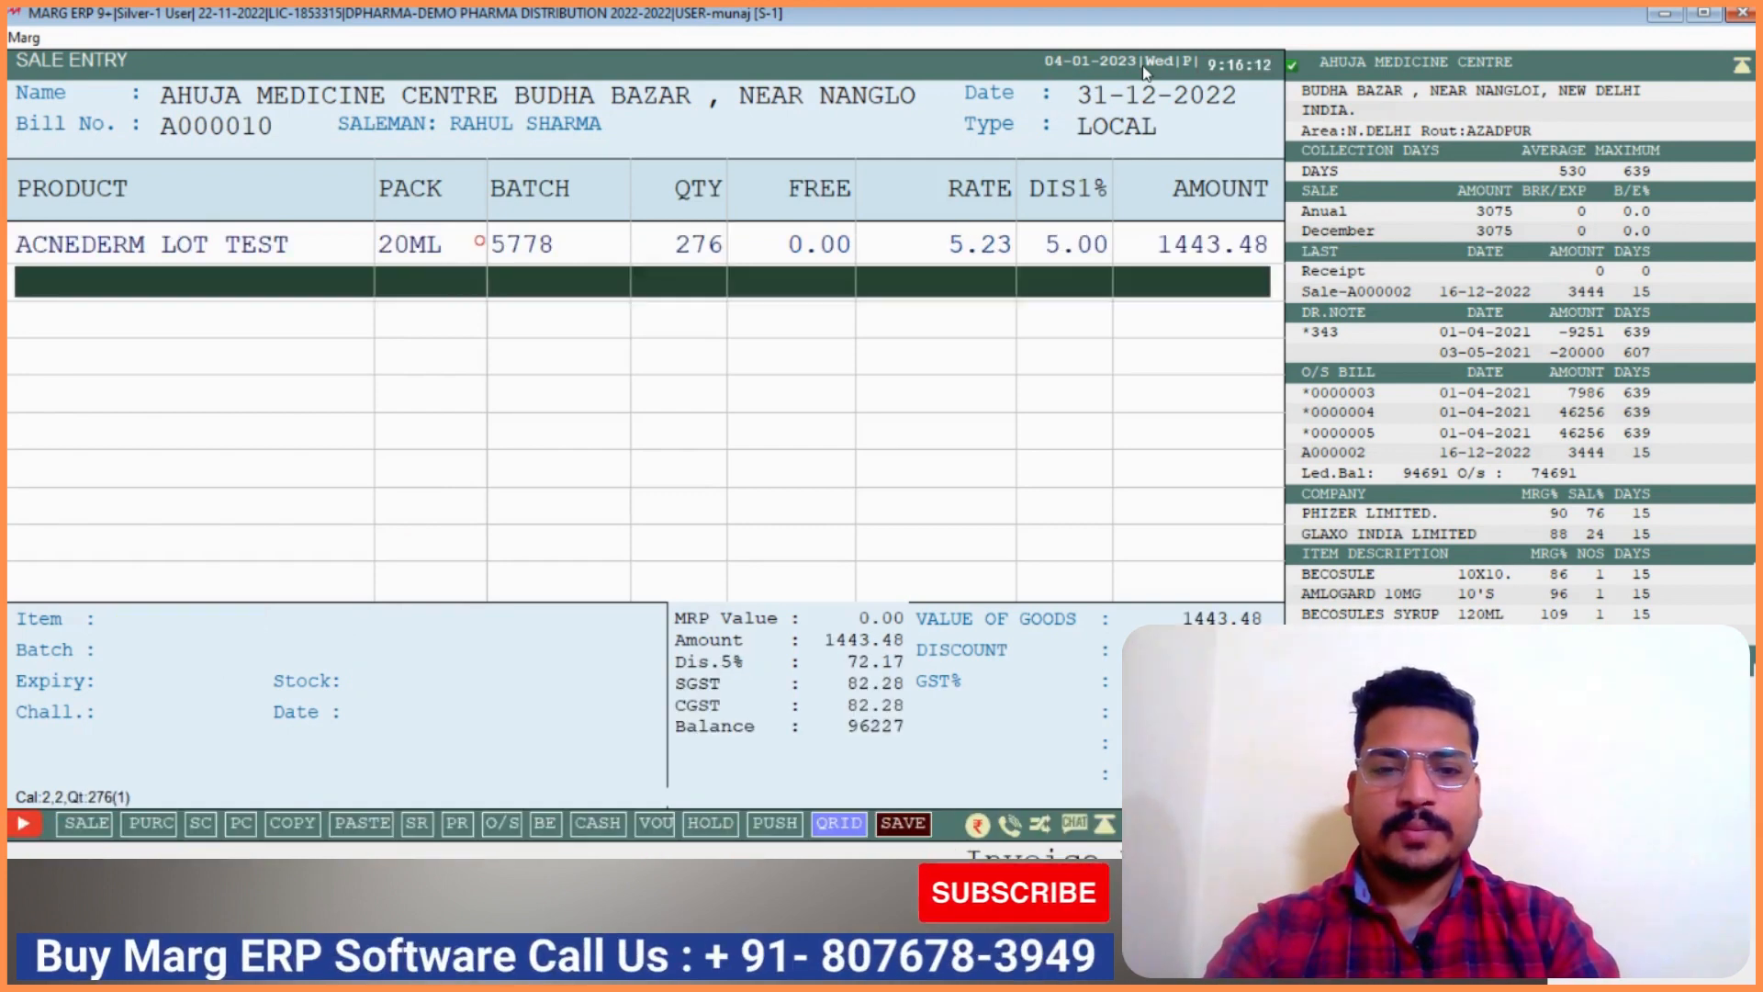
Set the rate of the ACNEDERM LOT TEST line to 8.00
key(Up)
key(Return)
key(Return)
key(Return)
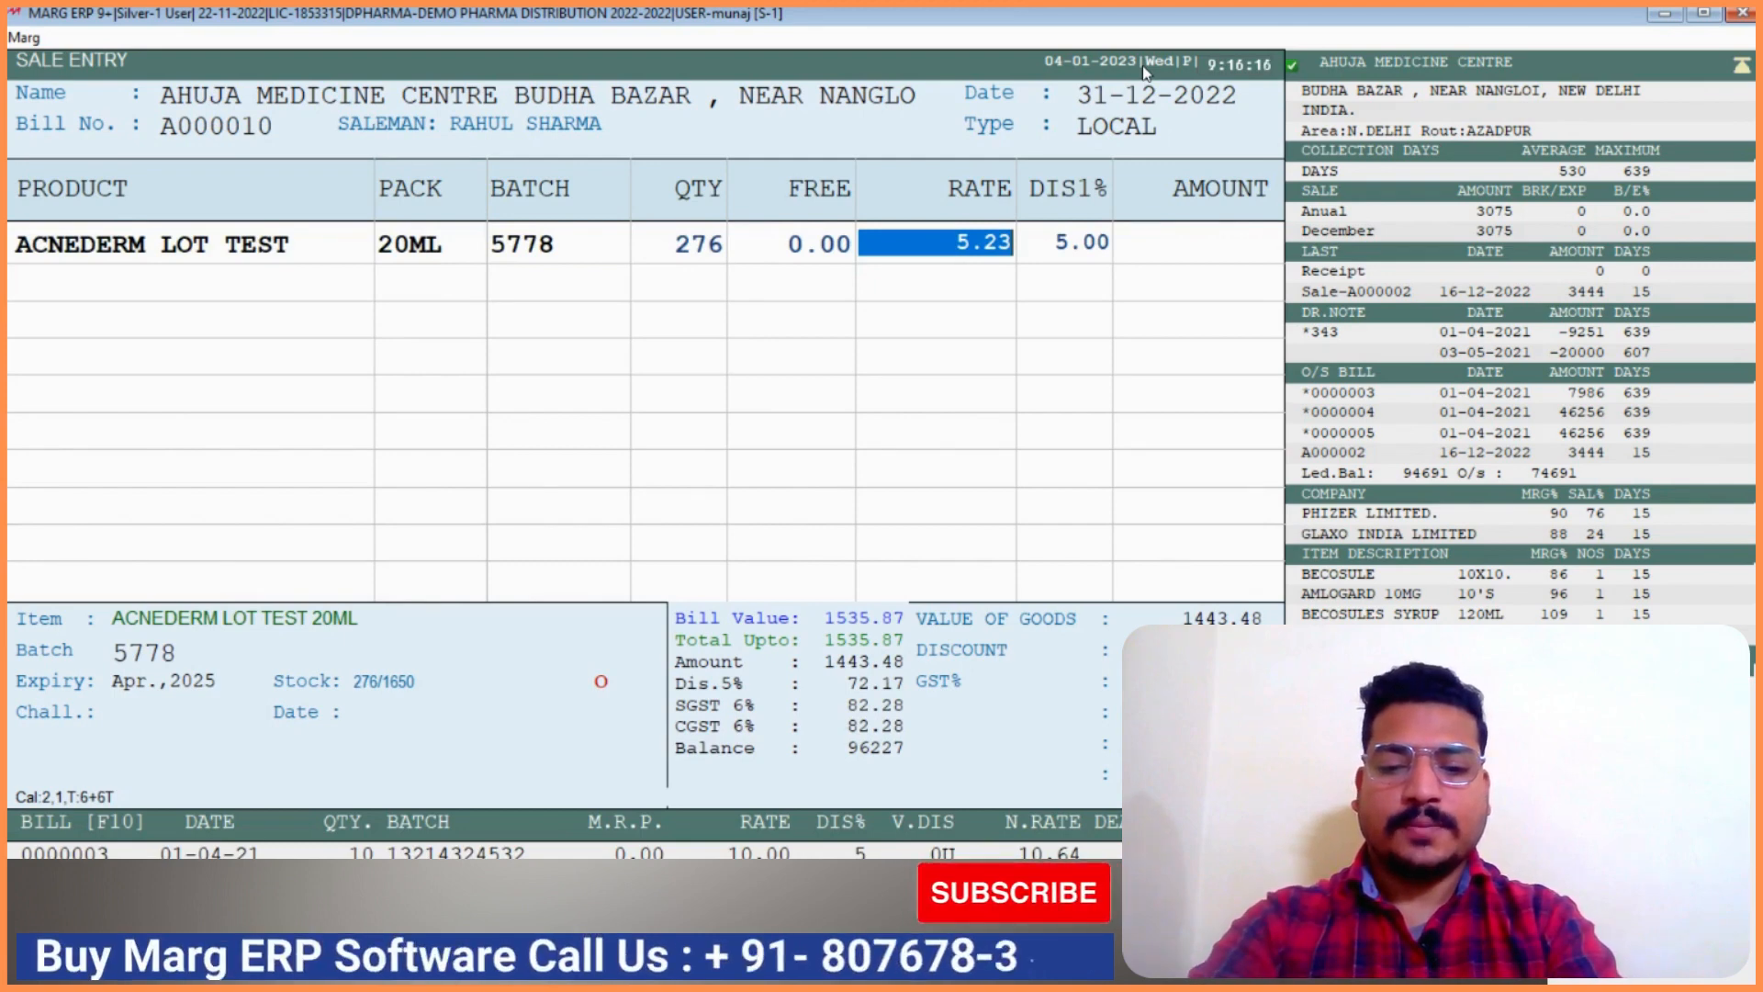
text(8)
key(Return)
key(Return)
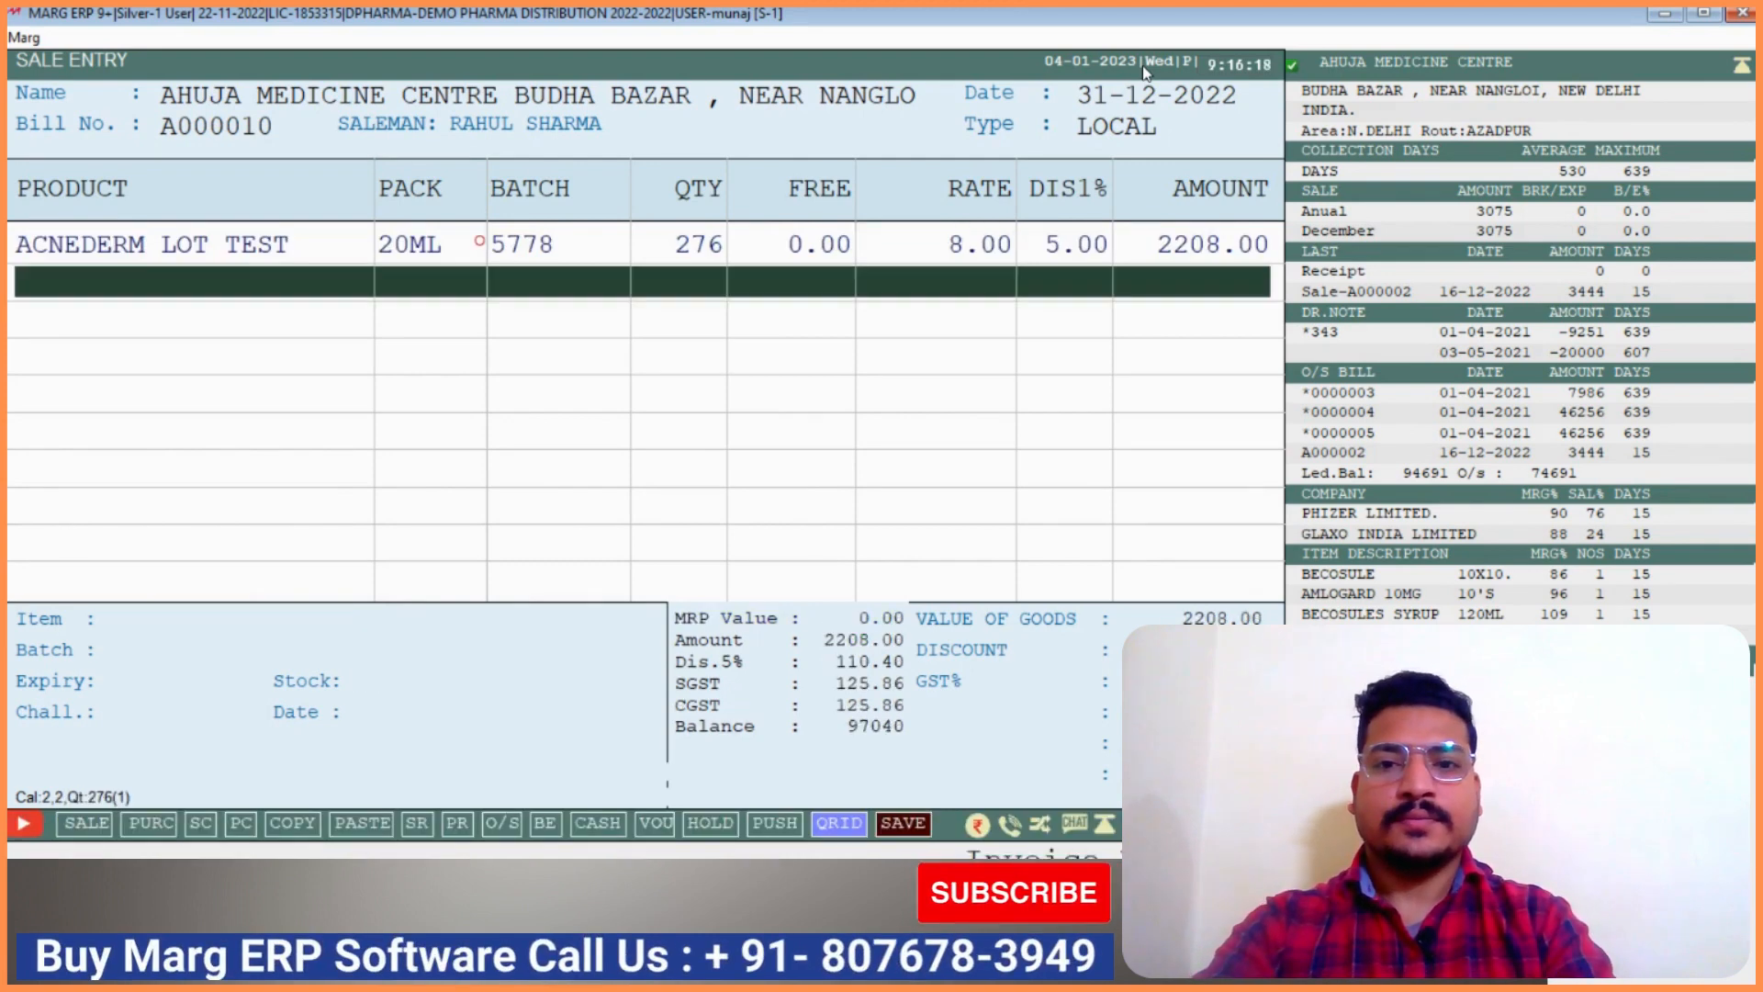
Start the second product line and set Selected Company to Yes in the item filter
key(Return)
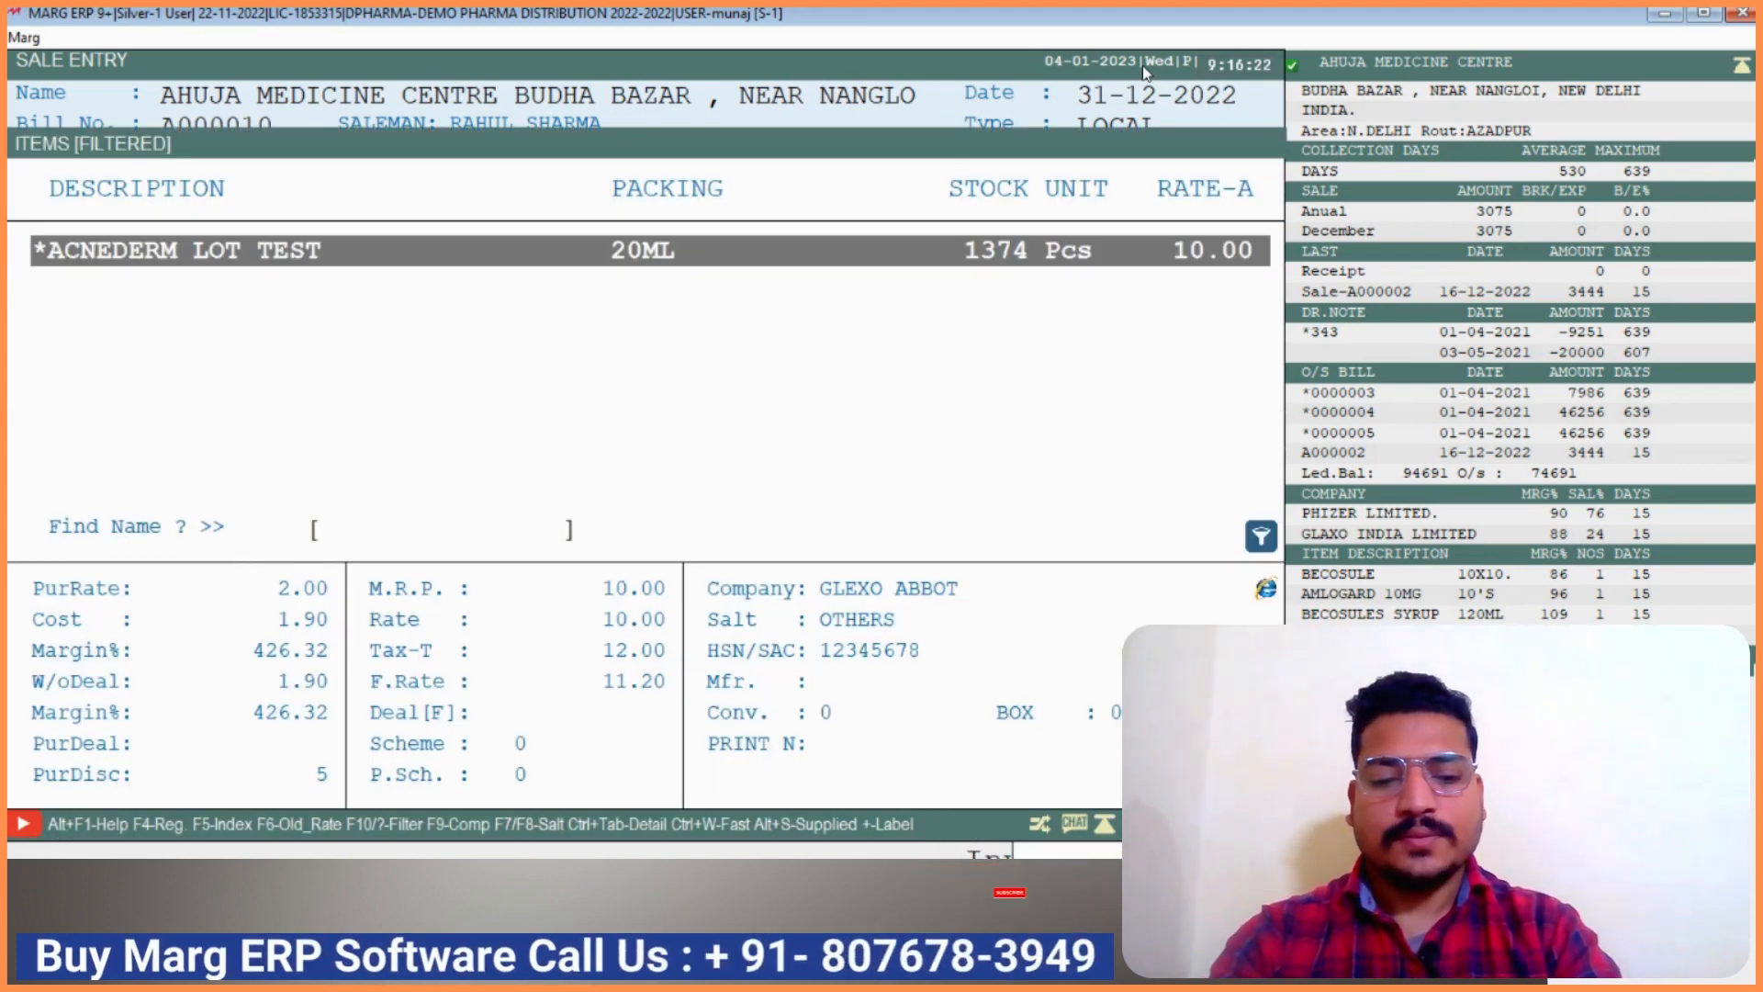
key(F10)
key(Return)
key(Return)
key(Return)
key(Return)
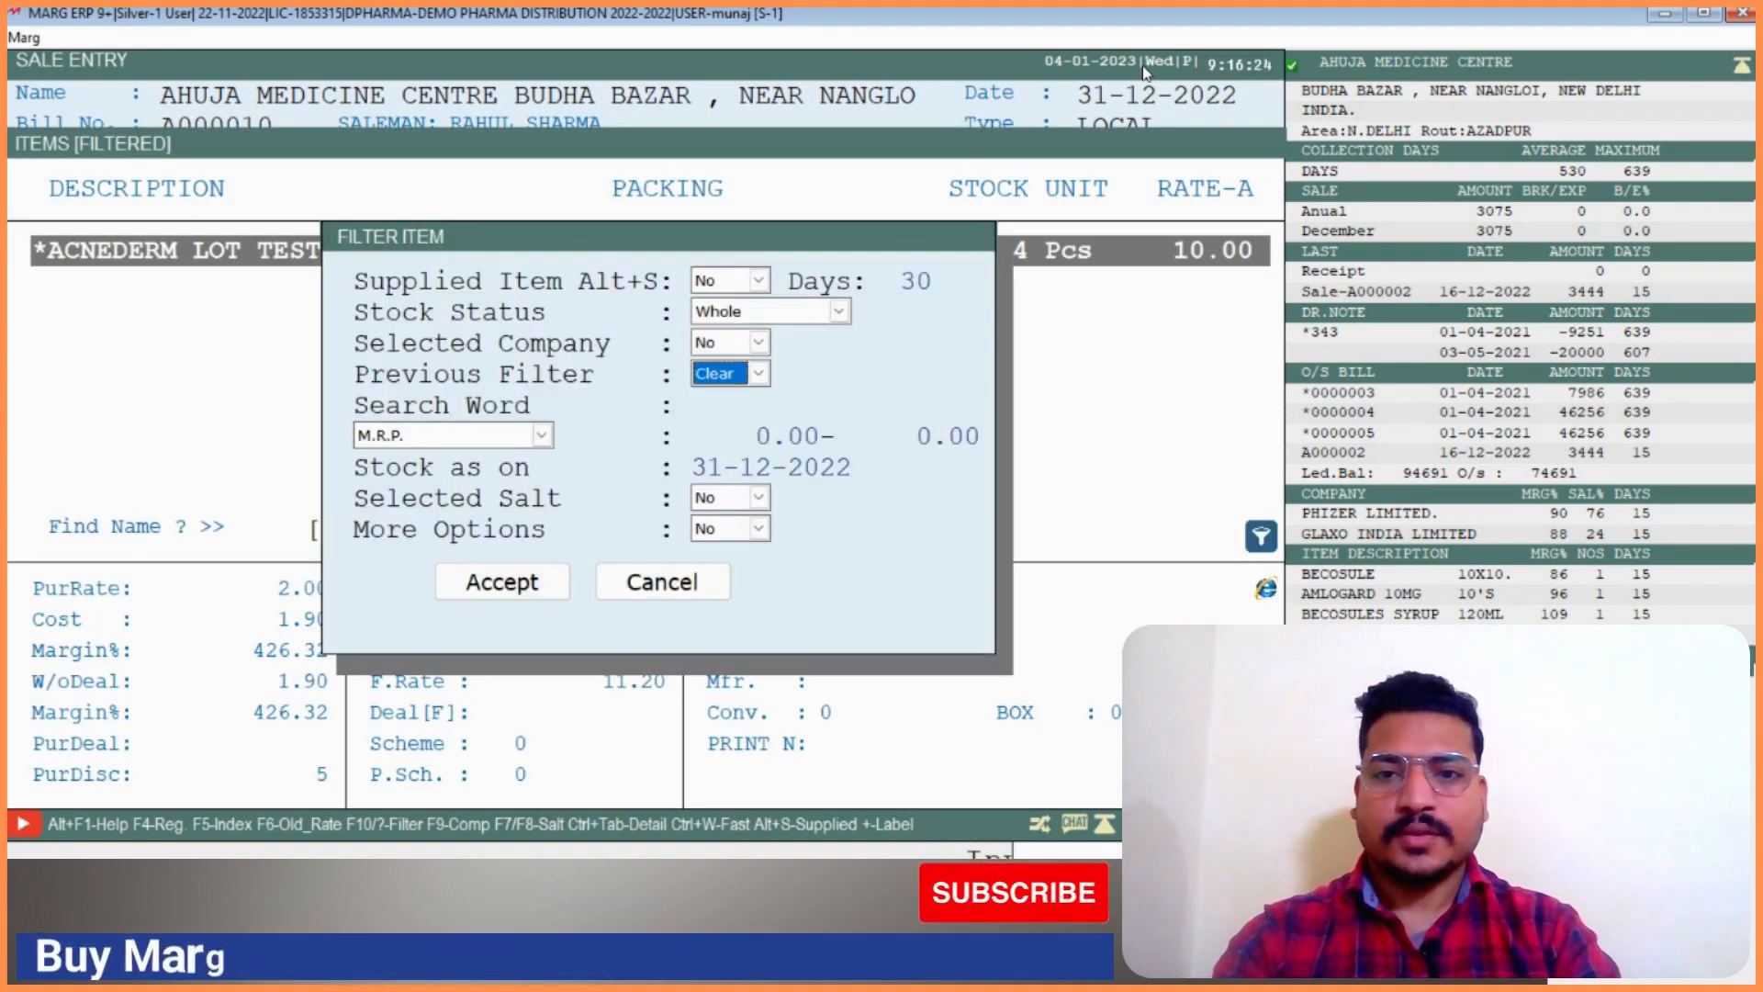
key(Up)
key(Up)
key(y)
key(Return)
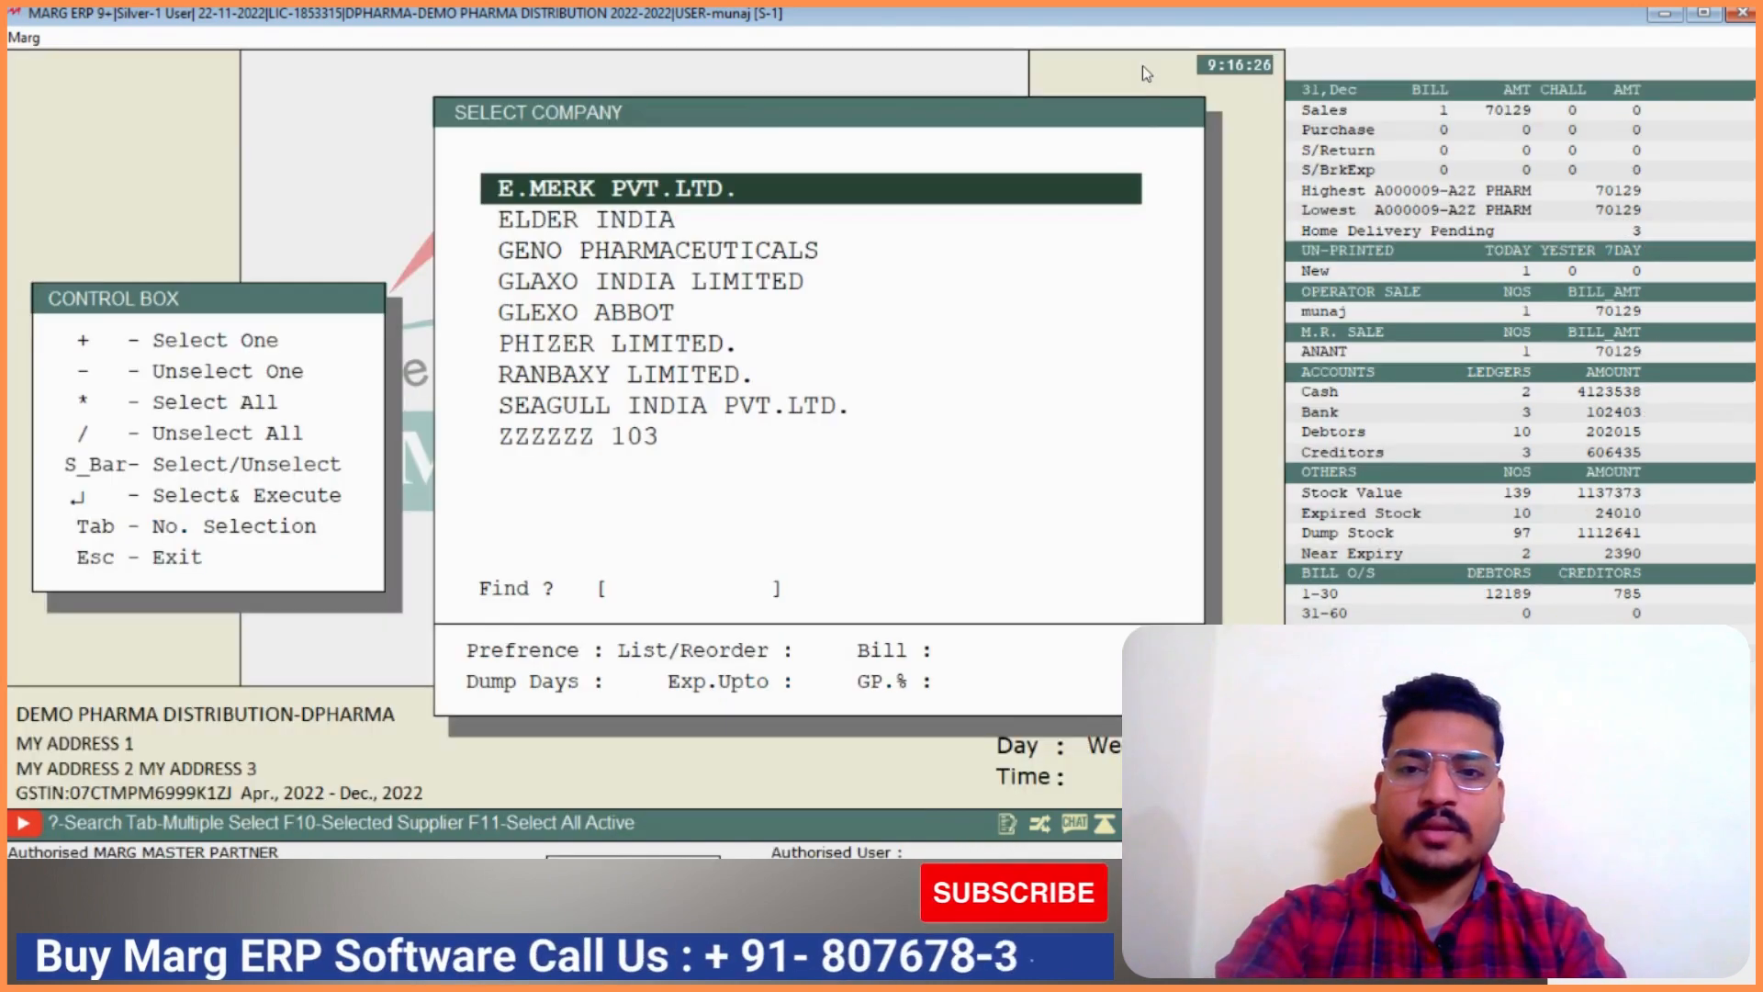
Choose RANBAXY LIMITED. as the filter company and apply the filter to the item list
key(Down)
key(Down)
key(Down)
key(Down)
key(Down)
key(space)
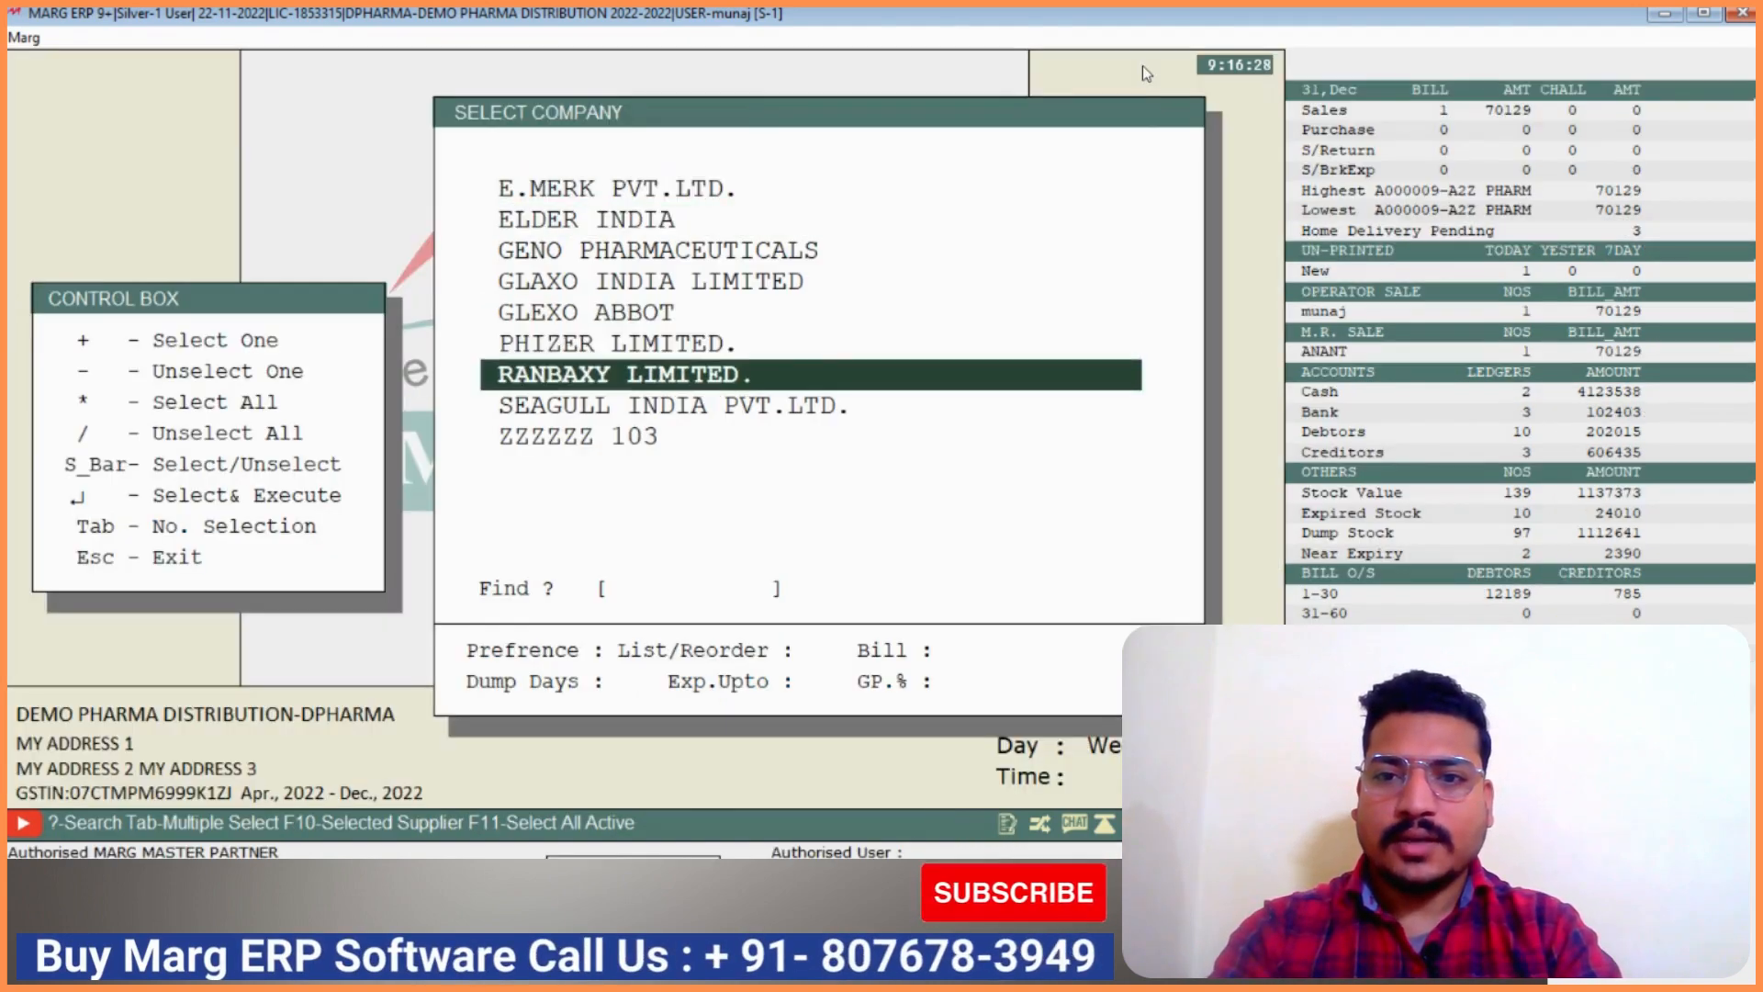
key(Return)
key(Return)
key(Return)
key(Return)
key(Return)
key(Return)
key(Return)
key(Return)
key(Return)
key(Return)
key(Return)
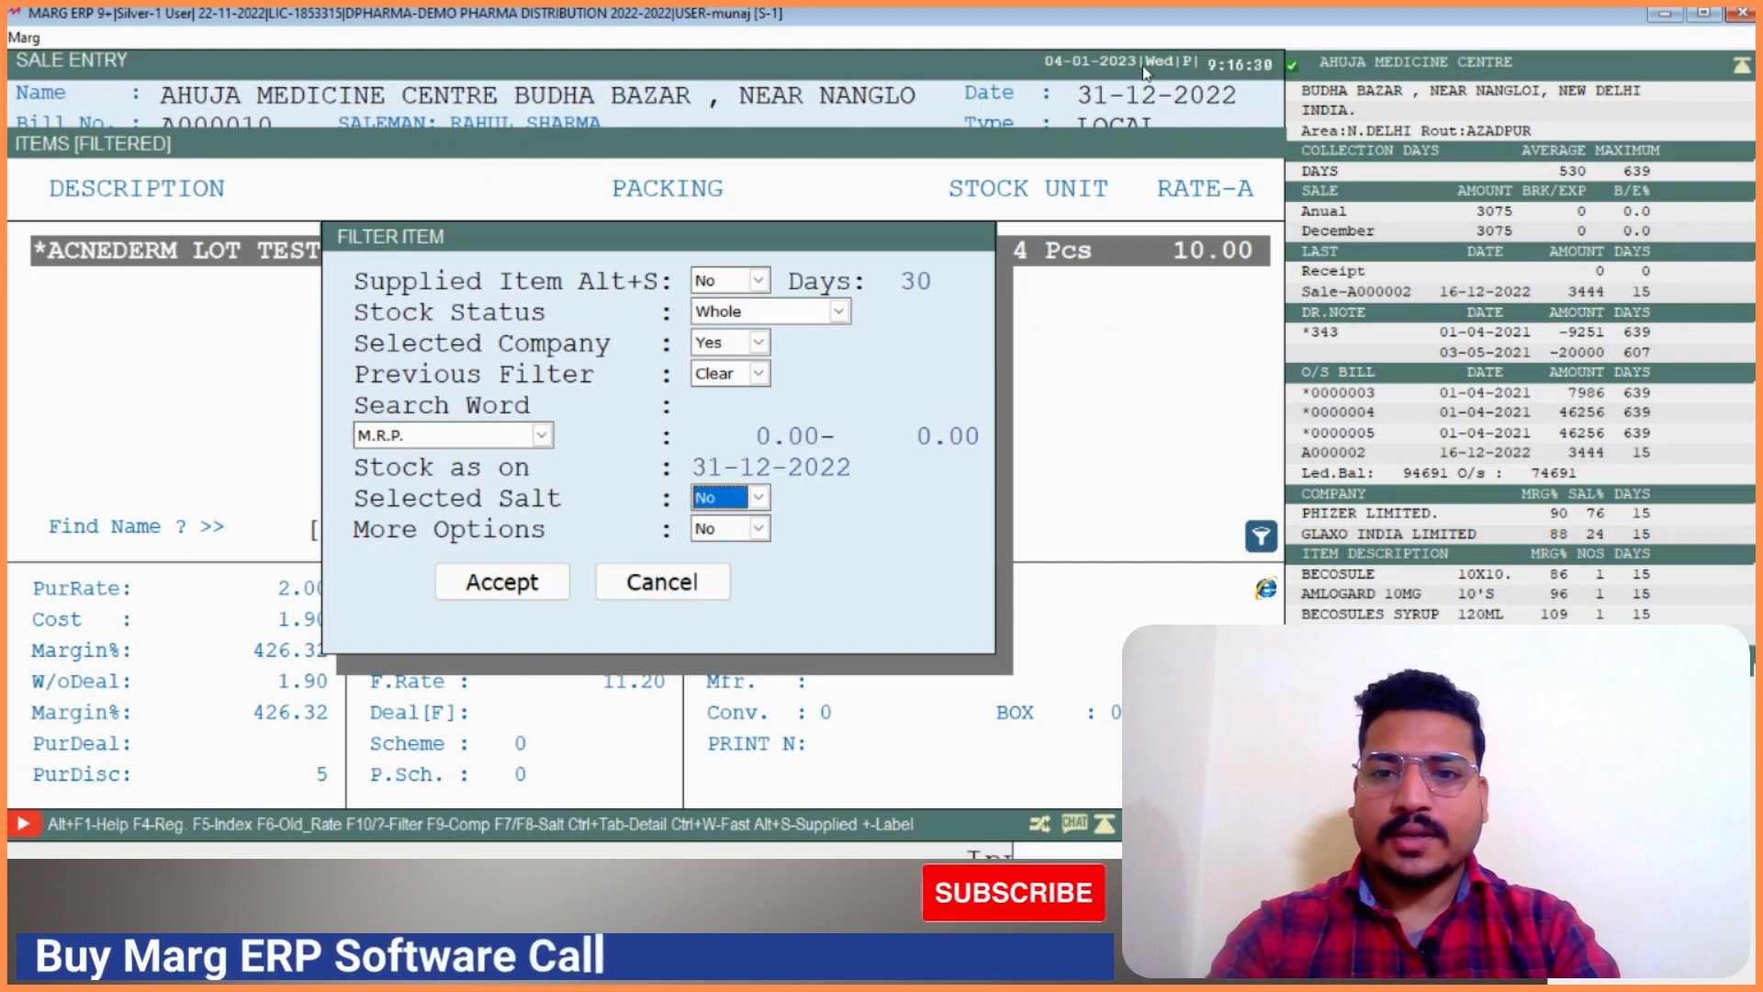
Add AZMIN CAP. 10X10'S from batch 132 to the bill with a quantity of 40
key(Down)
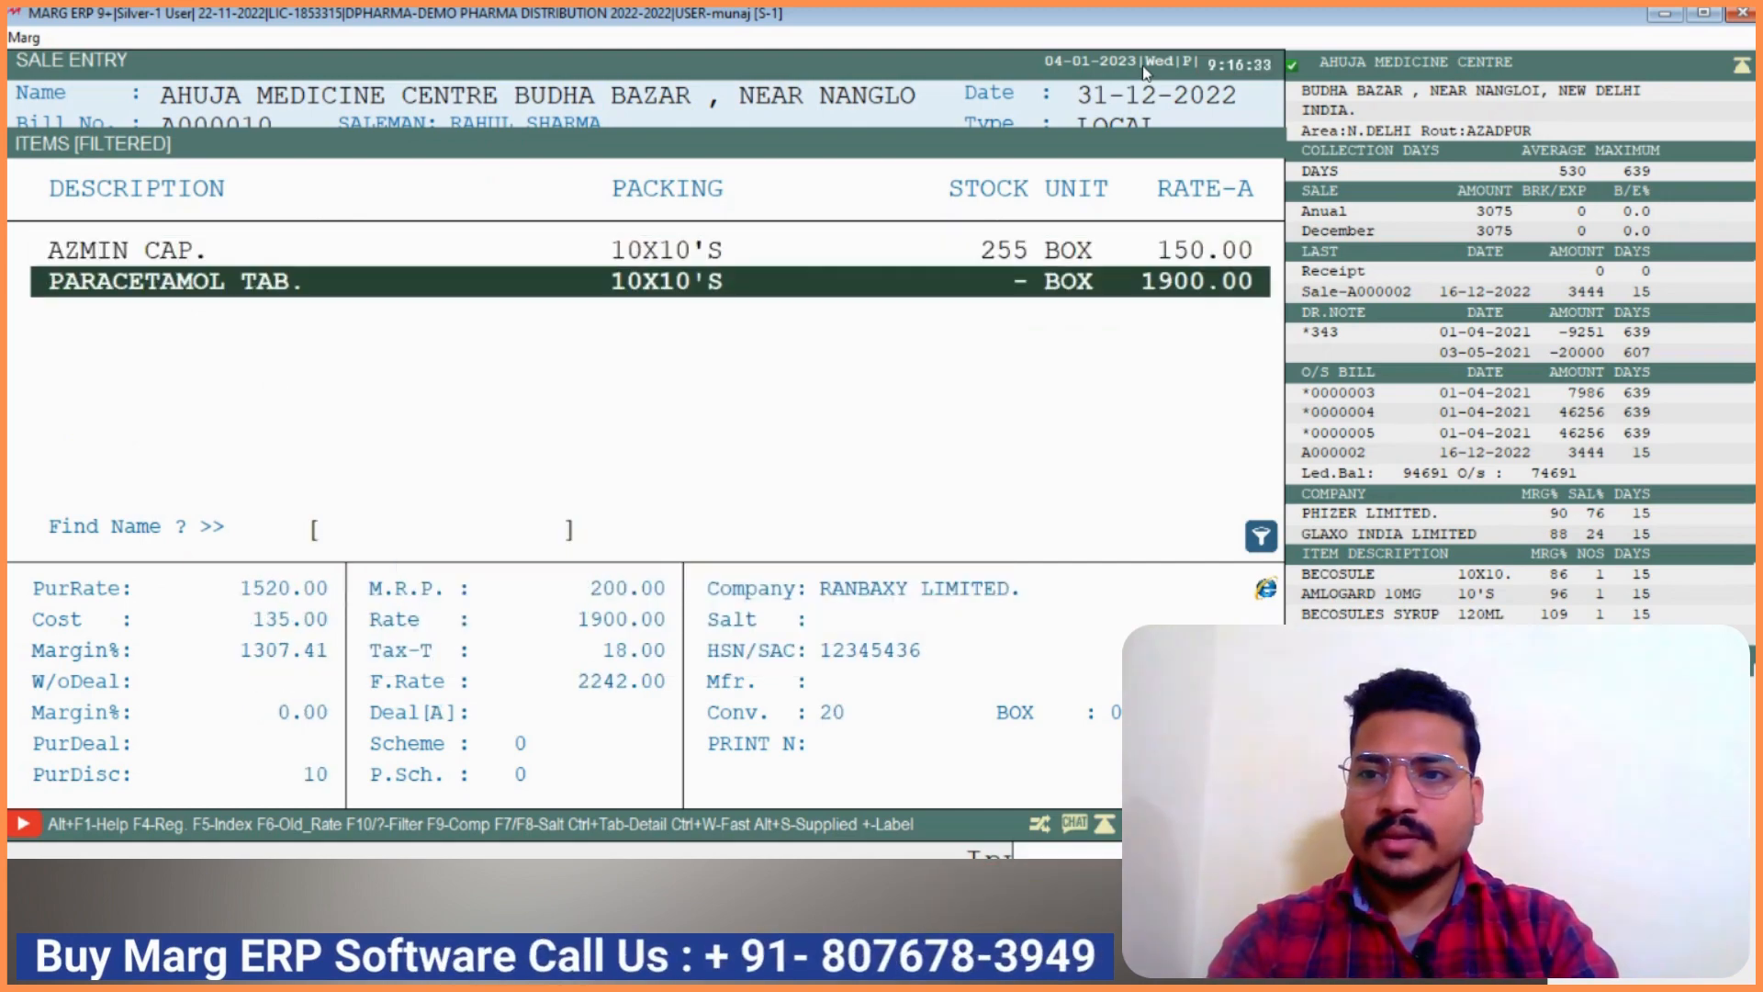
key(Up)
key(Return)
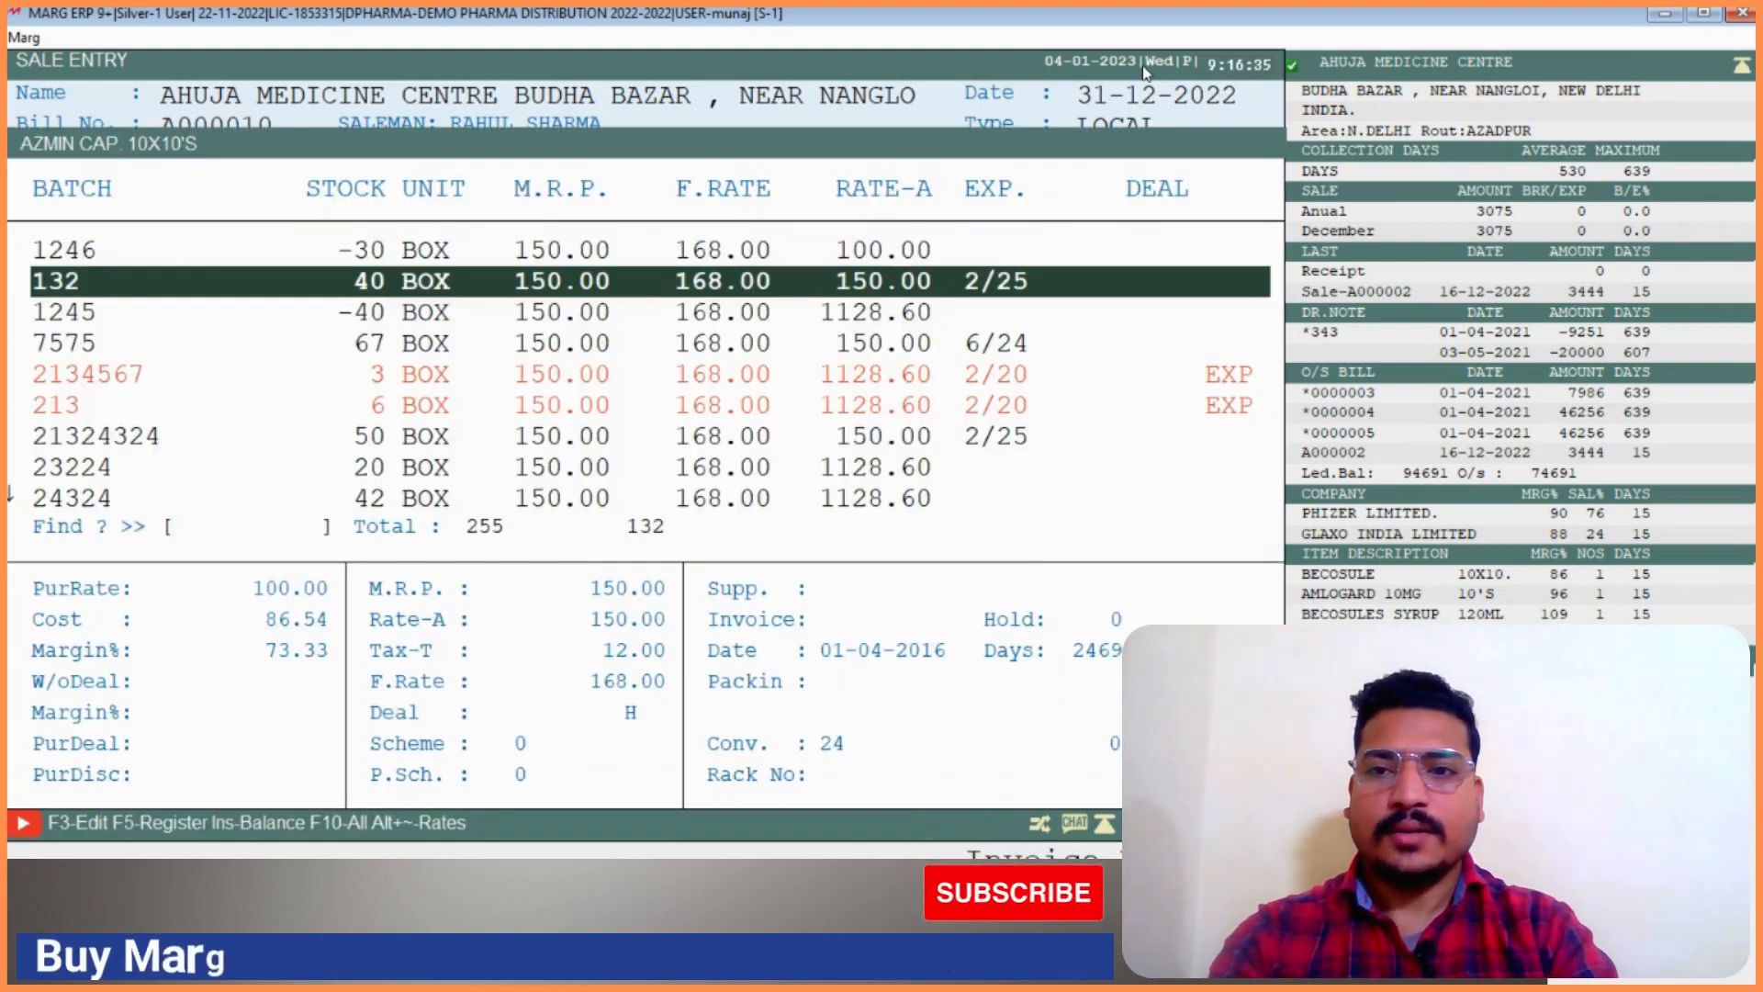
key(Return)
text(40)
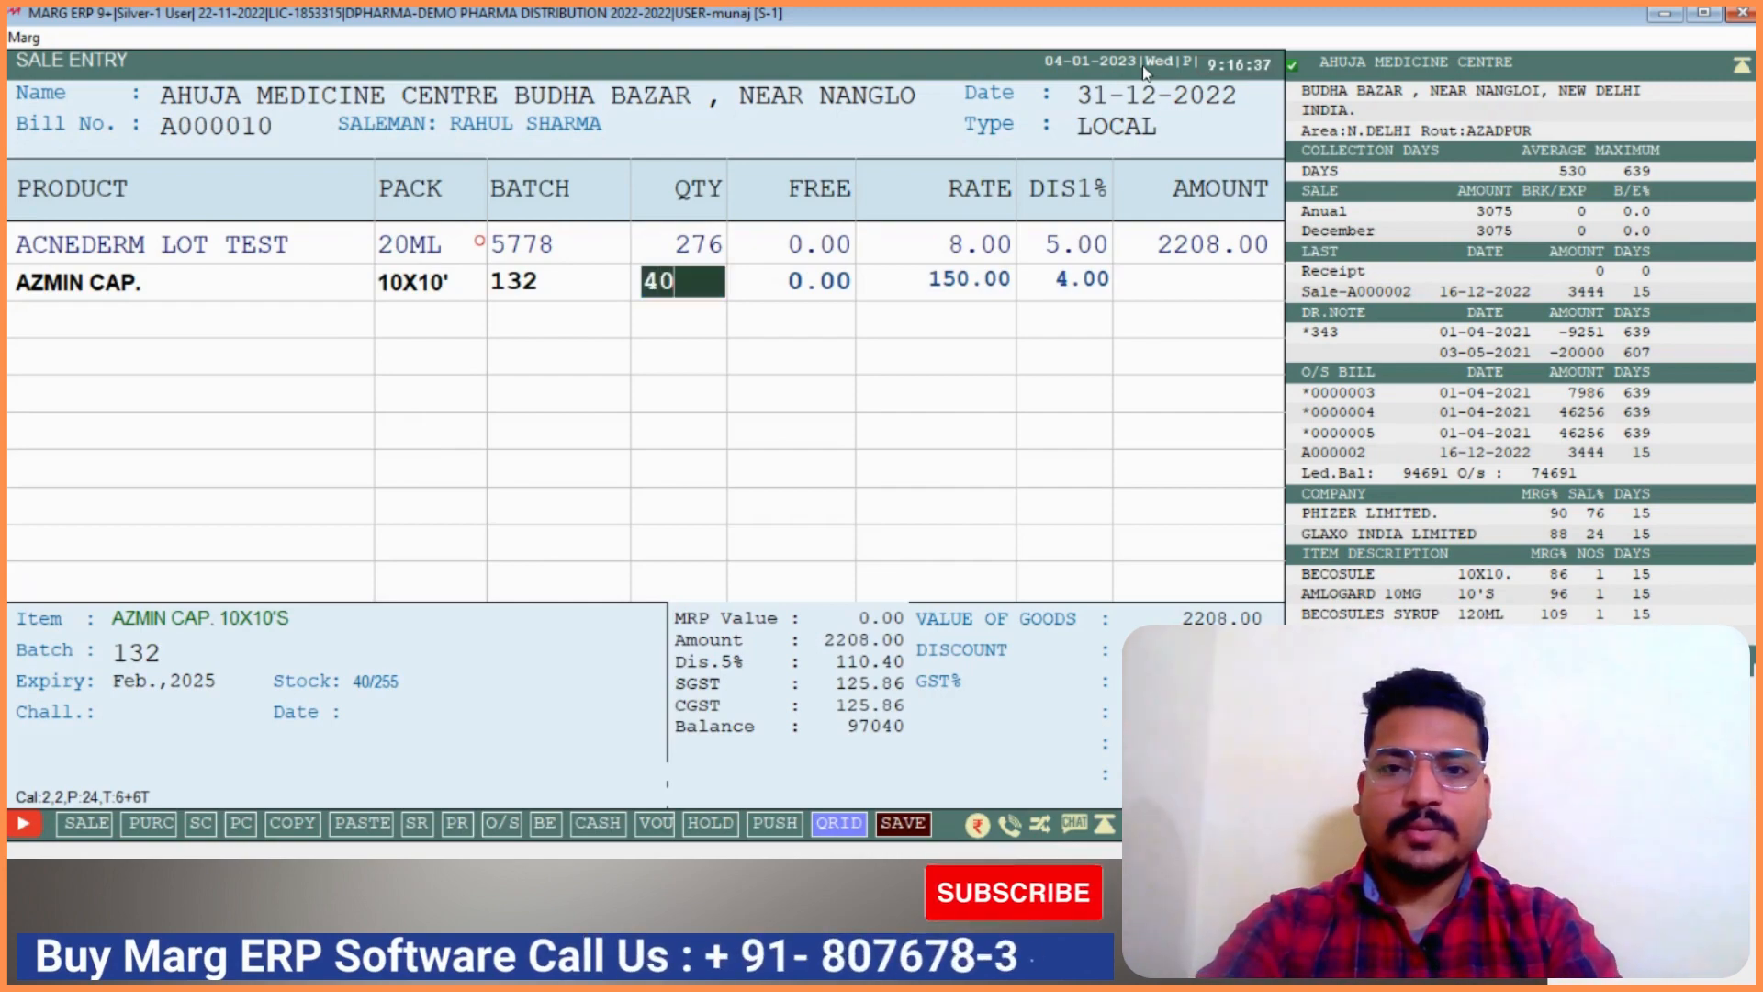
key(Return)
Set the rate of the AZMIN CAP. line to 300.00
key(Up)
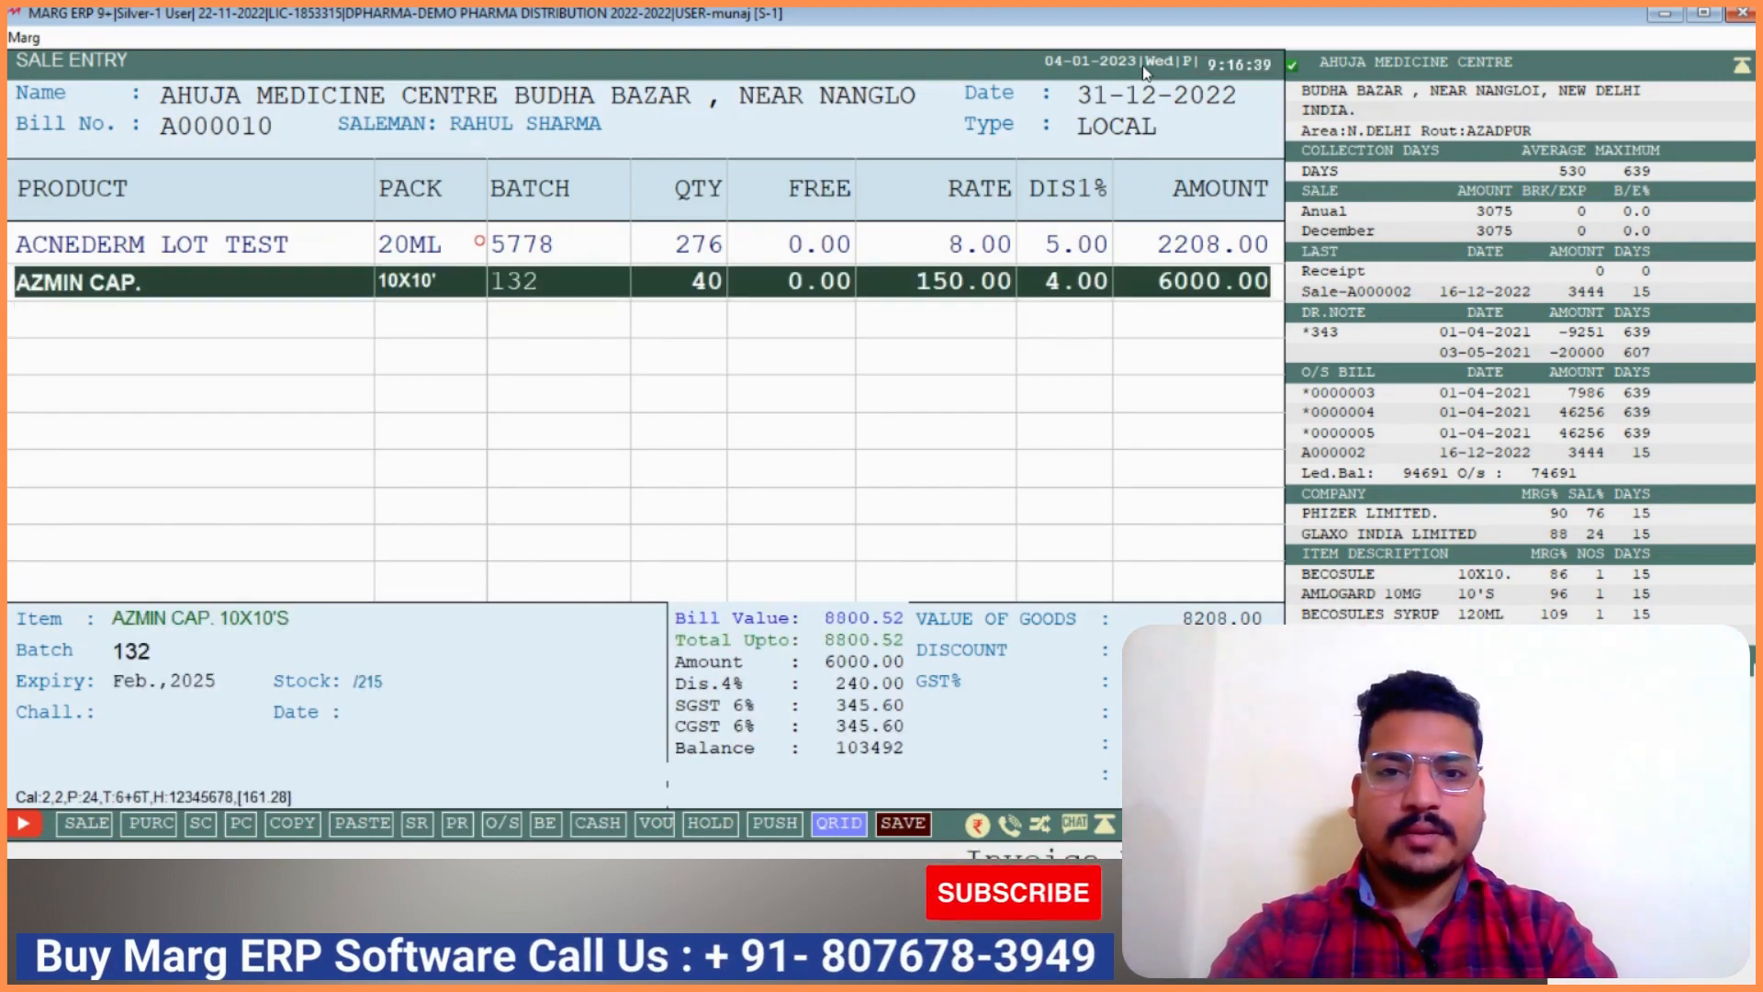
key(Return)
key(Return)
key(Return)
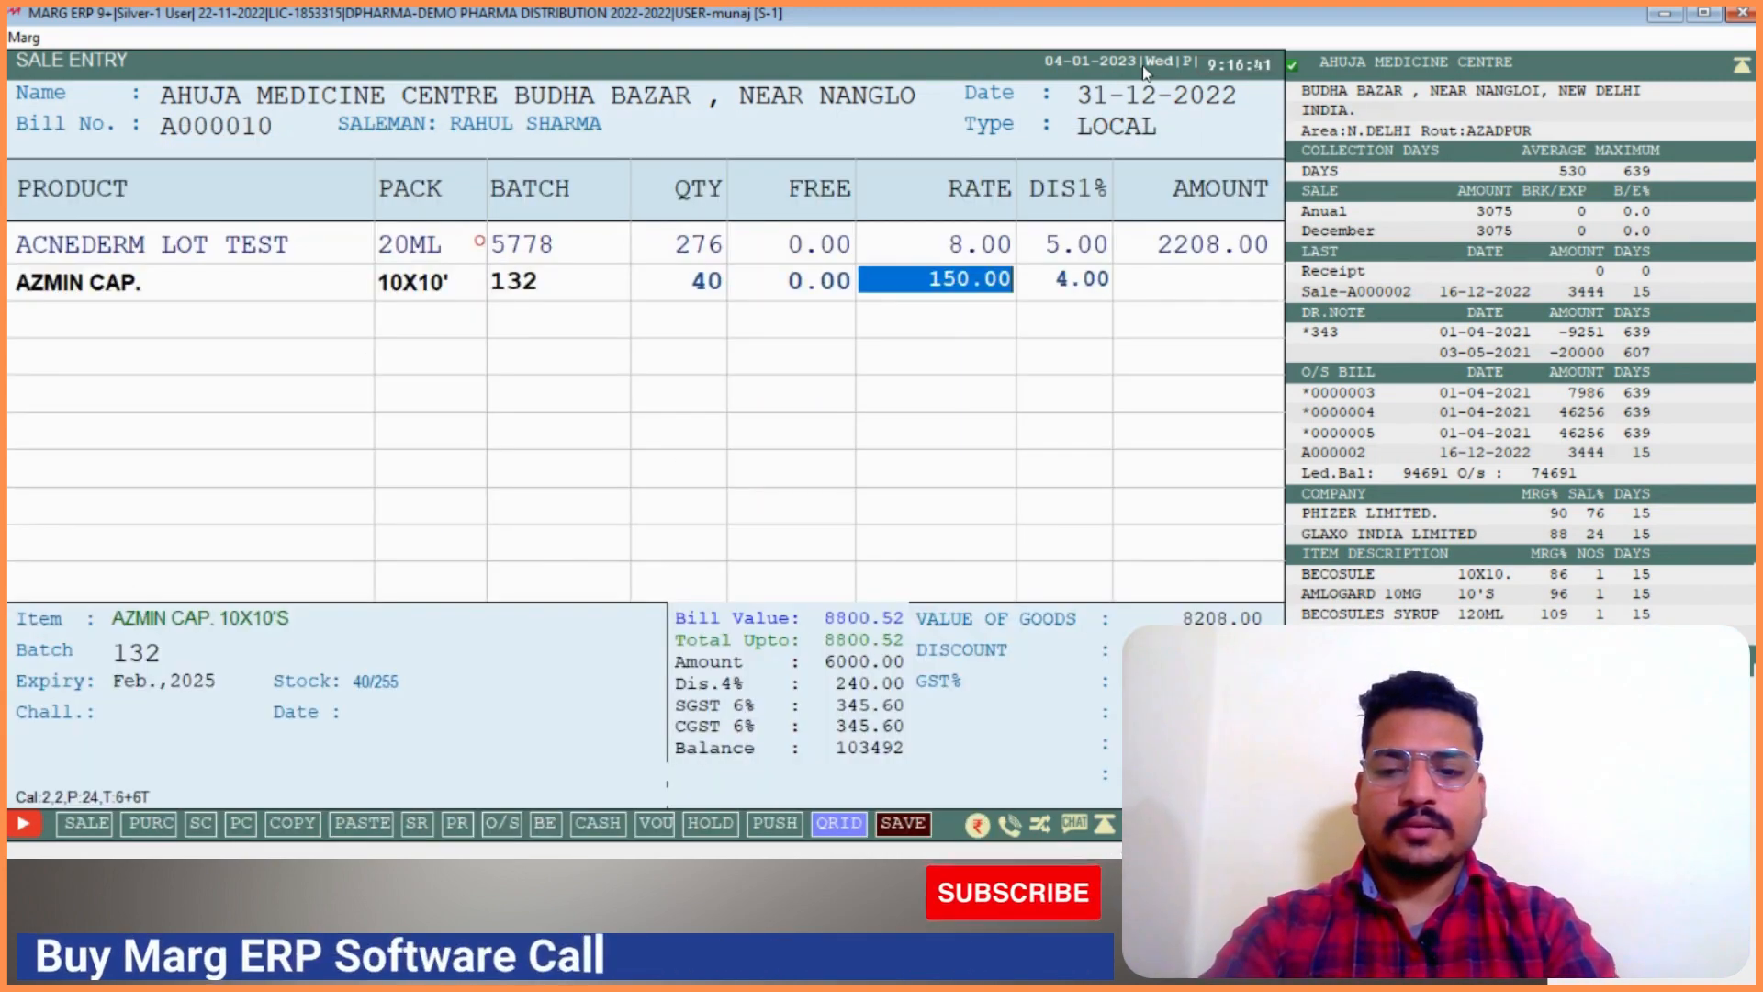
text(300)
key(Return)
key(Return)
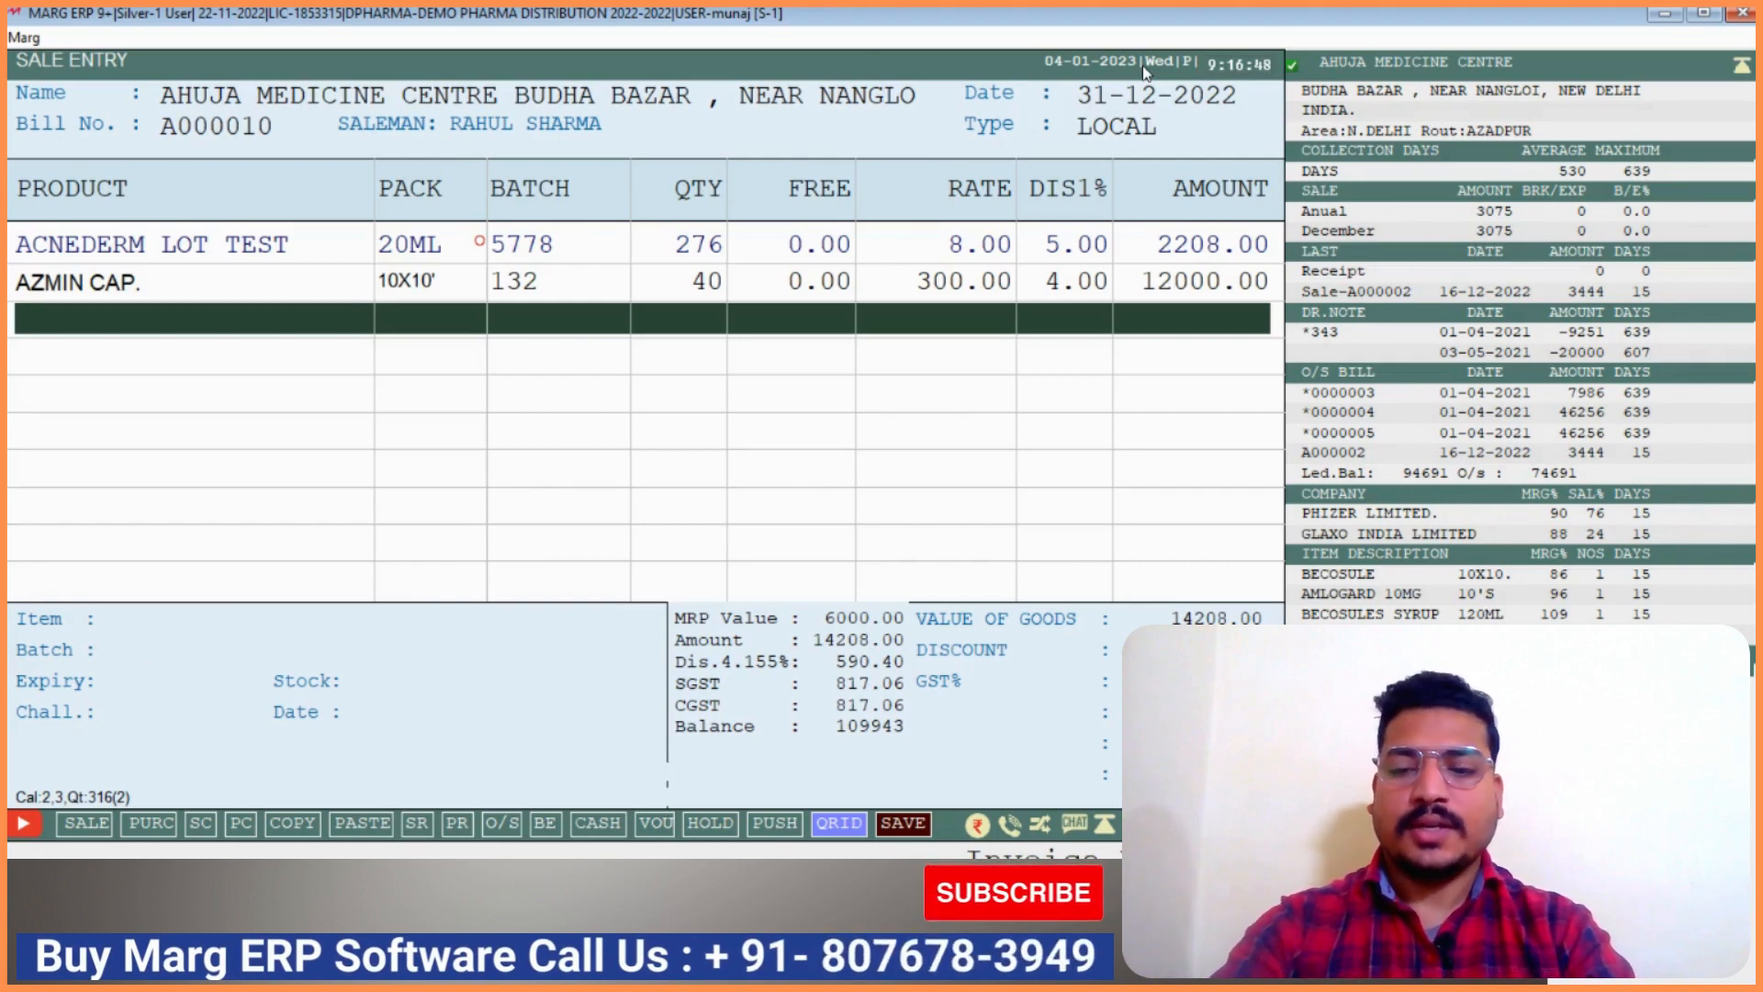
Save the AHUJA MEDICINE CENTRE bill without any cash received and leave sale entry
key(Escape)
key(Return)
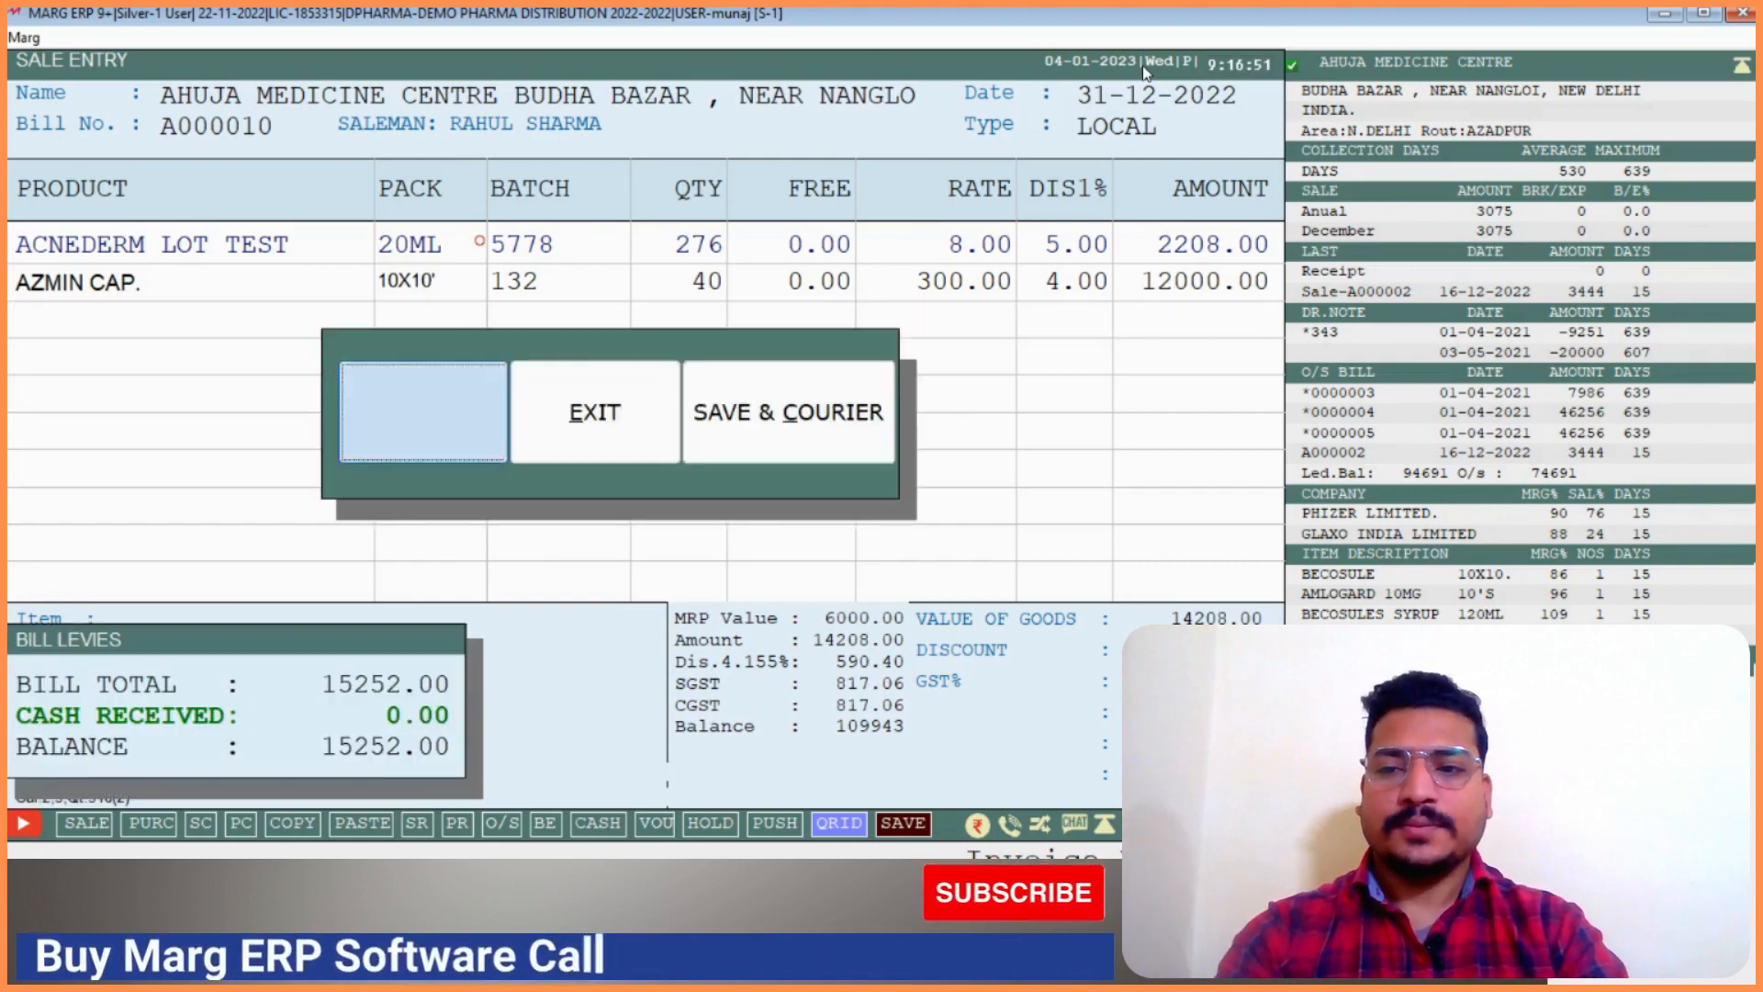
key(Return)
key(Return)
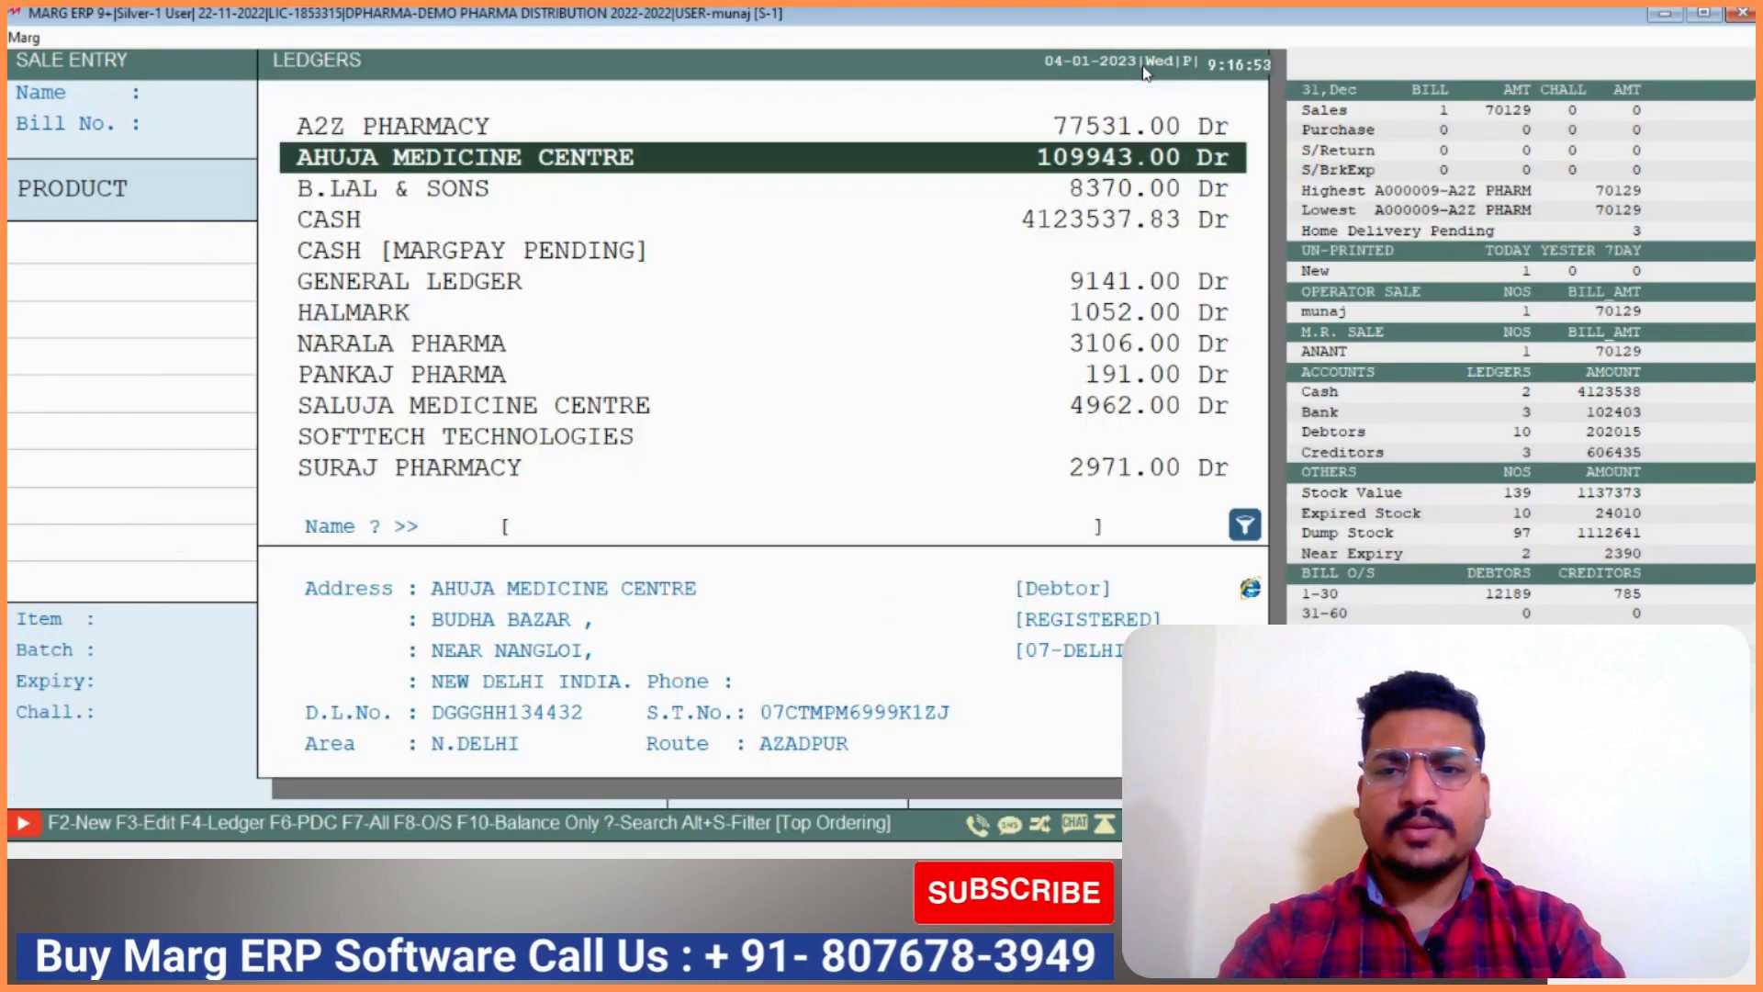
key(Escape)
key(Escape)
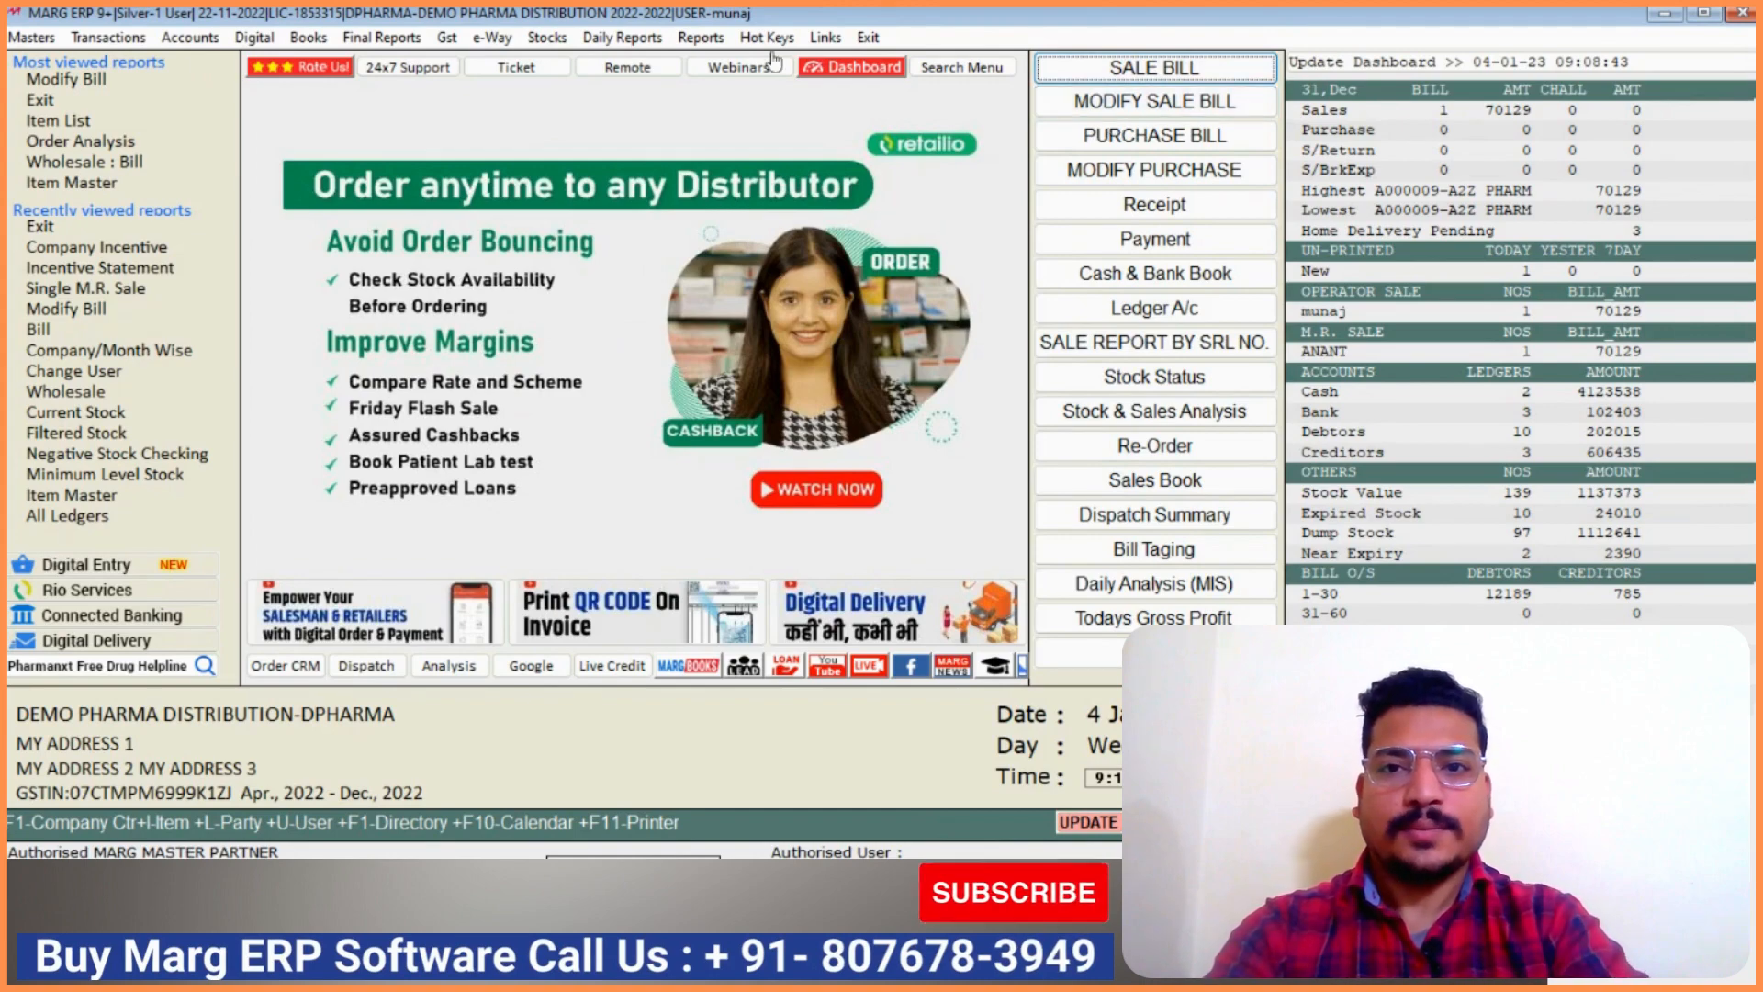
Open the field staff Incentive Statement for the newly created salesman, starting from 01-04-2022
click(700, 36)
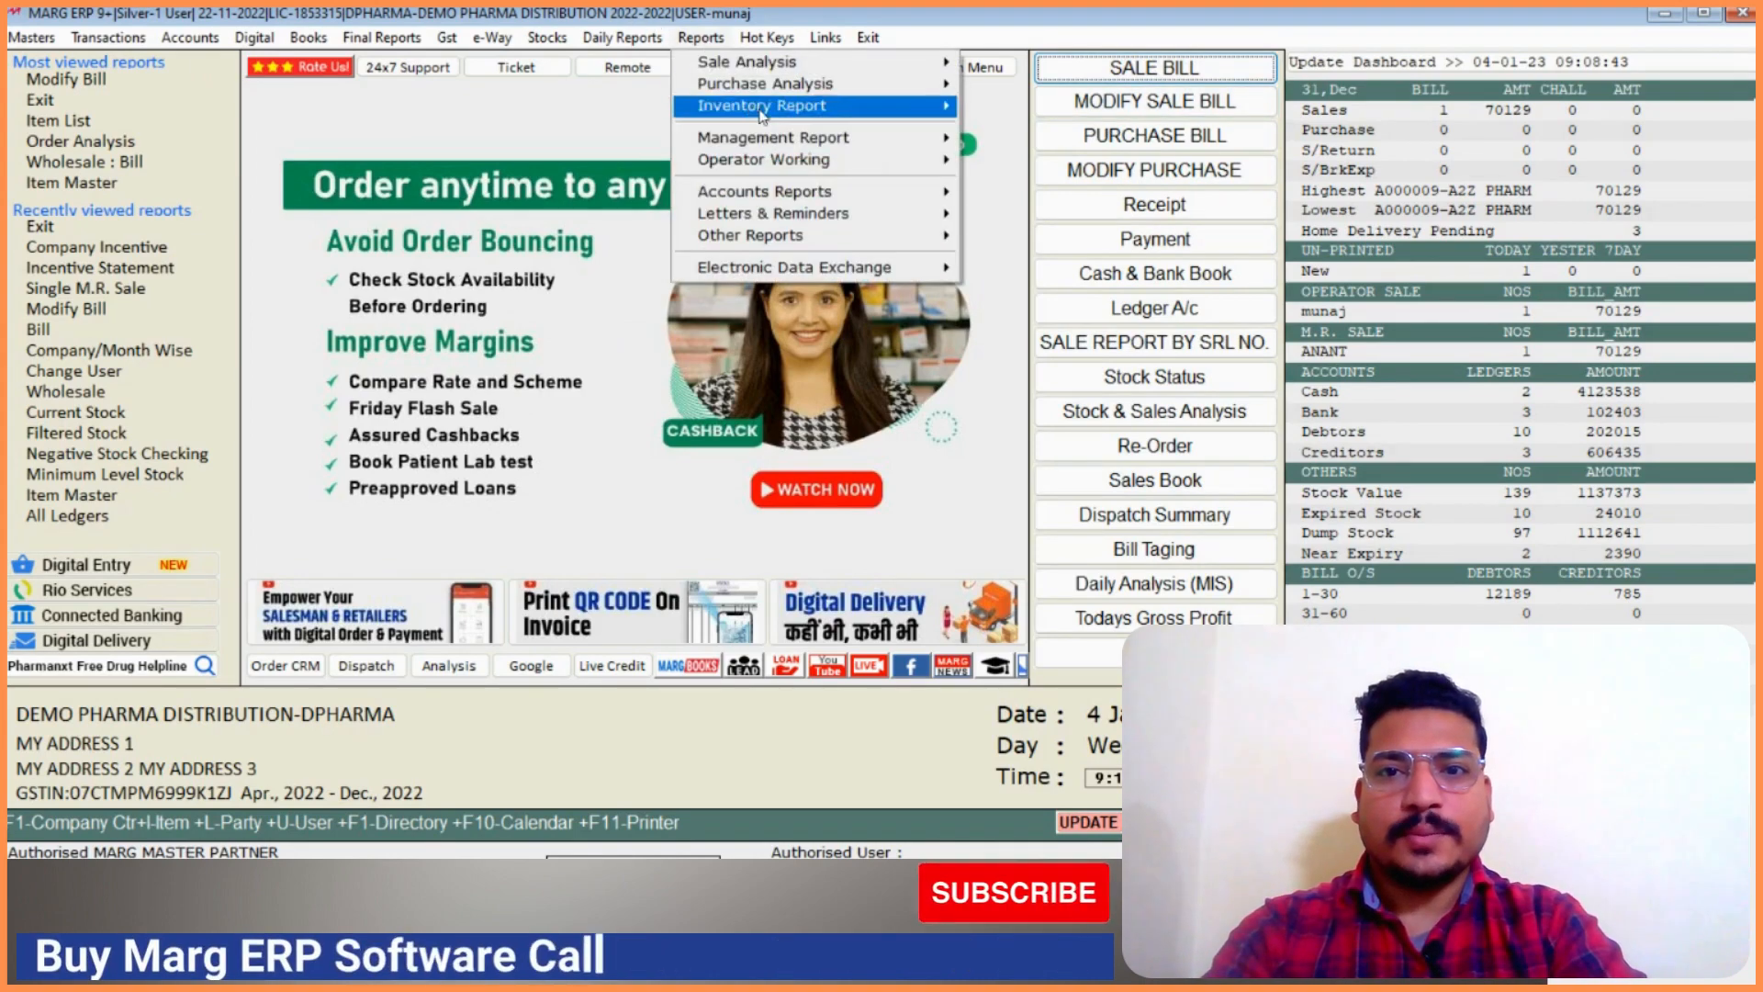
mouse_move(903, 152)
mouse_move(918, 62)
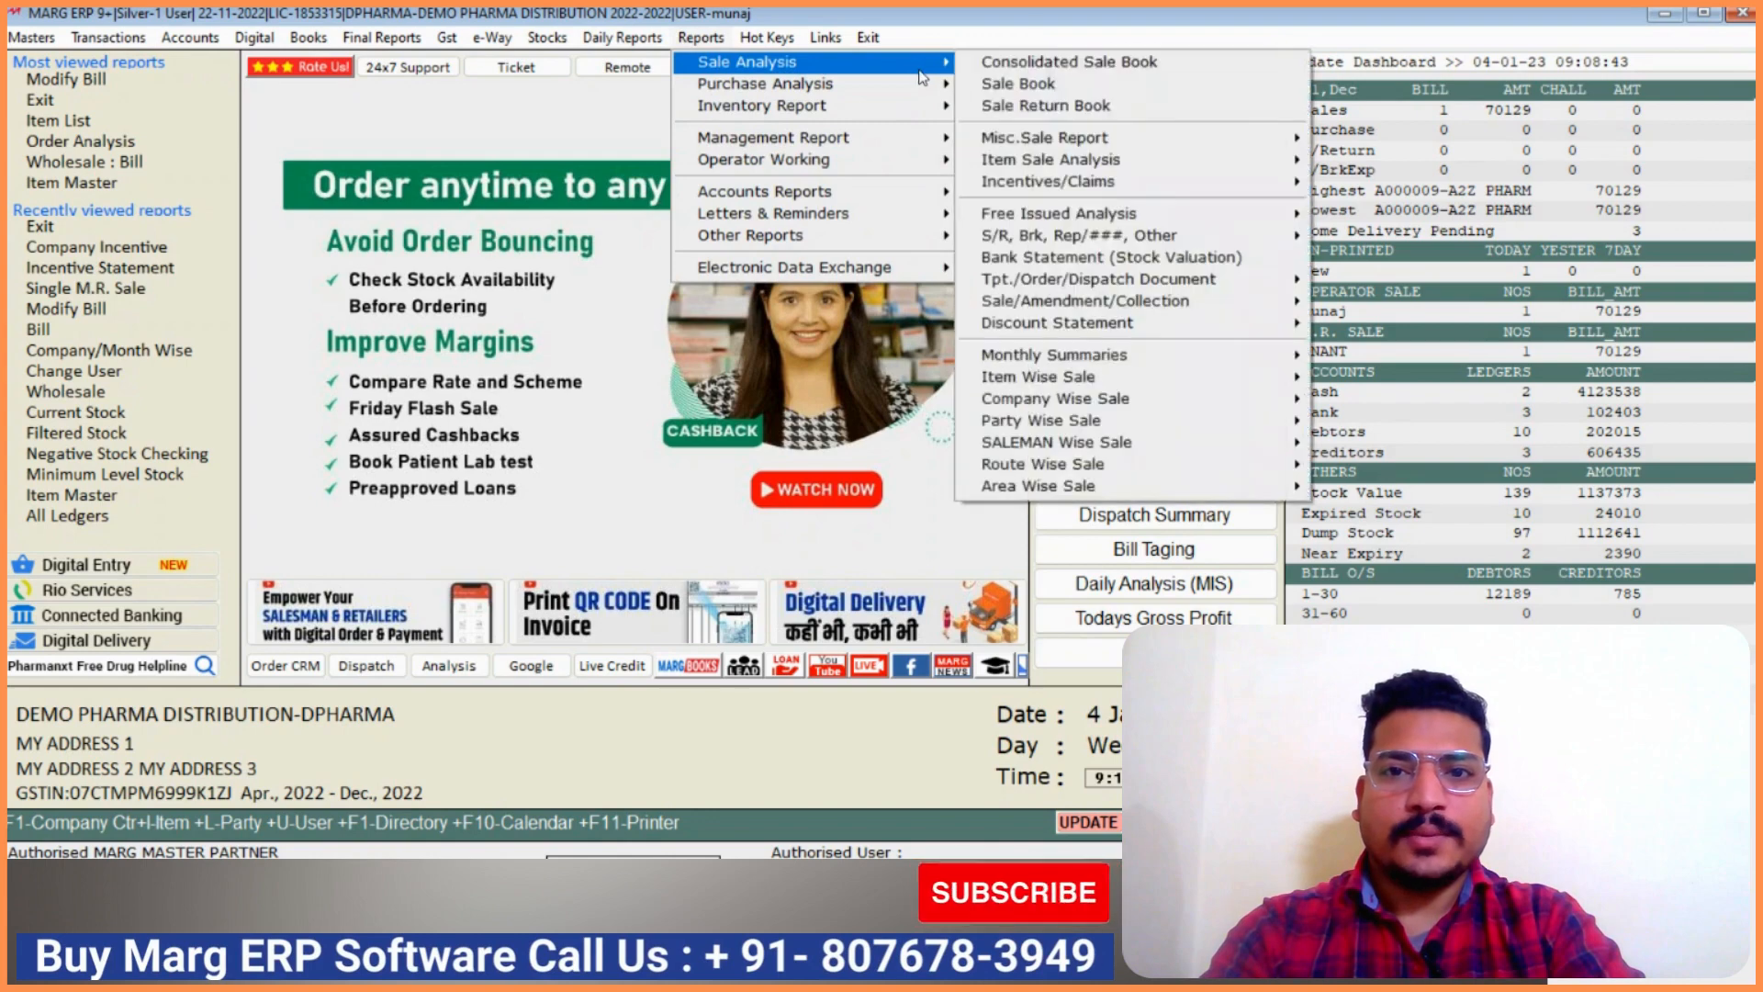
mouse_move(1286, 182)
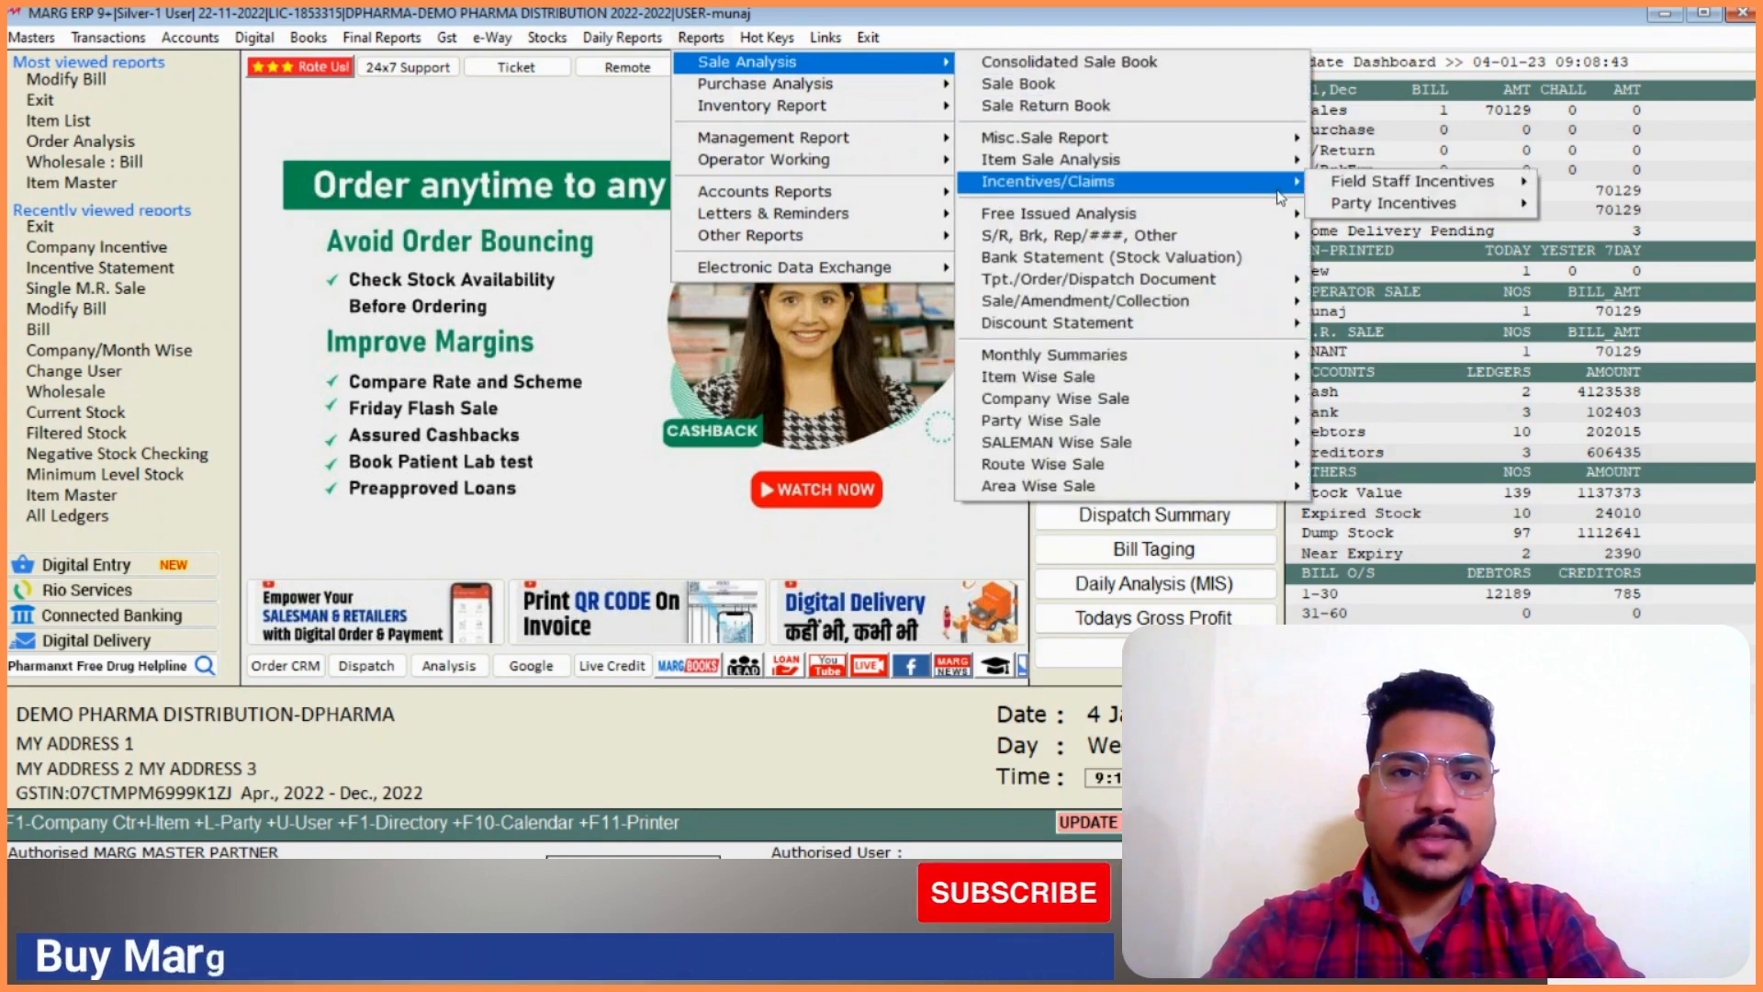
mouse_move(1432, 183)
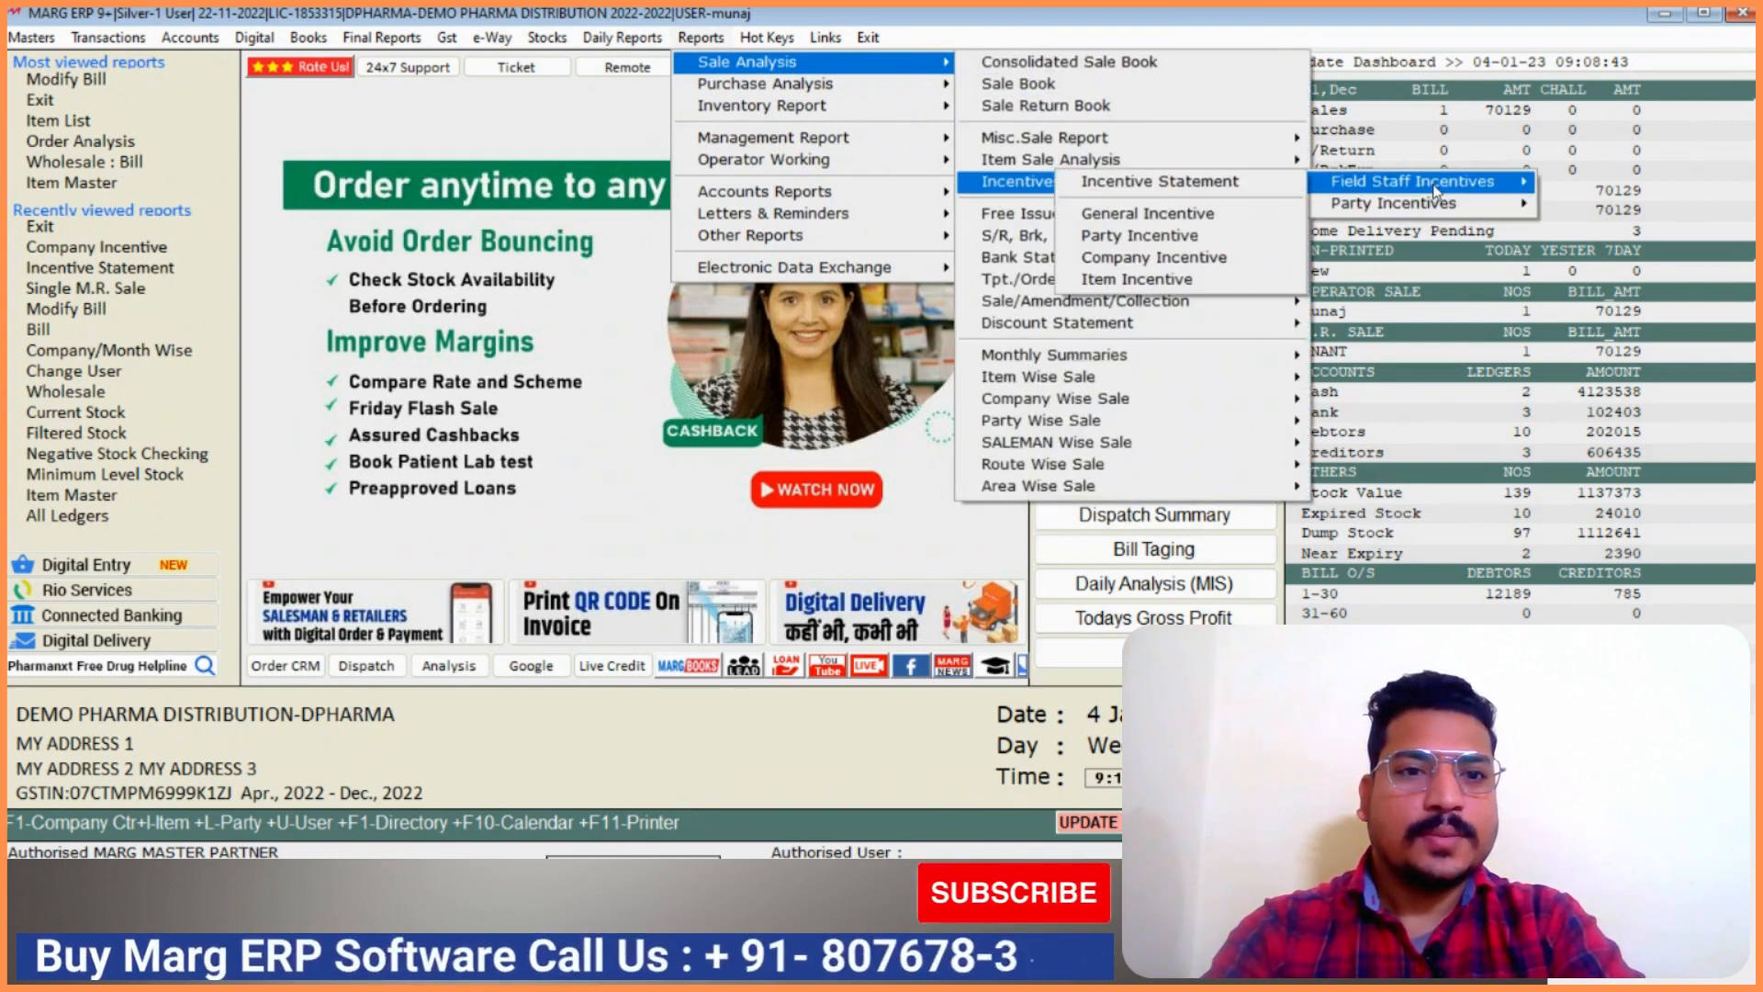
mouse_move(1354, 188)
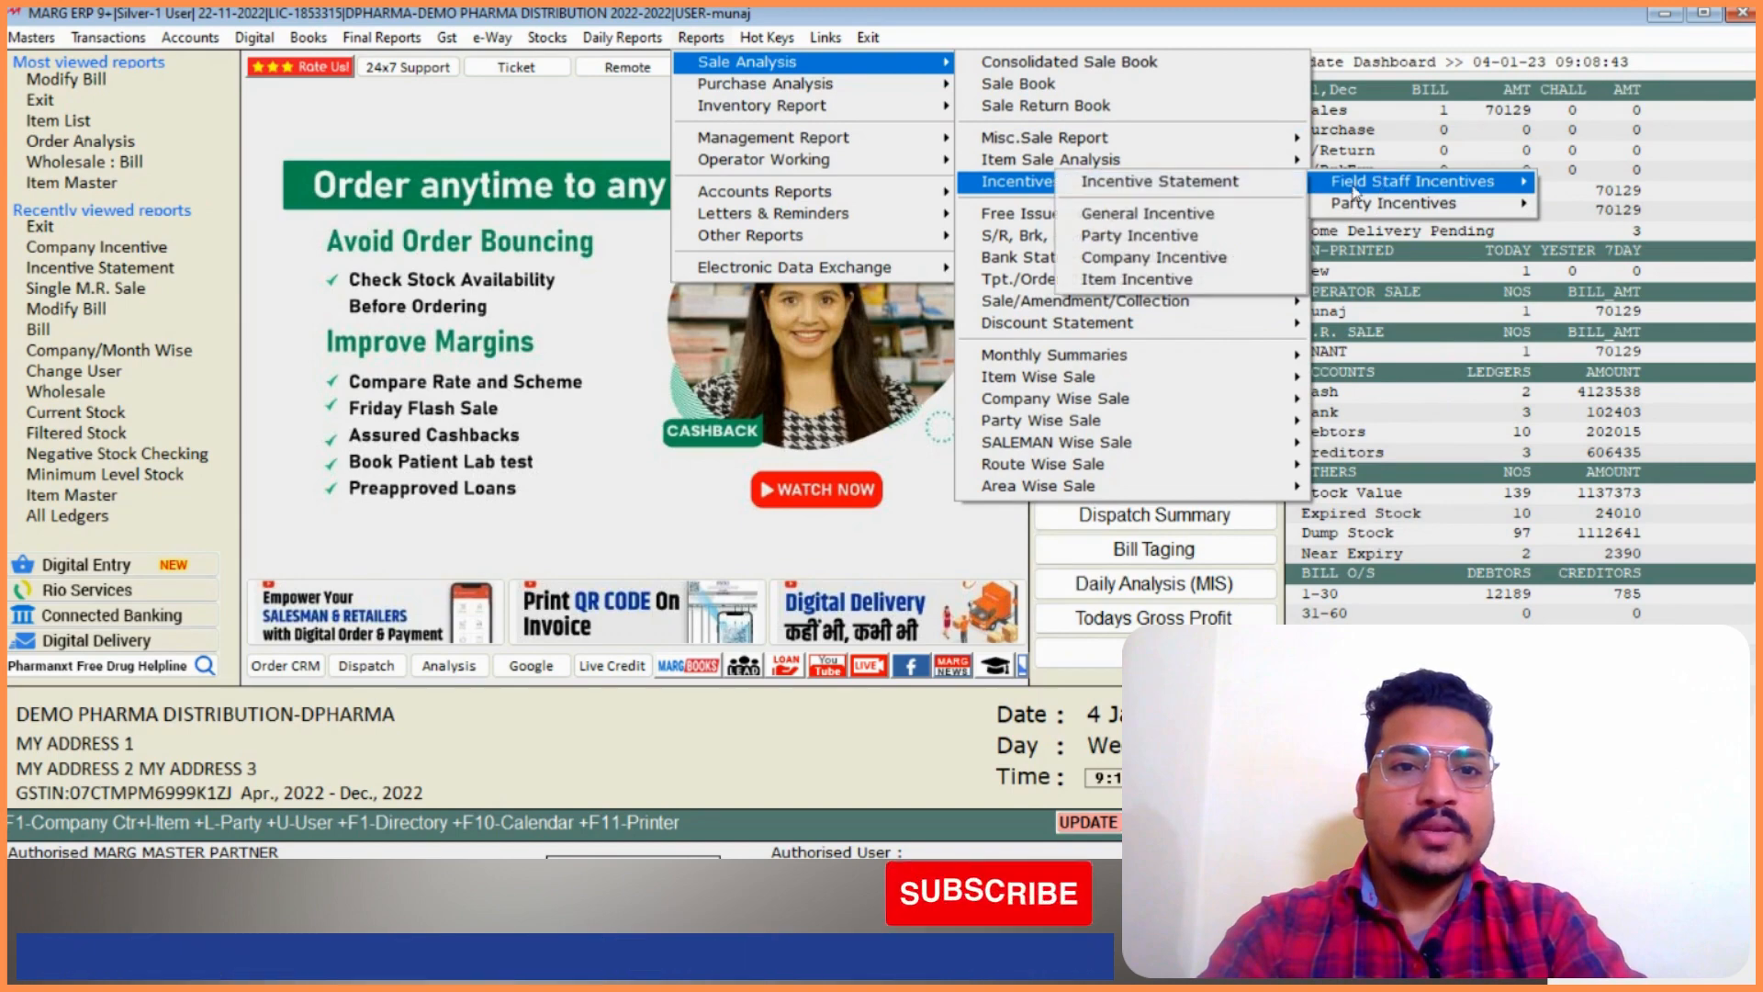
click(1142, 187)
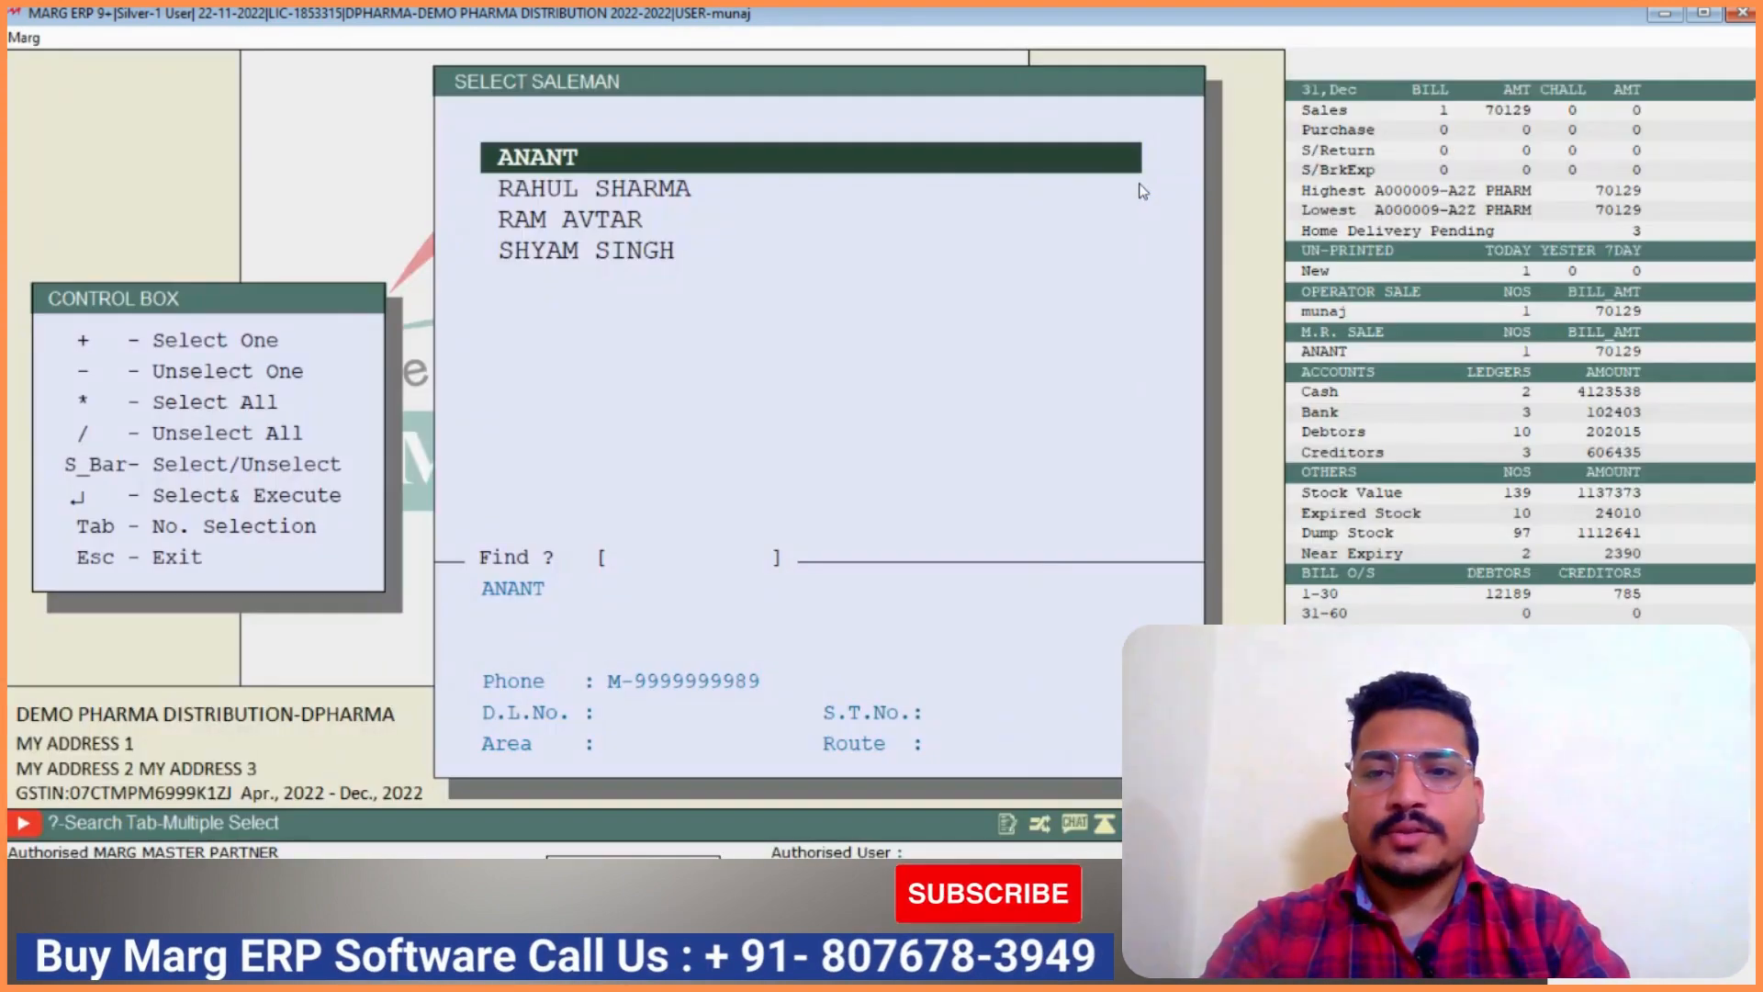
key(Down)
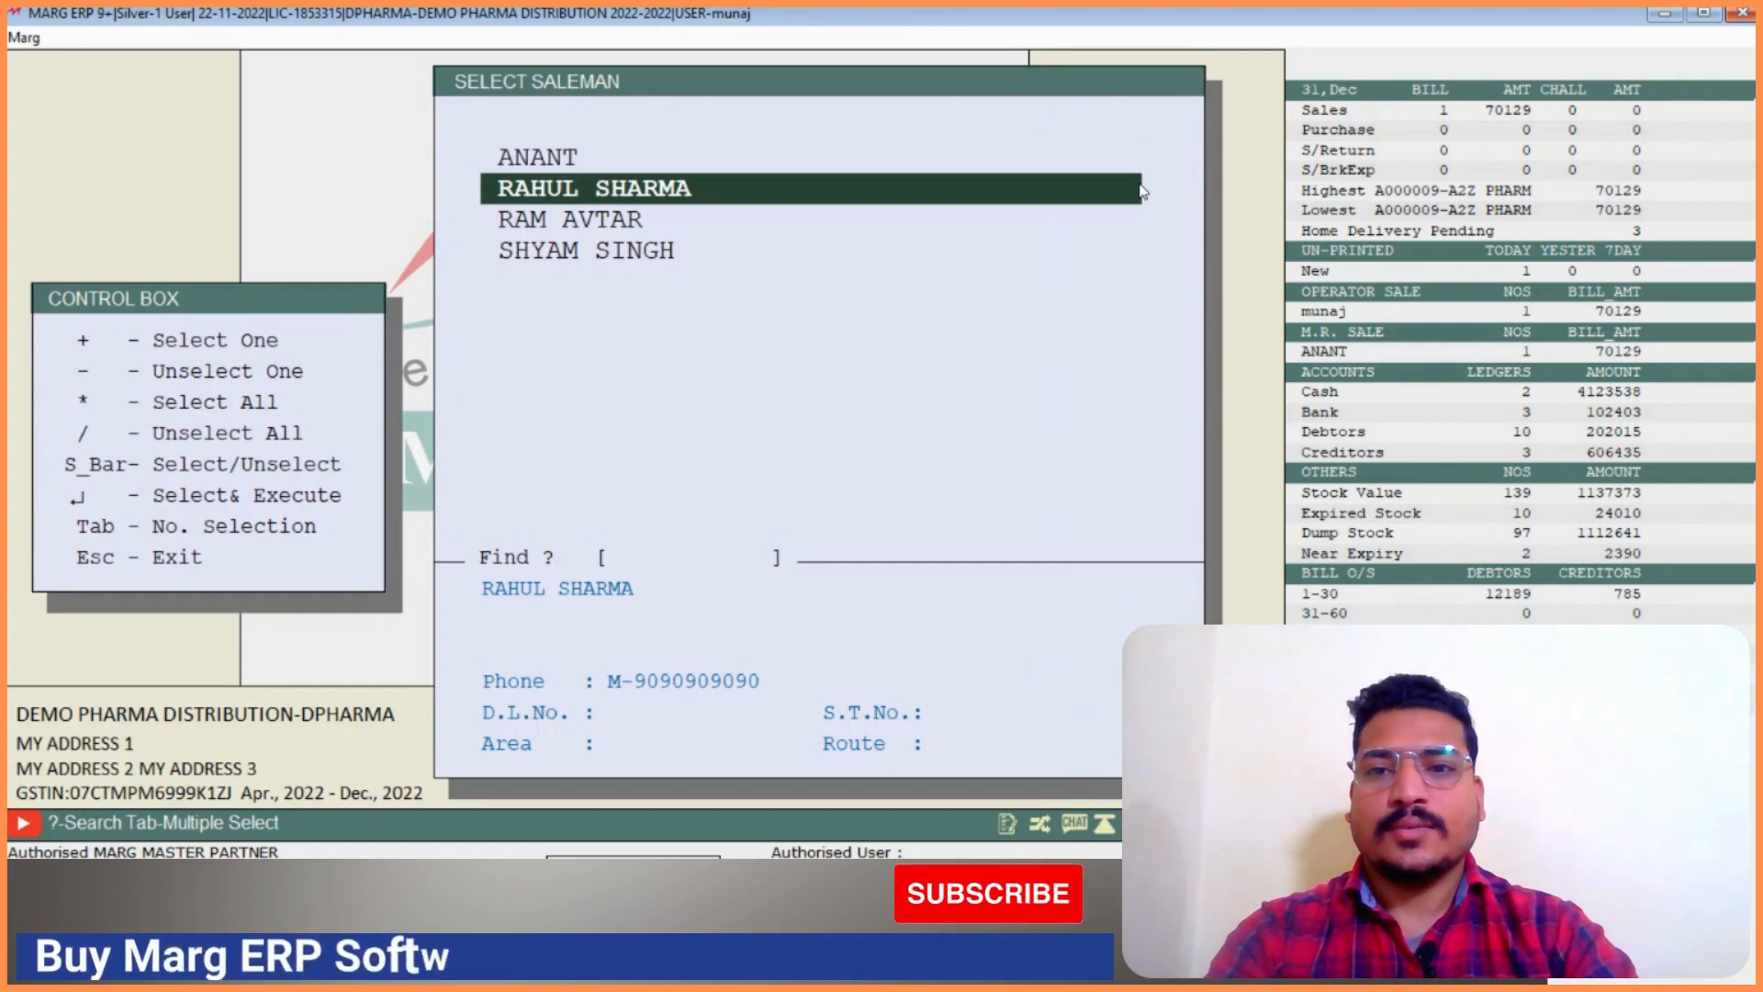
key(Return)
key(Return)
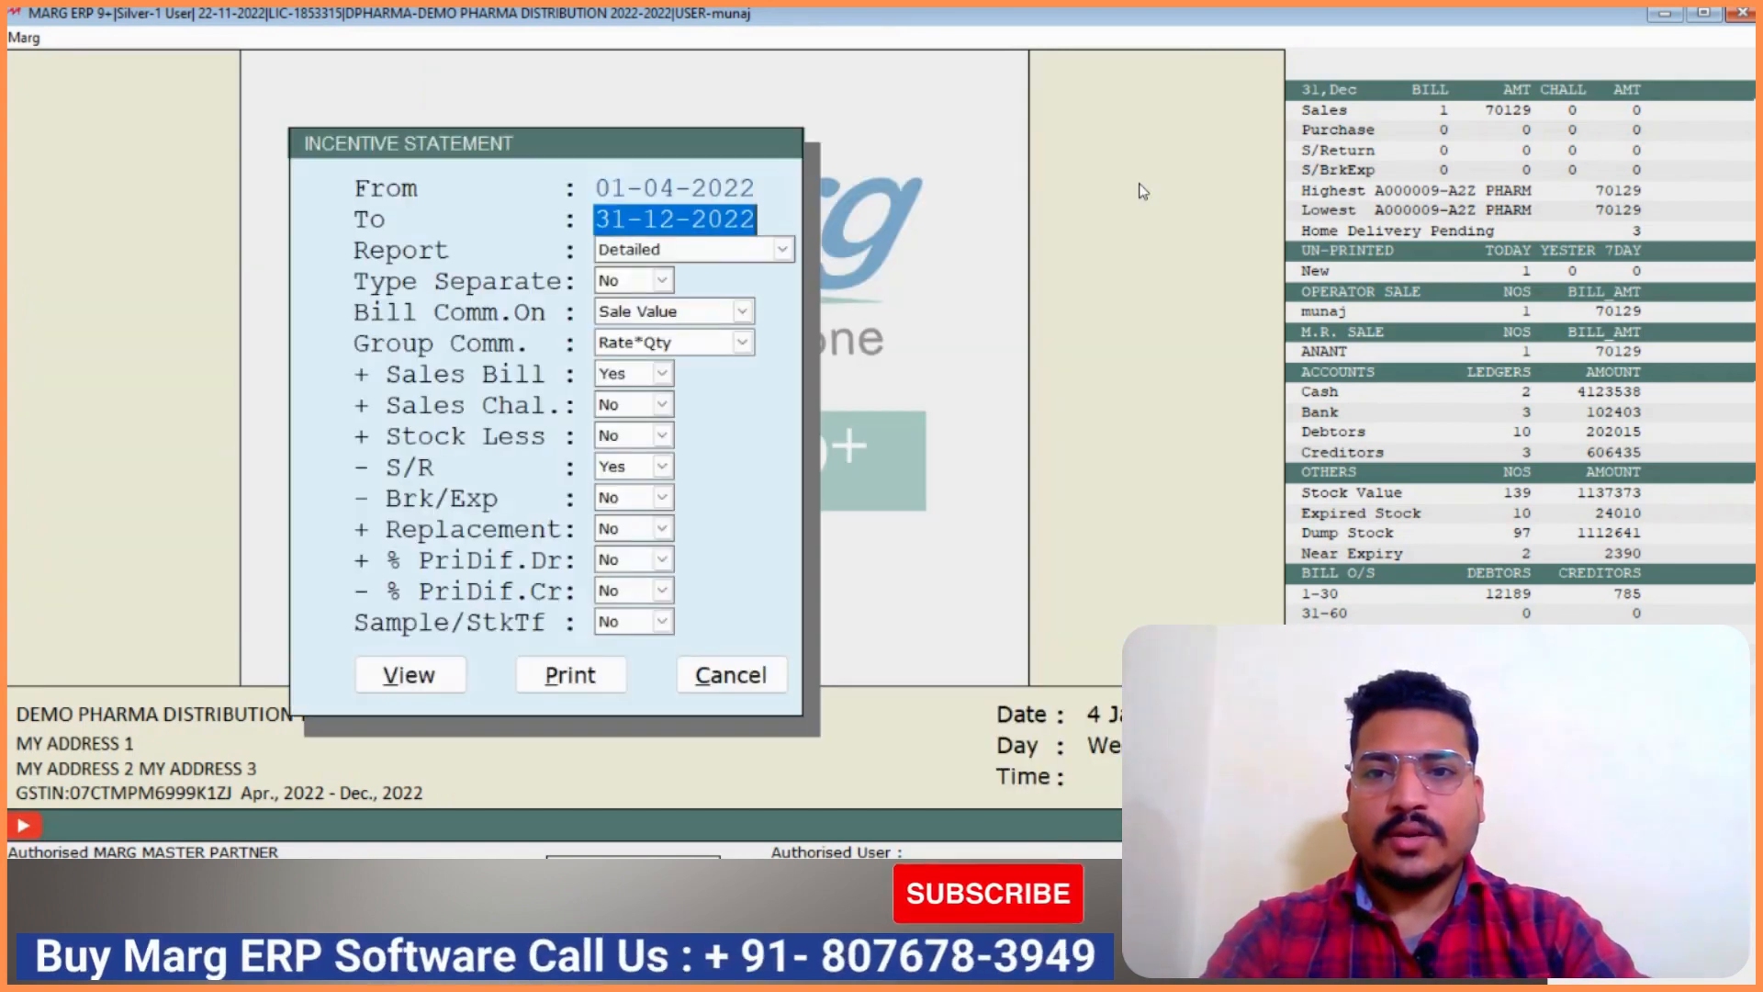
Generate the Detailed incentive statement up to 31-12-2022, based on Sale Value and Rate*Qty, adding sales bills and deducting sales returns
key(Return)
key(Return)
key(Return)
key(Return)
key(Return)
key(Return)
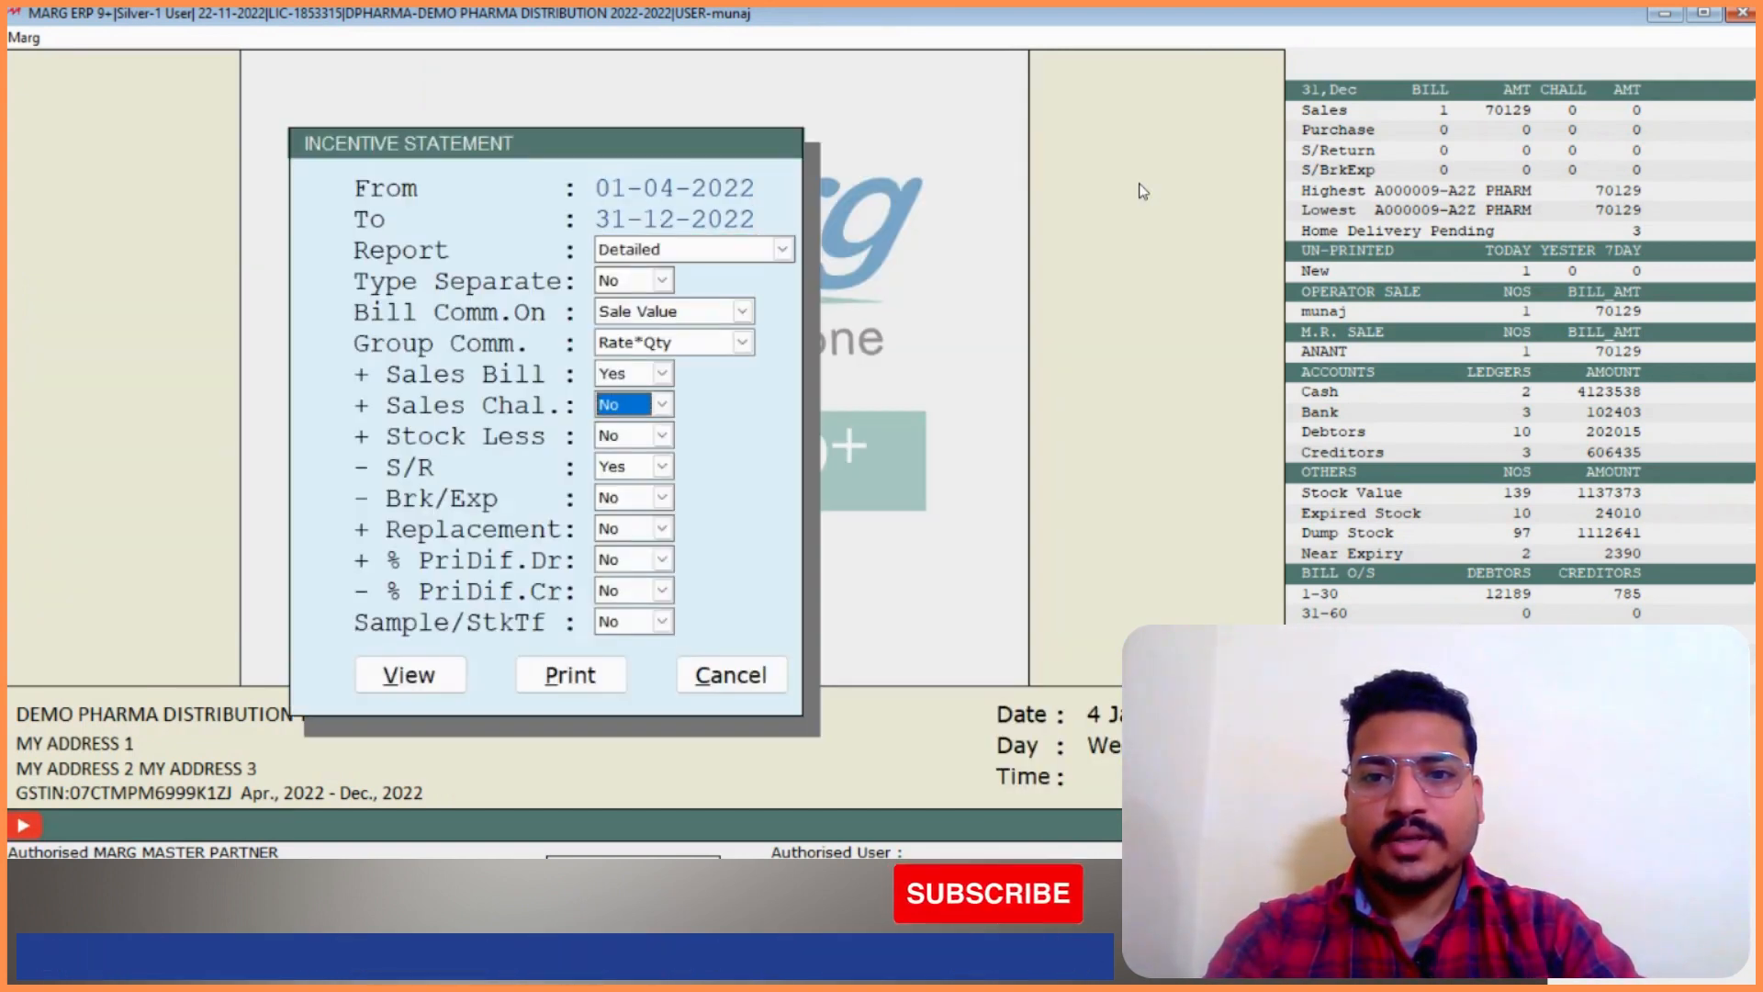
key(Return)
key(Return)
key(Return)
key(Return)
key(Return)
key(Return)
key(Return)
key(Return)
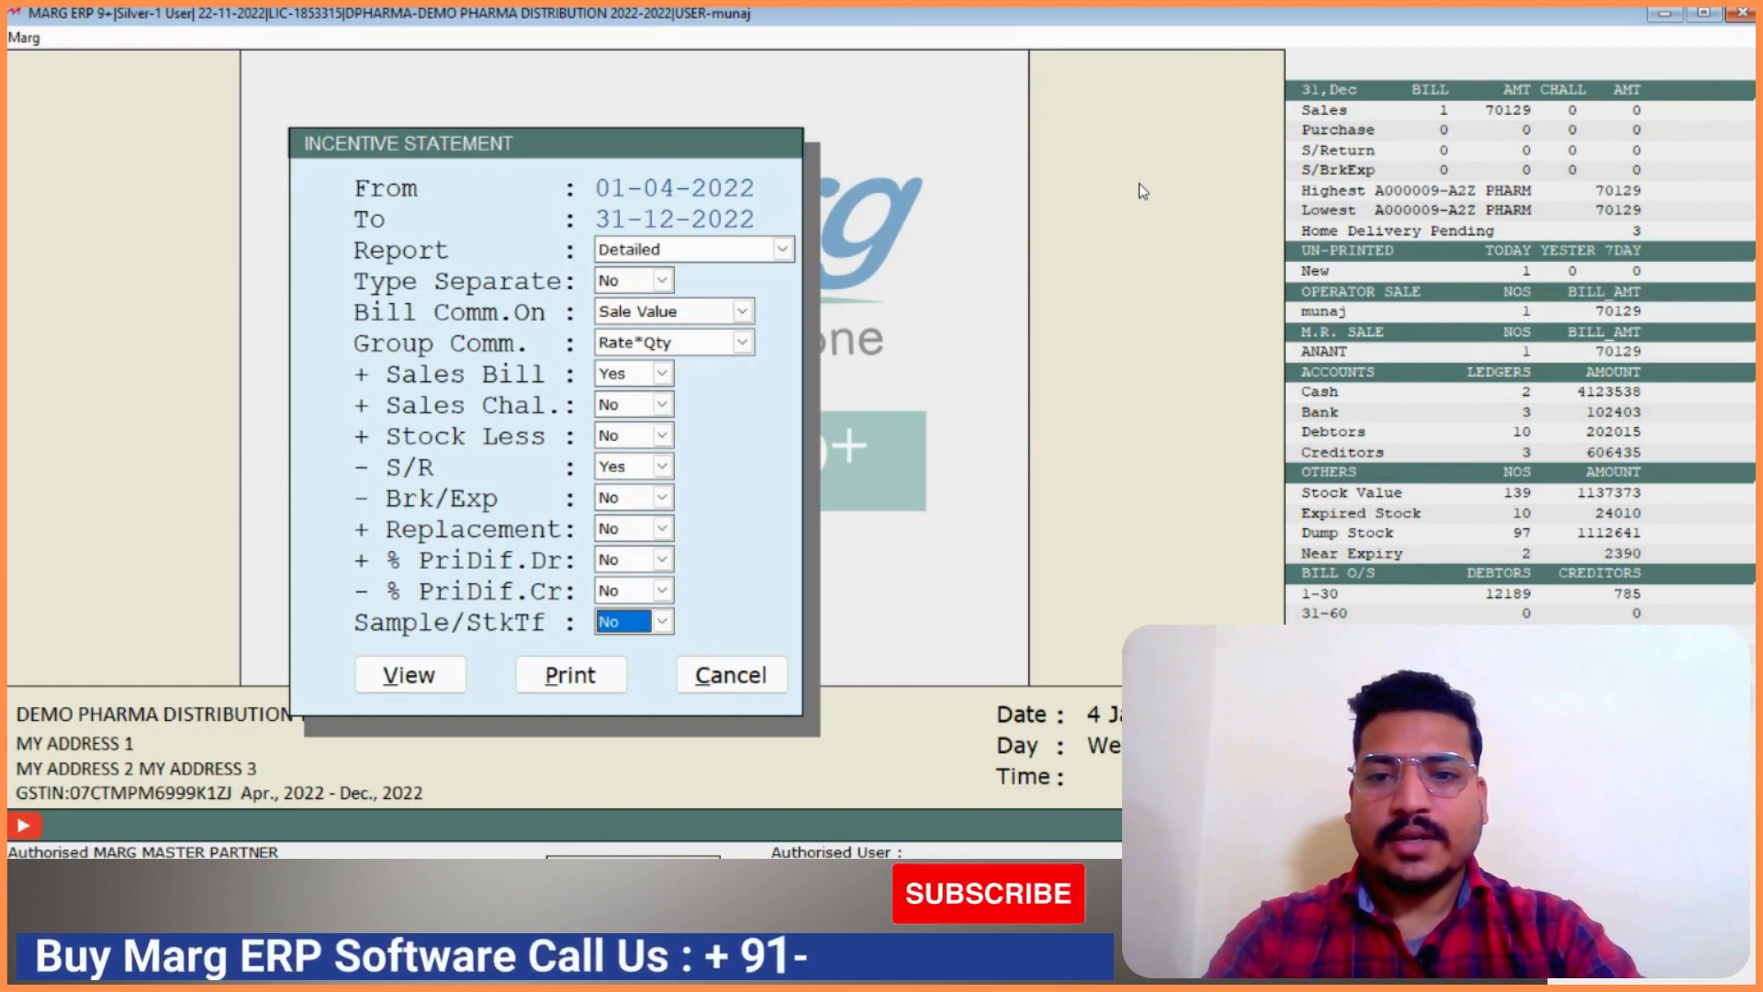
key(Return)
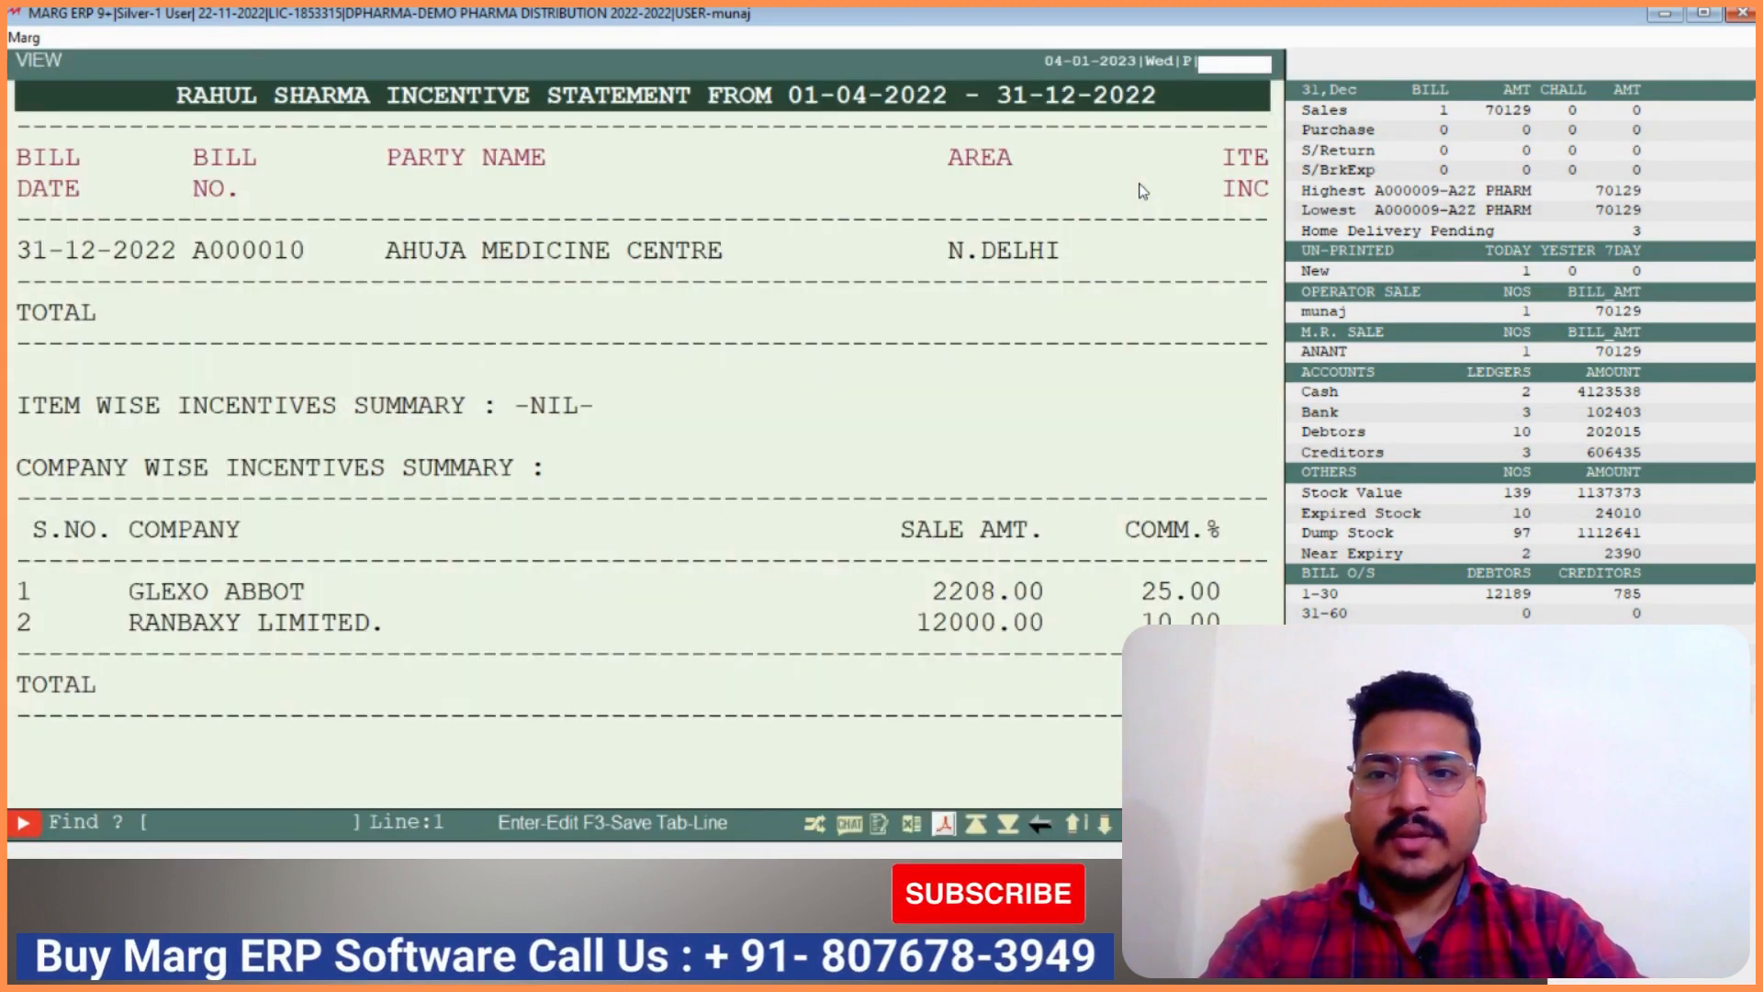
Examine the AHUJA MEDICINE CENTRE bill line across its item-wise incentive, group-wise incentive, sale value and total columns
key(Down)
key(Down)
key(Down)
key(Down)
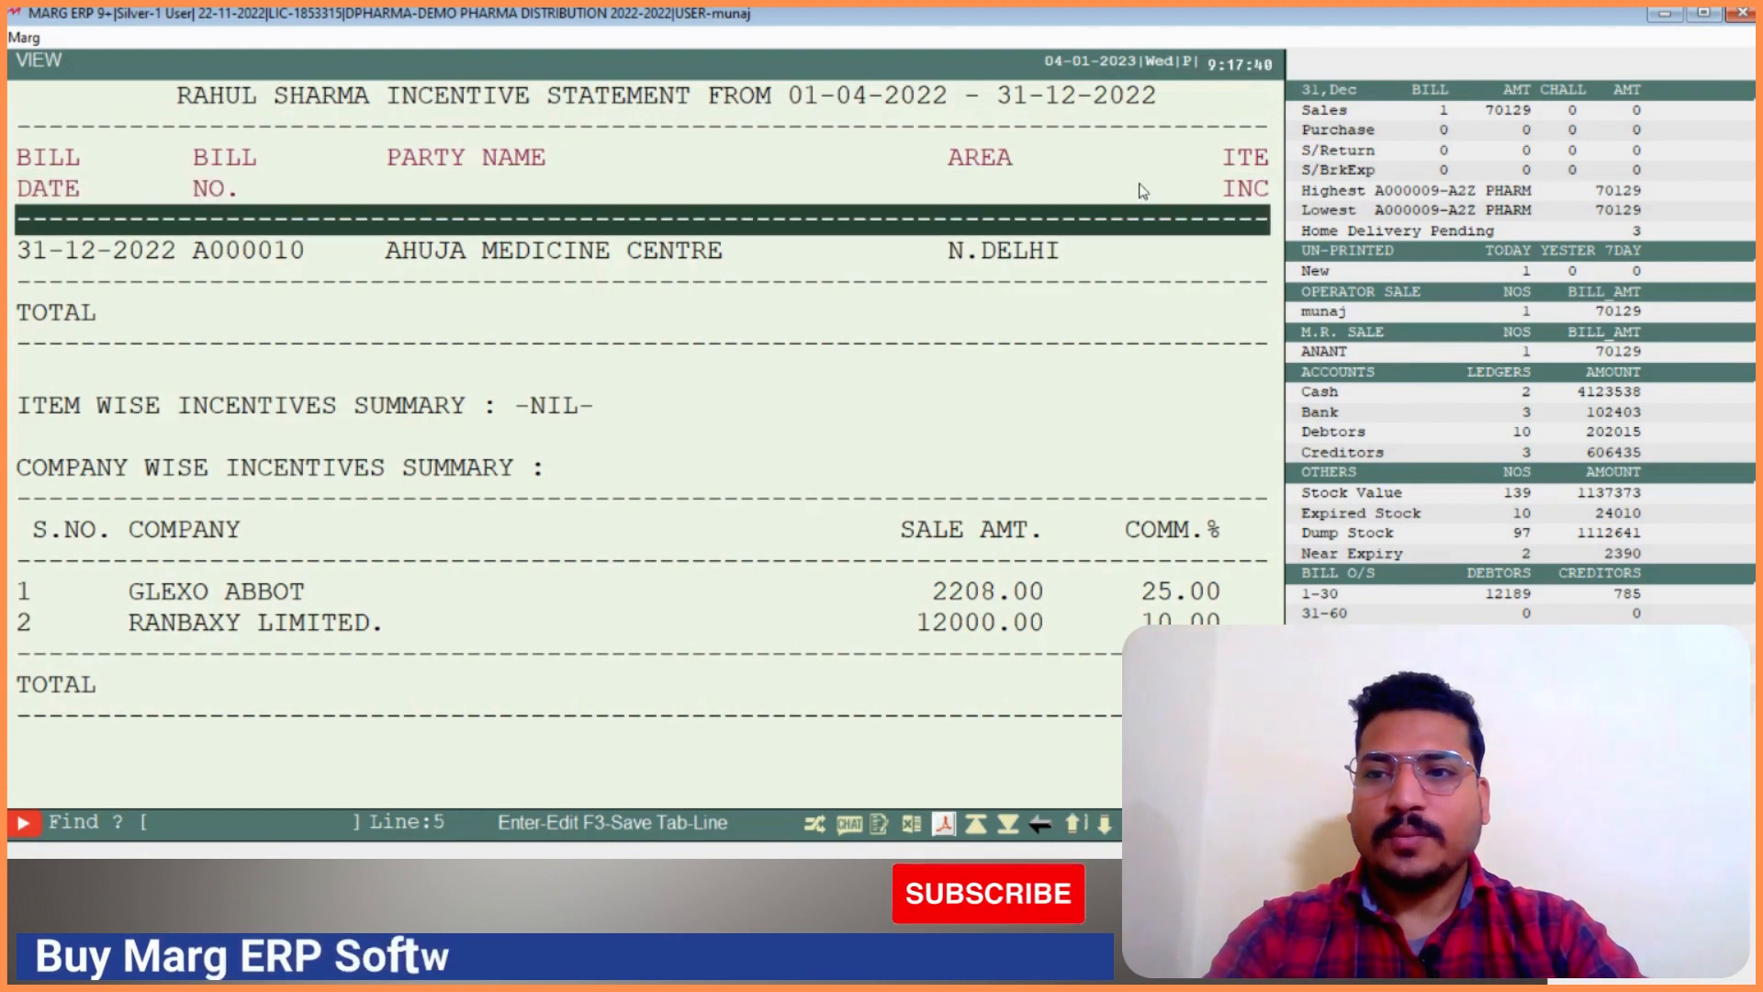
key(Down)
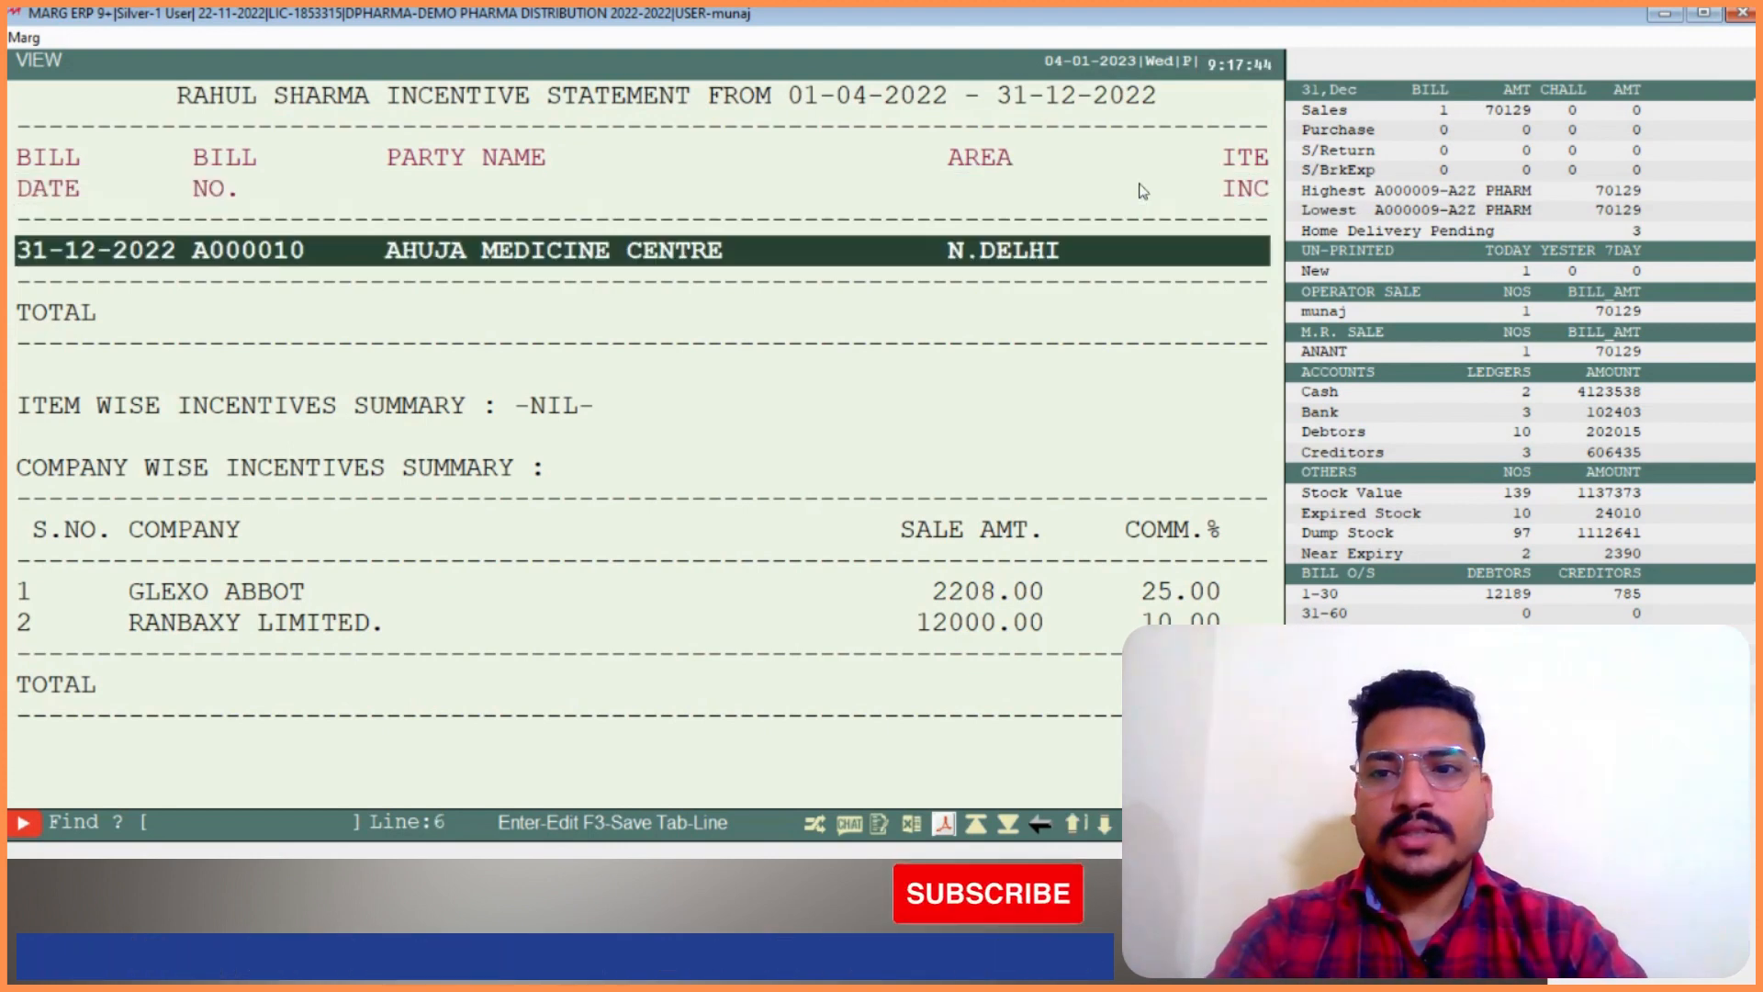
key(Right)
key(Right)
key(Right)
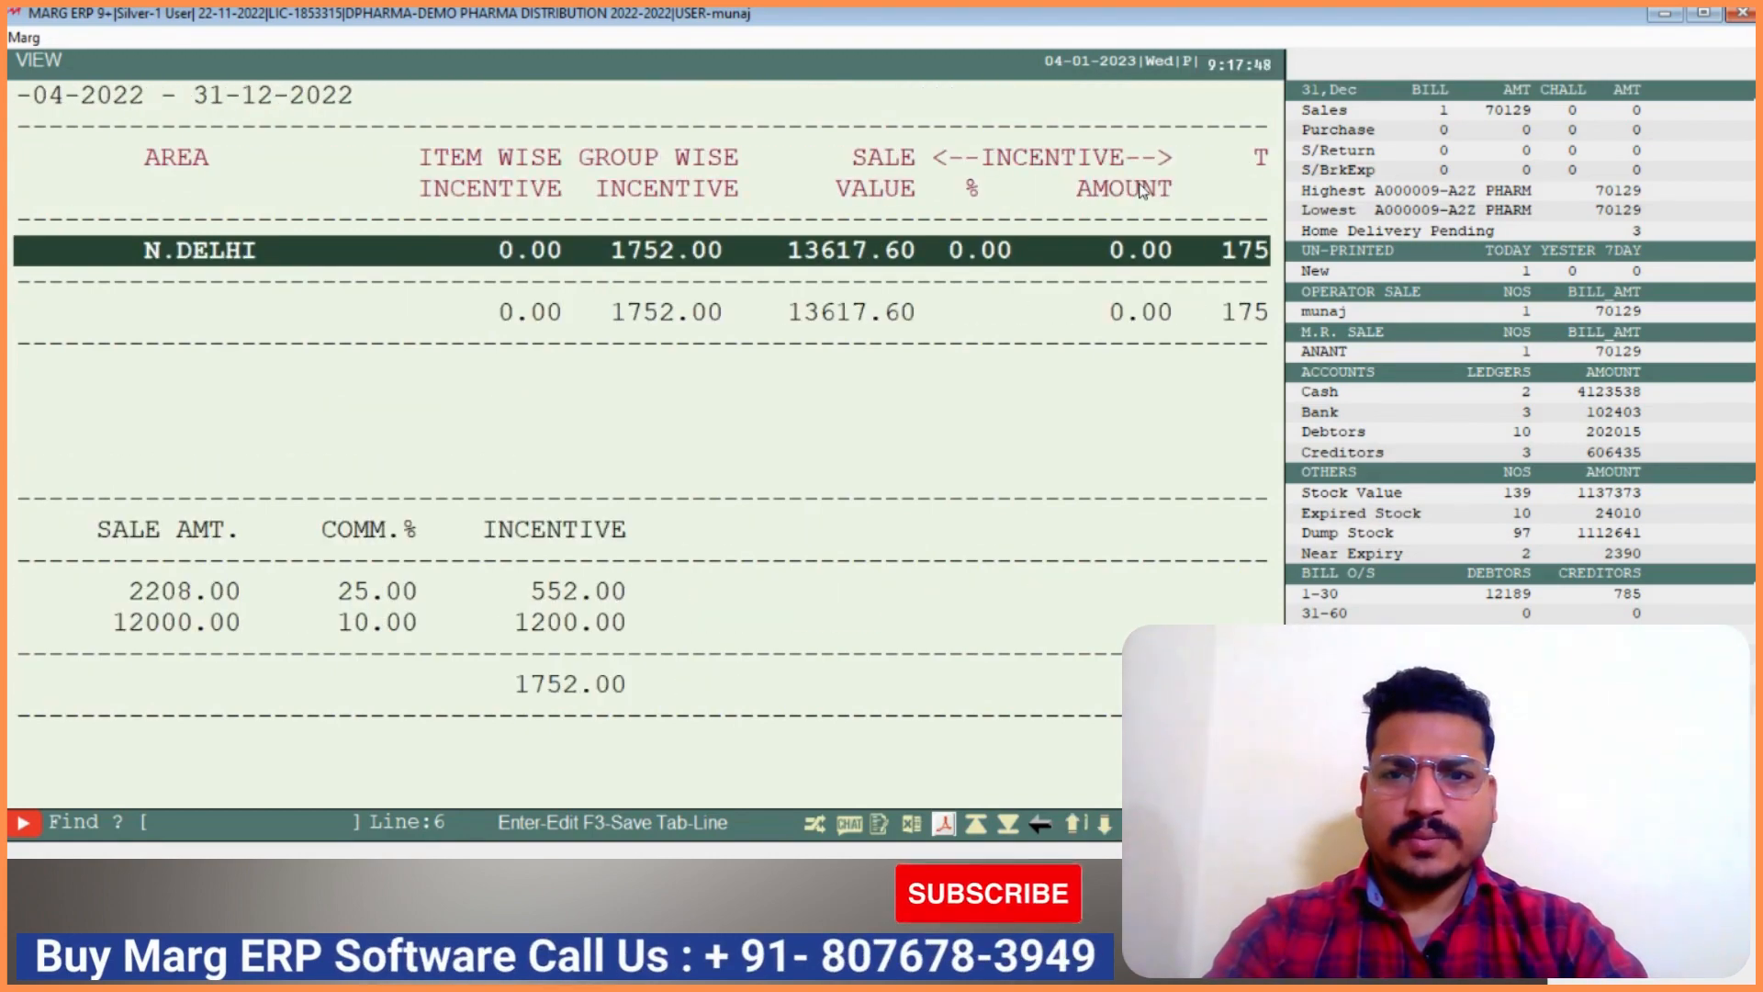
key(Right)
key(Right)
key(Left)
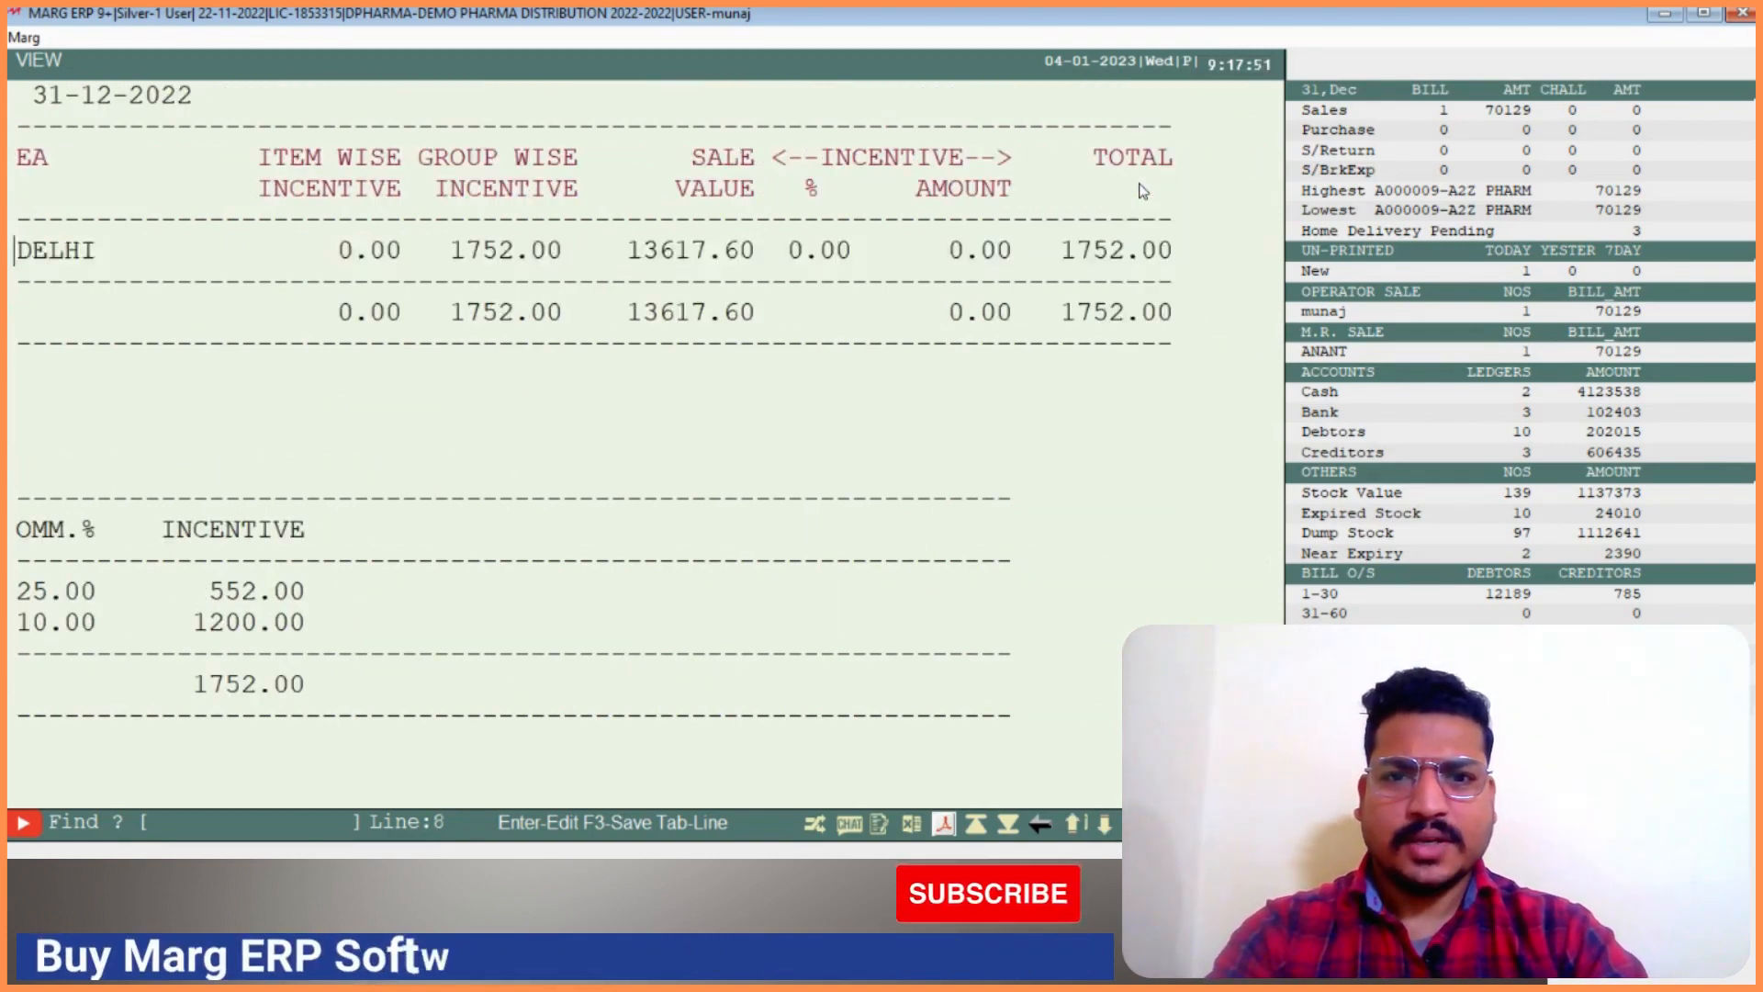
Return to the start of the statement's columns and go through the lines down towards the company-wise incentives summary
key(Left)
key(Left)
key(Left)
key(Left)
key(Down)
key(Down)
key(Down)
key(Down)
key(Down)
key(Down)
key(Down)
key(Down)
key(Down)
key(Down)
key(Down)
key(Down)
key(Down)
key(Down)
key(Down)
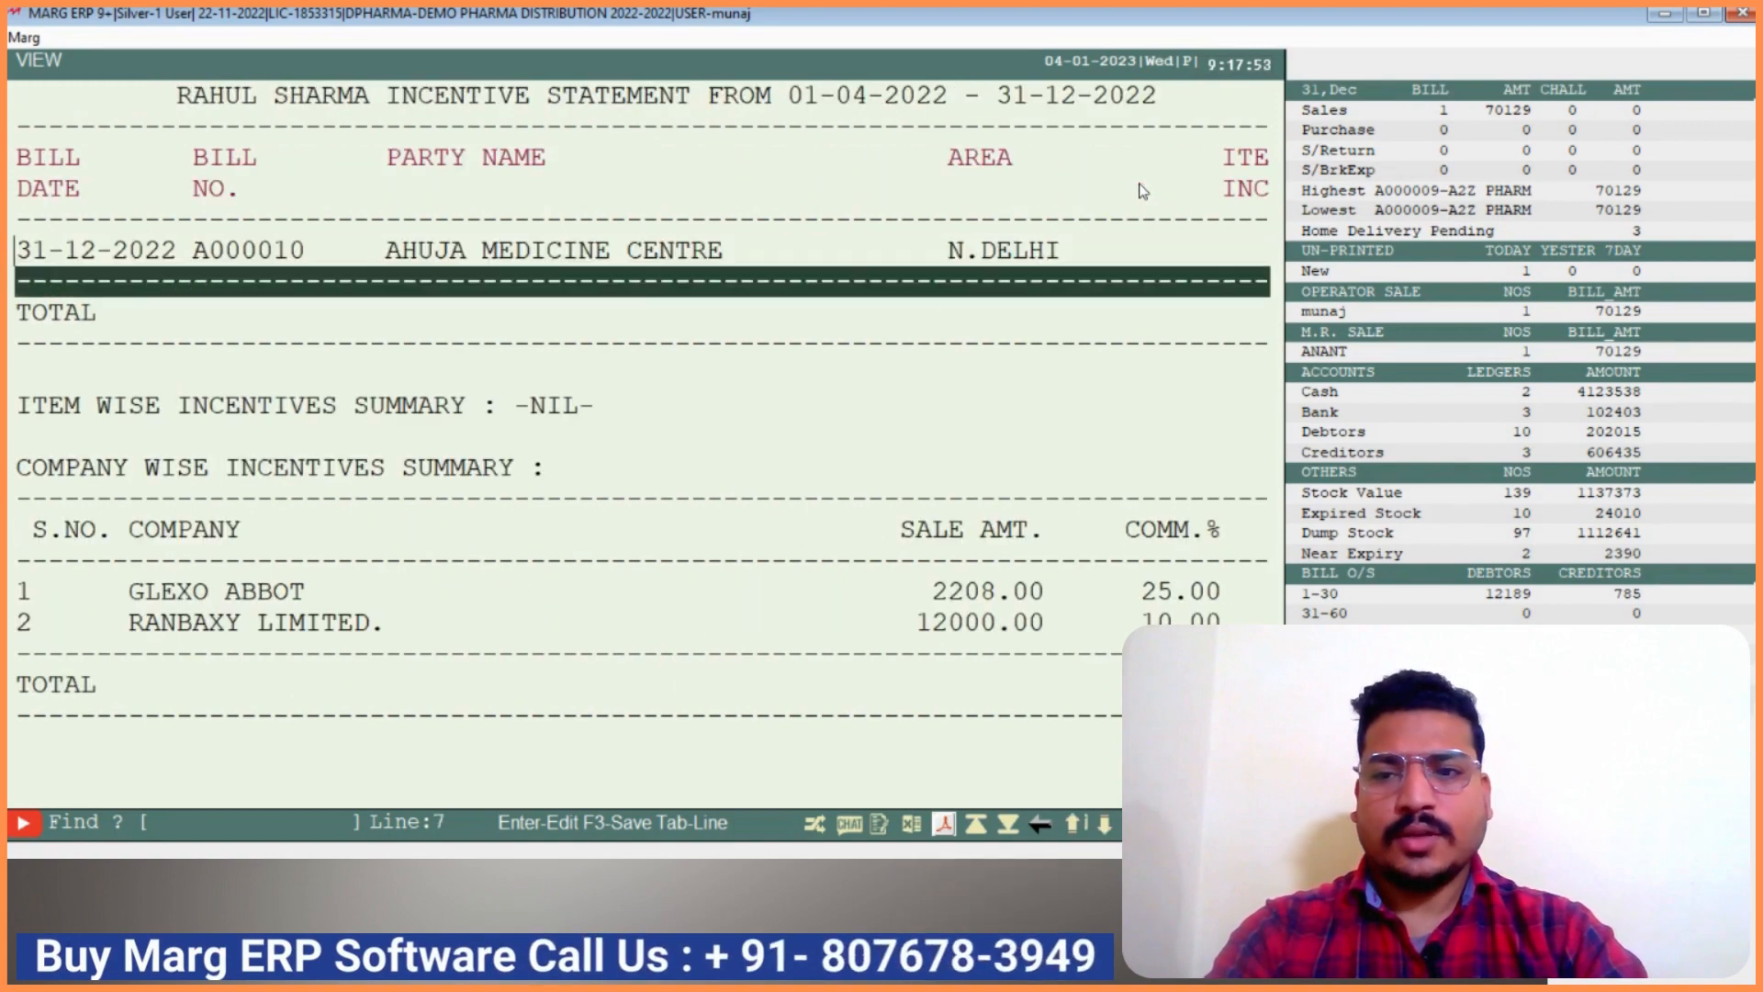